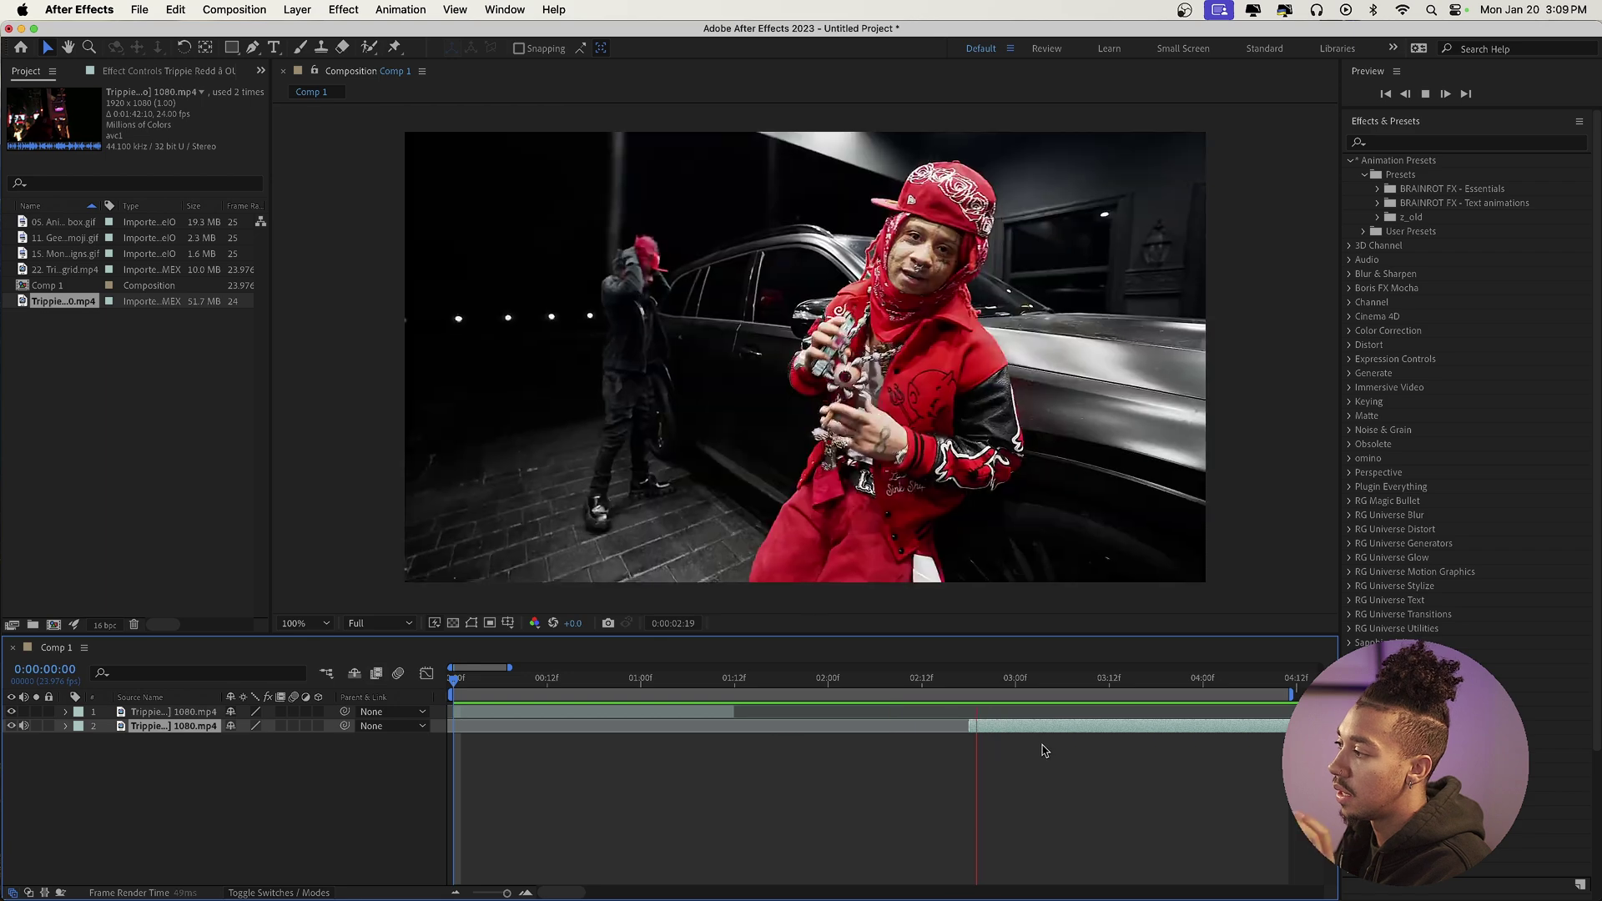
Duplicate the first clip's layer and turn the copy into a freeze frame at 0:00:01:11
{"action": "left_click_drag", "start_coordinate": [790, 680], "coordinate": [805, 686]}
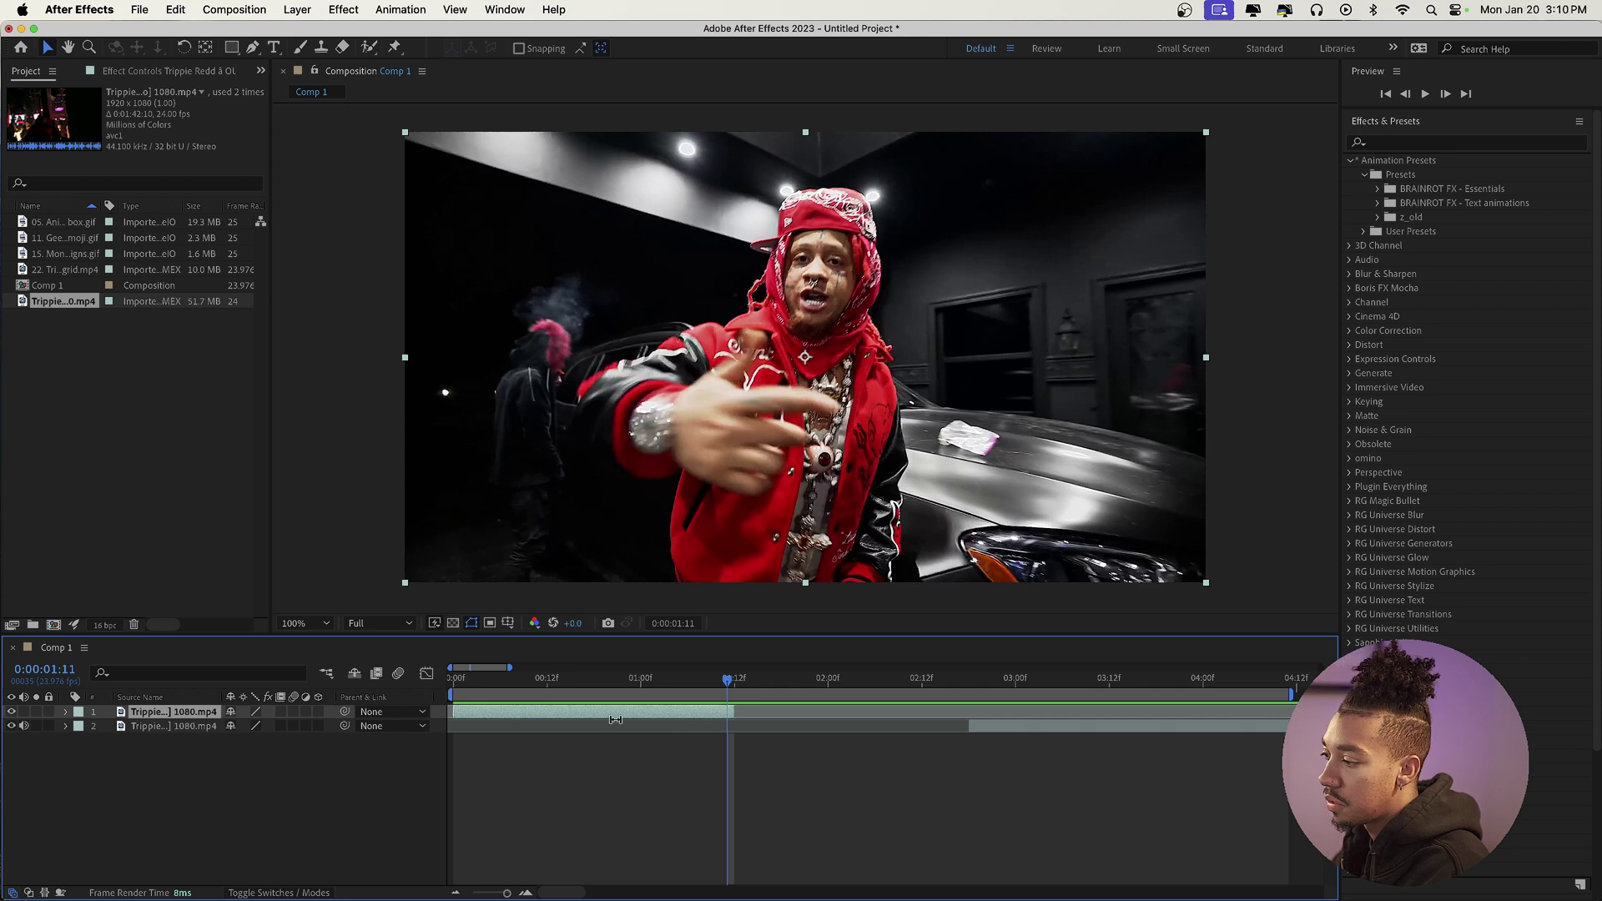
{"action": "key", "text": "super+d"}
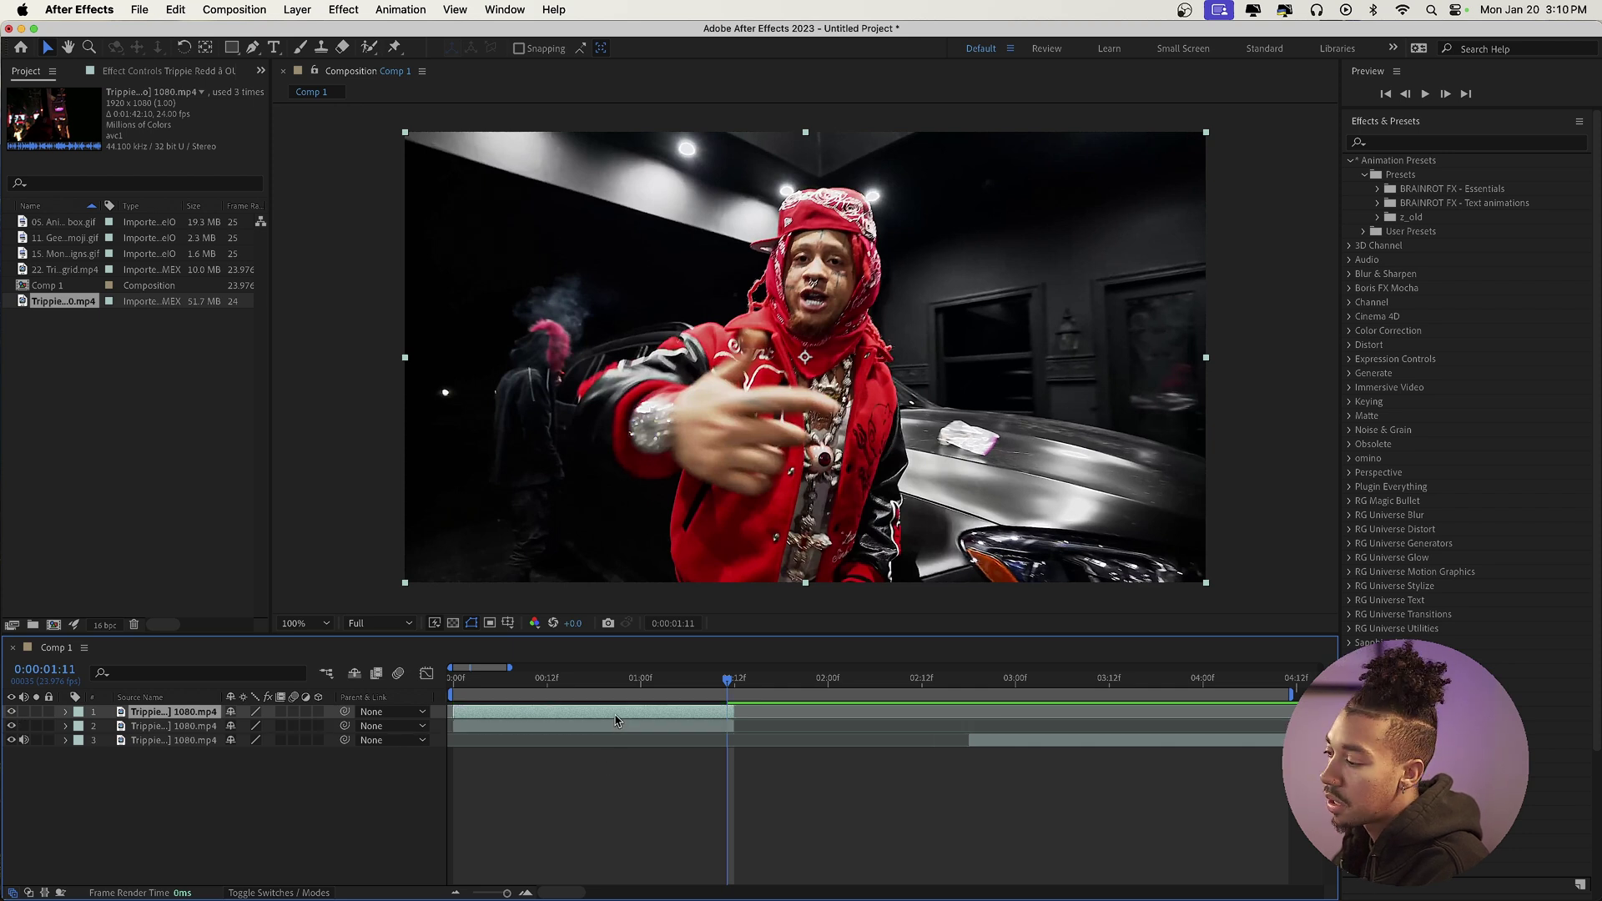
{"action": "right_click", "coordinate": [617, 719]}
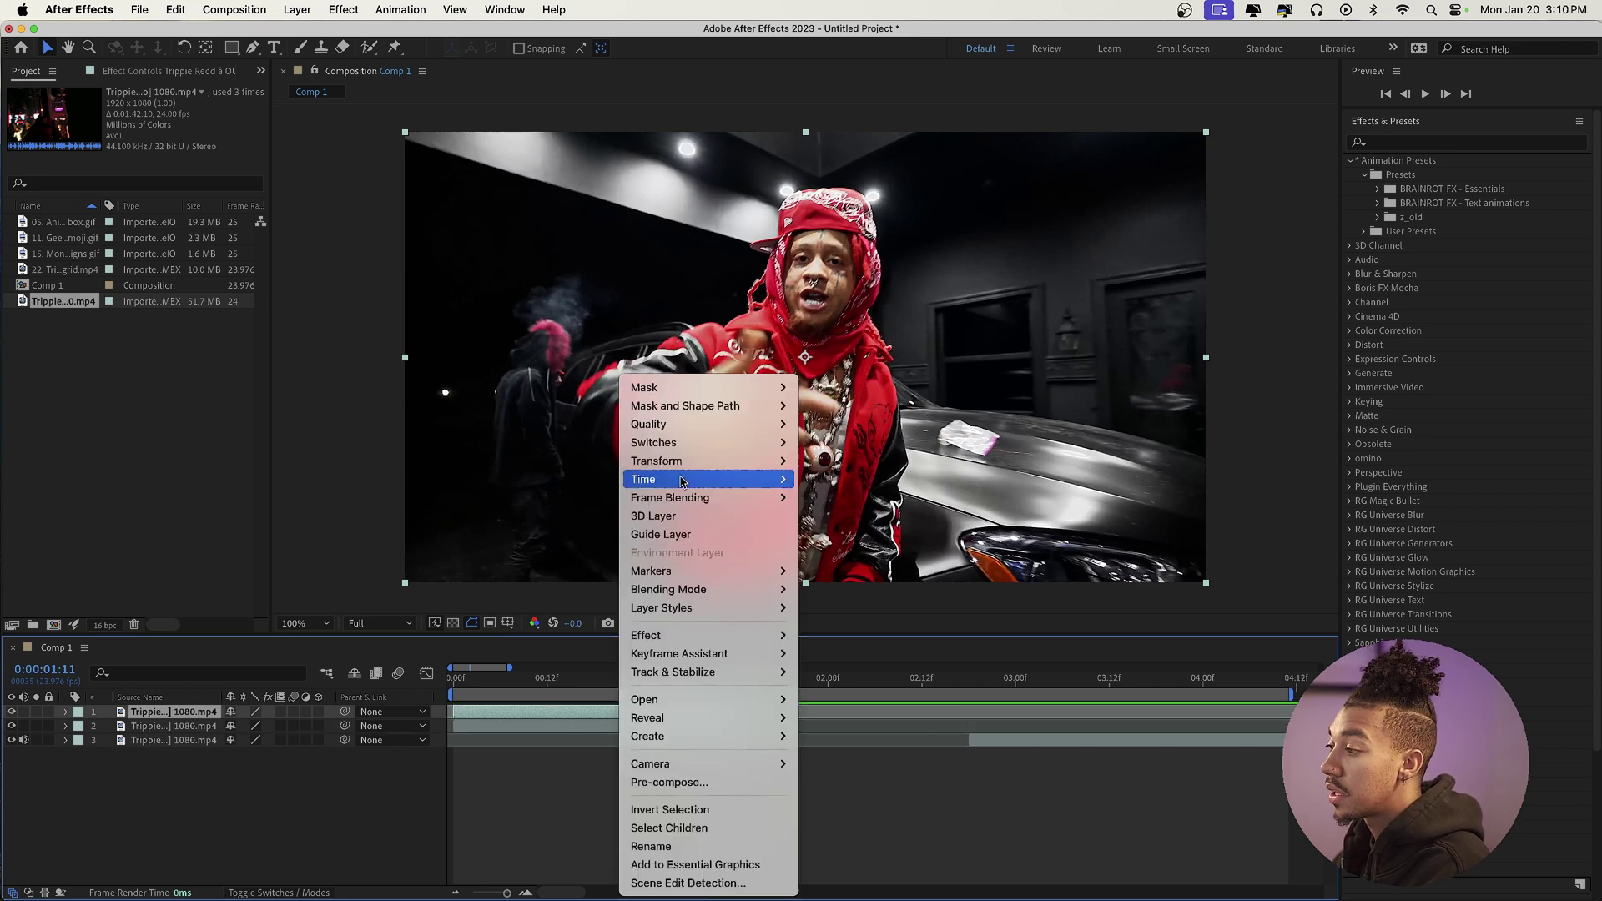
{"action": "mouse_move", "coordinate": [751, 479]}
{"action": "left_click", "coordinate": [871, 542]}
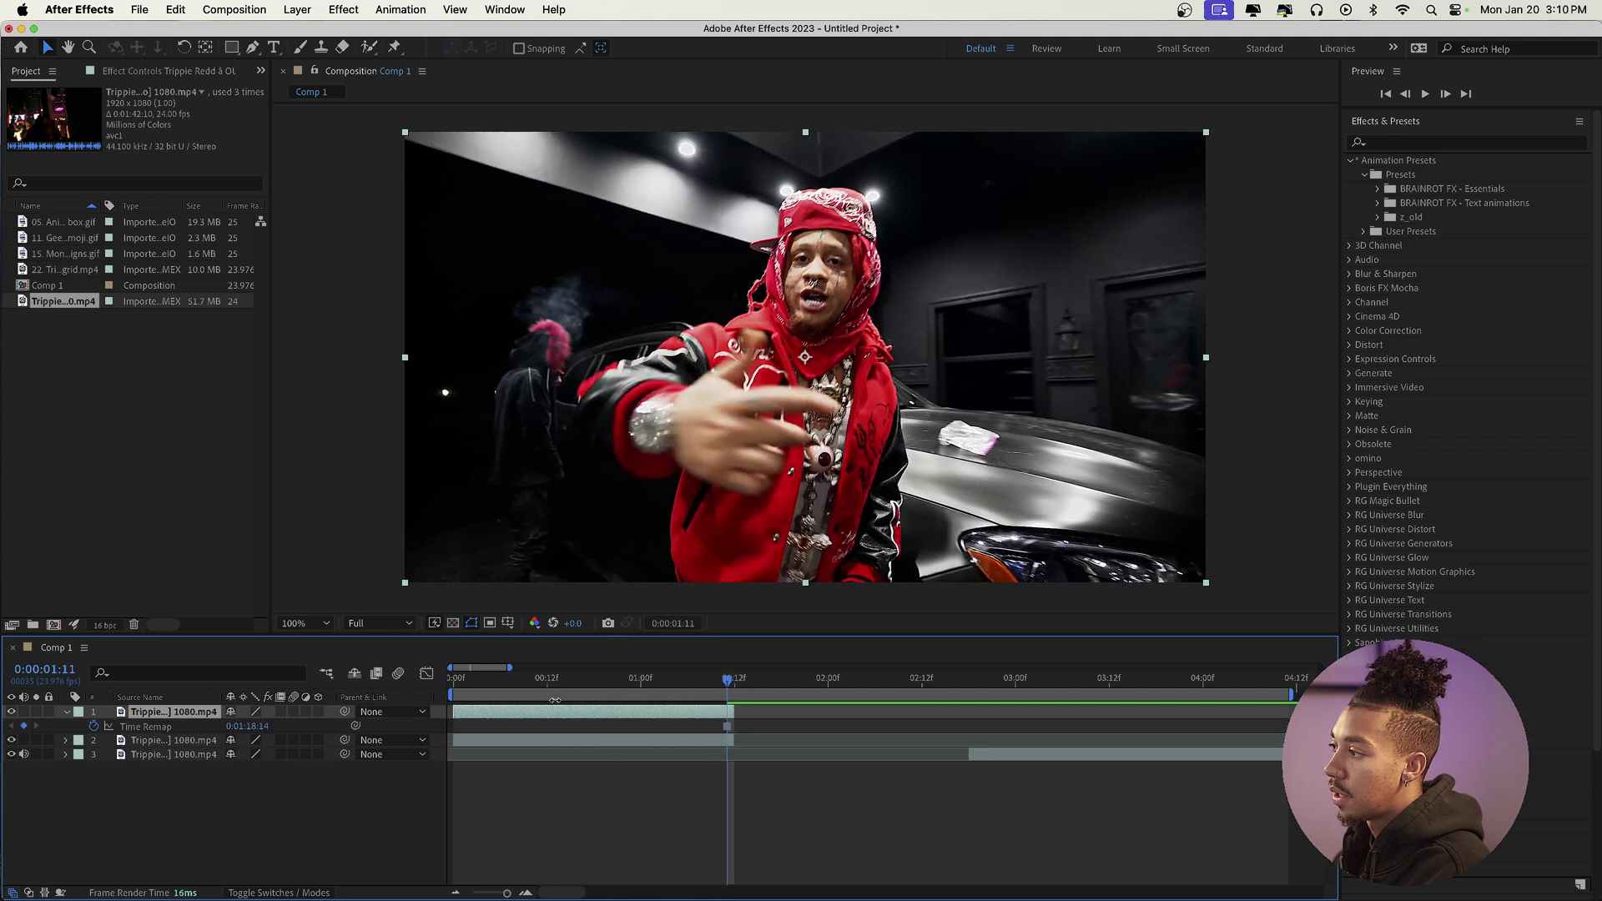
Move the frozen layer to start at 0:00:01:12 and trim its end to the start of the next clip
{"action": "left_click_drag", "start_coordinate": [618, 717], "coordinate": [640, 717]}
{"action": "left_click", "coordinate": [736, 683]}
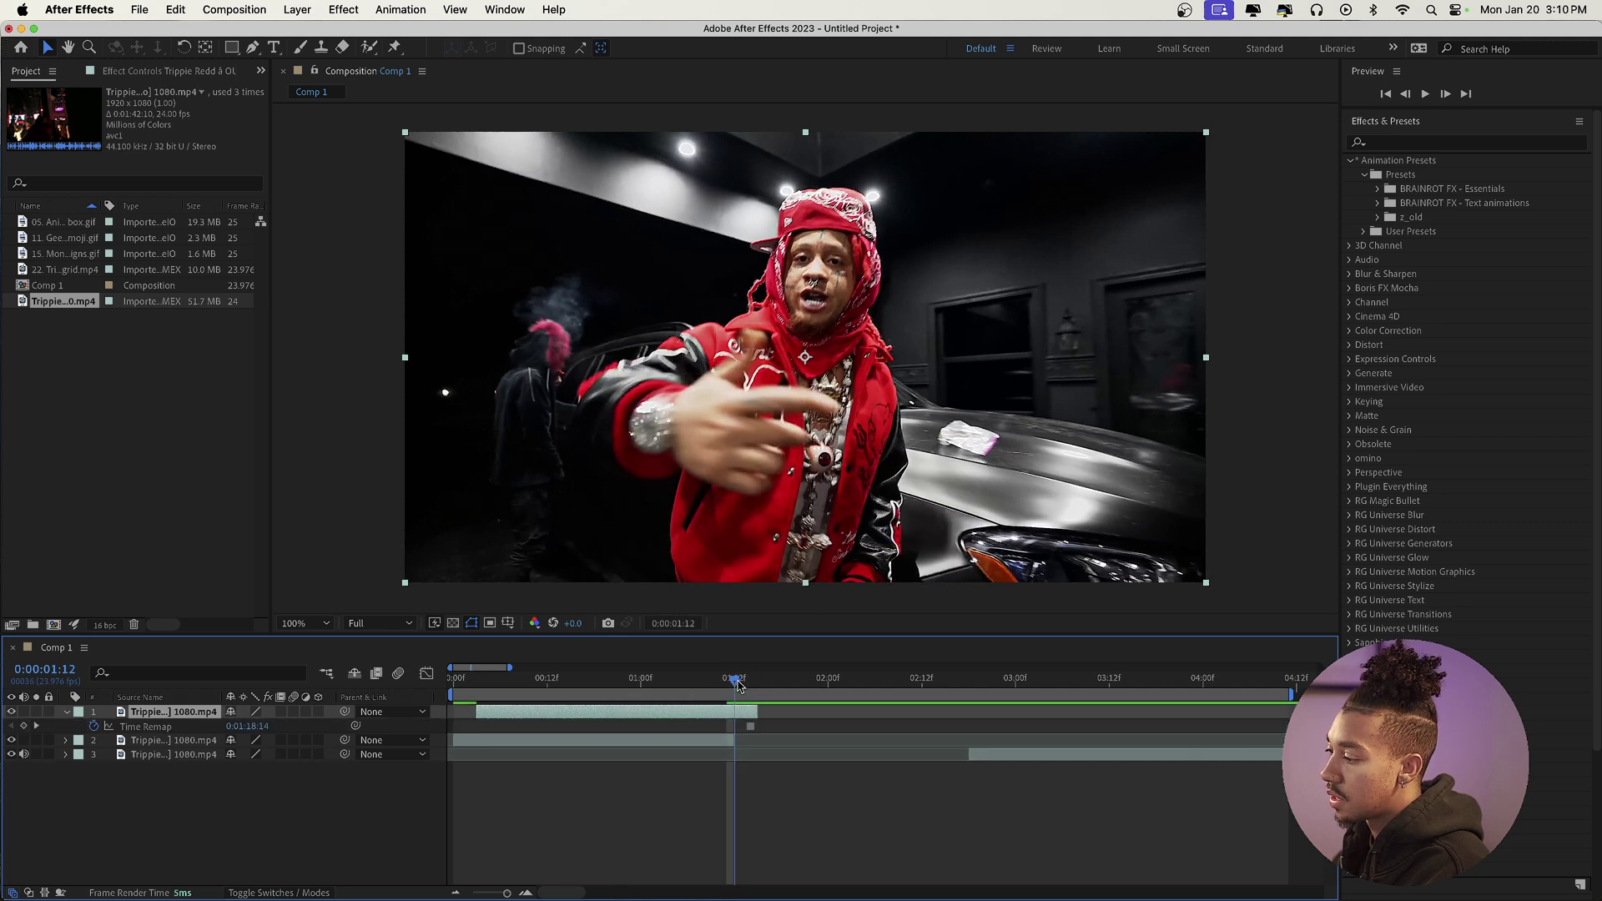
{"action": "left_click_drag", "start_coordinate": [499, 711], "coordinate": [749, 711]}
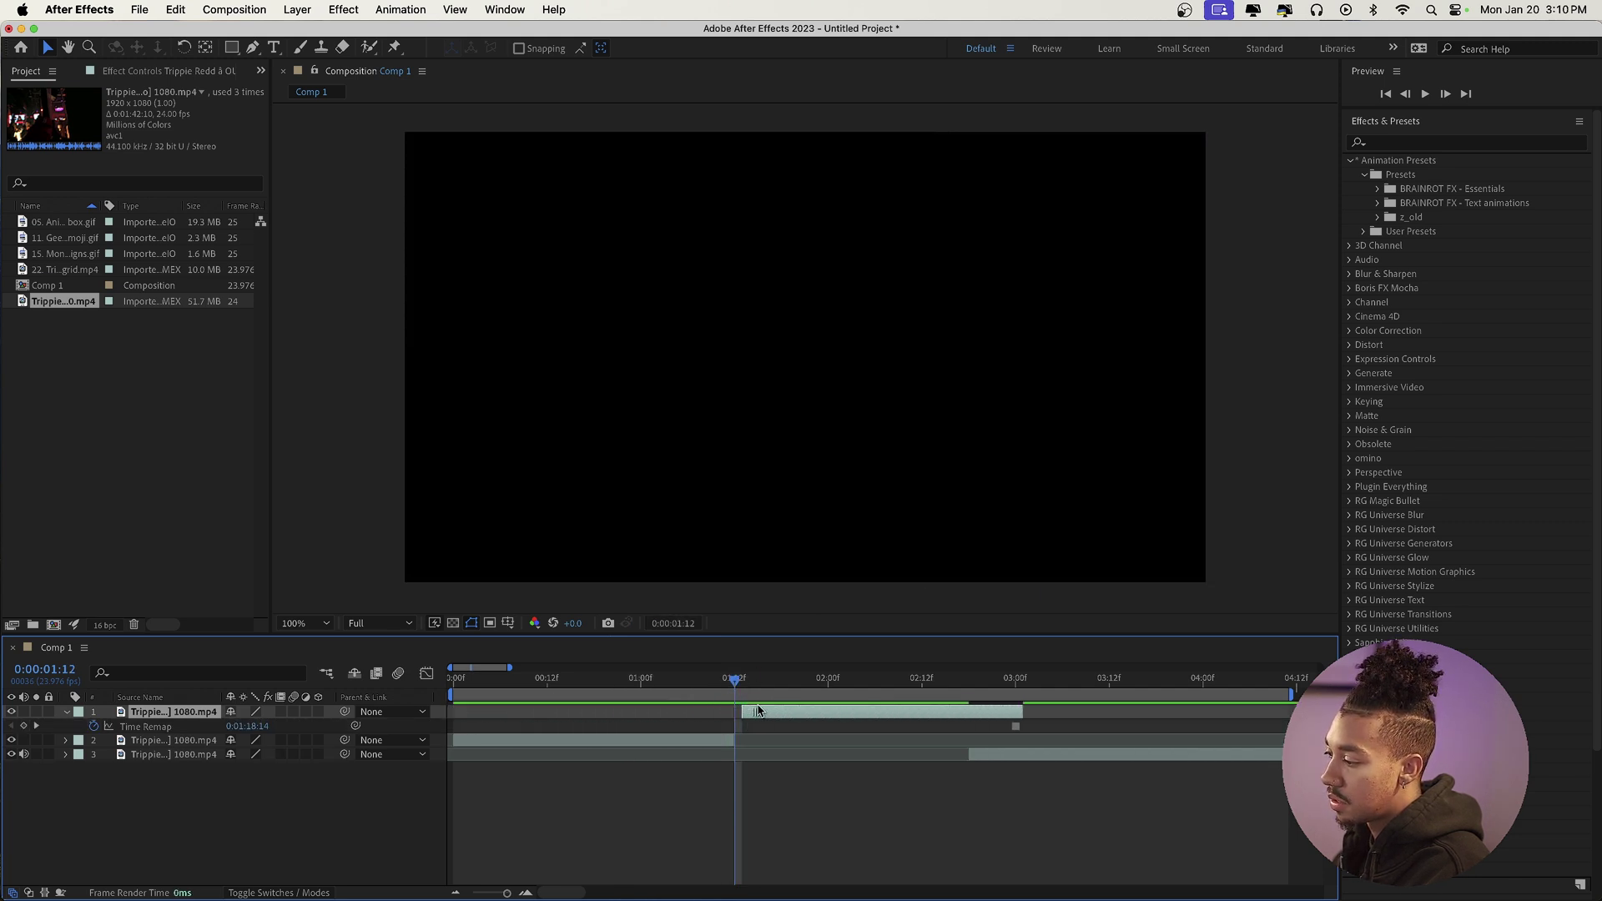
{"action": "left_click_drag", "start_coordinate": [1015, 712], "coordinate": [970, 715]}
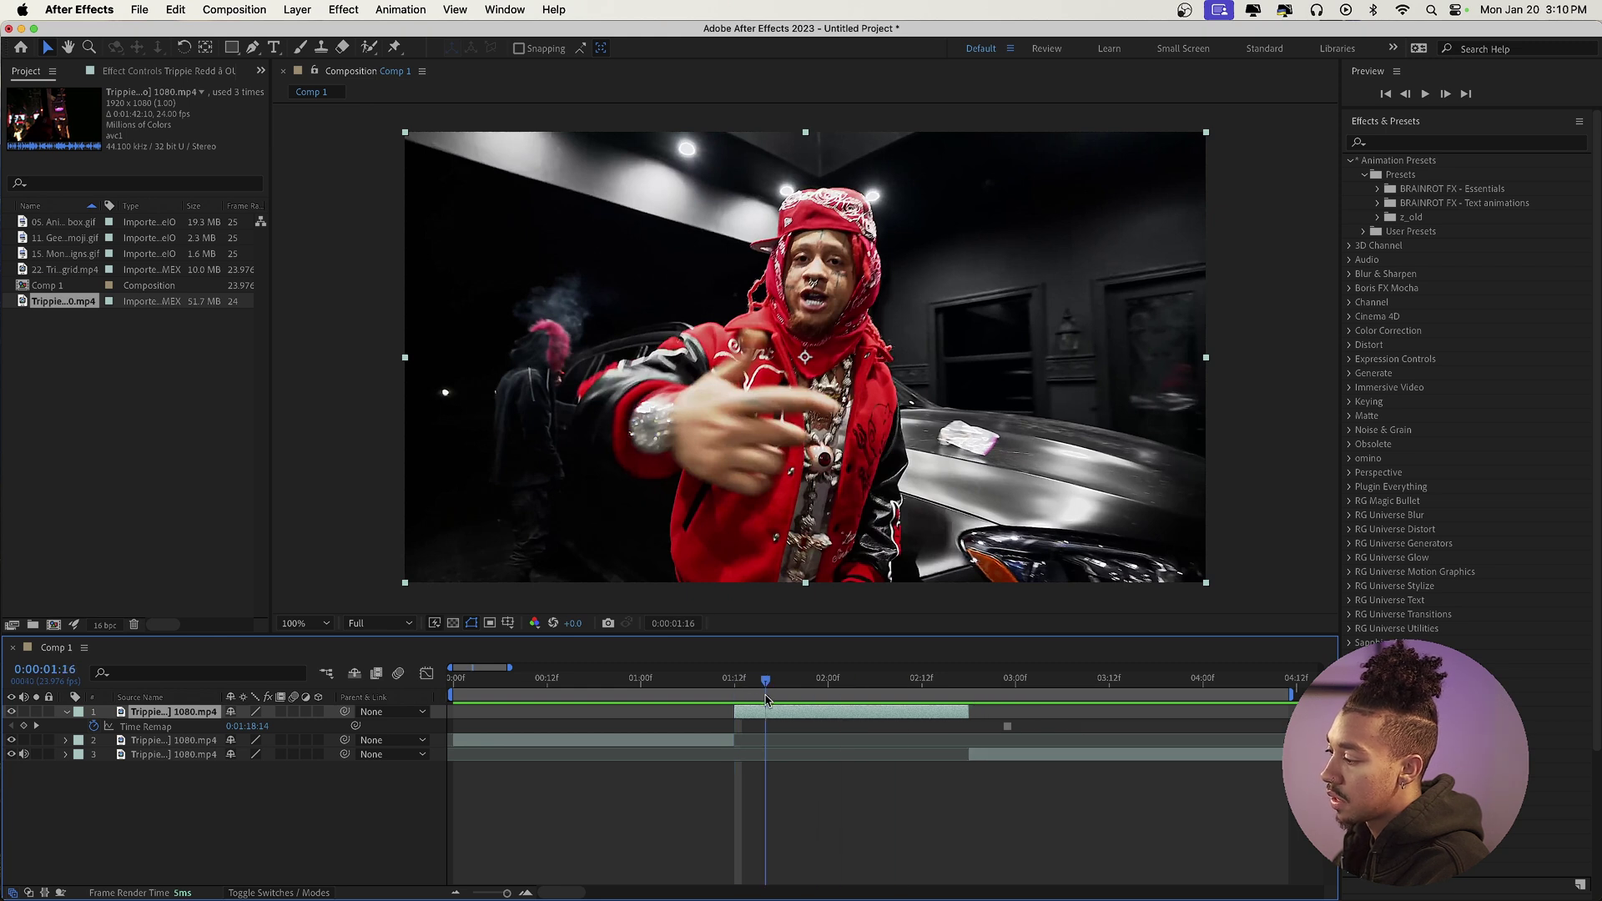
Mask the rapper in the red jacket out of the freeze frame with a closed Pen tool path around his outline
{"action": "key", "text": "g"}
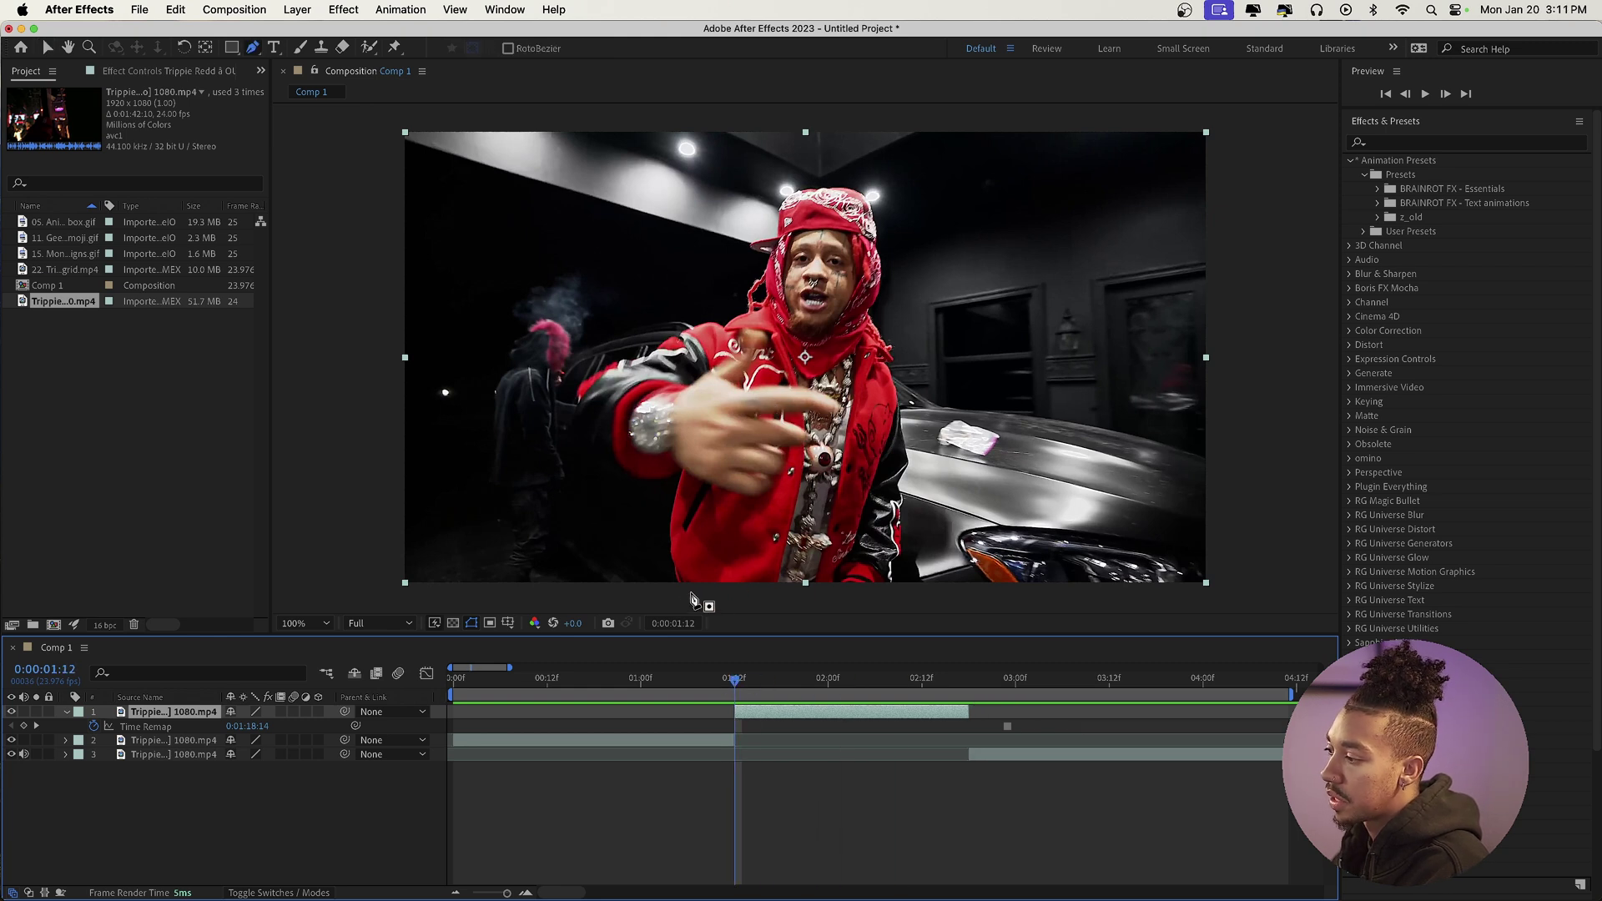
{"action": "left_click", "coordinate": [672, 594]}
{"action": "left_click", "coordinate": [665, 547]}
{"action": "left_click", "coordinate": [652, 498]}
{"action": "left_click_drag", "start_coordinate": [580, 458], "coordinate": [582, 384]}
{"action": "left_click", "coordinate": [611, 365]}
{"action": "left_click", "coordinate": [628, 359]}
{"action": "left_click", "coordinate": [654, 353]}
{"action": "left_click", "coordinate": [675, 334]}
{"action": "left_click", "coordinate": [708, 320]}
{"action": "left_click", "coordinate": [725, 325]}
{"action": "left_click", "coordinate": [742, 312]}
{"action": "left_click", "coordinate": [747, 299]}
{"action": "left_click_drag", "start_coordinate": [755, 281], "coordinate": [767, 259]}
{"action": "left_click", "coordinate": [757, 248]}
{"action": "left_click_drag", "start_coordinate": [783, 203], "coordinate": [843, 188]}
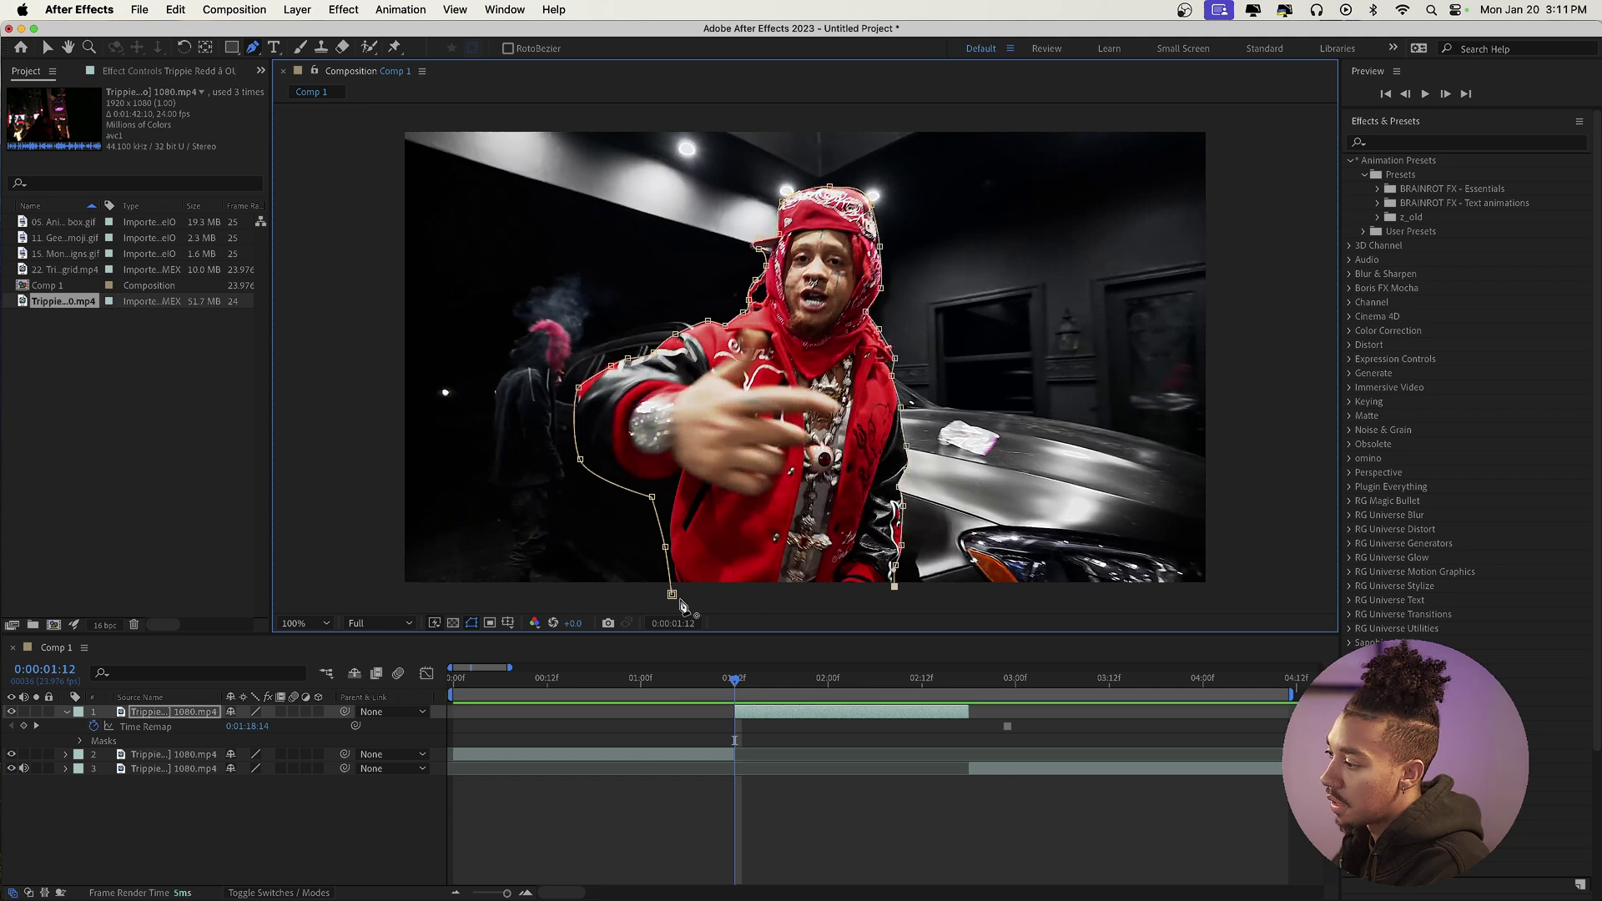
{"action": "left_click", "coordinate": [673, 595]}
{"action": "left_click", "coordinate": [757, 847]}
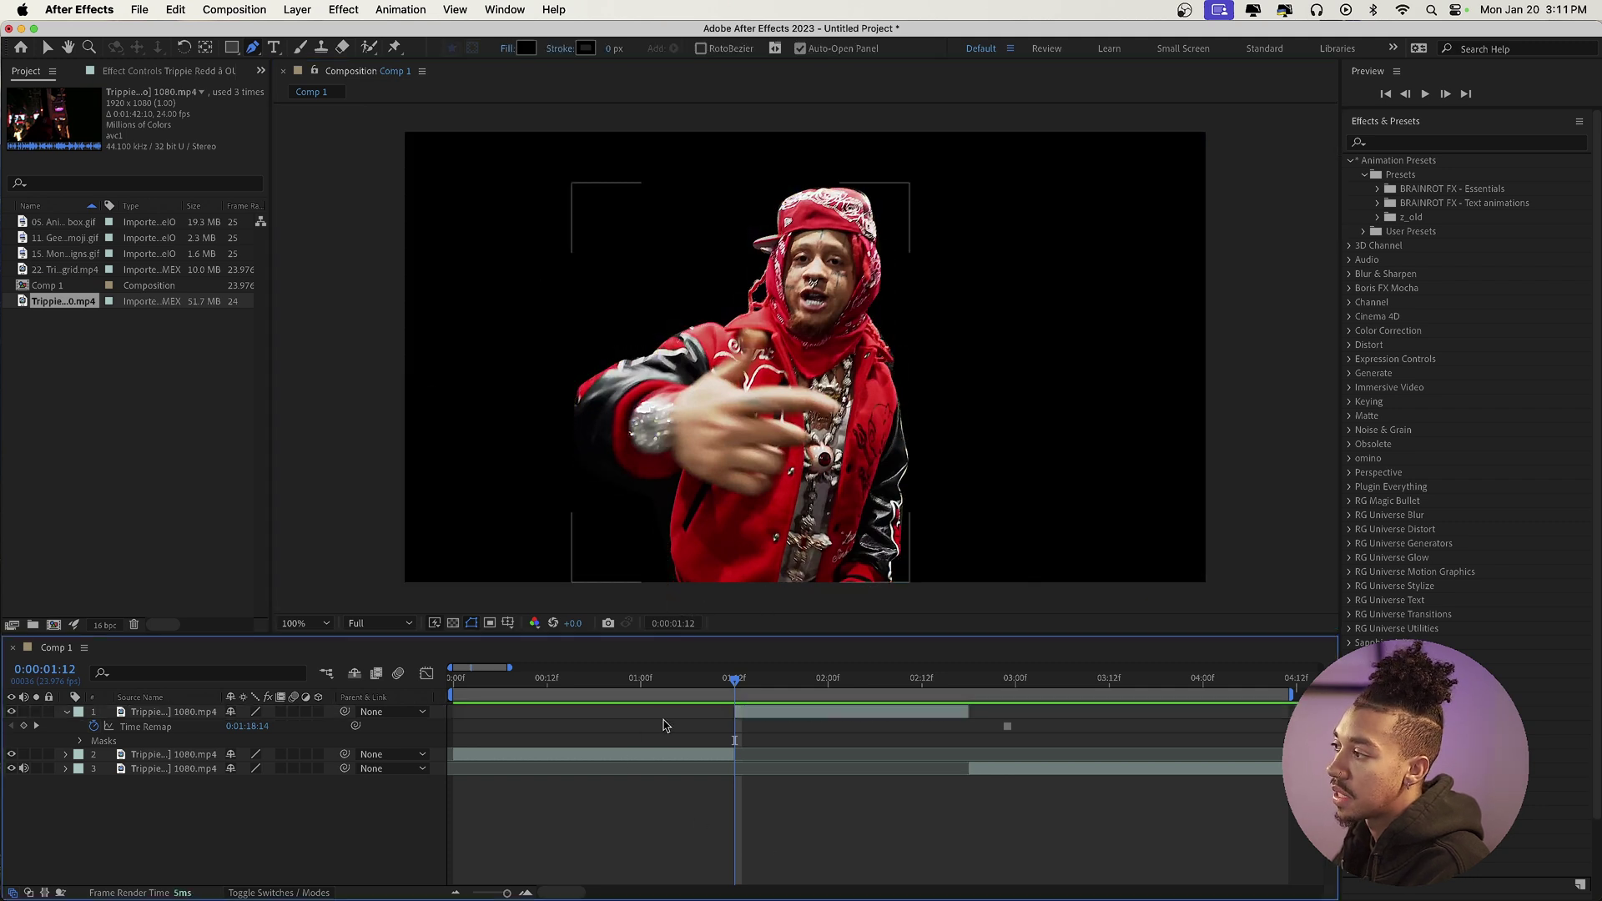
Rename the masked freeze-frame layer as SUBJECT
{"action": "left_click", "coordinate": [198, 715]}
{"action": "key", "text": "Return"}
{"action": "type", "text": "SUBJECT"}
{"action": "key", "text": "Return"}
{"action": "left_click", "coordinate": [806, 826]}
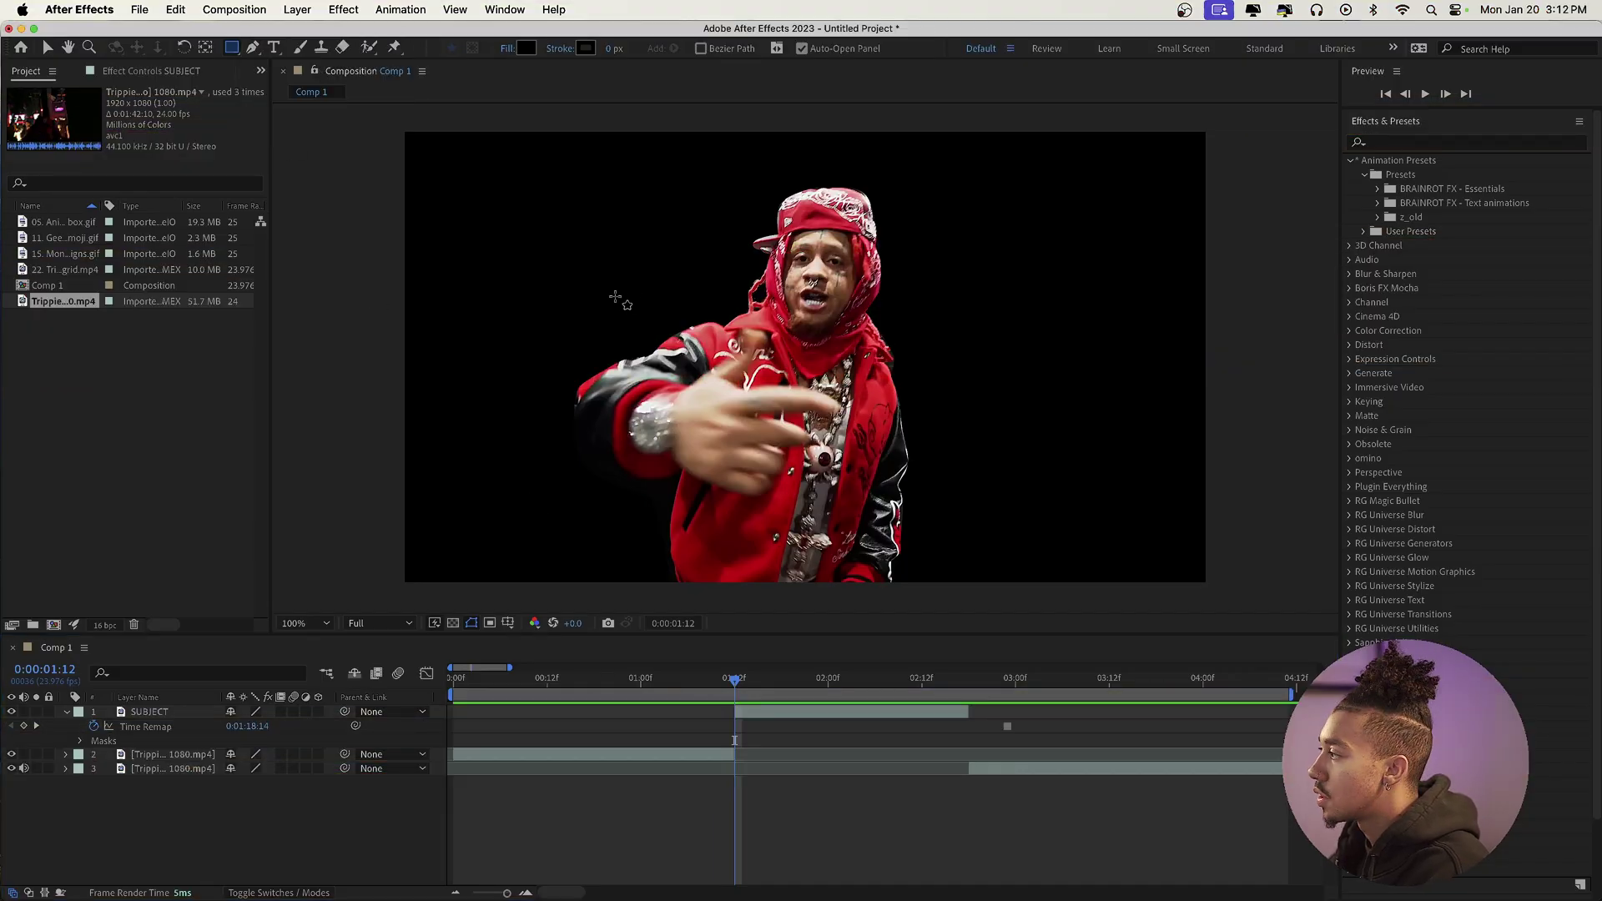
Draw a black rectangle shape over the subject's face and chest, and turn on the transparency grid
{"action": "left_click_drag", "start_coordinate": [609, 261], "coordinate": [658, 275]}
{"action": "key", "text": "super+z"}
{"action": "left_click_drag", "start_coordinate": [598, 216], "coordinate": [1031, 437]}
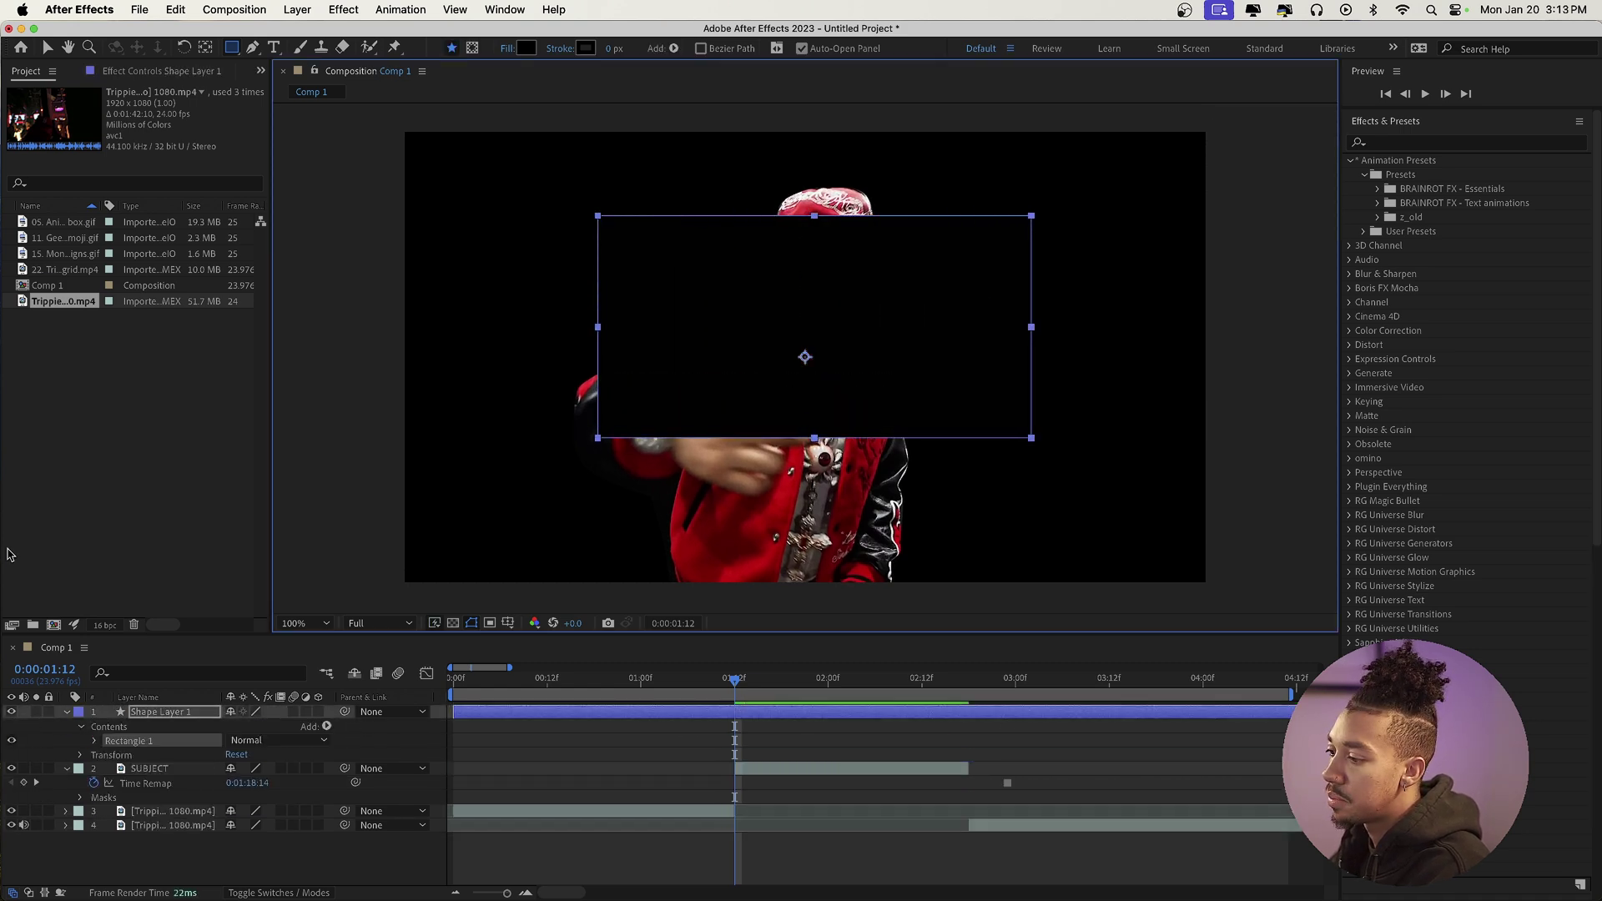
{"action": "left_click", "coordinate": [453, 623]}
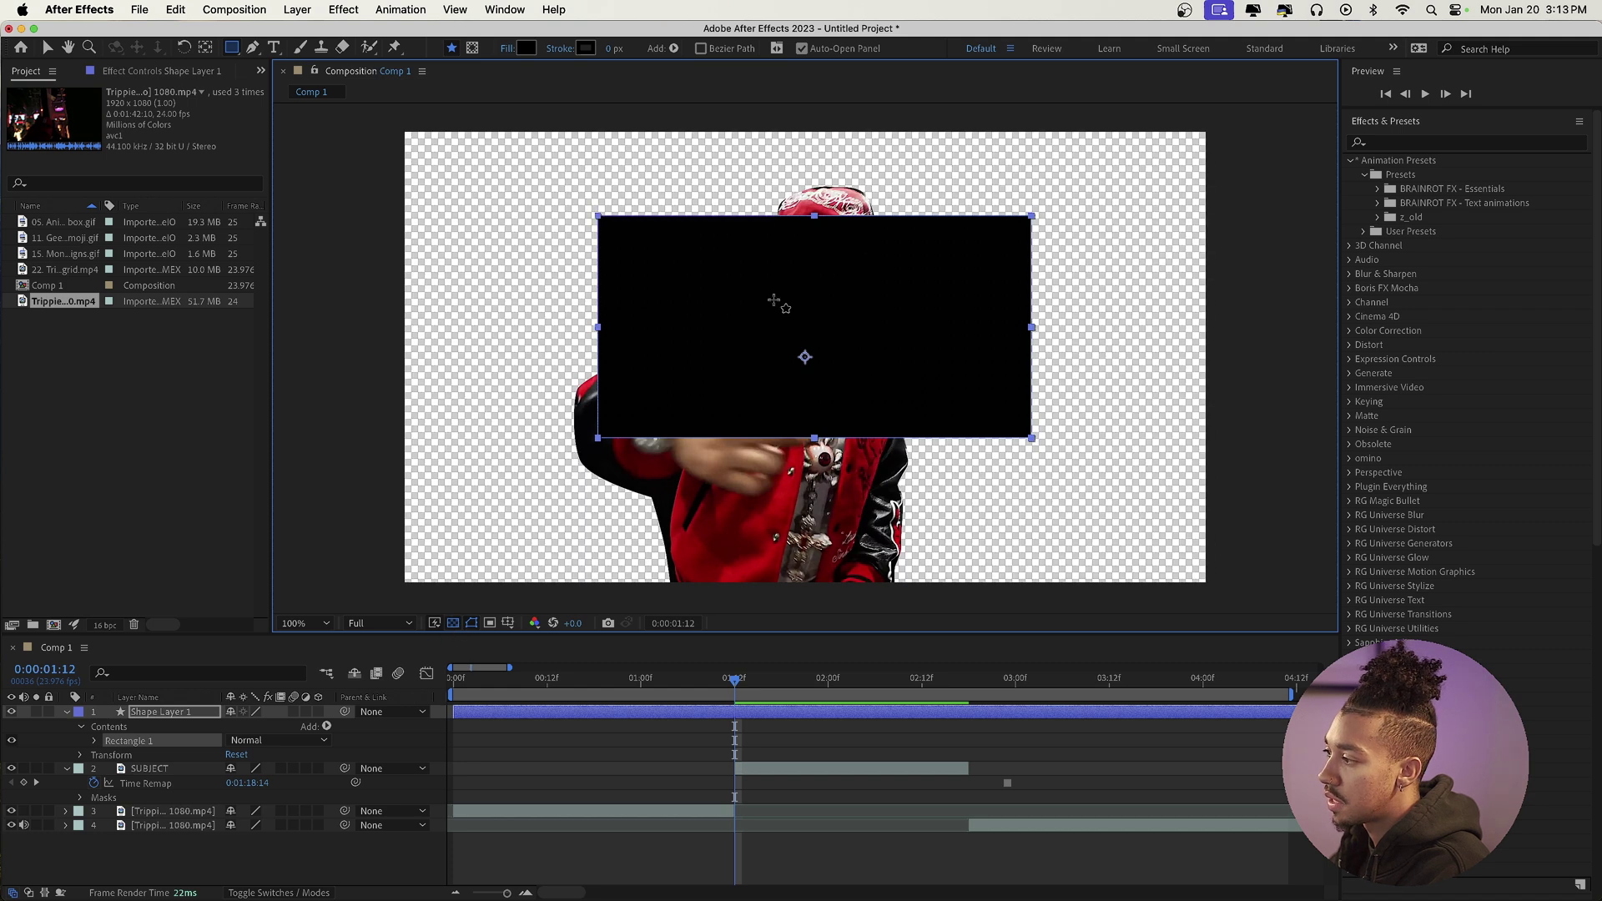
Place the rectangle's anchor point near its centre and enlarge the shape to about 110.5 by 117.8%
{"action": "key", "text": "u"}
{"action": "key", "text": "v"}
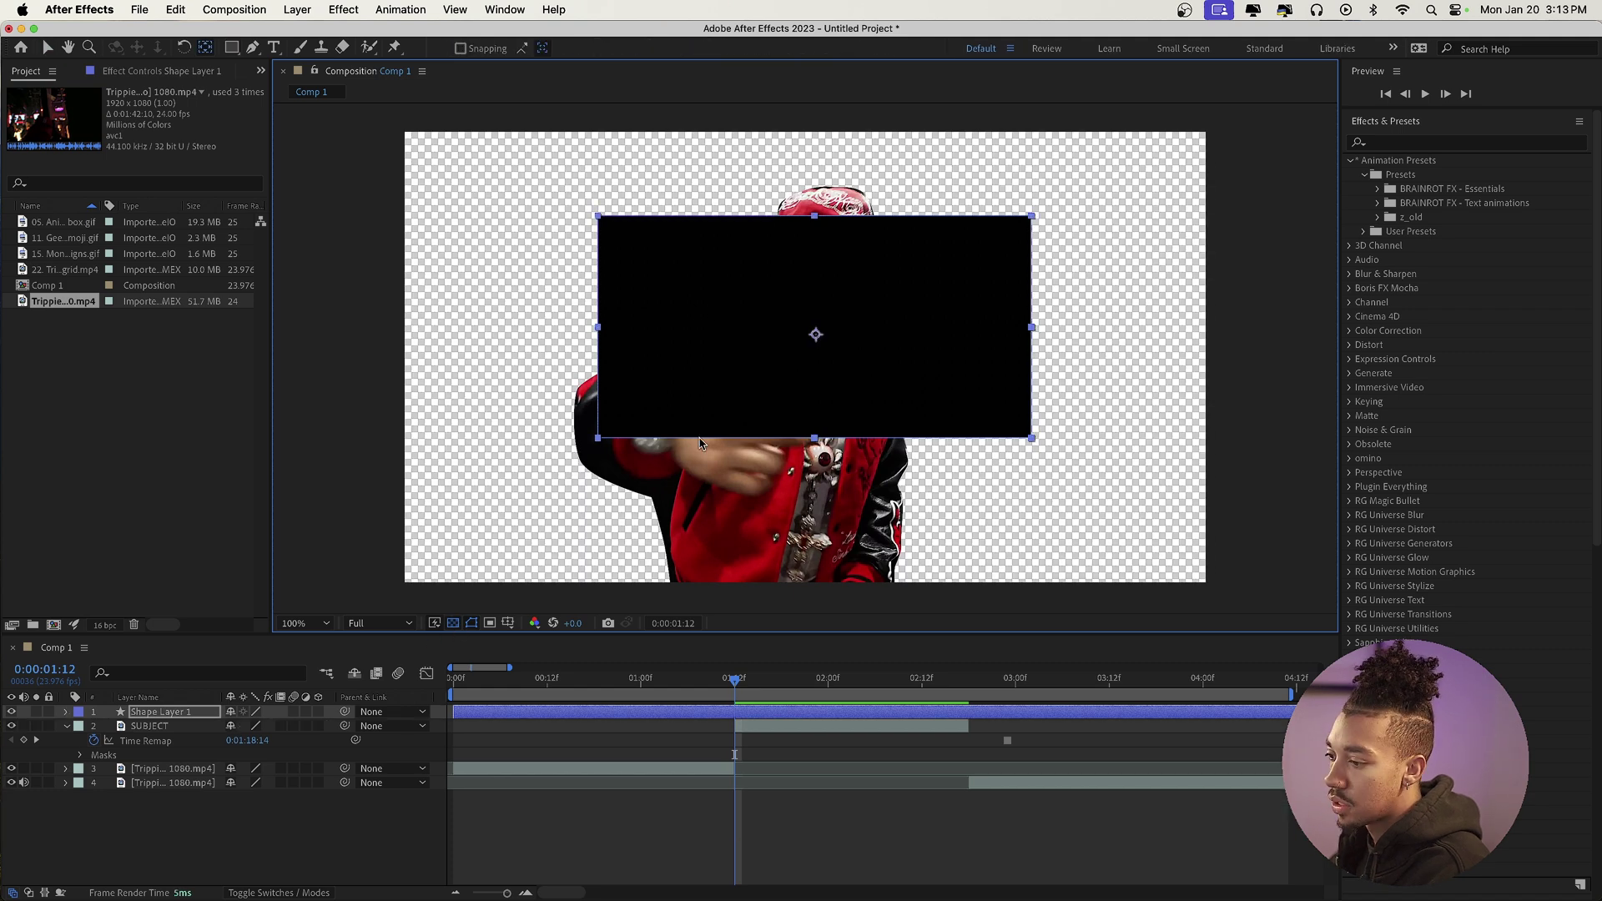
{"action": "left_click_drag", "start_coordinate": [1033, 444], "coordinate": [948, 401]}
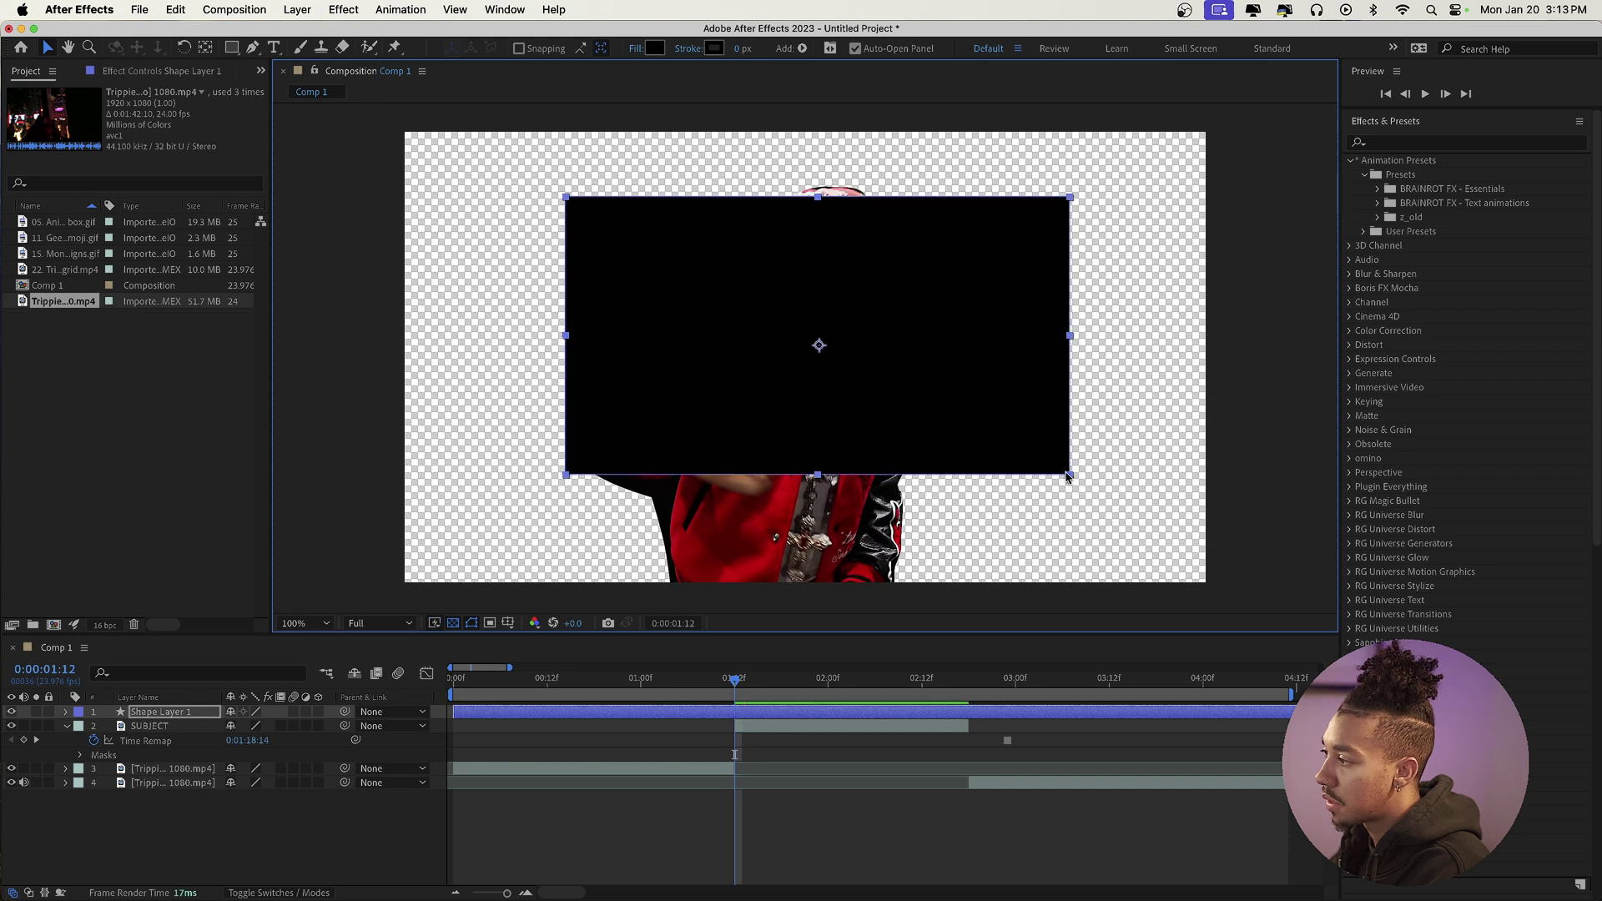
{"action": "left_click_drag", "start_coordinate": [1068, 478], "coordinate": [1057, 468]}
Add an expression to the rectangle's Scale with posterizeTime(8); followed by wiggle(24,70)
{"action": "left_click", "coordinate": [168, 714]}
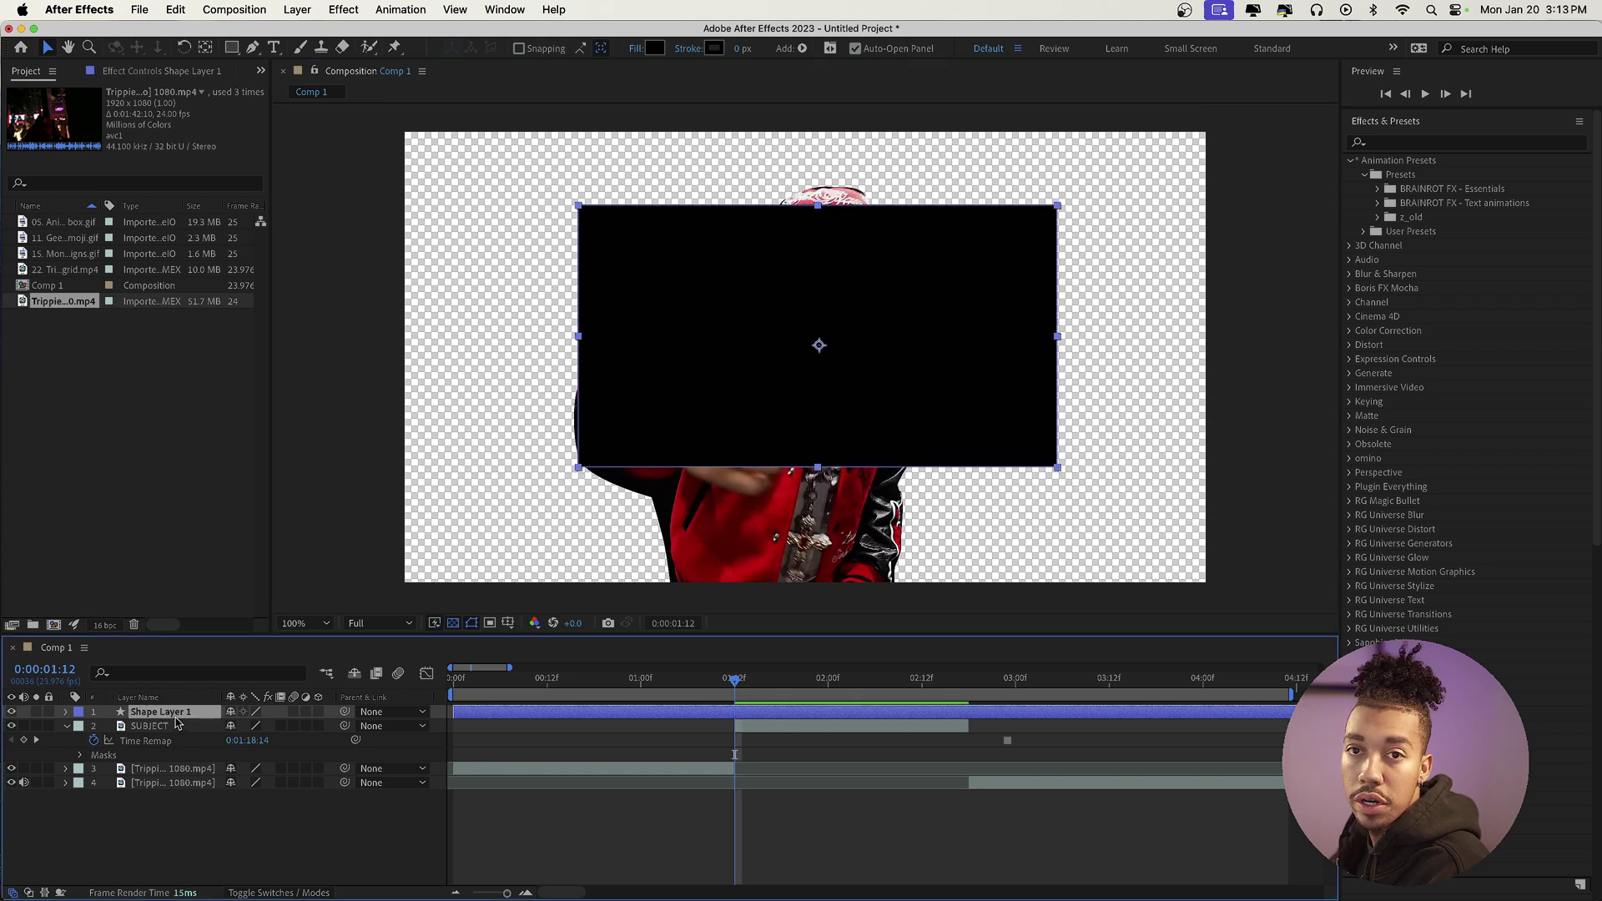
{"action": "key", "text": "s"}
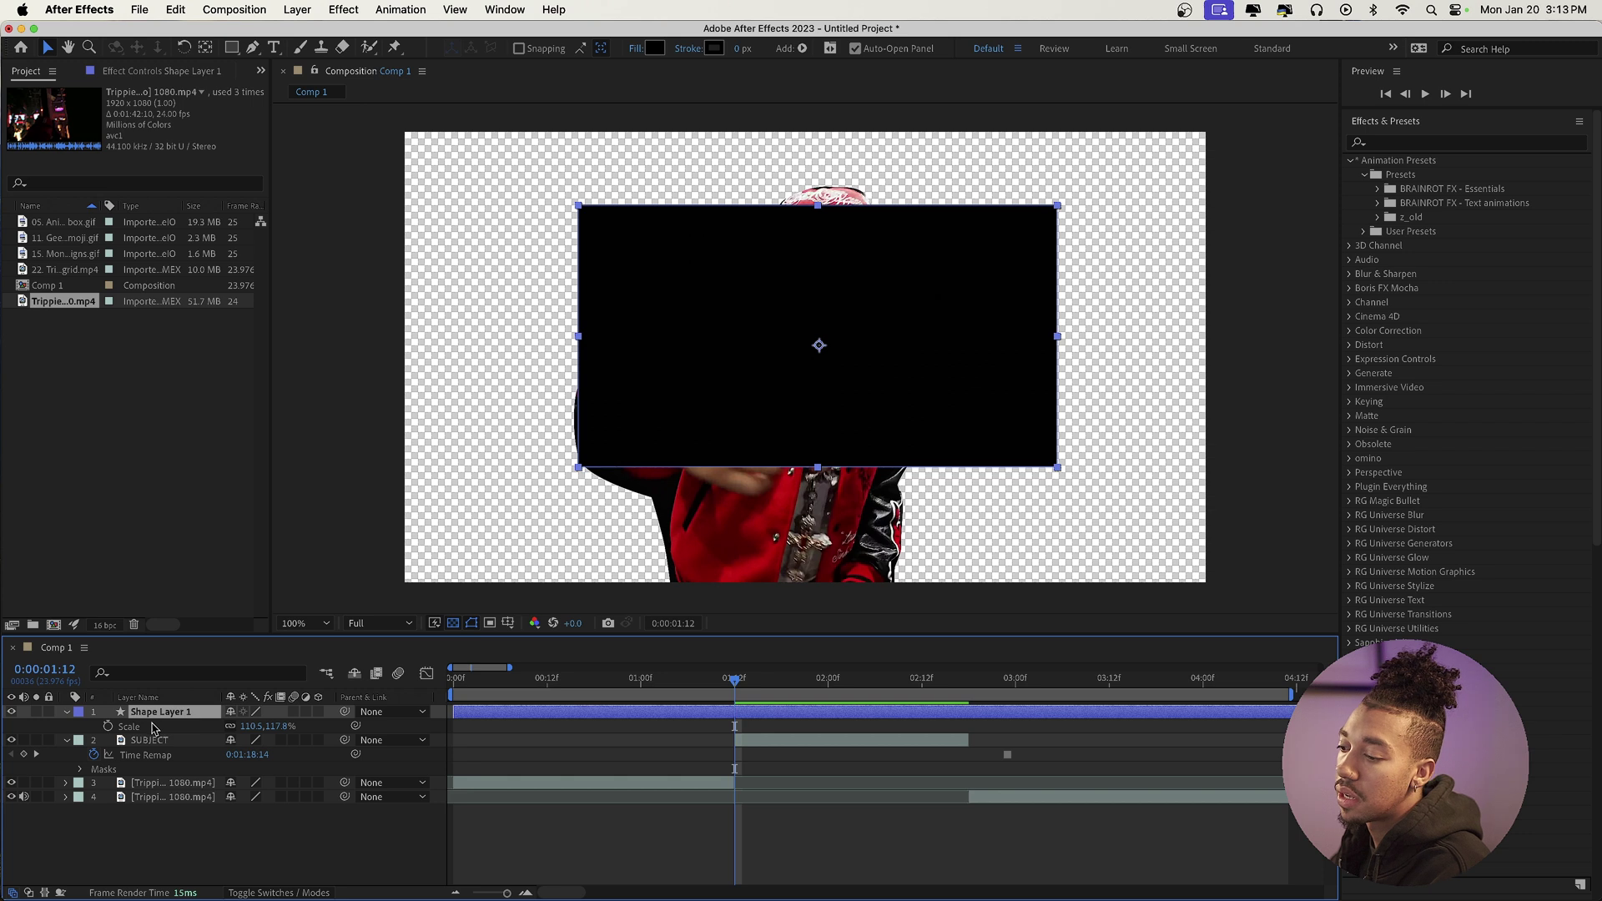
{"action": "left_click", "coordinate": [107, 727], "text": "alt"}
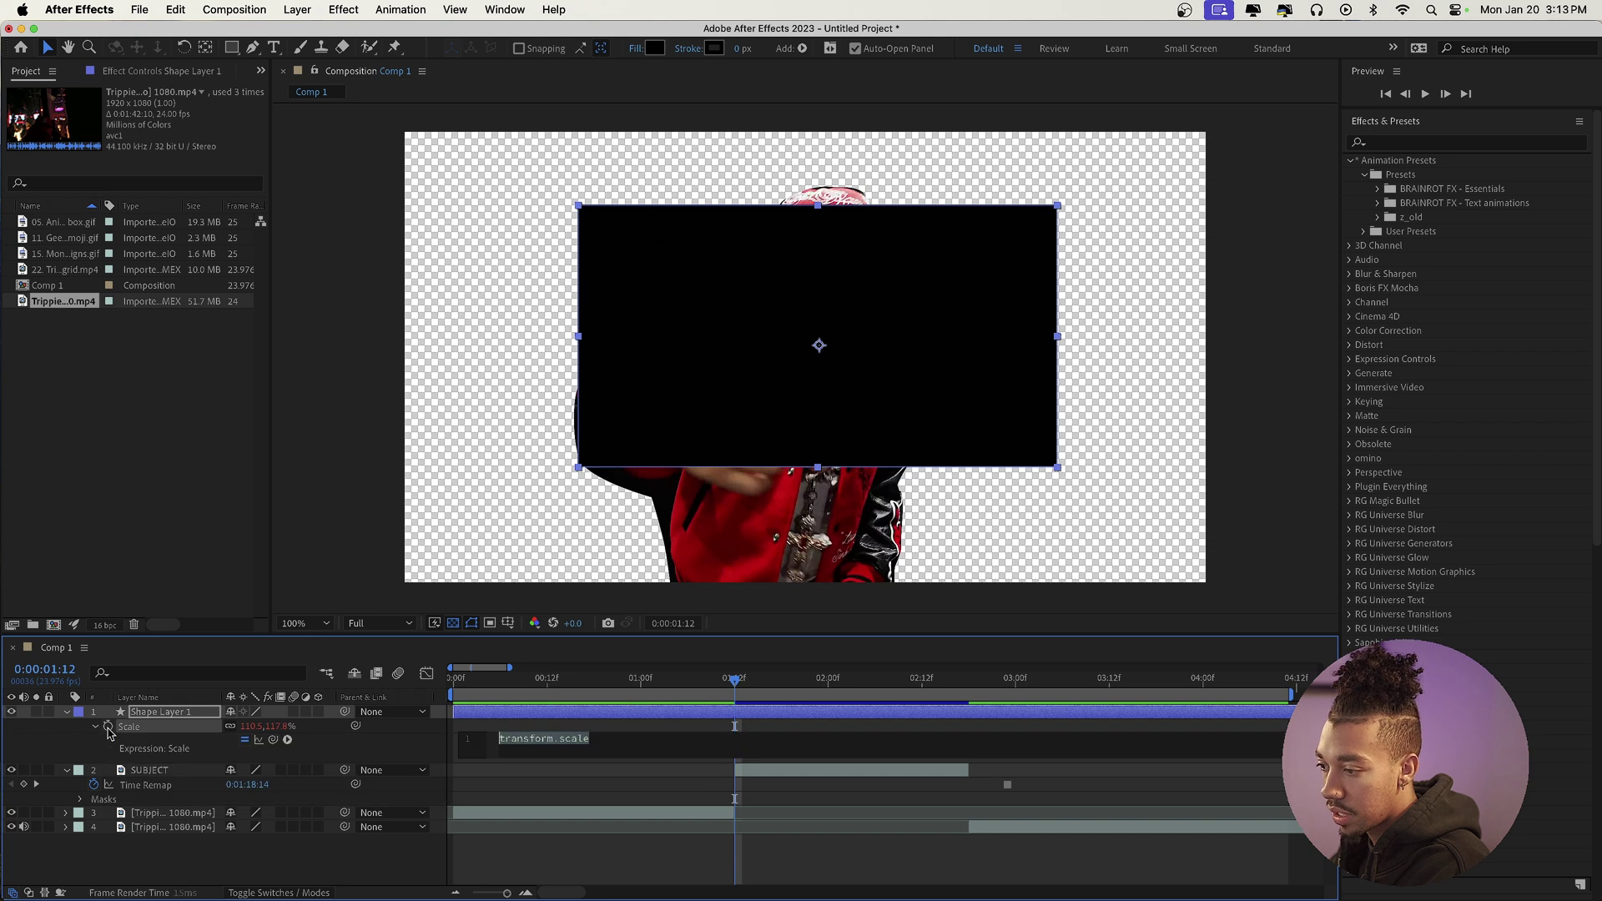
{"action": "type", "text": "poster"}
{"action": "key", "text": "Return"}
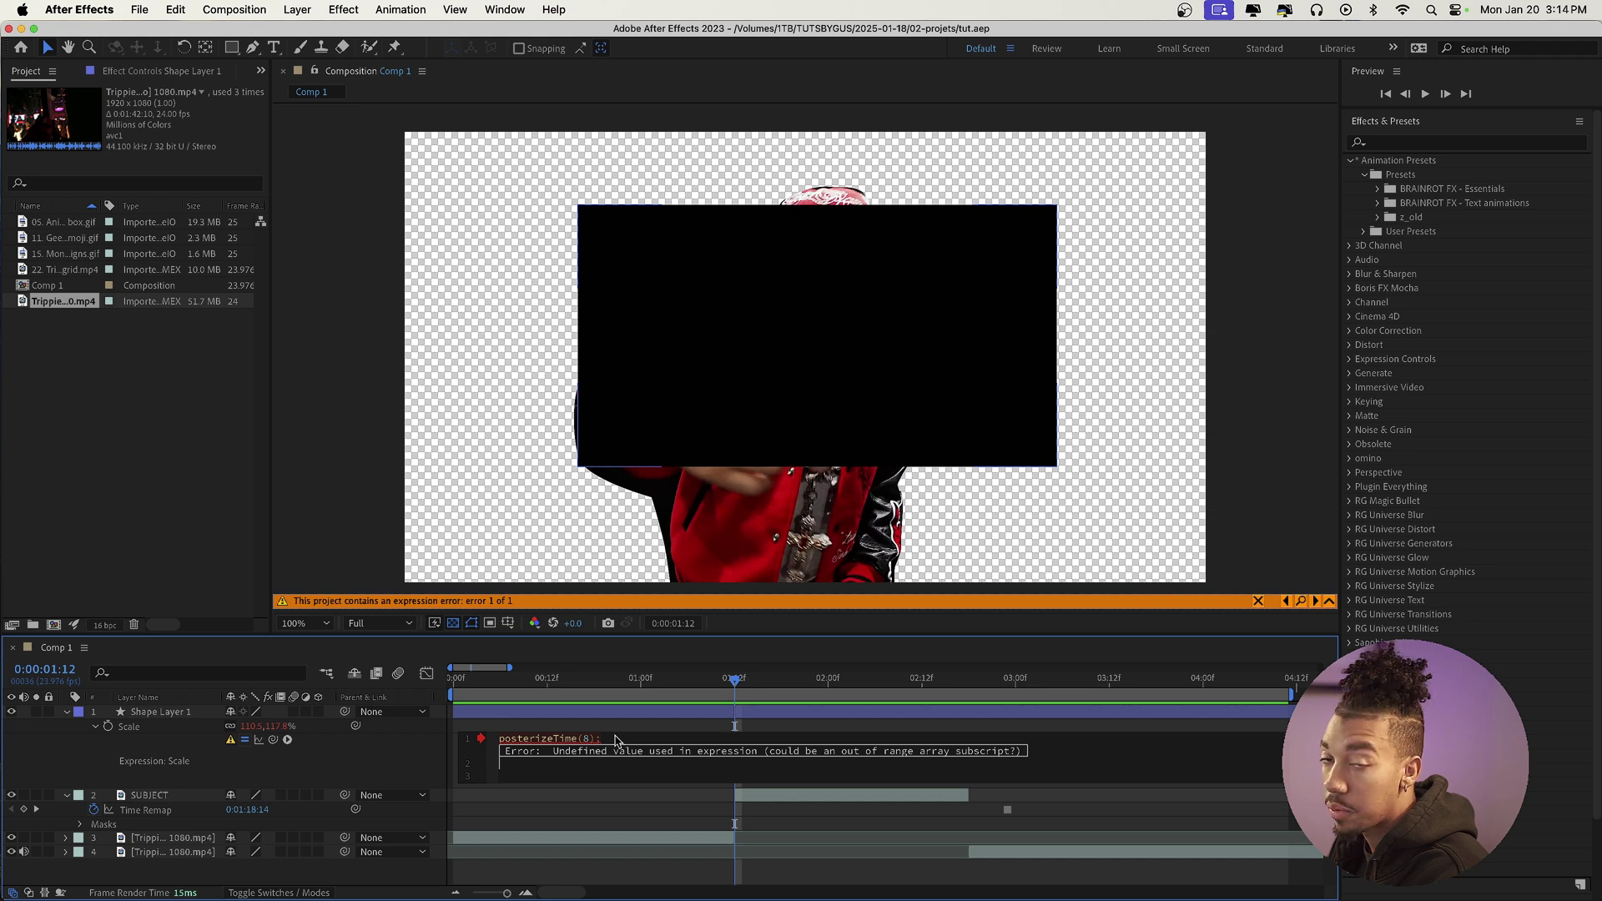
{"action": "type", "text": "wiggle()"}
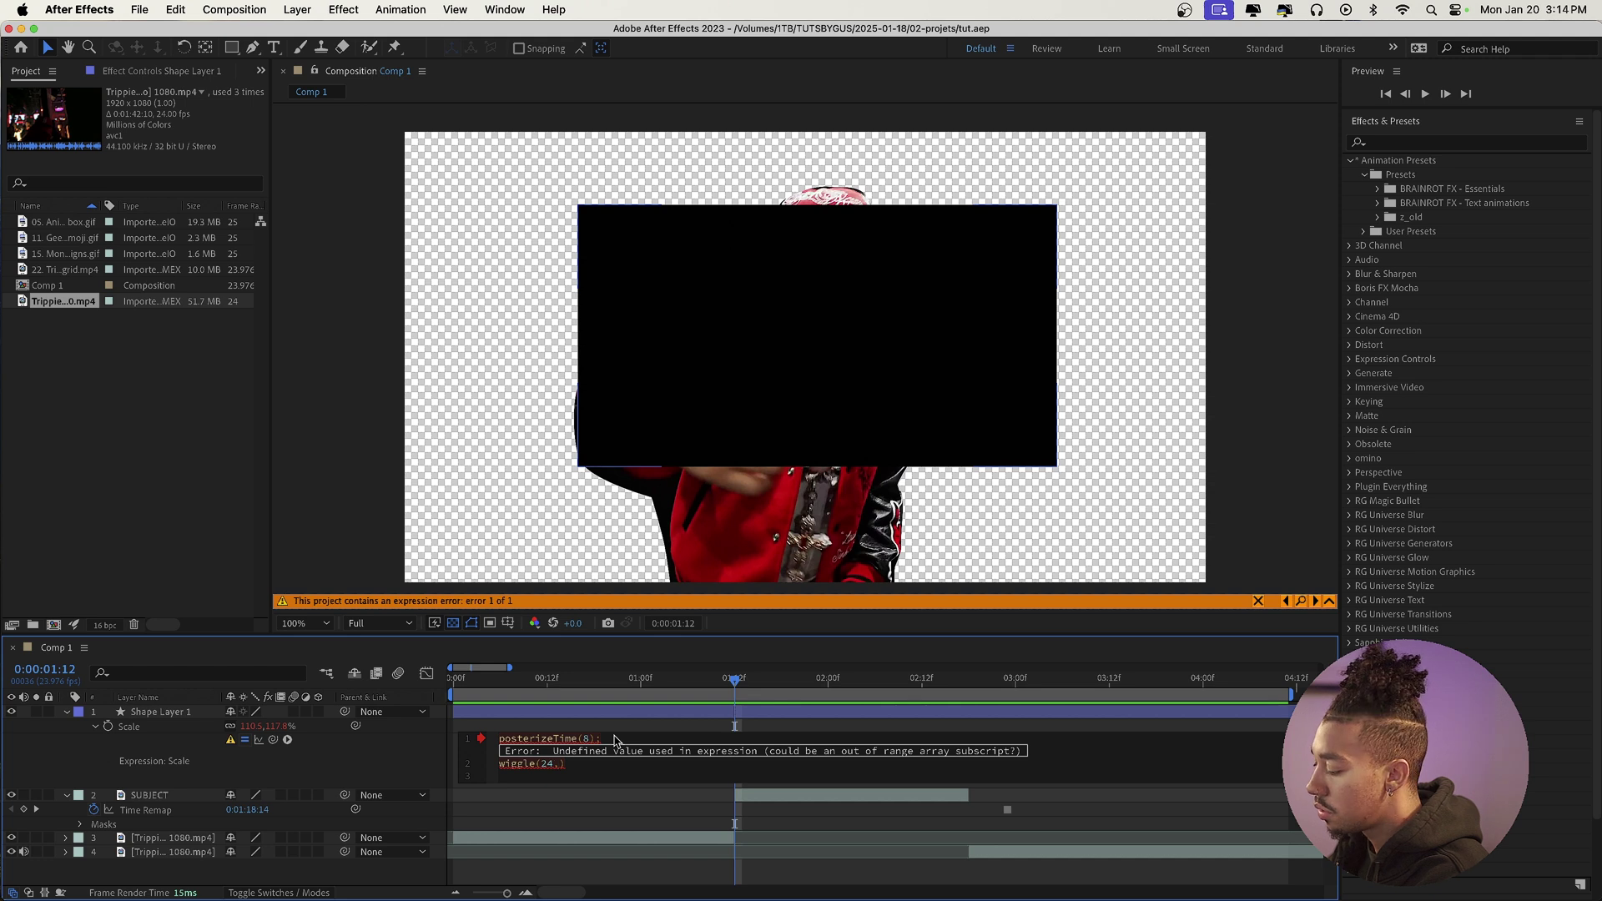
Play back the rectangle's scale wiggle over the freeze-frame section
{"action": "left_click", "coordinate": [734, 686]}
{"action": "key", "text": "space"}
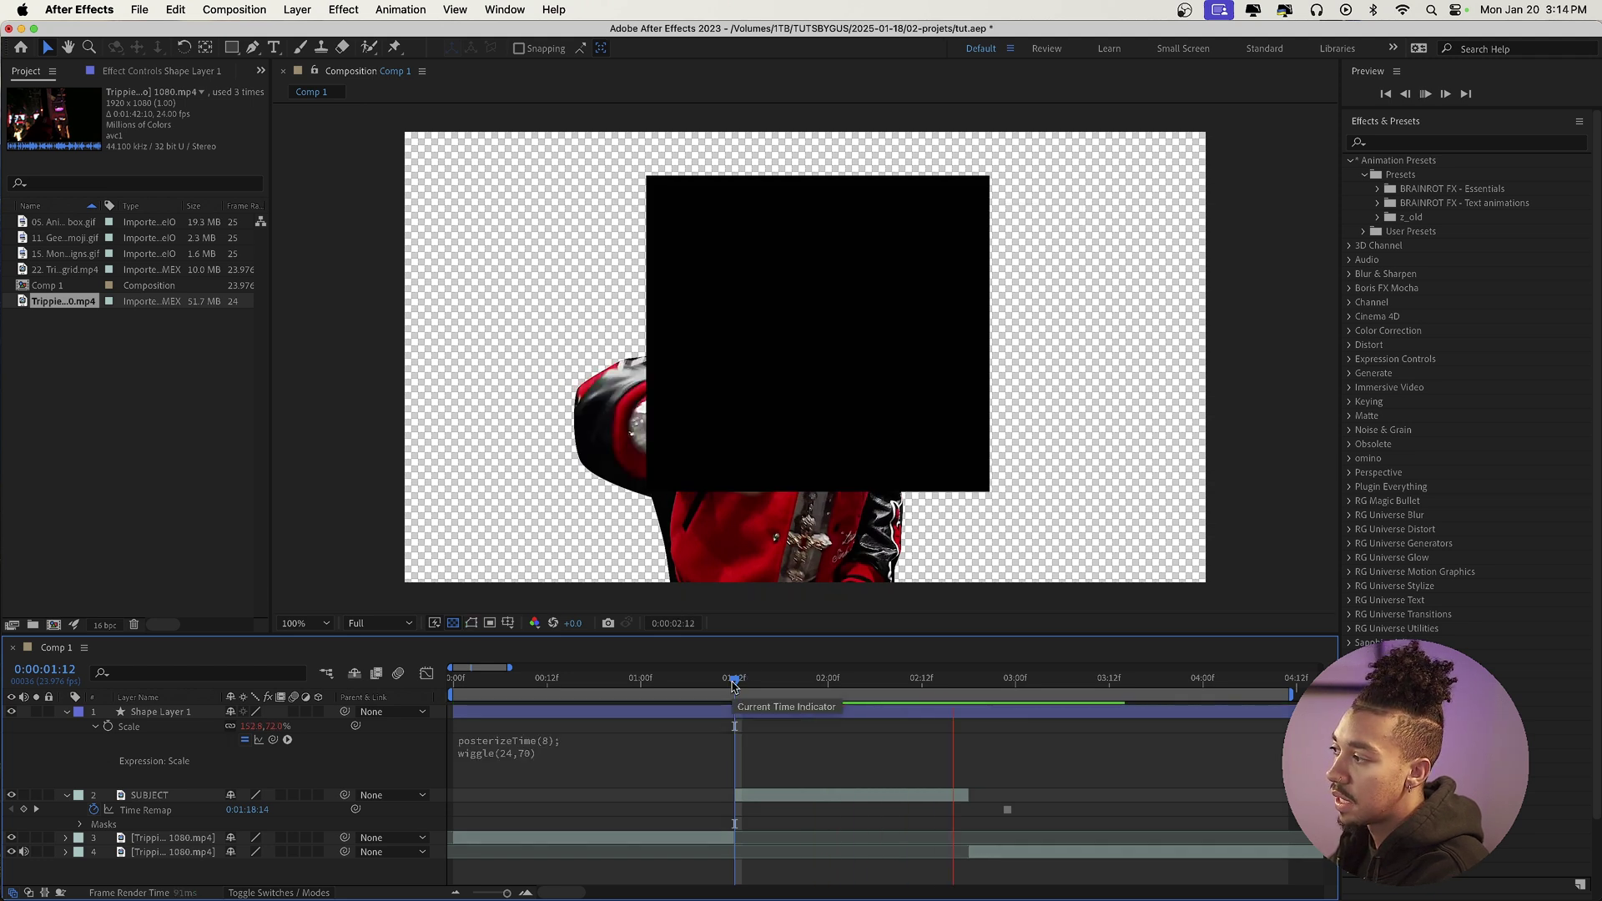
{"action": "left_click", "coordinate": [728, 687]}
{"action": "left_click", "coordinate": [750, 714]}
{"action": "key", "text": "space"}
{"action": "left_click", "coordinate": [735, 685]}
{"action": "key", "text": "space"}
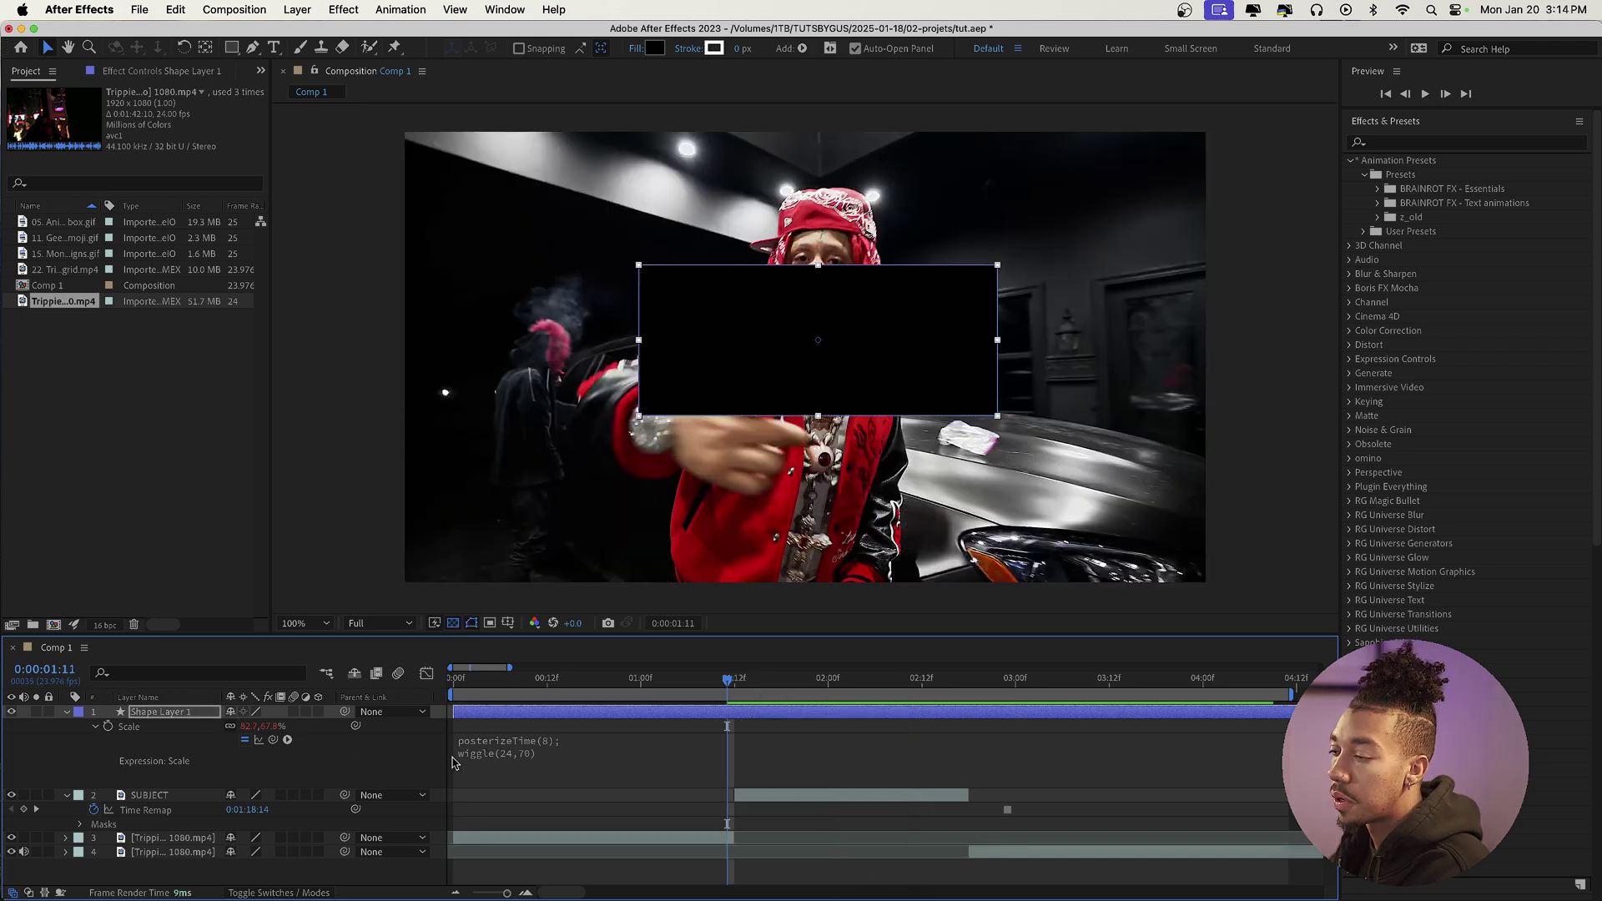
Add an expression to the rectangle's Rotation with posterizeTime(8); followed by wiggle(24,30)
{"action": "left_click", "coordinate": [515, 759]}
{"action": "left_click", "coordinate": [208, 714]}
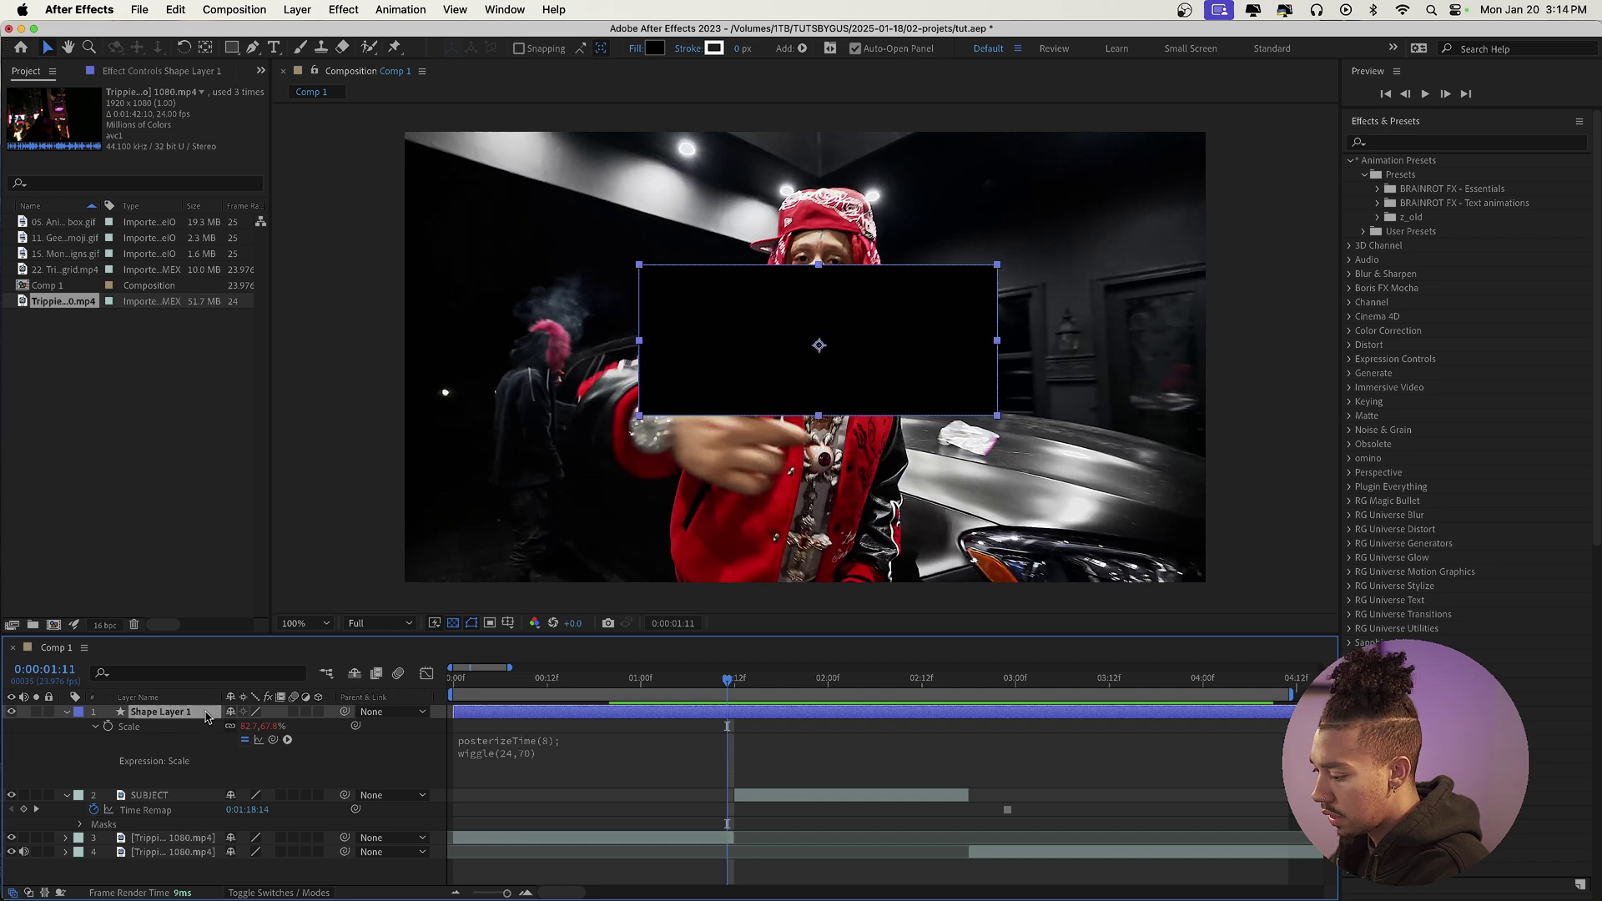
{"action": "key", "text": "r"}
{"action": "left_click", "coordinate": [108, 726], "text": "alt"}
{"action": "left_click", "coordinate": [109, 730], "text": "alt"}
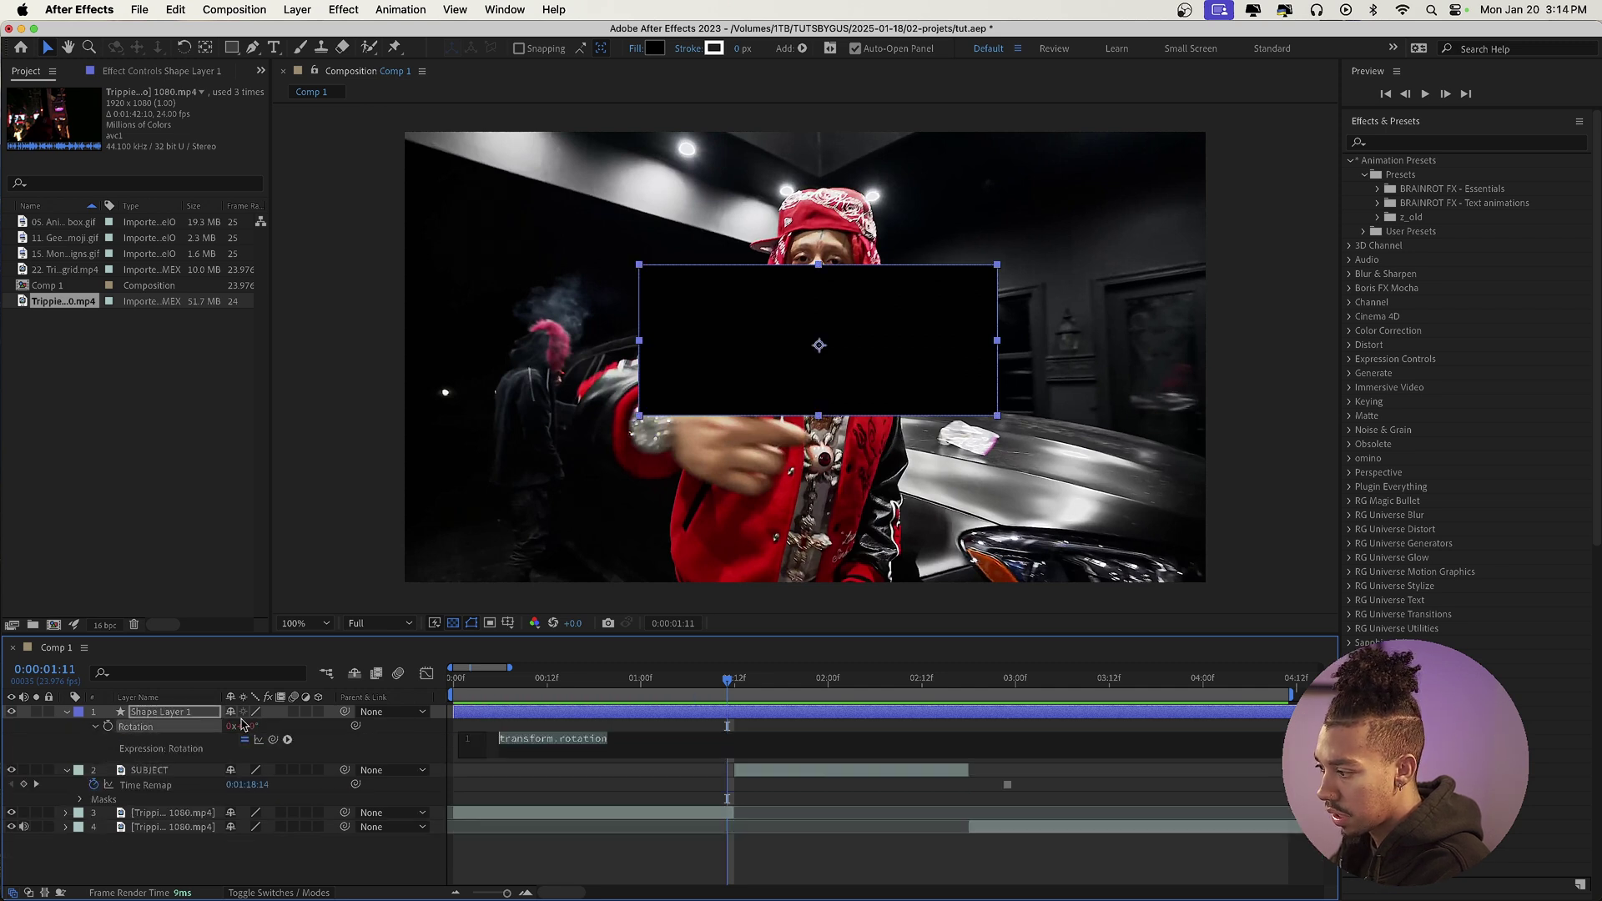
{"action": "type", "text": "wiggle(24,70)"}
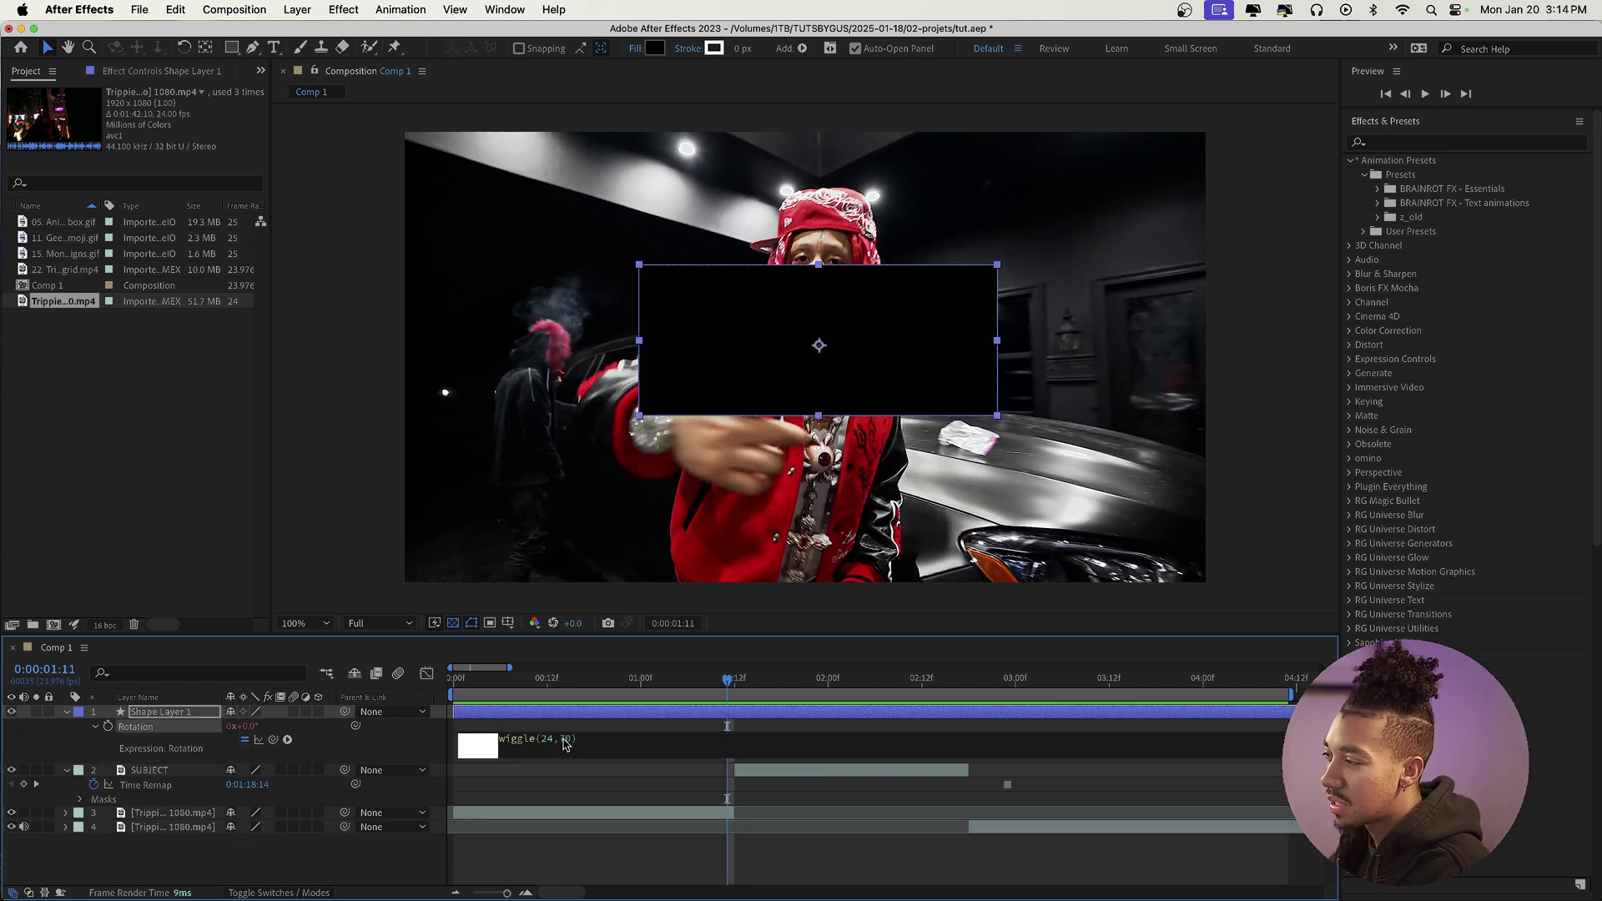
{"action": "key", "text": "super+a"}
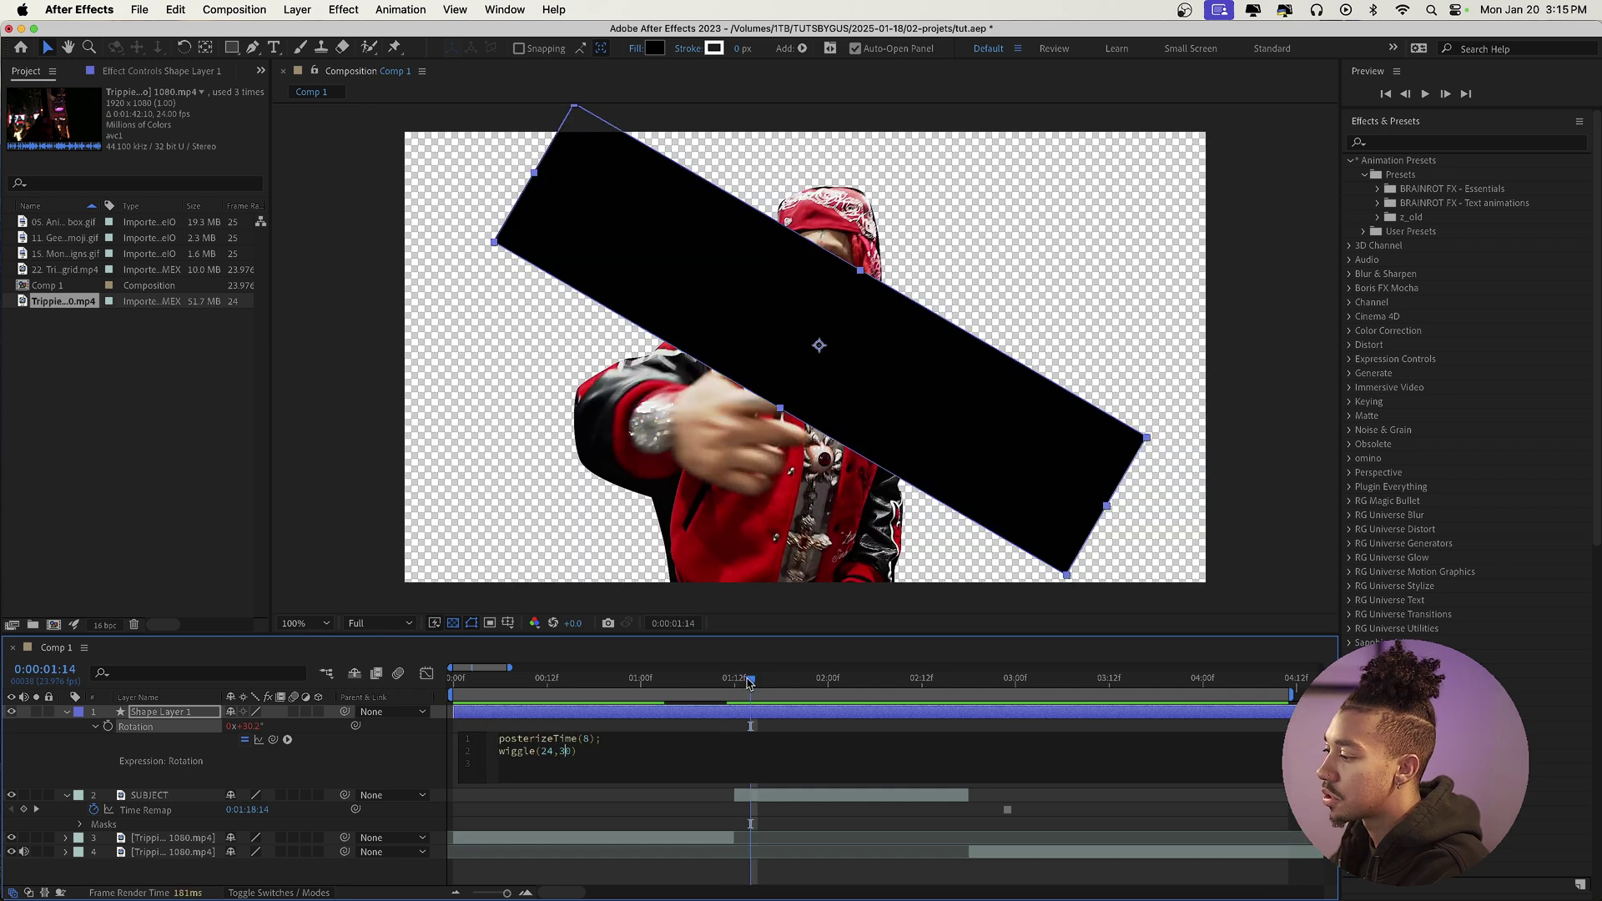
Preview the rectangle's combined scale and rotation wiggle
{"action": "left_click", "coordinate": [748, 683]}
{"action": "key", "text": "space"}
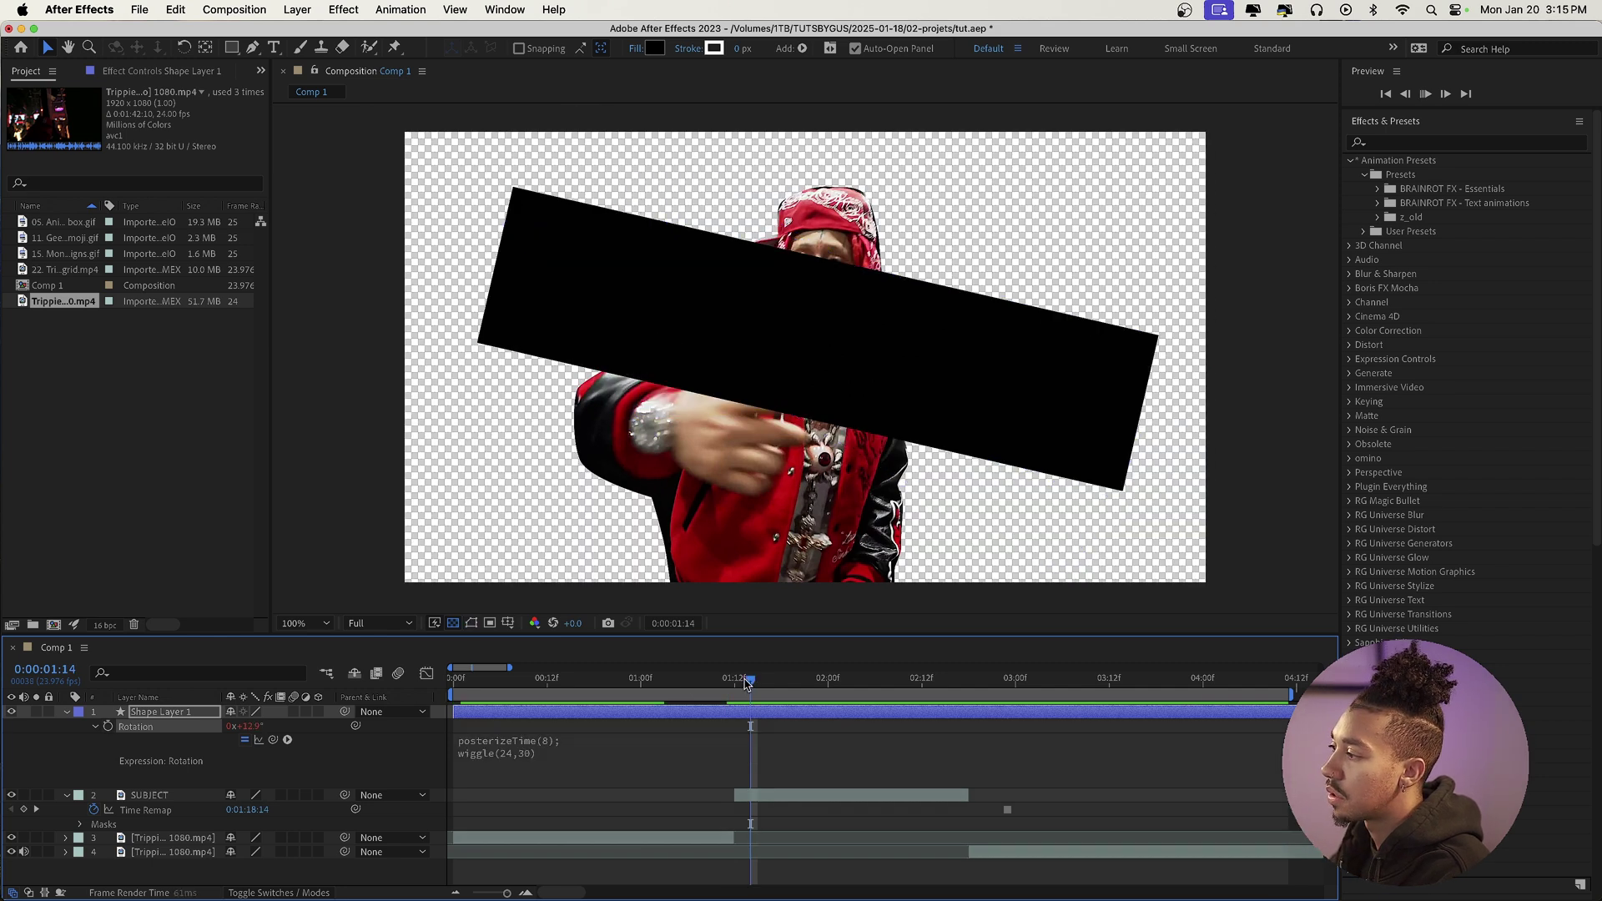
{"action": "left_click", "coordinate": [743, 684]}
Trim the rectangle layer to the SUBJECT layer's duration, starting at 0:00:01:12 and ending where the next clip begins
{"action": "key", "text": "super+Left"}
{"action": "key", "text": "u"}
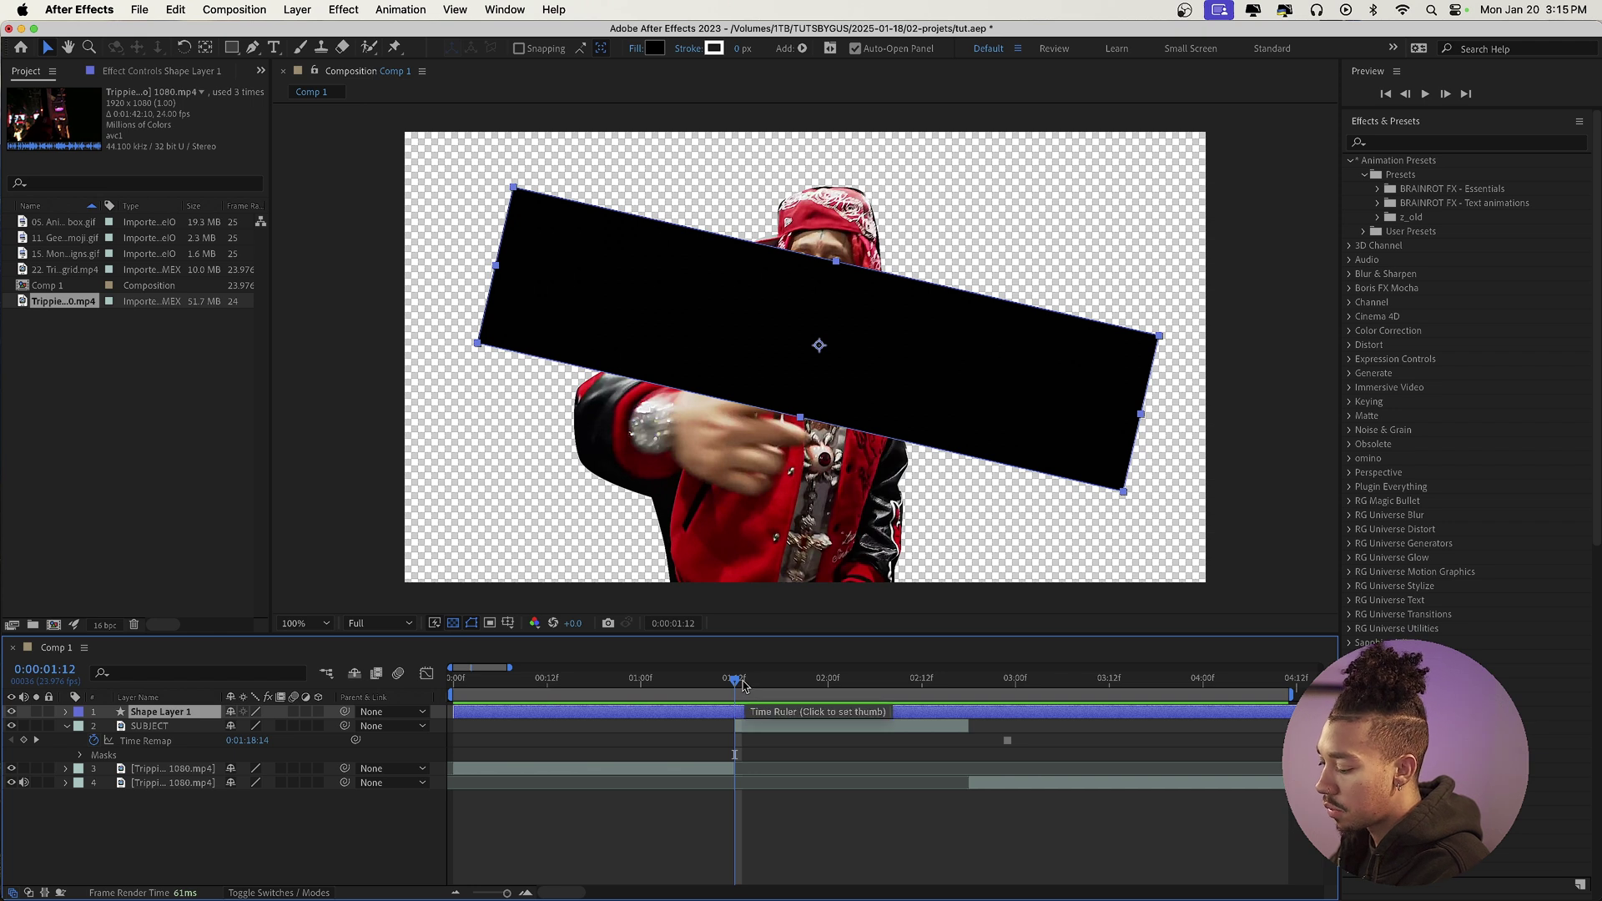
{"action": "key", "text": "ctrl+shift+d"}
{"action": "left_click_drag", "start_coordinate": [745, 682], "coordinate": [969, 683]}
{"action": "key", "text": "ctrl+shift+d"}
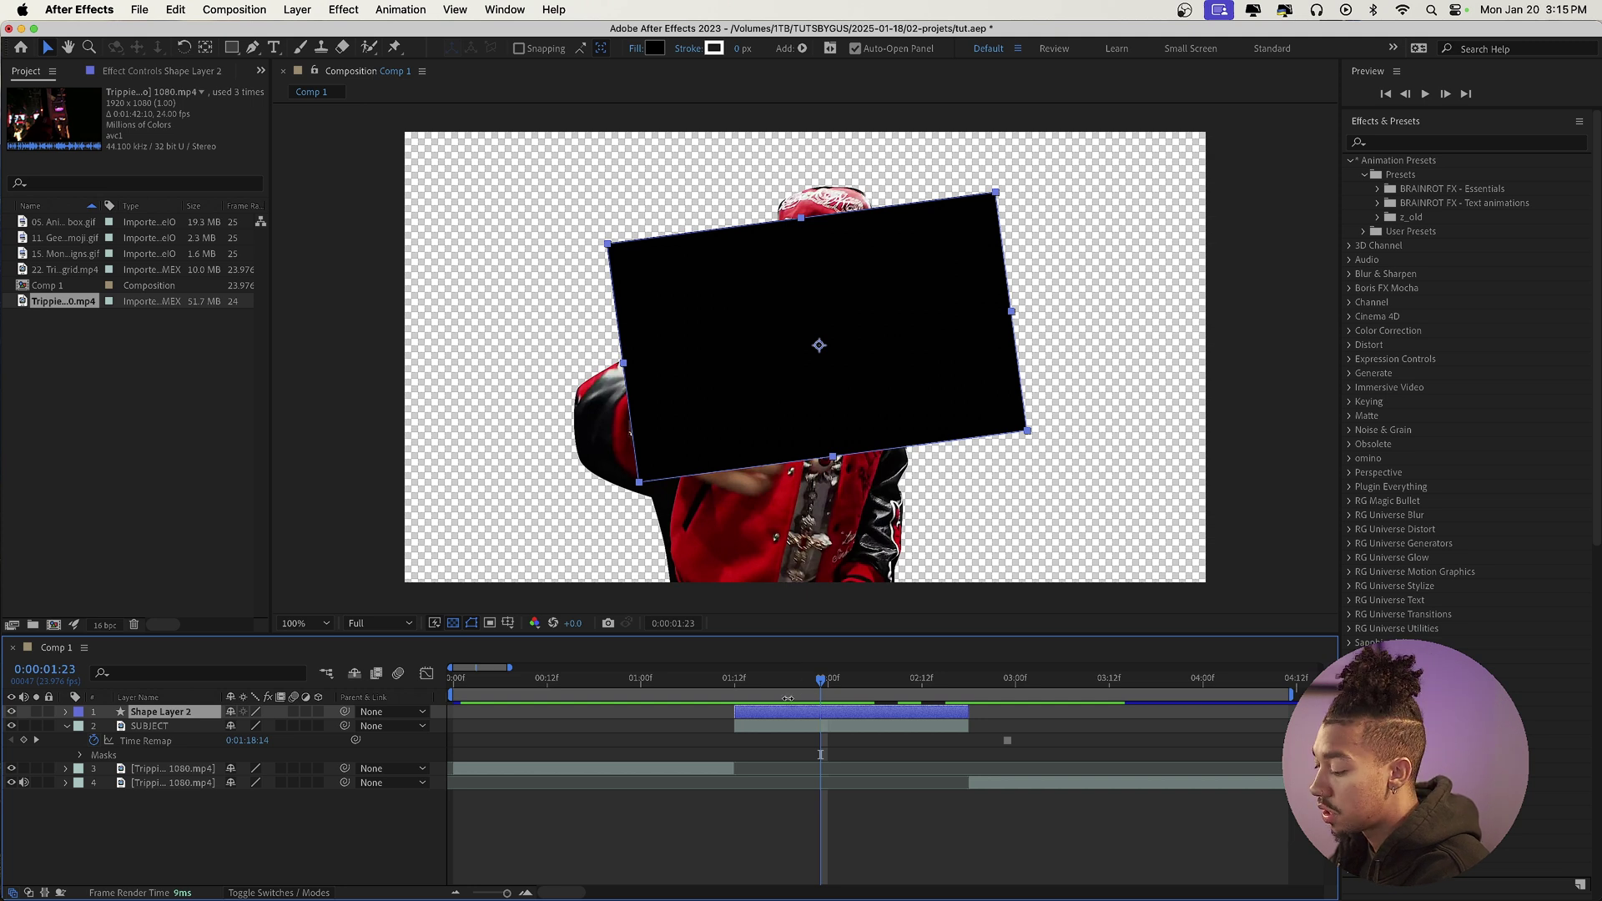
Duplicate the trimmed rectangle layer and set the copy's fill colour to FF0000
{"action": "key", "text": "ctrl+d"}
{"action": "left_click", "coordinate": [651, 49]}
{"action": "type", "text": "ff0000"}
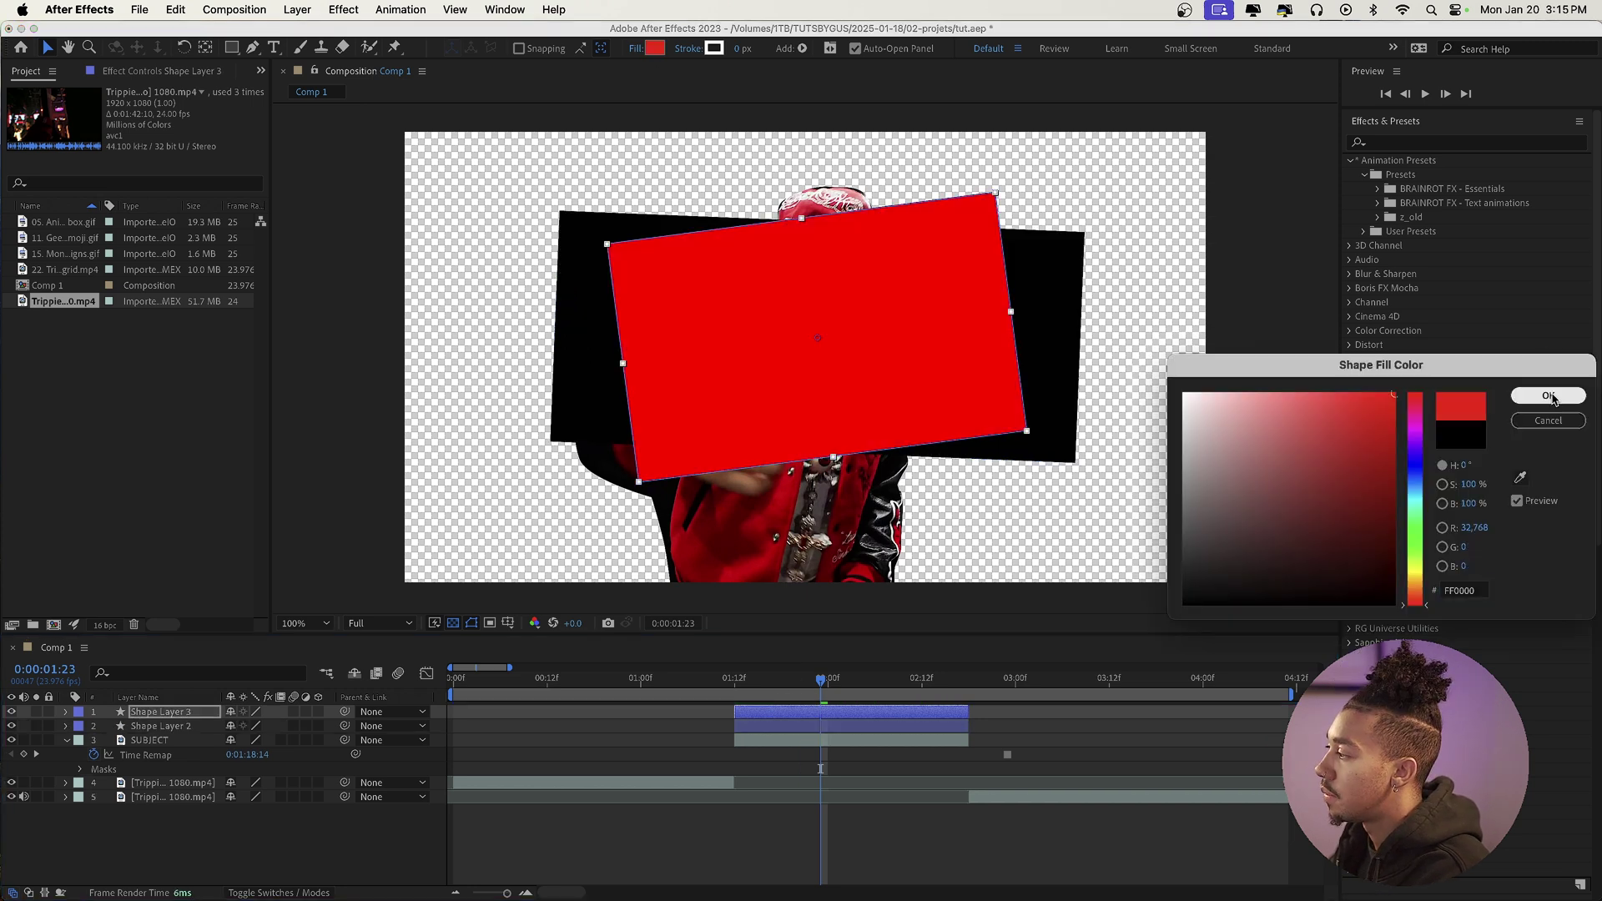
{"action": "key", "text": "Return"}
Play back the black and red rectangles wiggling together from 0:00:01:12
{"action": "left_click", "coordinate": [735, 683]}
{"action": "key", "text": "space"}
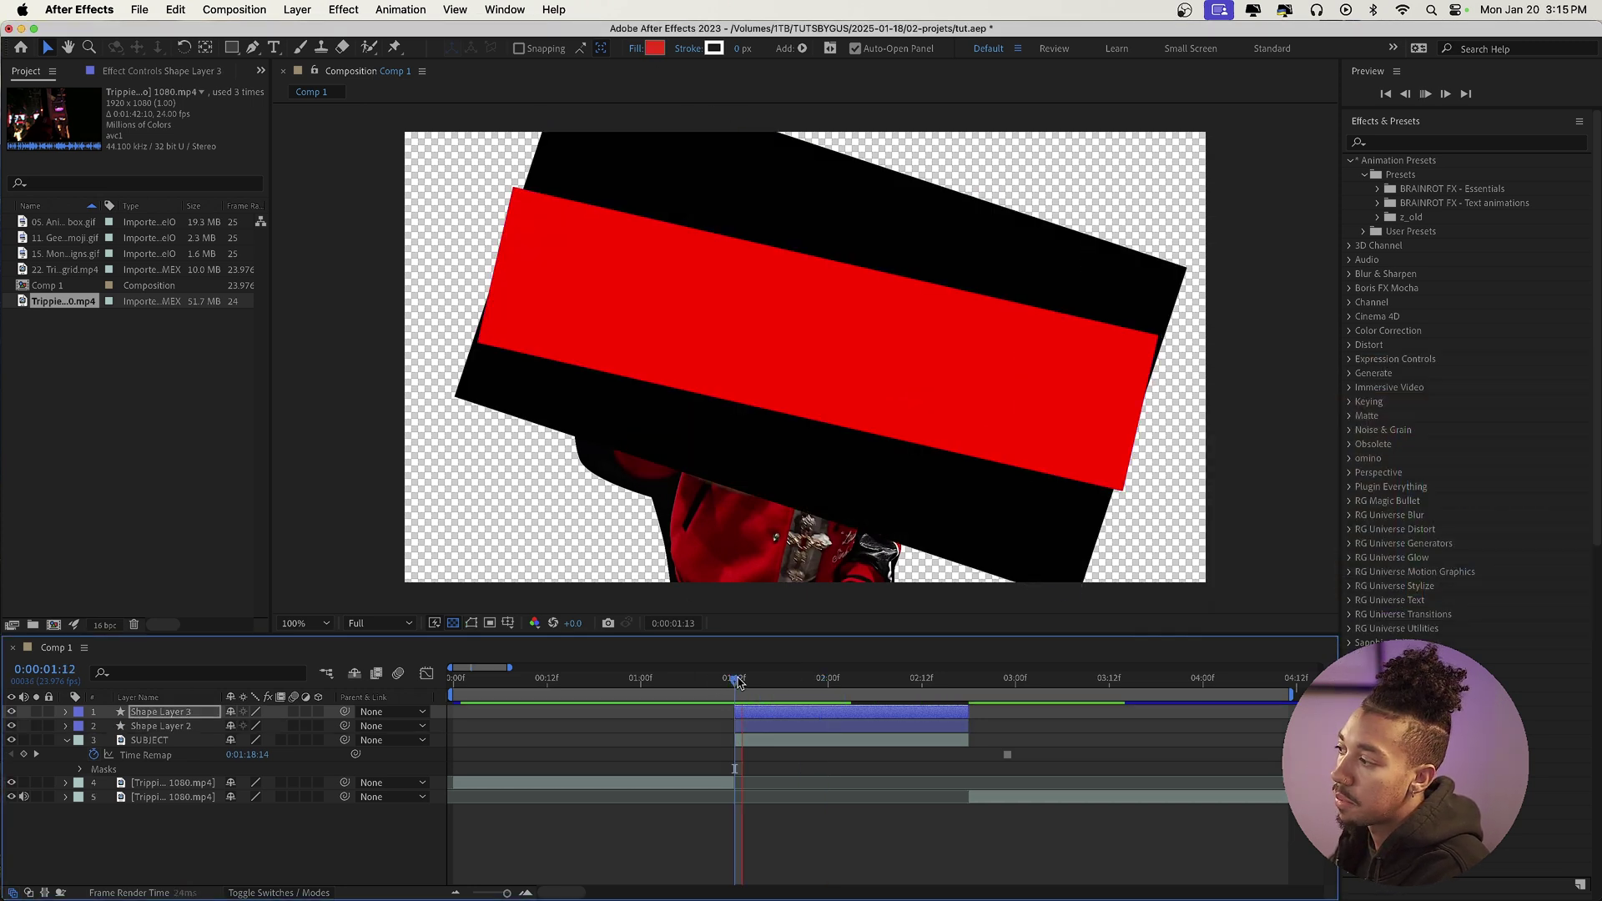
{"action": "key", "text": "space"}
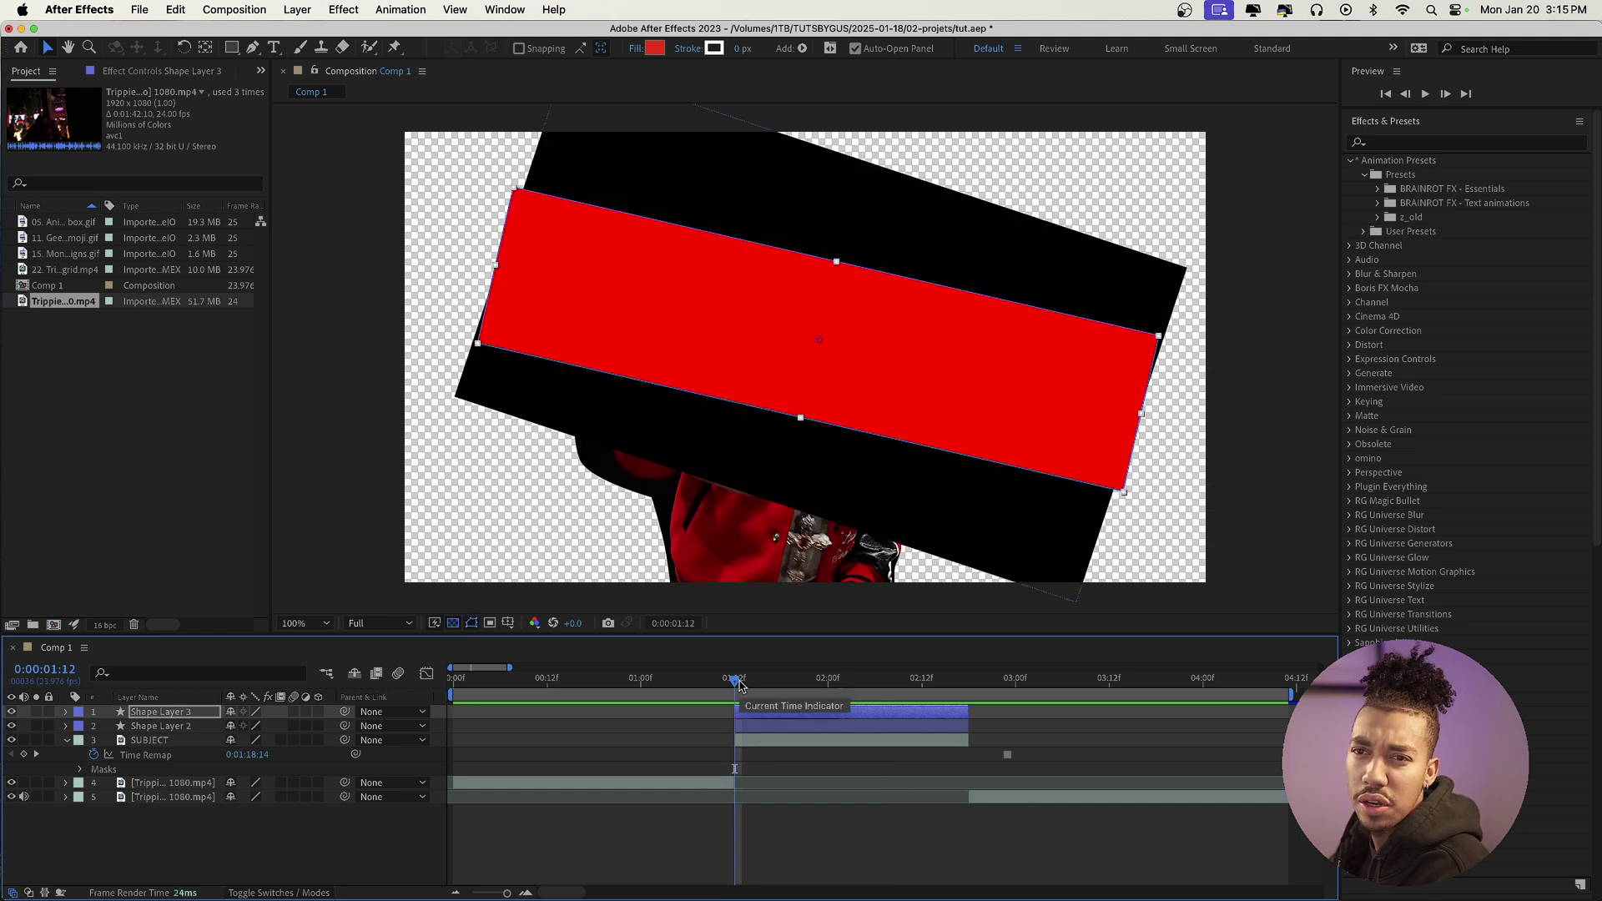
{"action": "key", "text": "space"}
{"action": "key", "text": "space"}
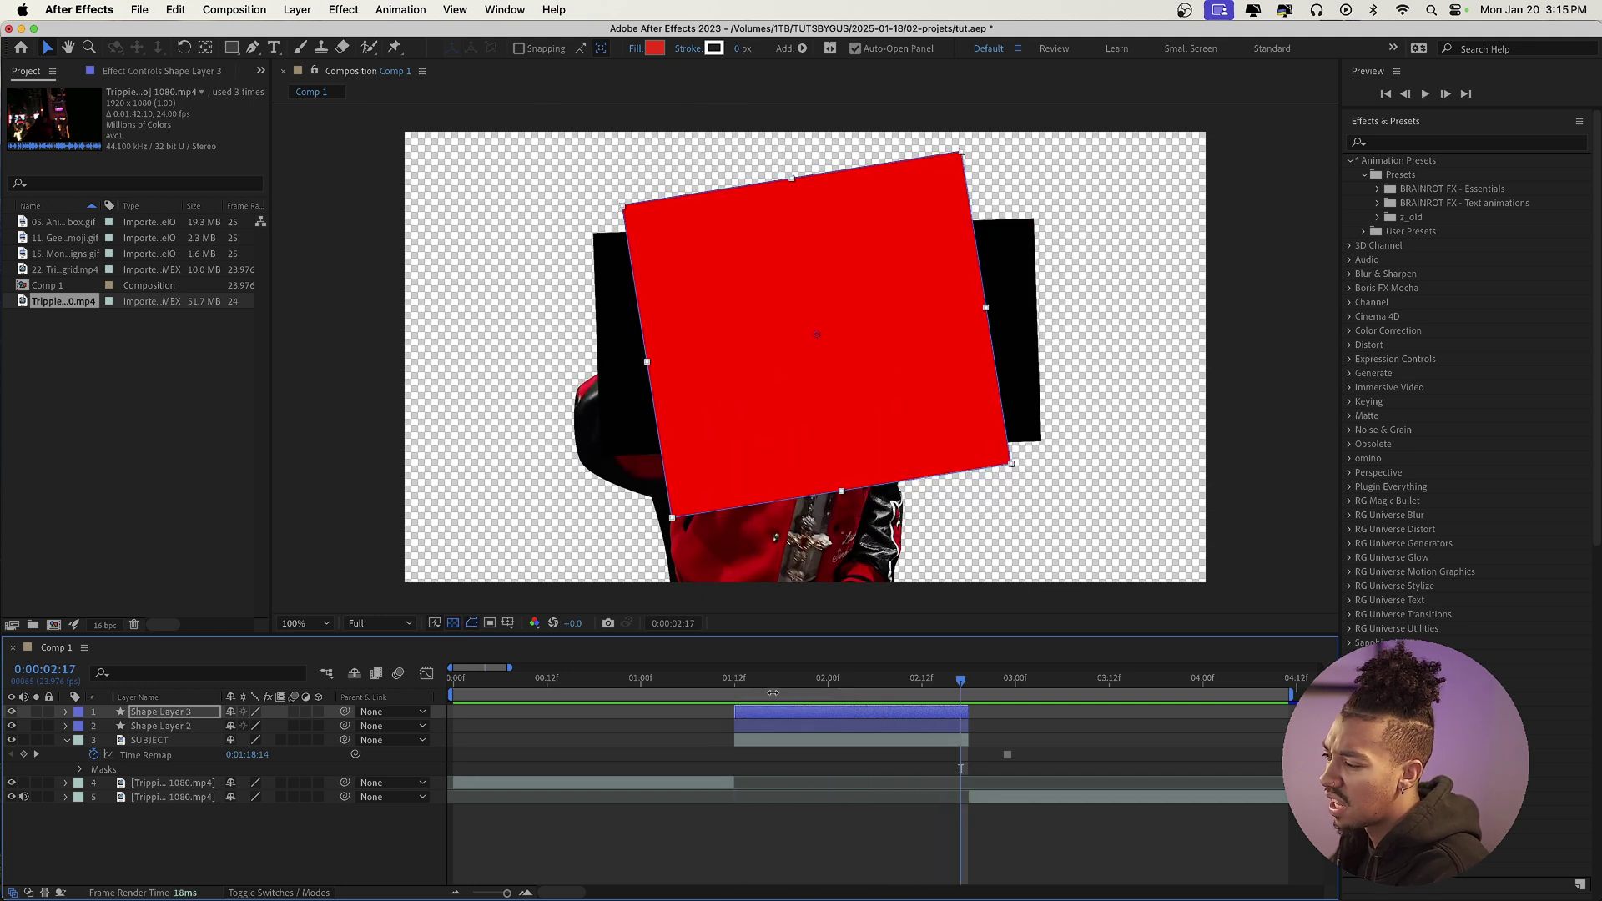
Duplicate the red rectangle layer at 0:00:01:12
{"action": "left_click", "coordinate": [734, 683]}
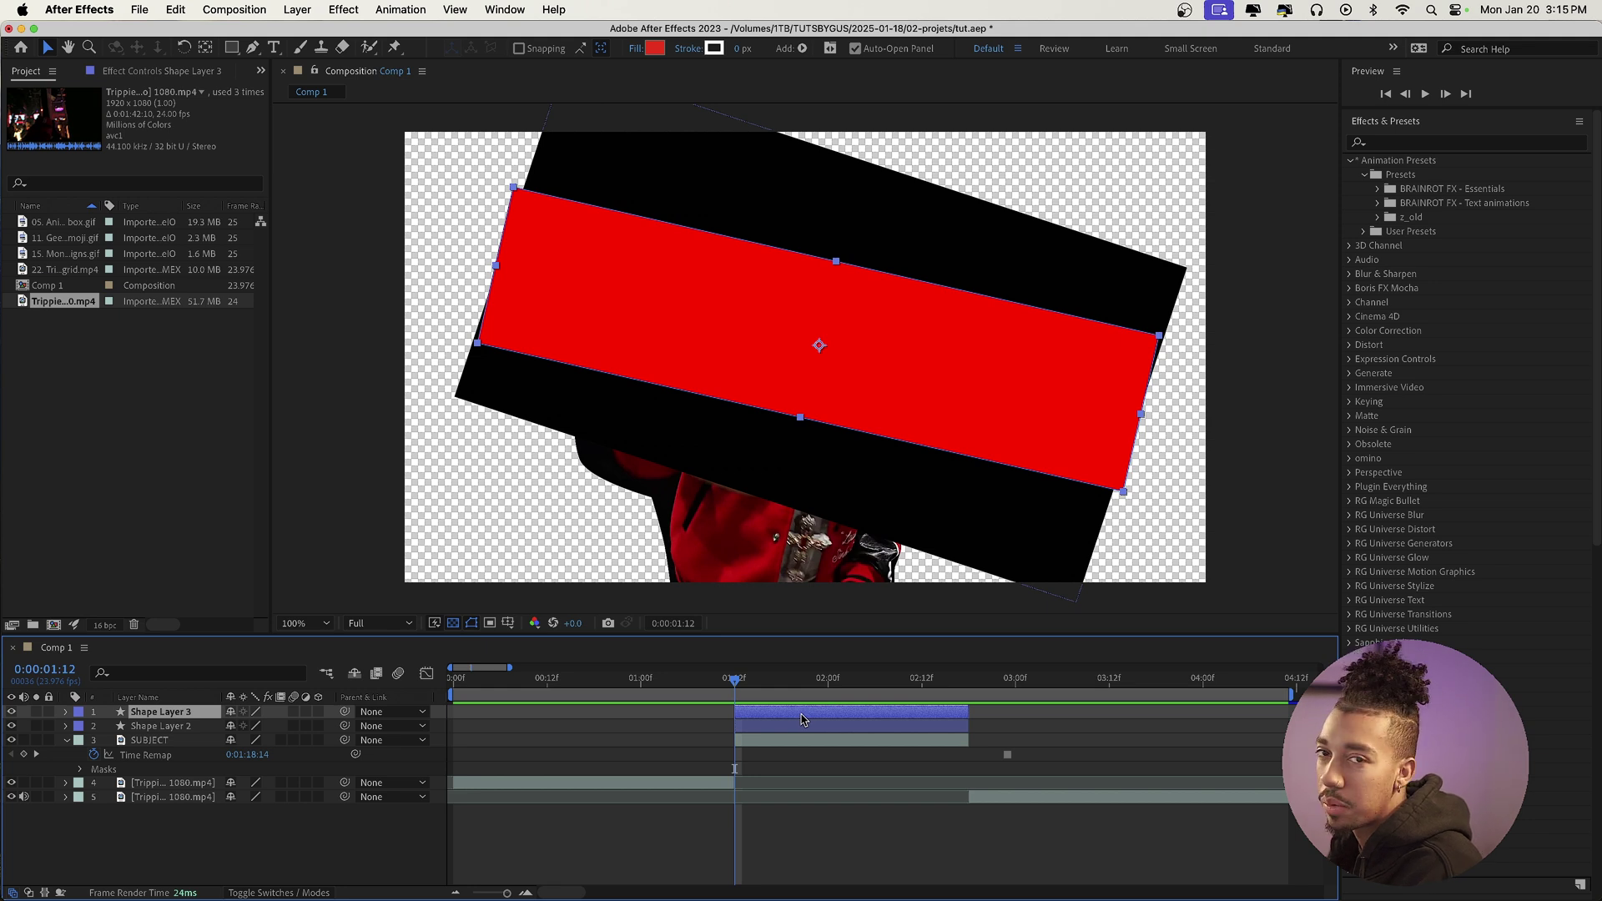
{"action": "key", "text": "ctrl+d"}
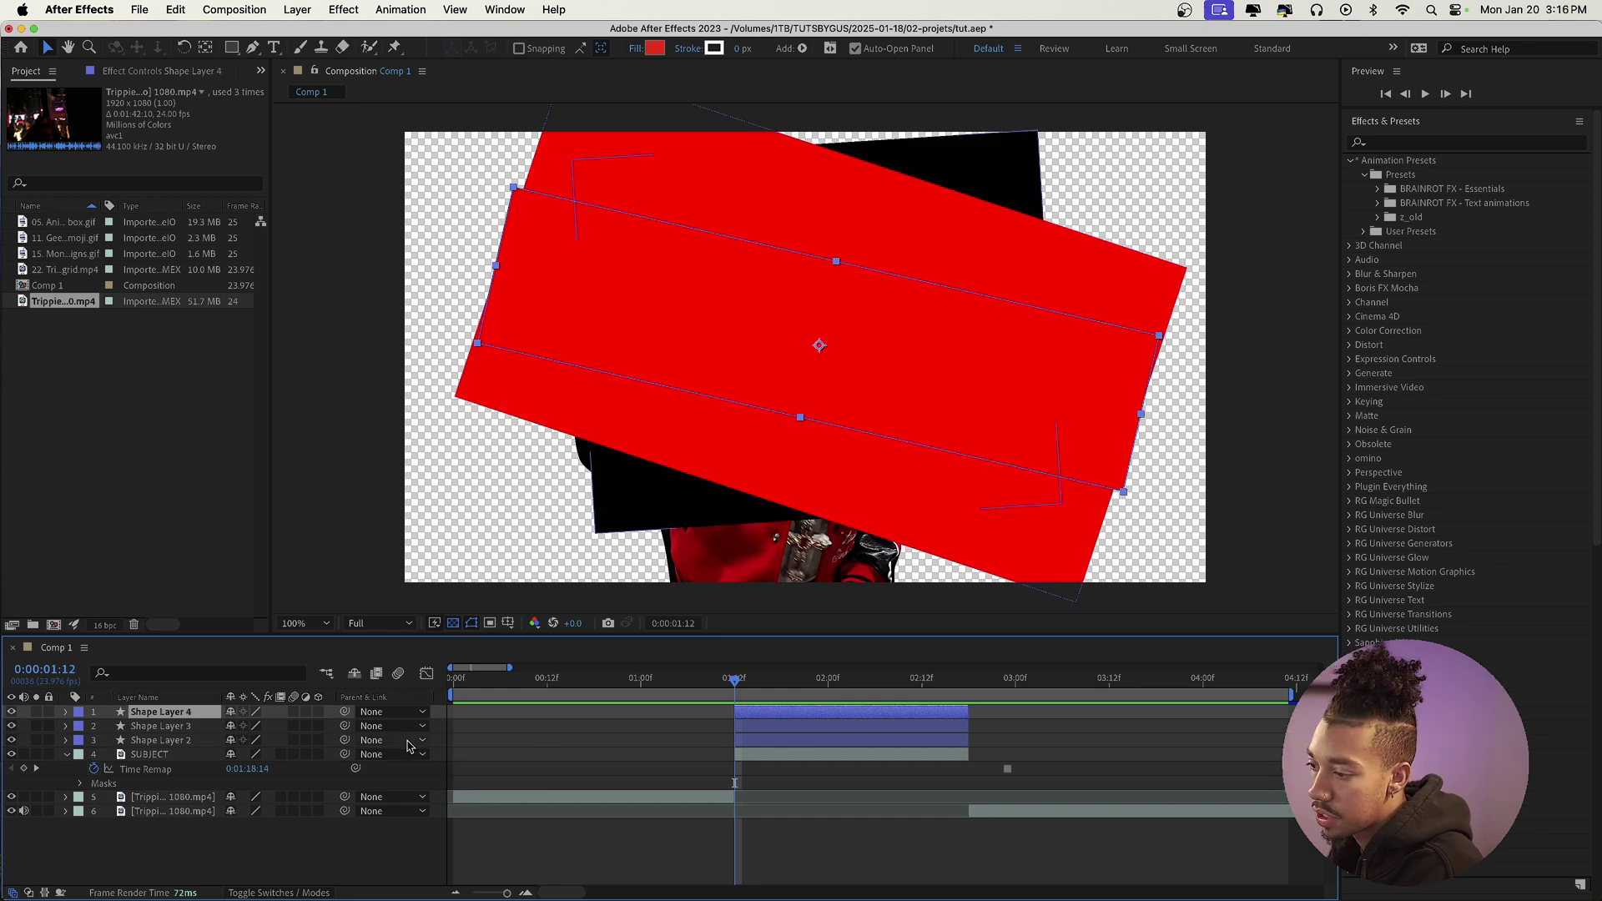
Remove the scale, position and rotation expressions from the duplicated red rectangle layer
{"action": "key", "text": "s"}
{"action": "key", "text": "p"}
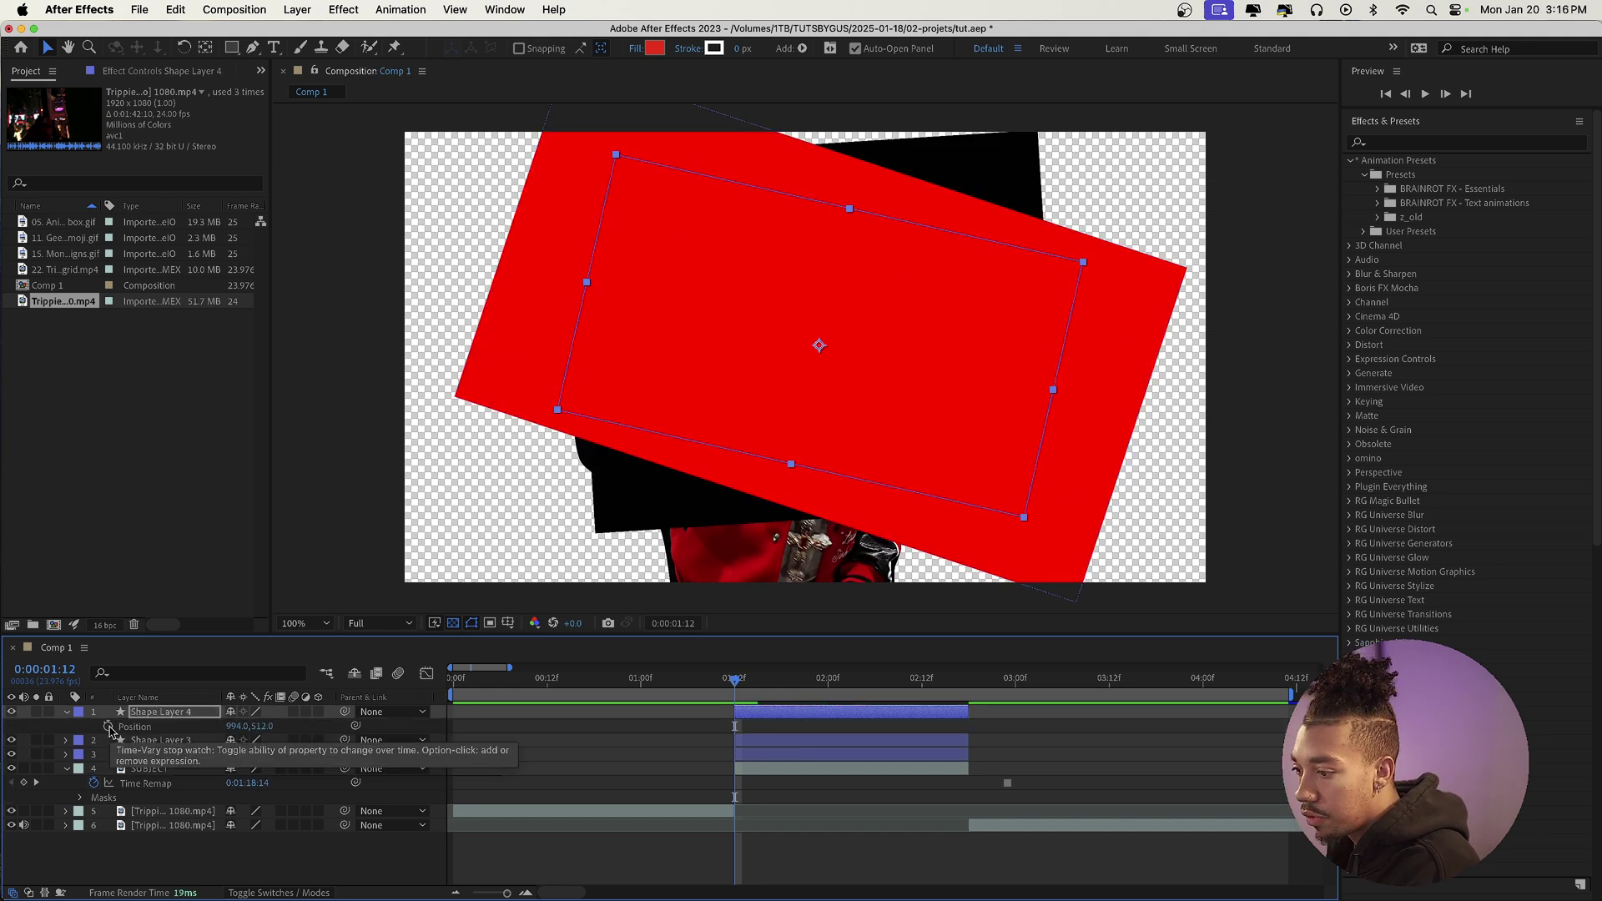
{"action": "key", "text": "r"}
Solo the duplicated red rectangle layer, try the 10. FAVORITE JITTER text animation preset on it and play it back
{"action": "left_click", "coordinate": [1378, 204]}
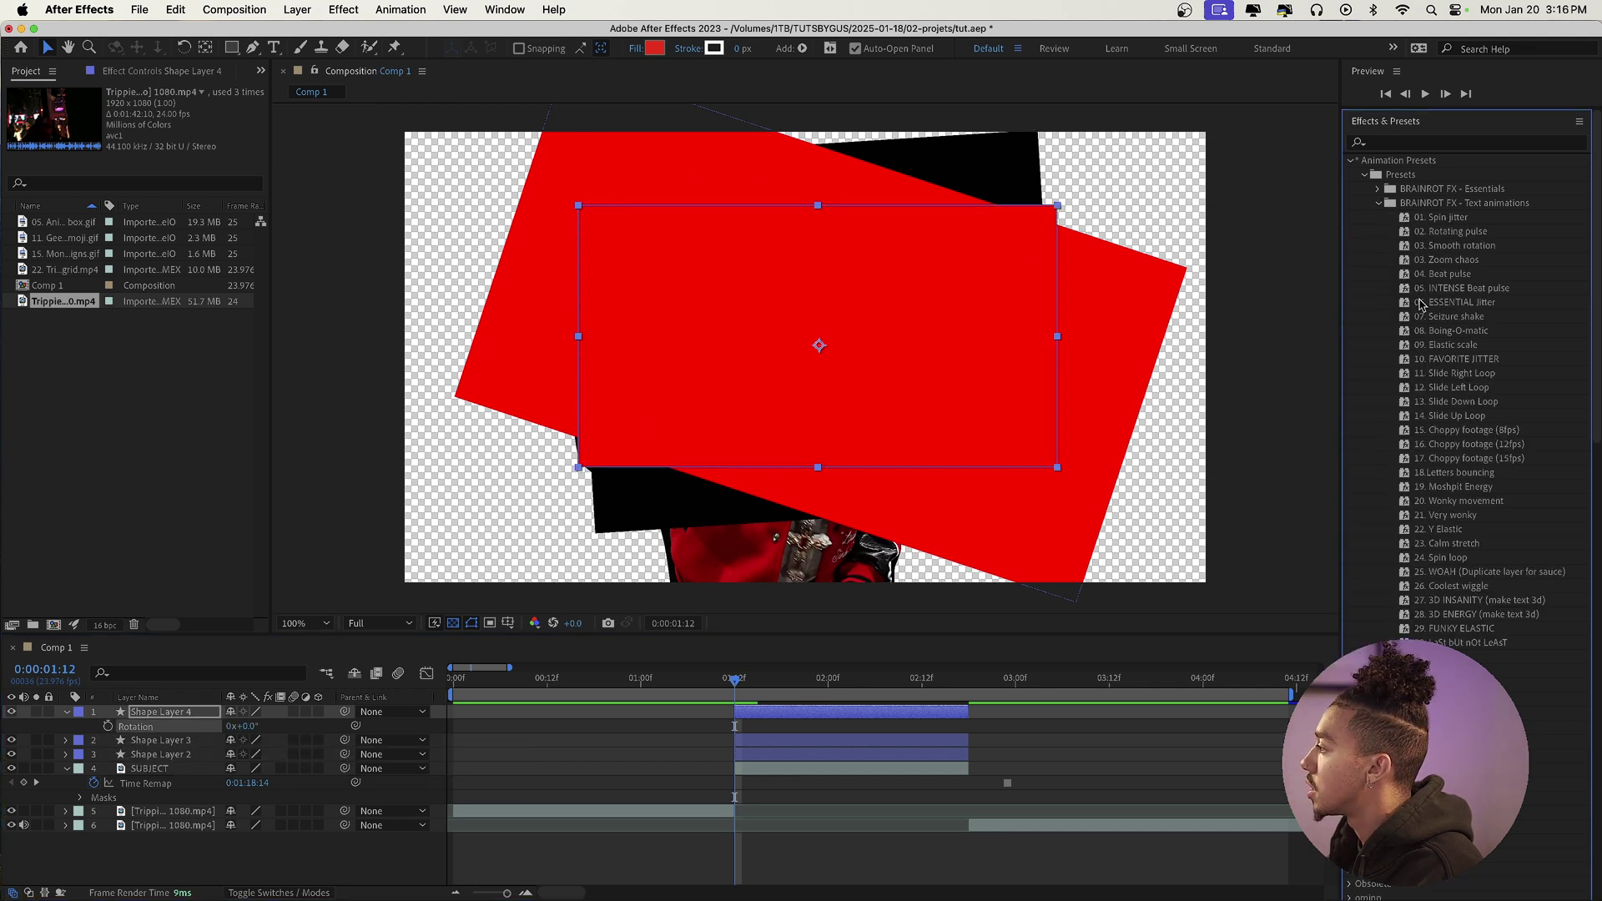
{"action": "scroll", "coordinate": [1462, 337], "scroll_direction": "down", "scroll_amount": 1}
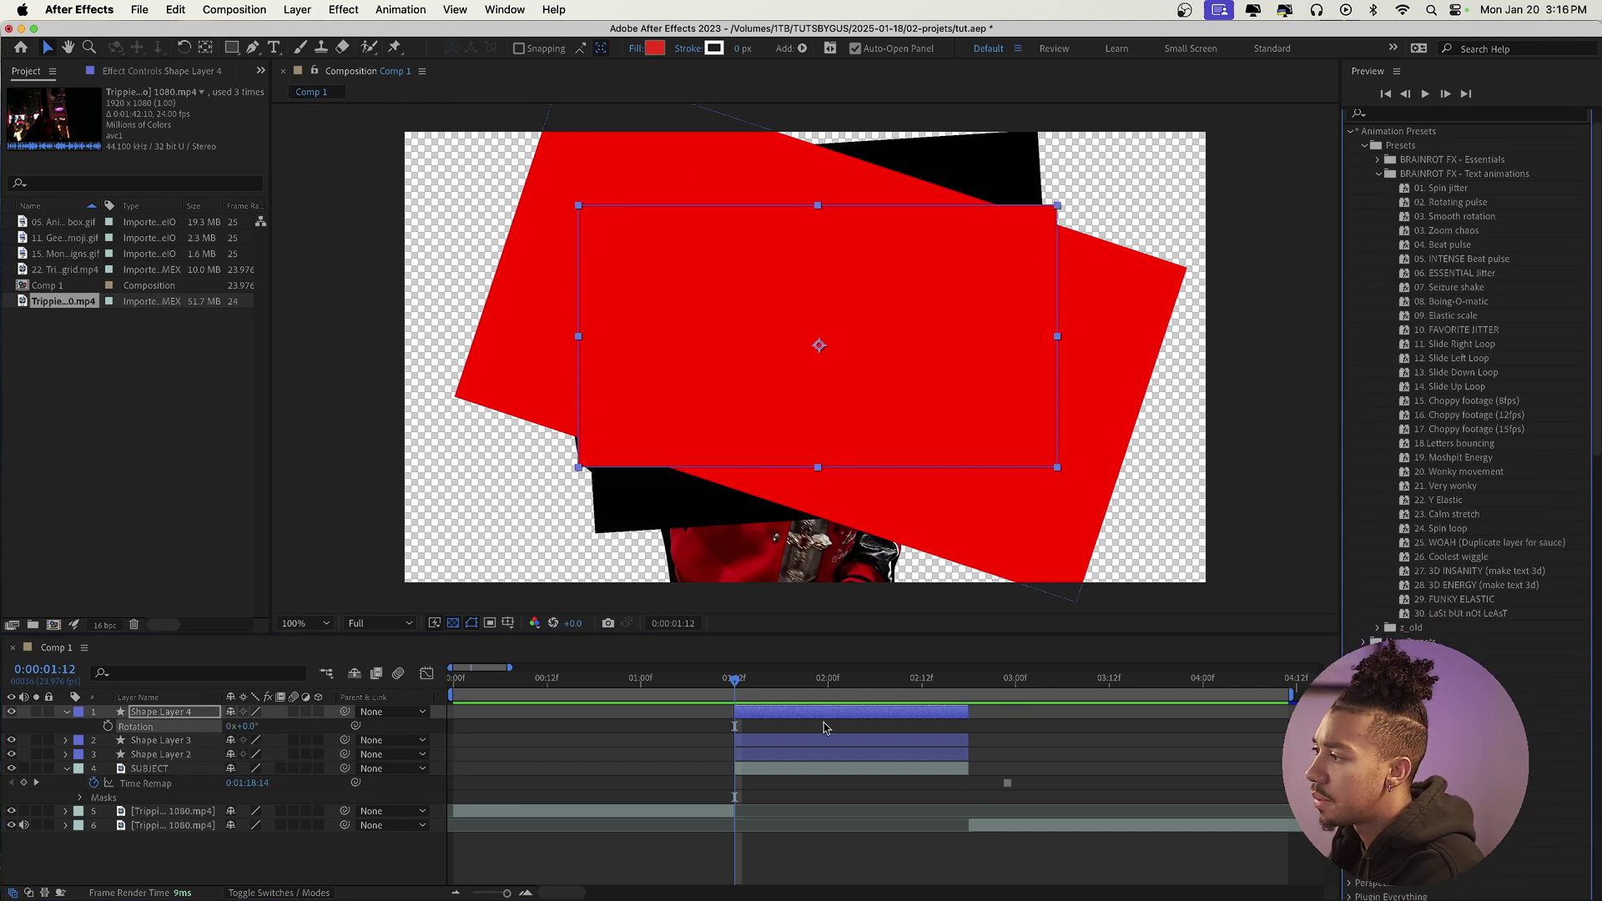
{"action": "mouse_move", "coordinate": [793, 690]}
{"action": "left_mouse_down"}
{"action": "mouse_move", "coordinate": [820, 691]}
{"action": "mouse_move", "coordinate": [805, 691]}
{"action": "left_mouse_up"}
{"action": "left_click", "coordinate": [36, 714]}
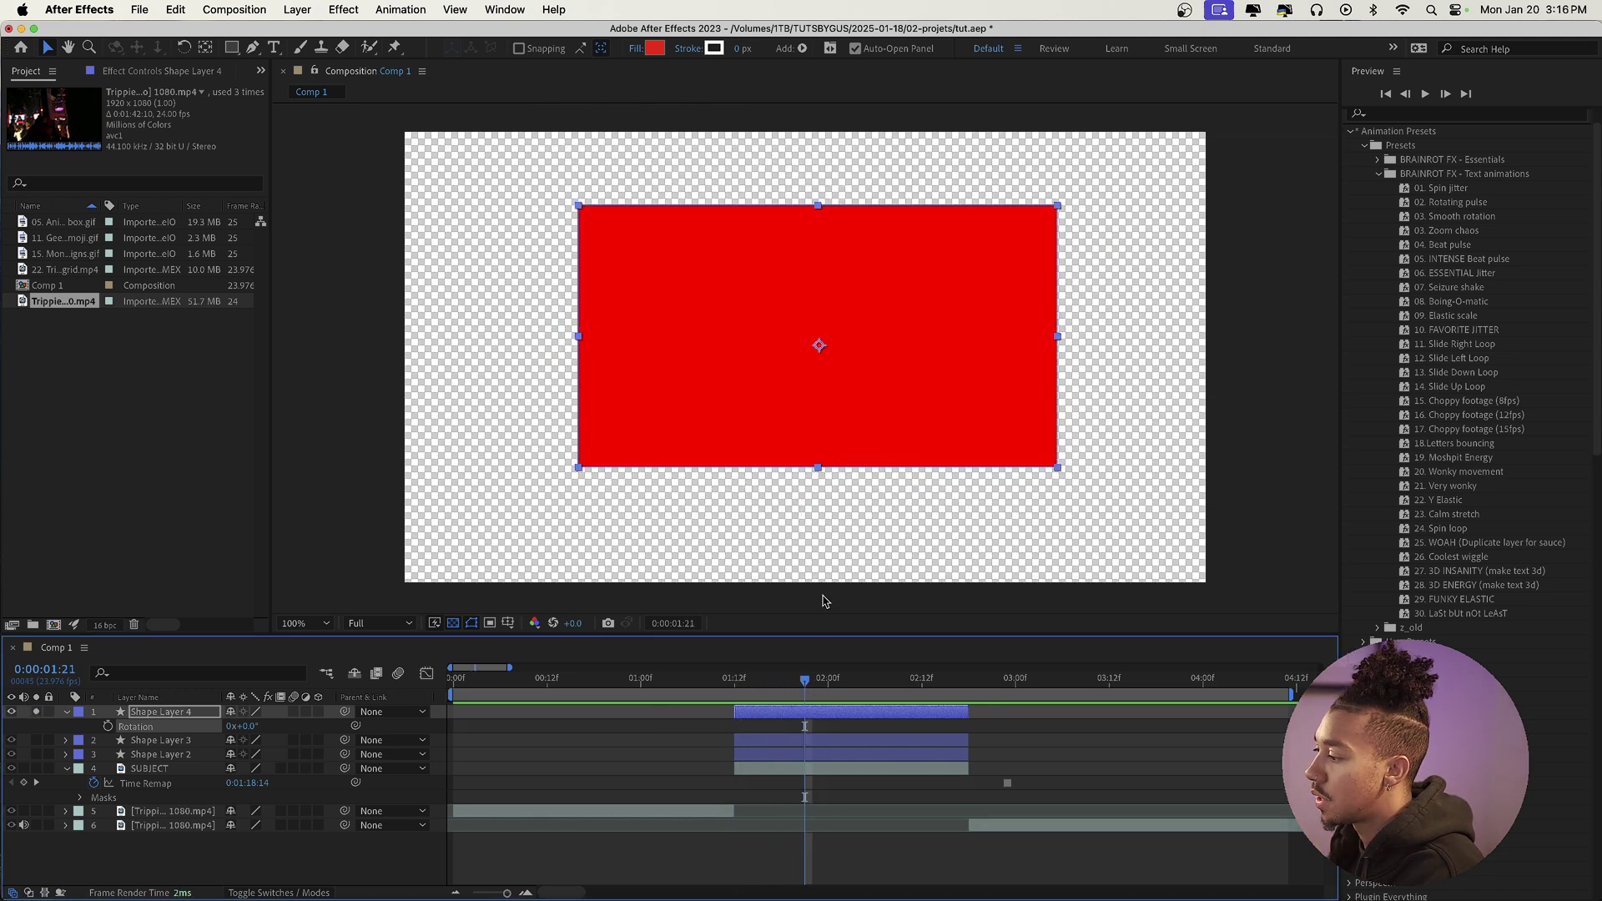
{"action": "key", "text": "Page_Up"}
{"action": "key", "text": "Page_Up"}
{"action": "key", "text": "Page_Up"}
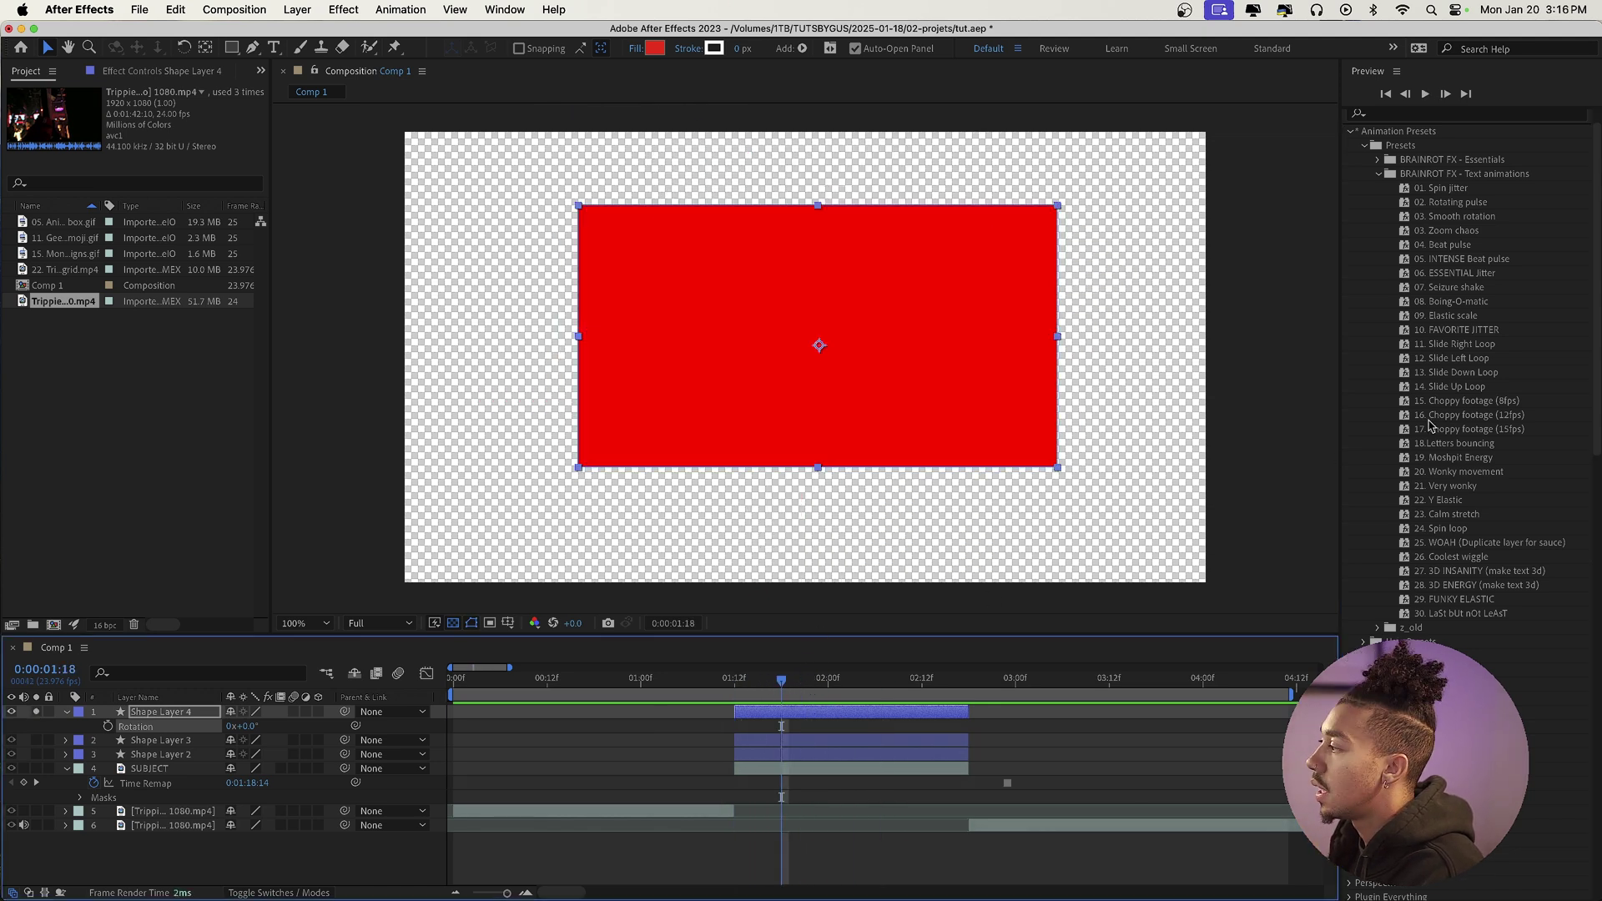
{"action": "left_click_drag", "start_coordinate": [1459, 331], "coordinate": [847, 716]}
{"action": "key", "text": "space"}
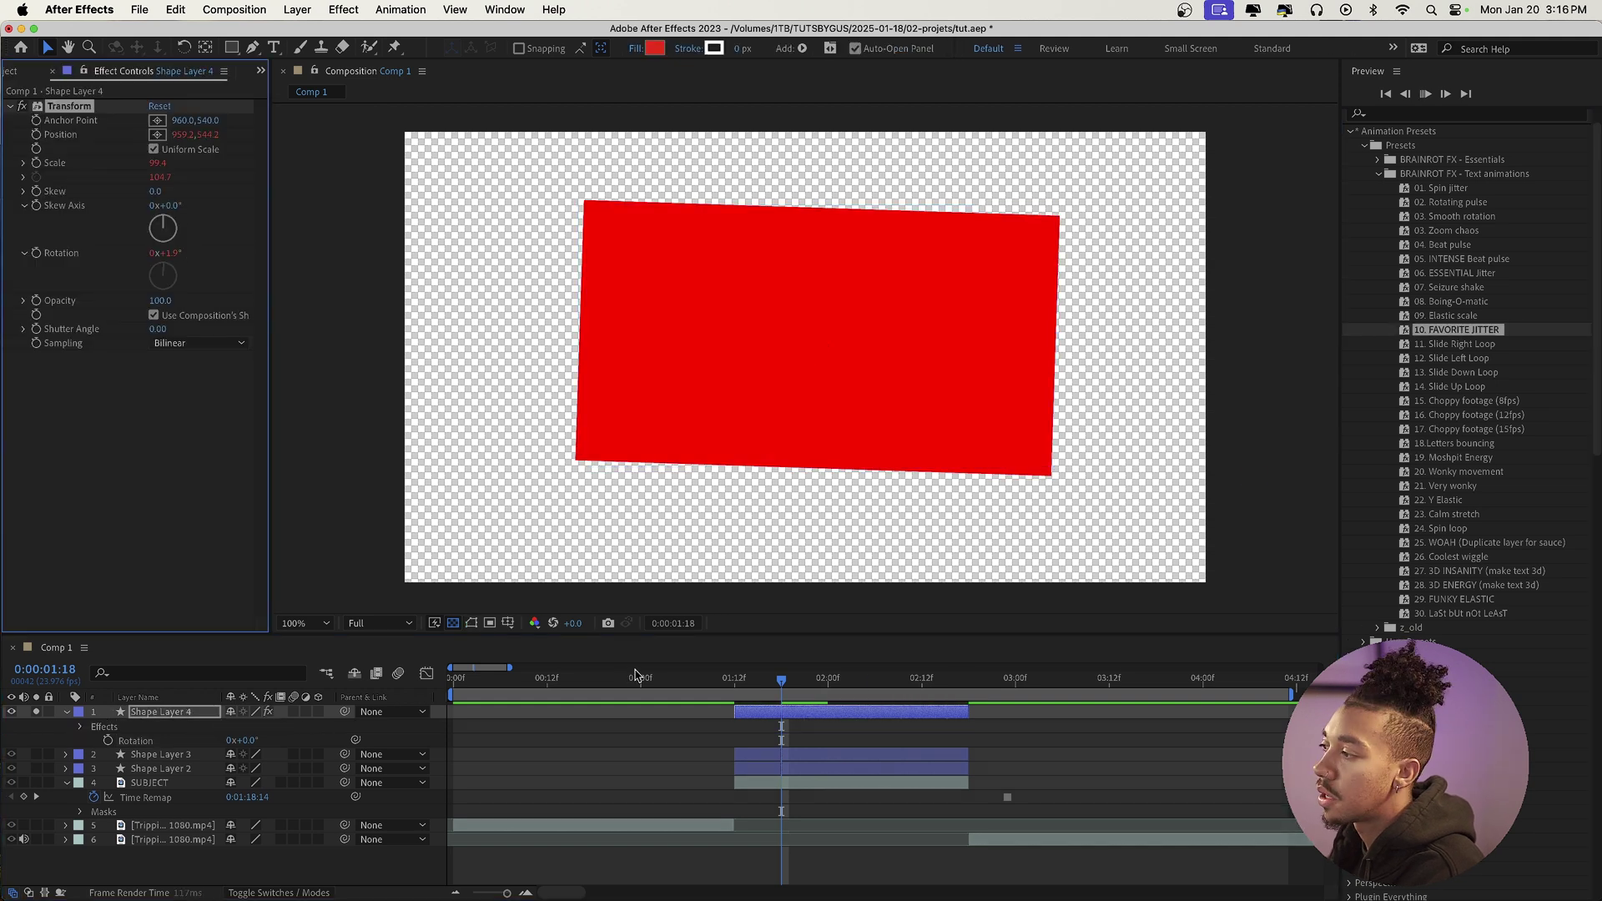
Try the 09. Elastic scale preset on the duplicated red rectangle, play it back from 0:00:01:12 and remove the effect
{"action": "left_click", "coordinate": [720, 678]}
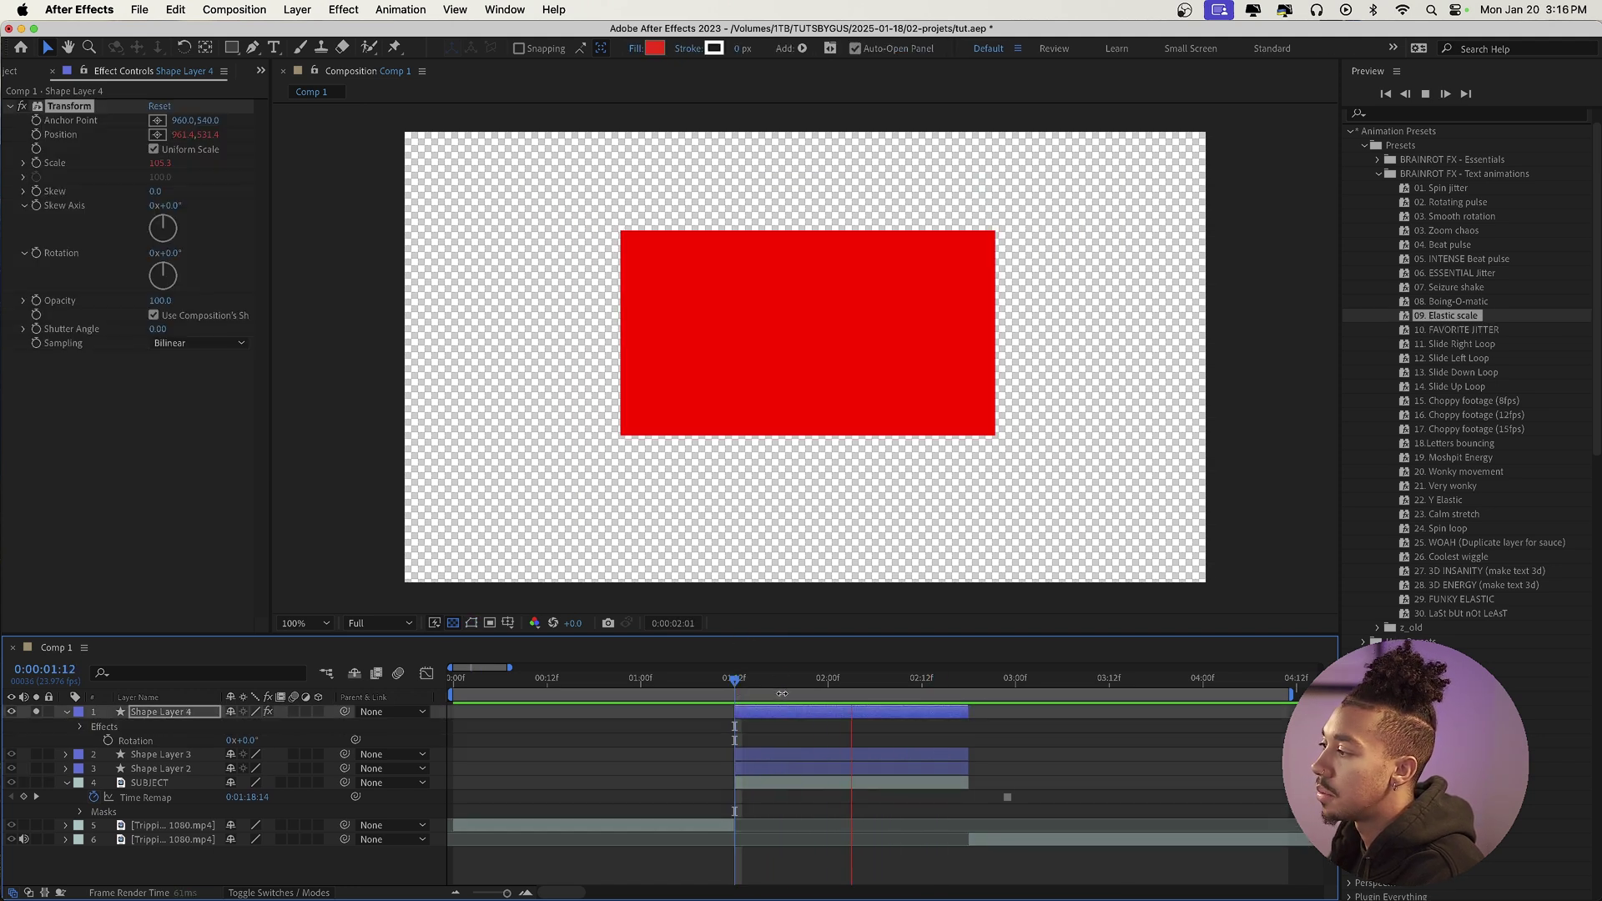
{"action": "key", "text": "space"}
{"action": "left_click_drag", "start_coordinate": [769, 682], "coordinate": [783, 683]}
{"action": "key", "text": "Delete"}
Try the 20. Wonky movement preset on the duplicated red rectangle at 0:00:01:13 and play it back
{"action": "left_click", "coordinate": [743, 685]}
{"action": "left_click", "coordinate": [1461, 473]}
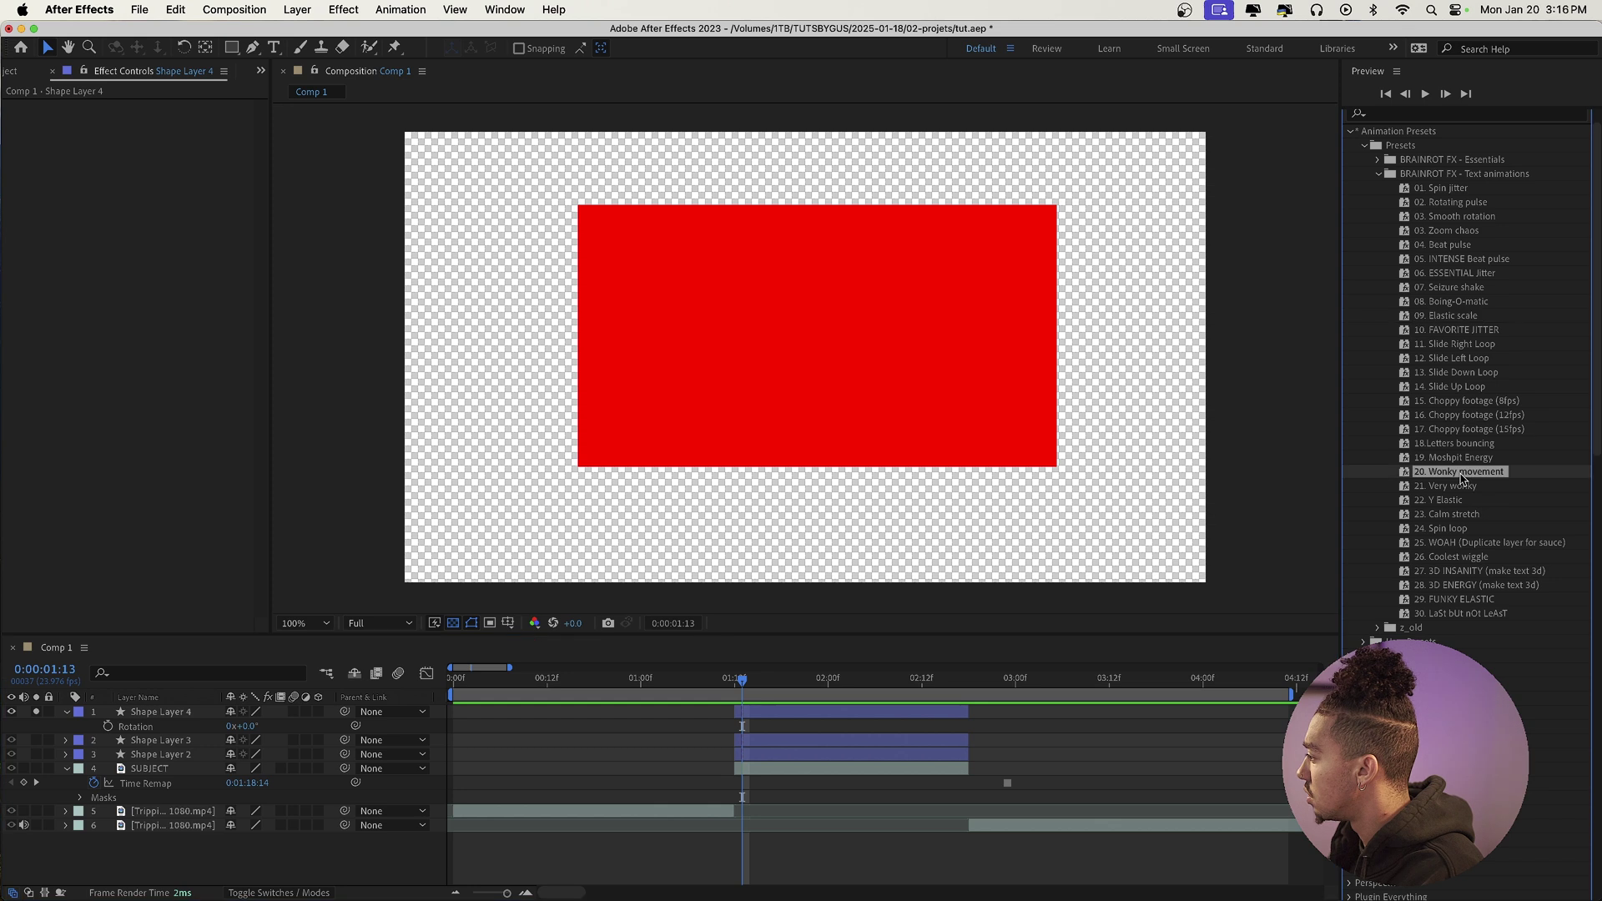
{"action": "left_click_drag", "start_coordinate": [1478, 475], "coordinate": [870, 715]}
{"action": "key", "text": "space"}
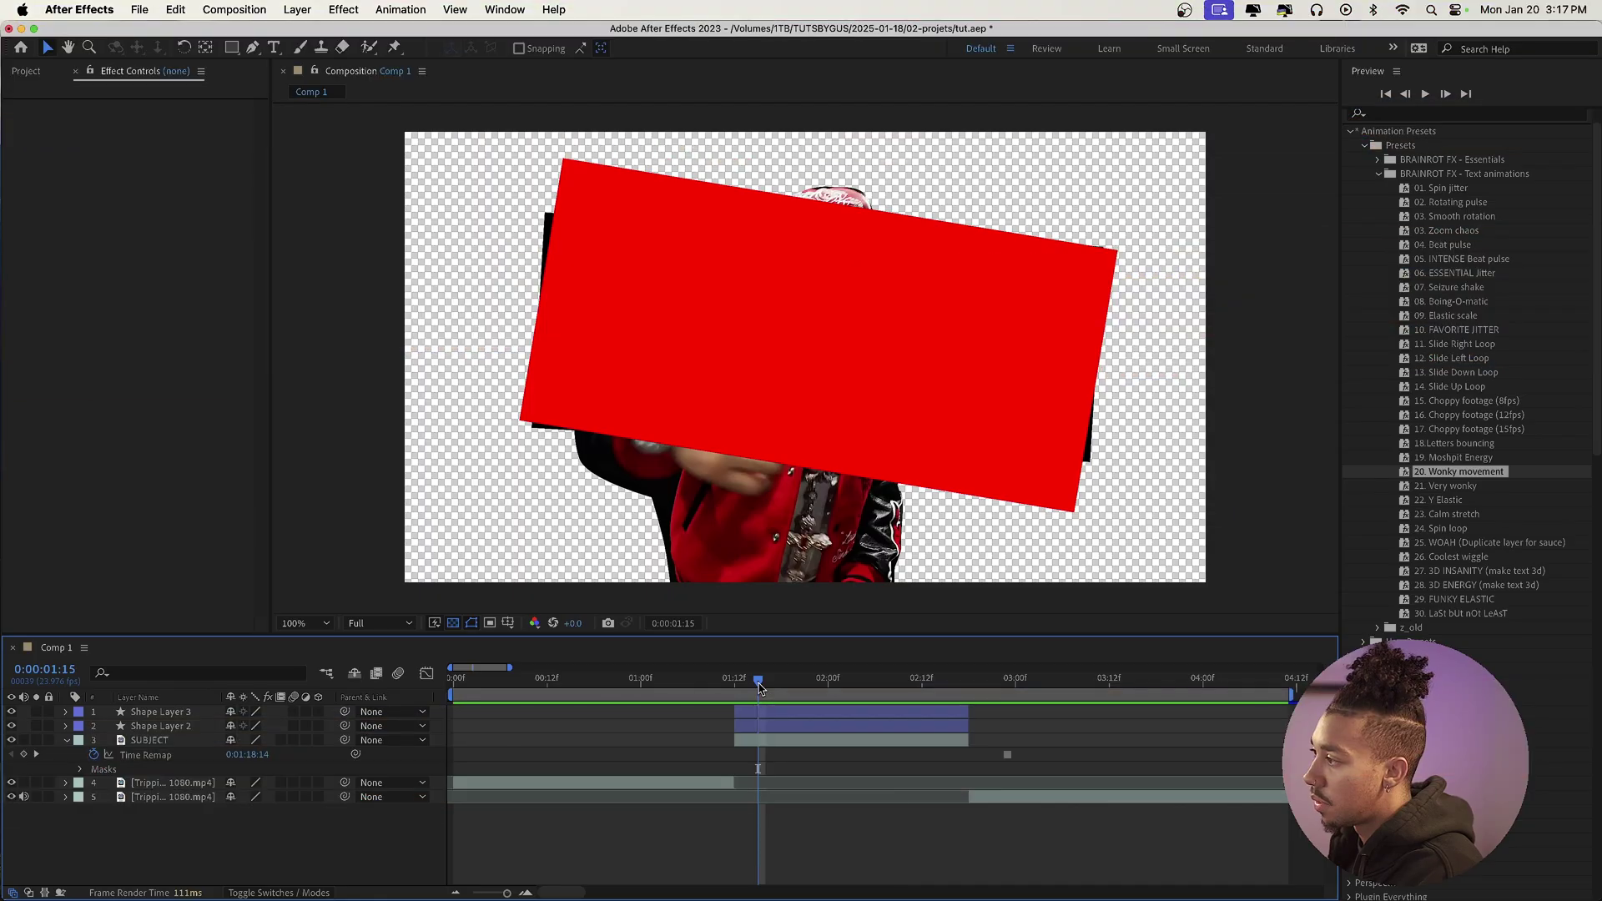
Move both remaining rectangle layers beneath the SUBJECT layer and play back the result from 0:00:01:12
{"action": "left_click_drag", "start_coordinate": [753, 686], "coordinate": [827, 686]}
{"action": "left_click", "coordinate": [160, 726]}
{"action": "left_click", "coordinate": [192, 712], "text": "shift"}
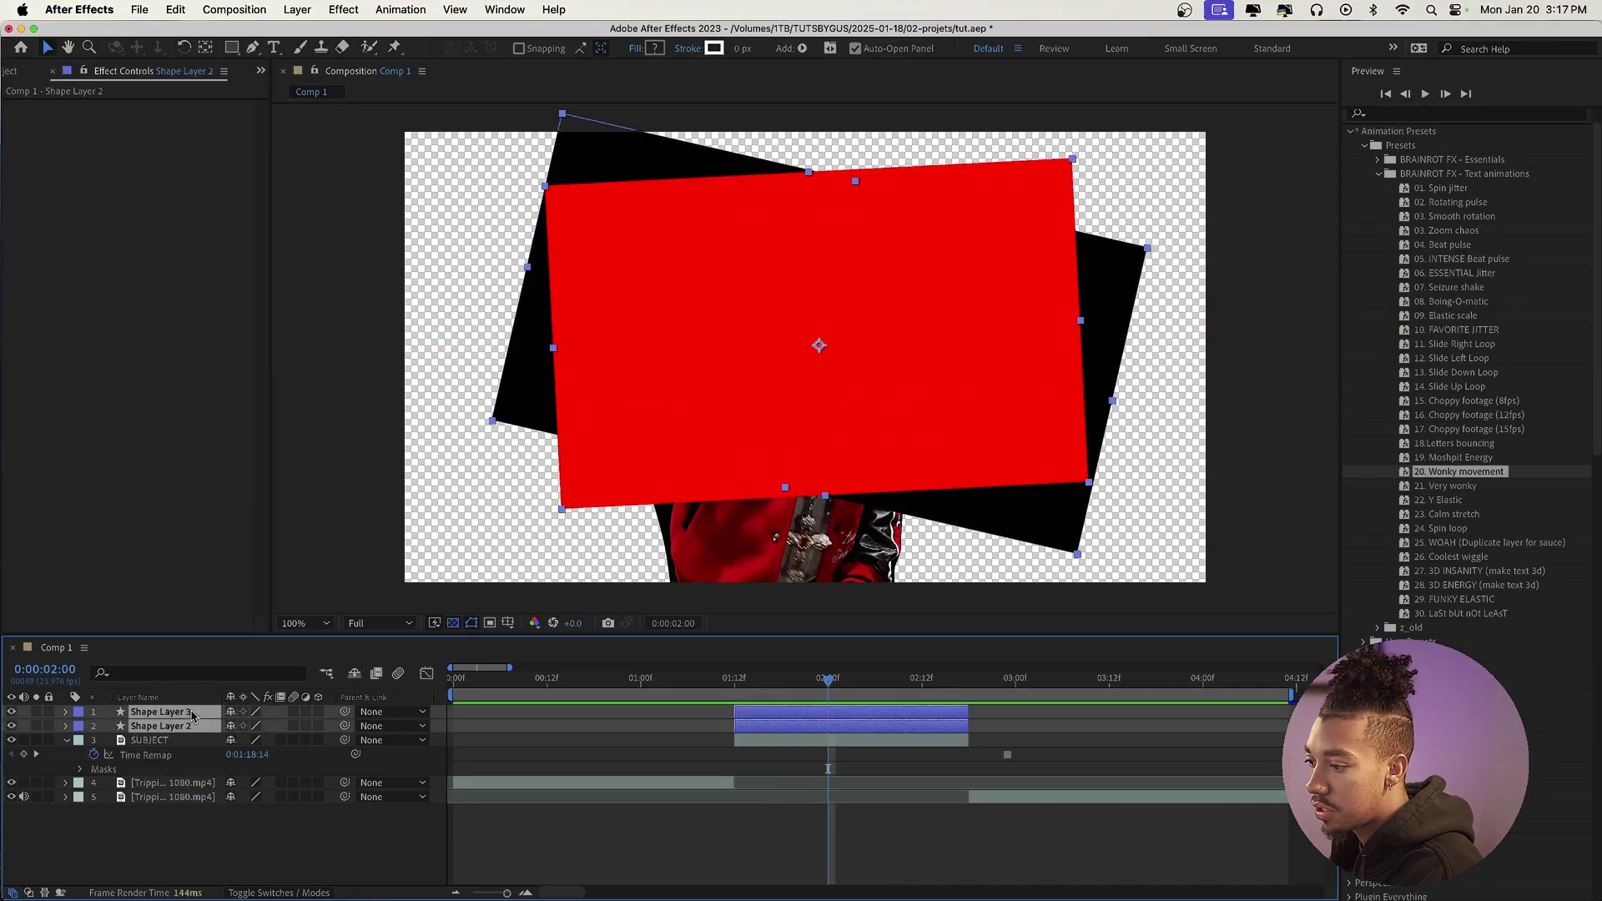
{"action": "key", "text": "space"}
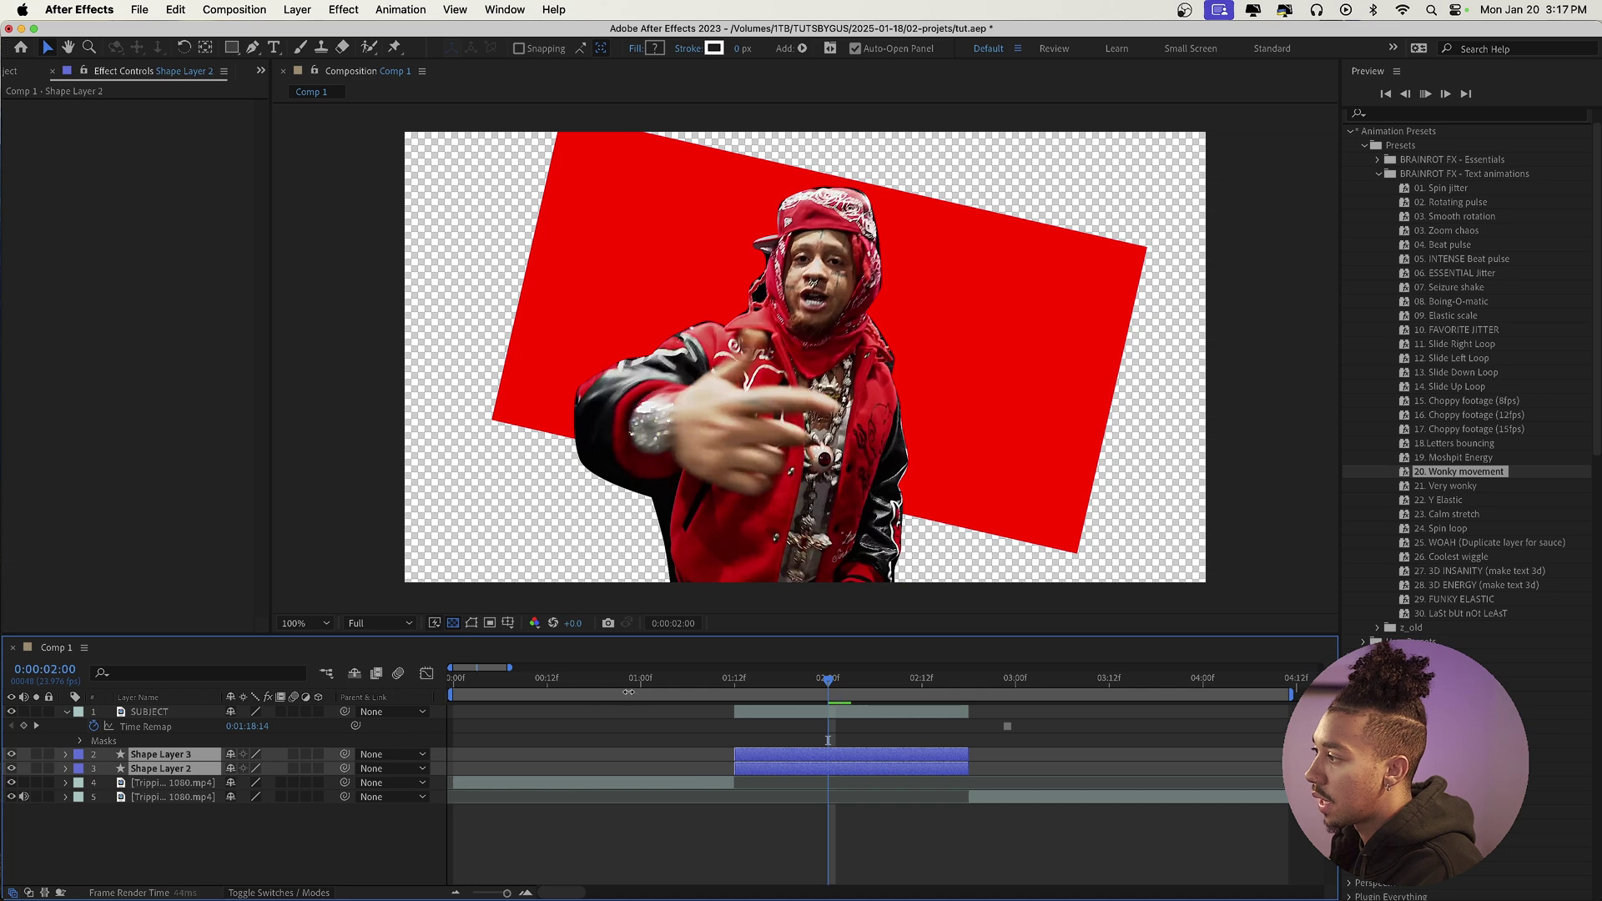
{"action": "left_click", "coordinate": [728, 683]}
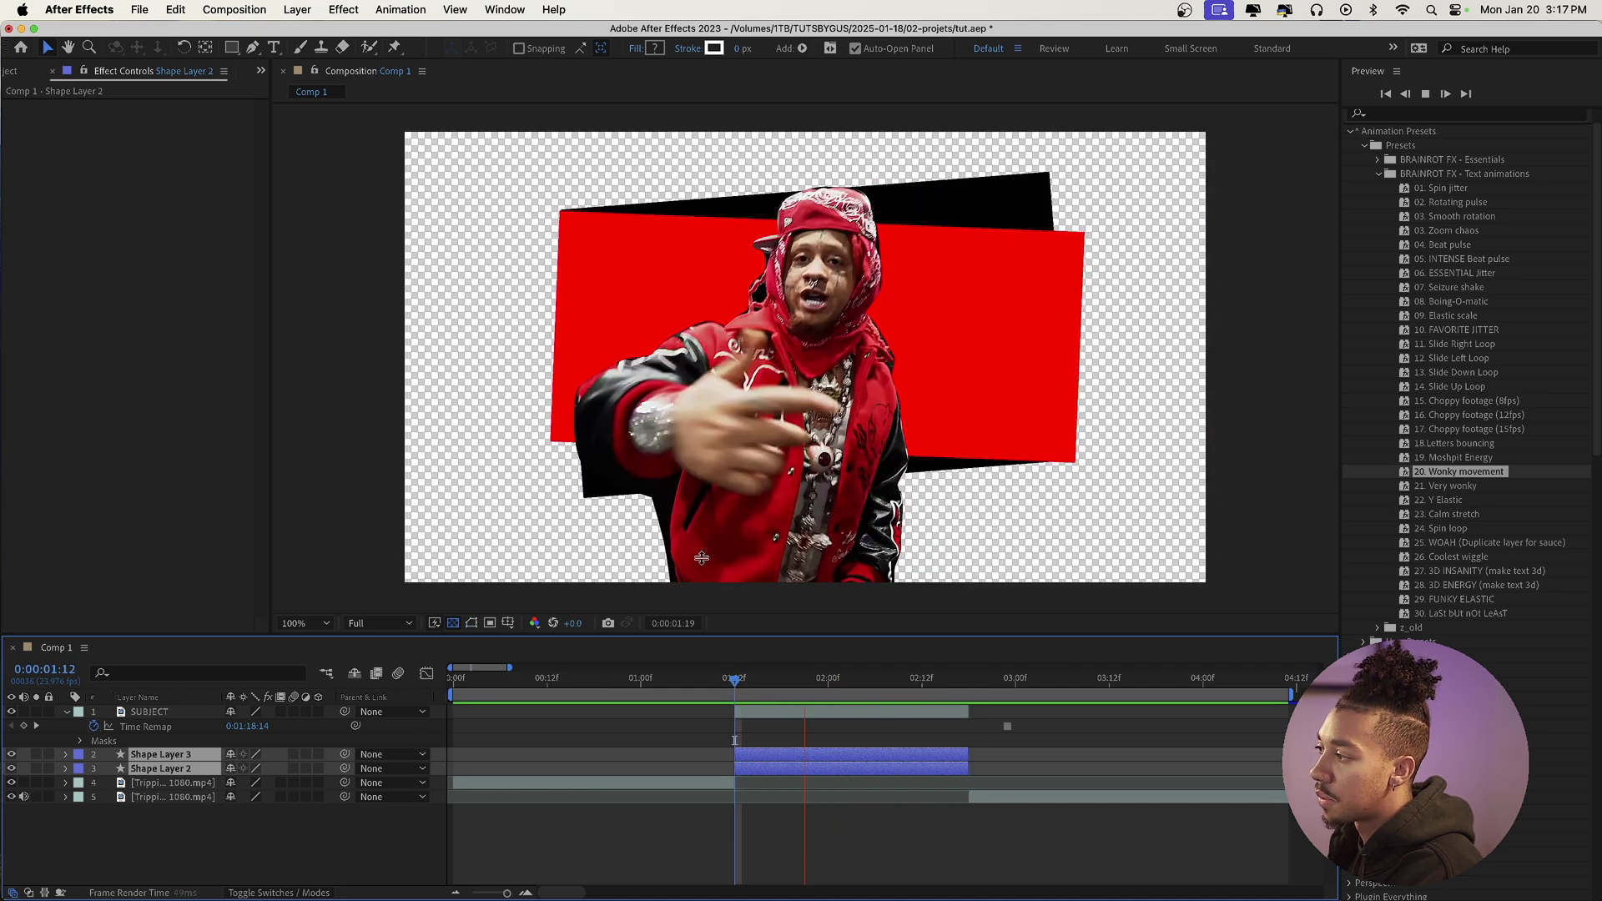
{"action": "key", "text": "space"}
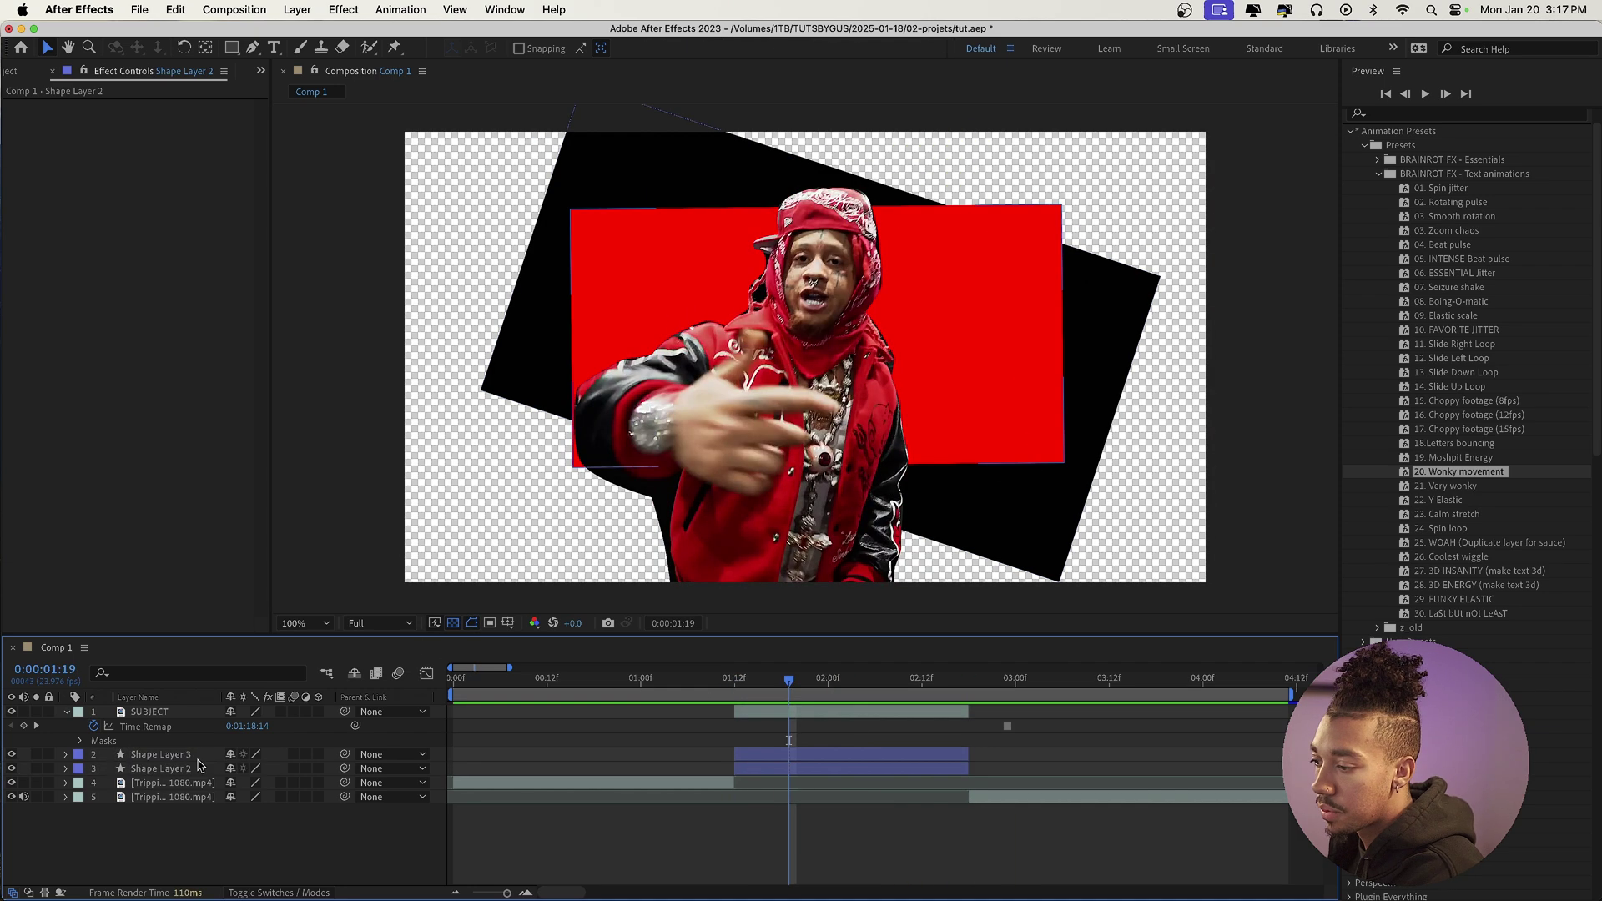
Bring the red rectangle layer above the SUBJECT layer and go to 0:00:02:01
{"action": "left_click_drag", "start_coordinate": [198, 755], "coordinate": [190, 711]}
{"action": "left_click_drag", "start_coordinate": [796, 688], "coordinate": [836, 688]}
{"action": "left_click", "coordinate": [828, 820]}
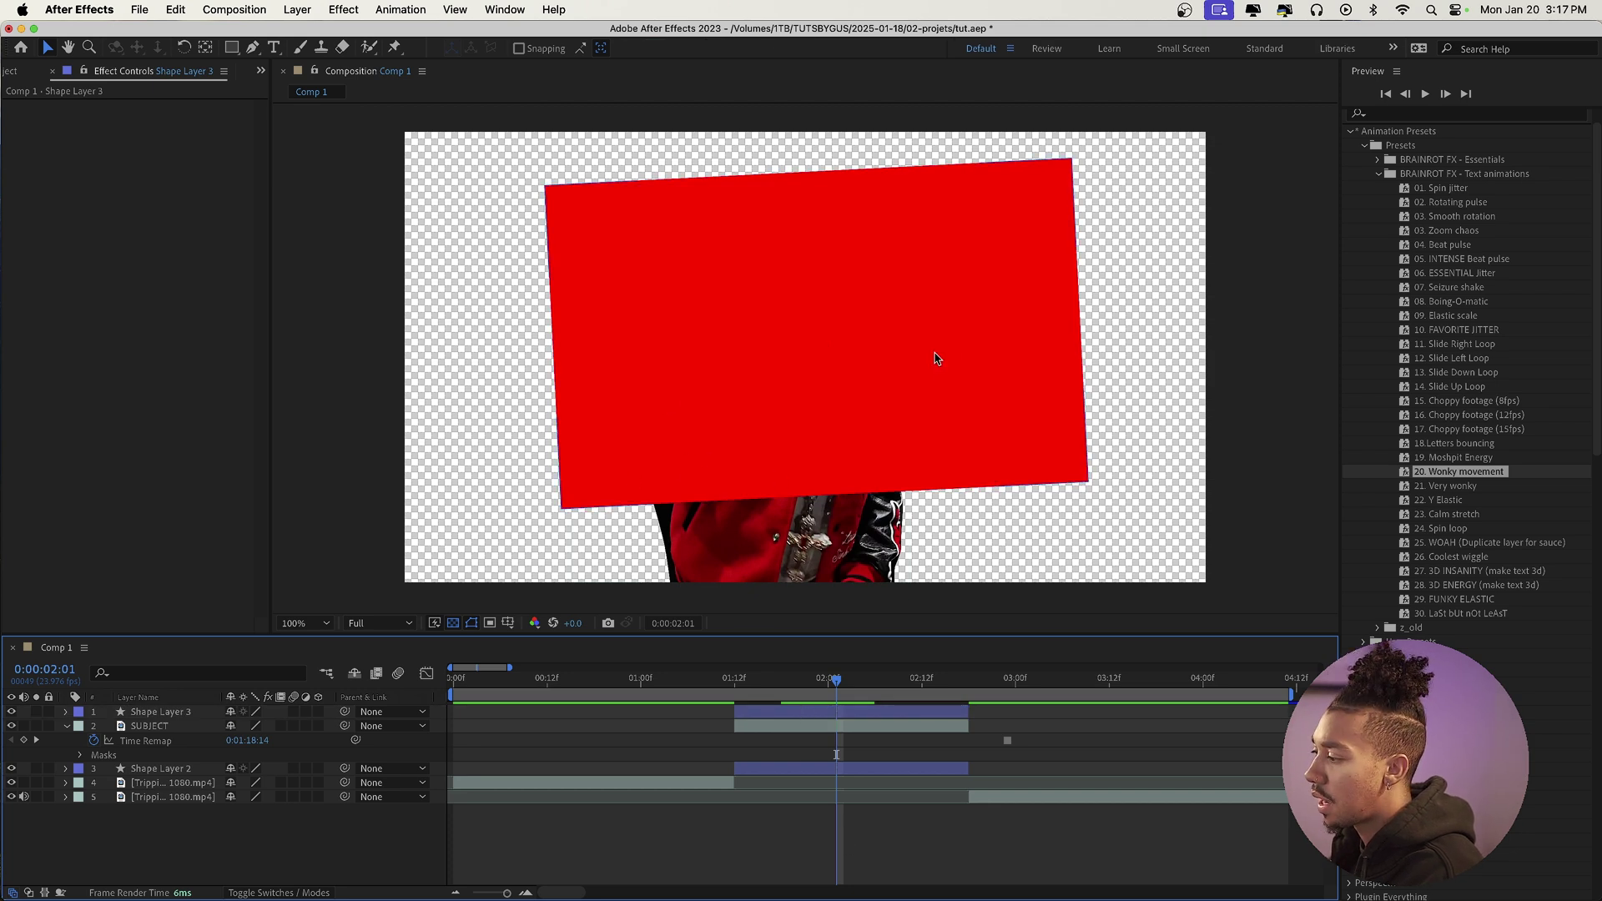
Add a text layer reading TEXT and position it in the middle of the red rectangle
{"action": "key", "text": "super+t"}
{"action": "left_click", "coordinate": [724, 362]}
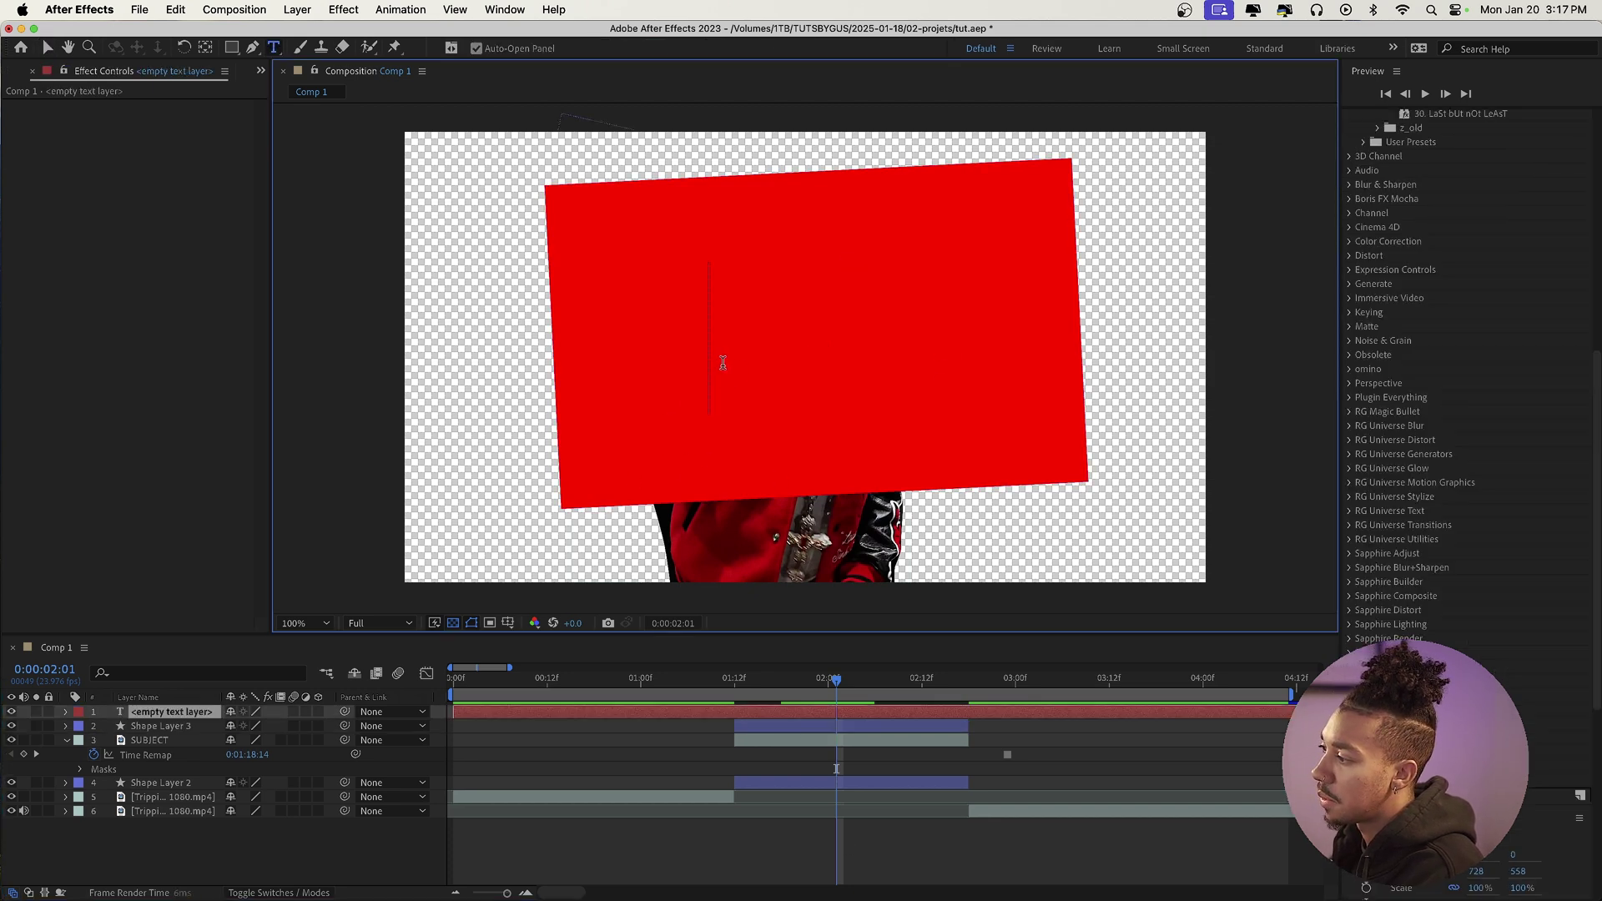
{"action": "type", "text": "TEXT"}
{"action": "left_click", "coordinate": [848, 837]}
{"action": "key", "text": "v"}
{"action": "left_click_drag", "start_coordinate": [731, 298], "coordinate": [808, 314]}
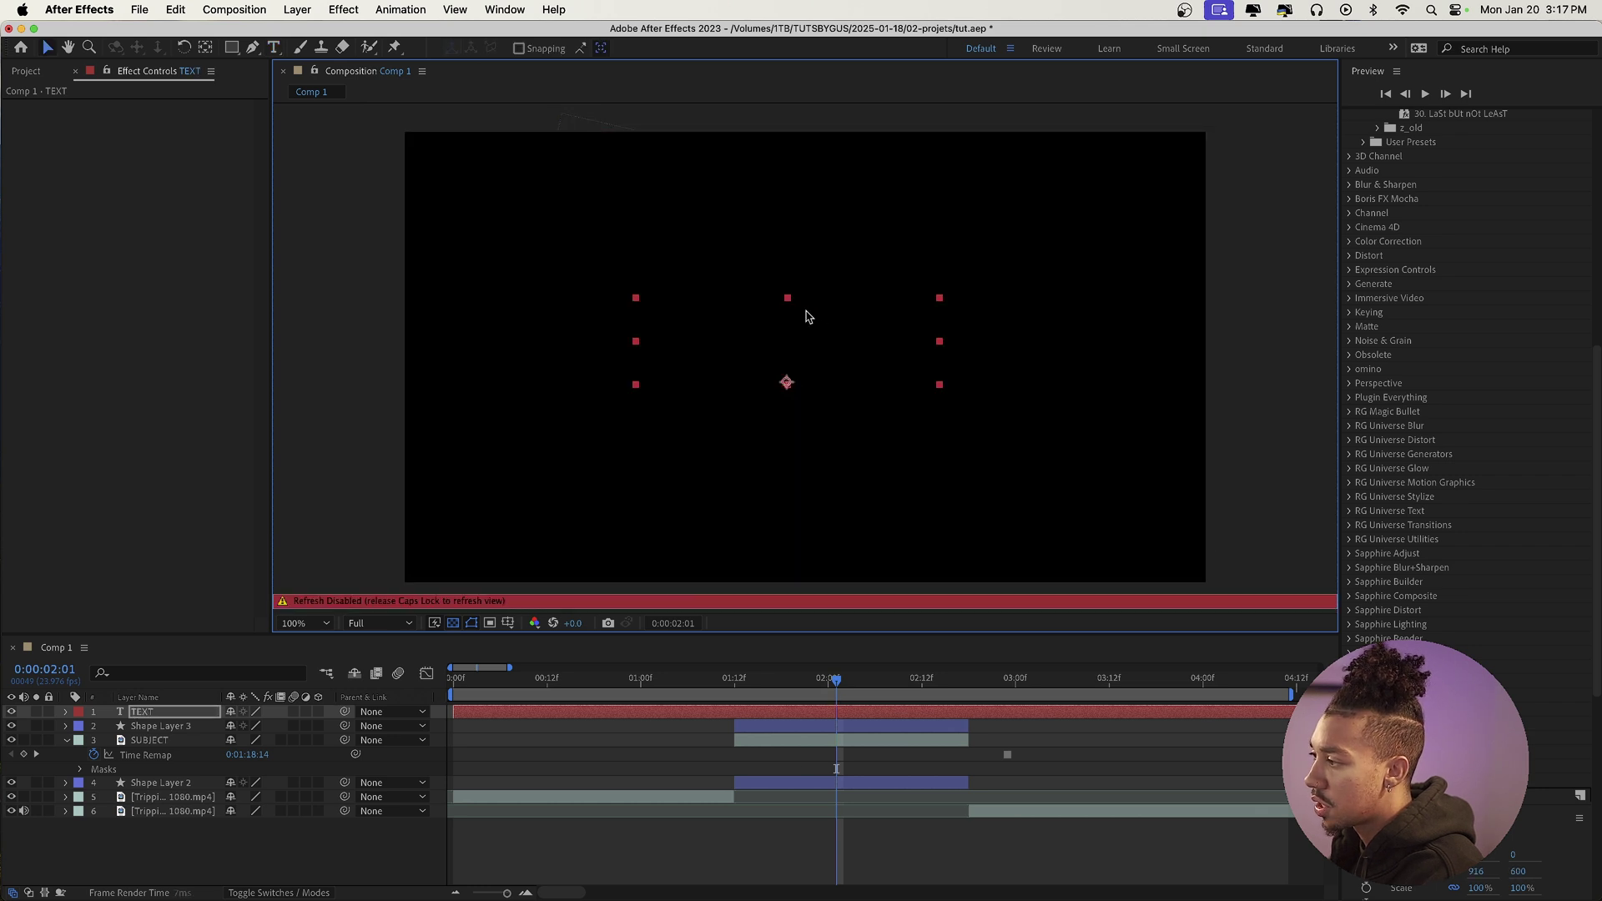
{"action": "key", "text": "Caps_Lock"}
{"action": "left_click_drag", "start_coordinate": [810, 327], "coordinate": [817, 315]}
Scale the TEXT layer to 150% and rotate and reposition it to match the red rectangle's tilt
{"action": "key", "text": "s"}
{"action": "left_click_drag", "start_coordinate": [253, 725], "coordinate": [286, 722]}
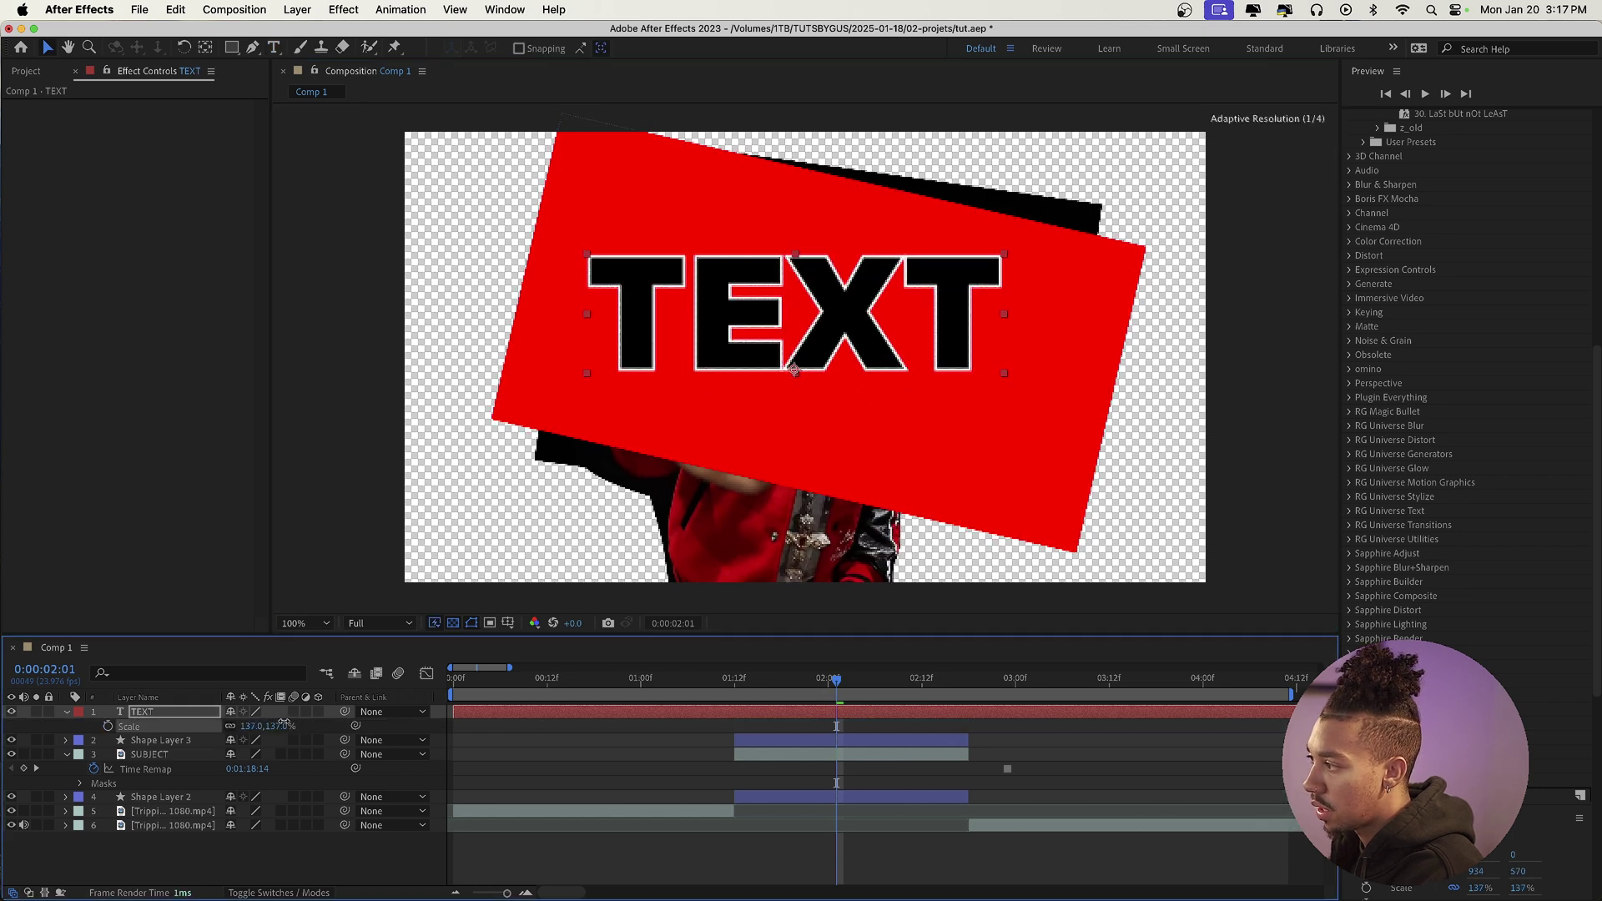
{"action": "left_click_drag", "start_coordinate": [944, 290], "coordinate": [942, 313]}
{"action": "key", "text": "r"}
{"action": "left_click_drag", "start_coordinate": [243, 731], "coordinate": [249, 726]}
{"action": "left_click_drag", "start_coordinate": [912, 335], "coordinate": [922, 330]}
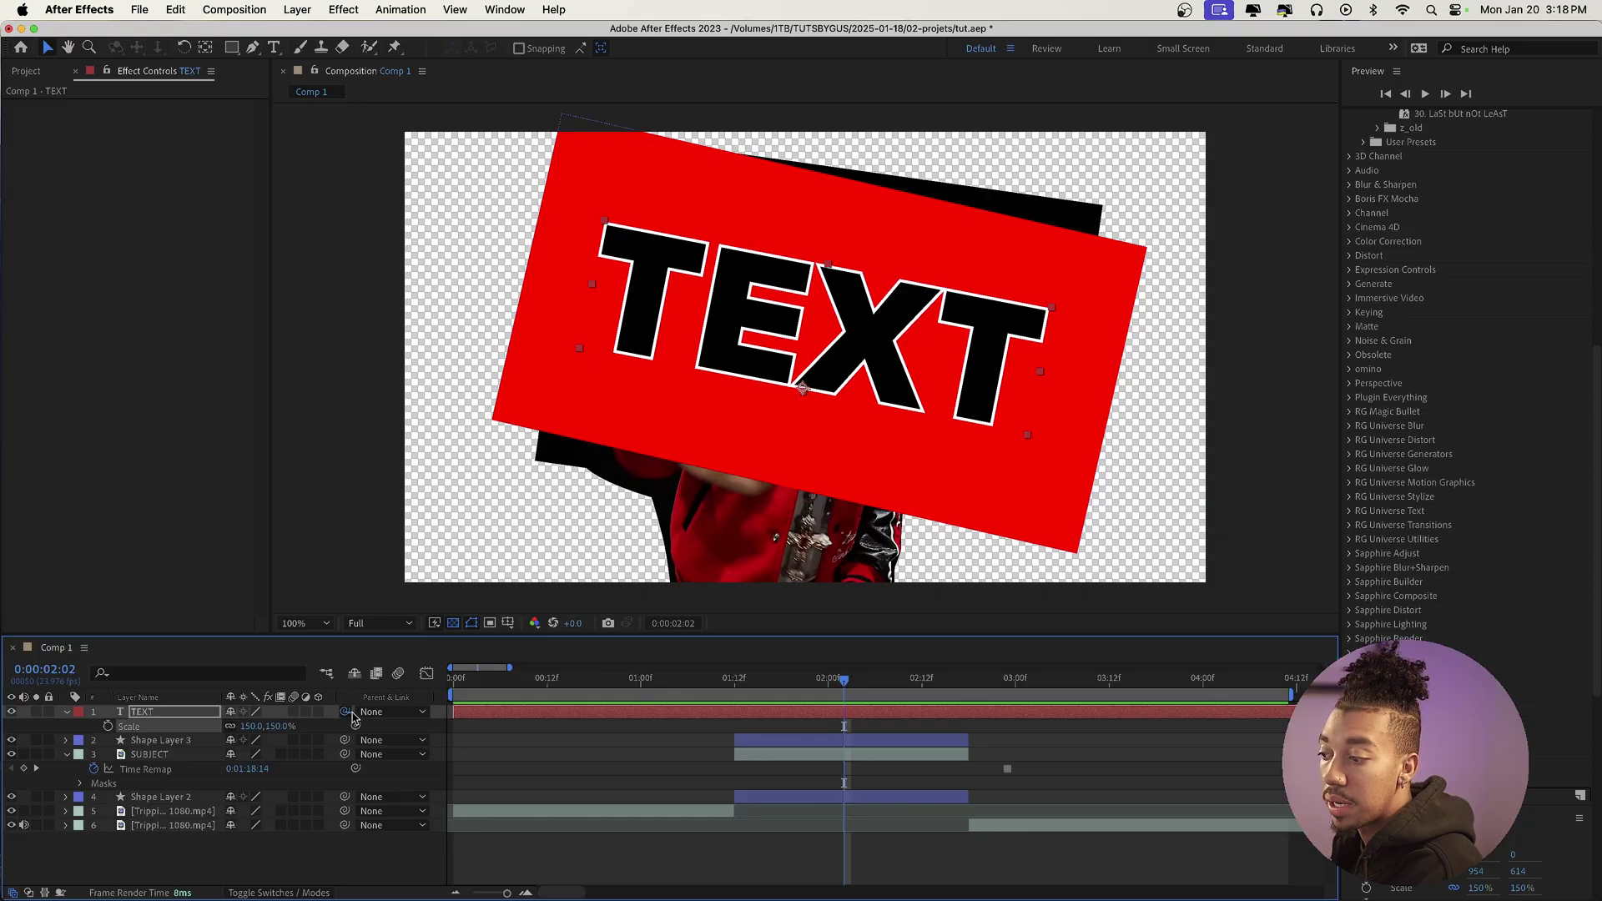
Parent the TEXT layer to the red rectangle layer and play back their shared wiggle
{"action": "left_click_drag", "start_coordinate": [332, 716], "coordinate": [190, 741]}
{"action": "left_click_drag", "start_coordinate": [832, 696], "coordinate": [727, 696]}
{"action": "key", "text": "space"}
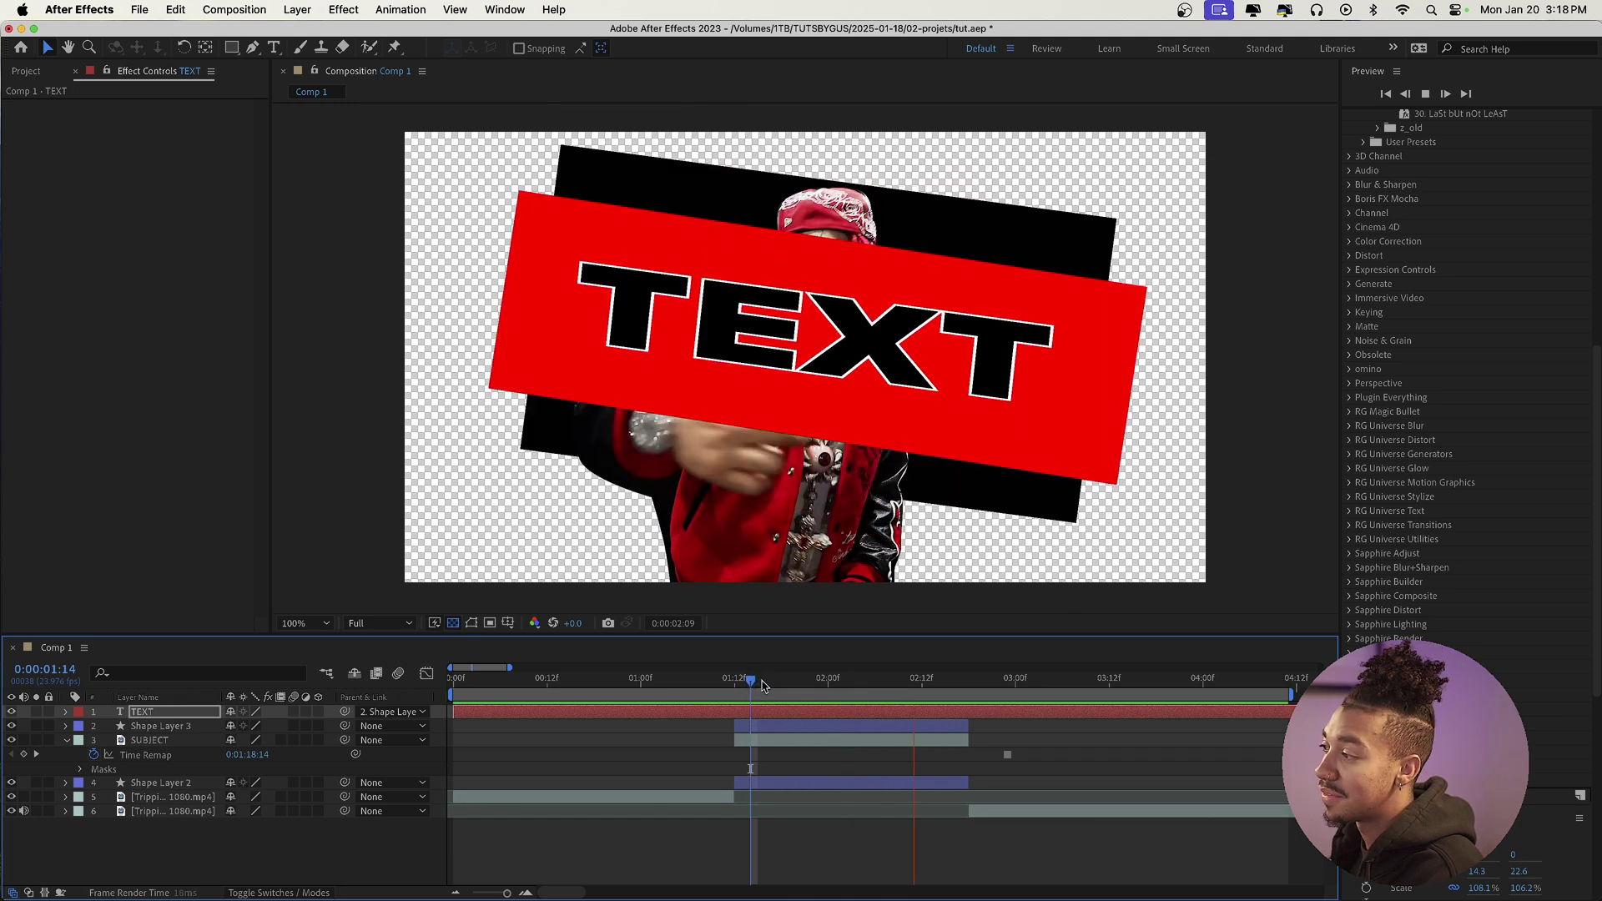
{"action": "key", "text": "space"}
Apply the 29. Low quality gif preset from BRAINROT FX - Essentials to the TEXT layer and play it back from 0:00:01:16
{"action": "scroll", "coordinate": [1379, 235], "scroll_direction": "up", "scroll_amount": 10}
{"action": "left_click", "coordinate": [1378, 189]}
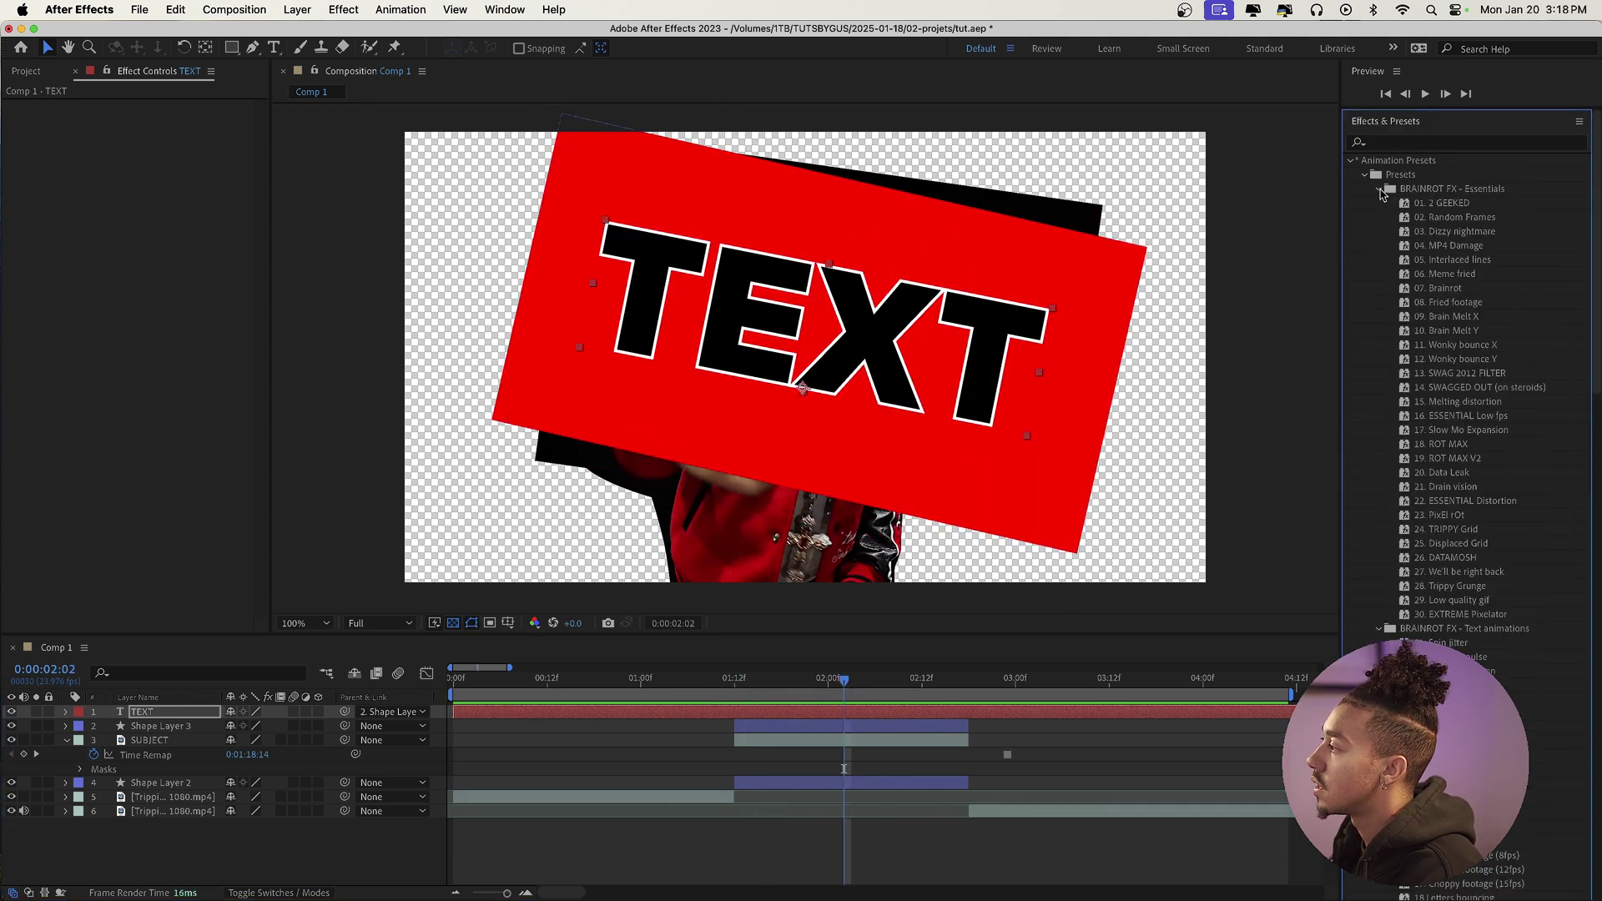
{"action": "scroll", "coordinate": [1460, 417], "scroll_direction": "down", "scroll_amount": 2}
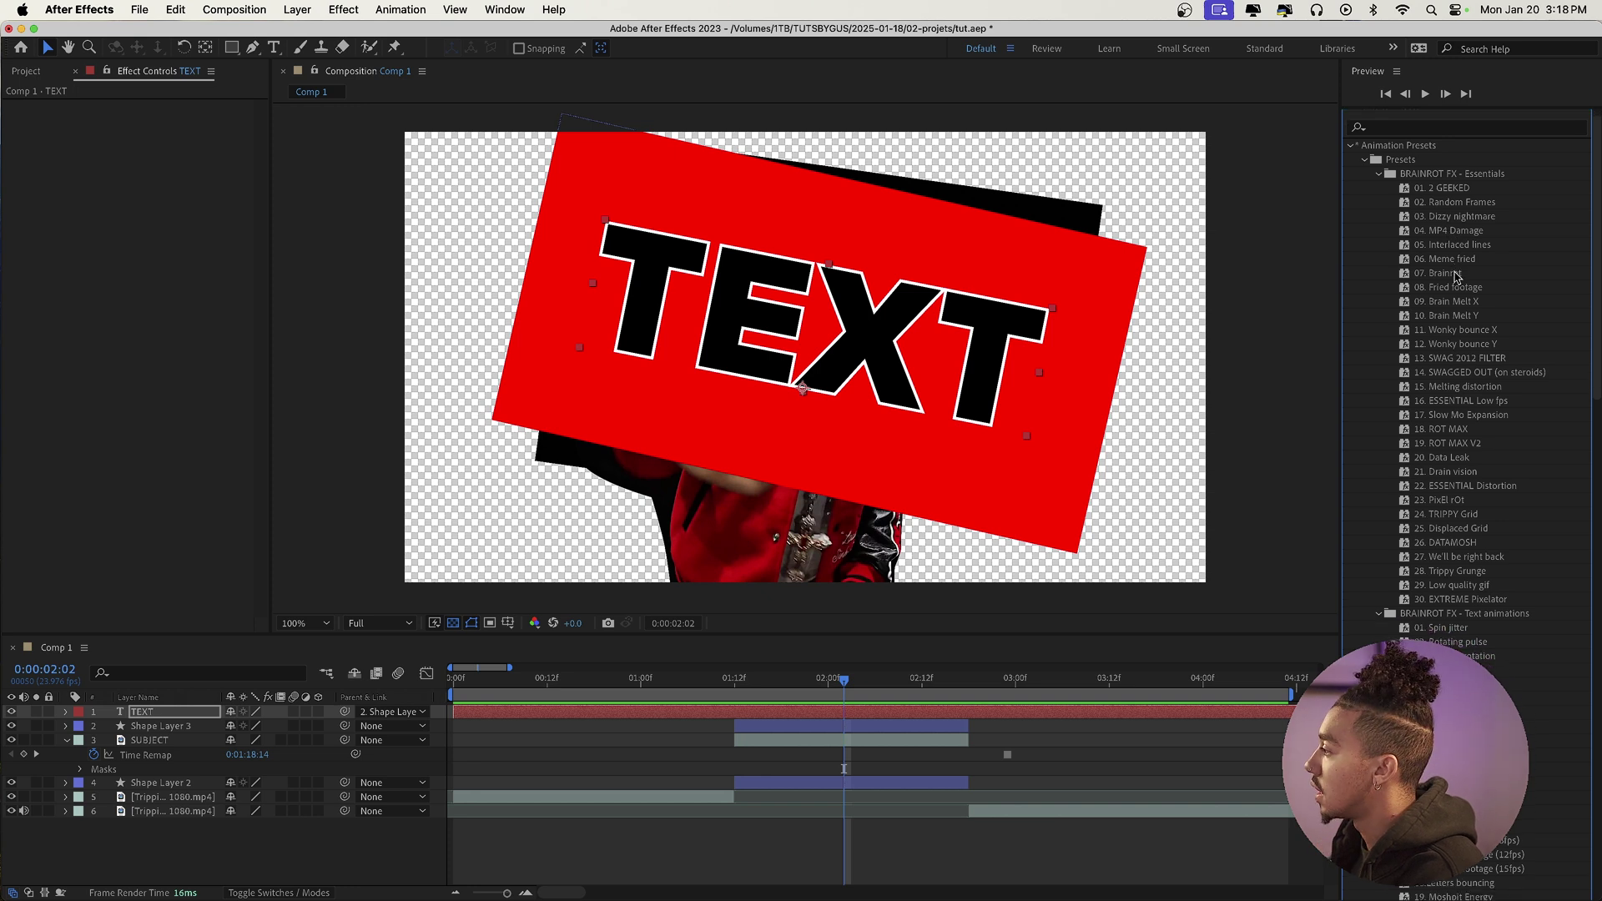
{"action": "left_click_drag", "start_coordinate": [1461, 574], "coordinate": [780, 711]}
{"action": "left_click", "coordinate": [765, 680]}
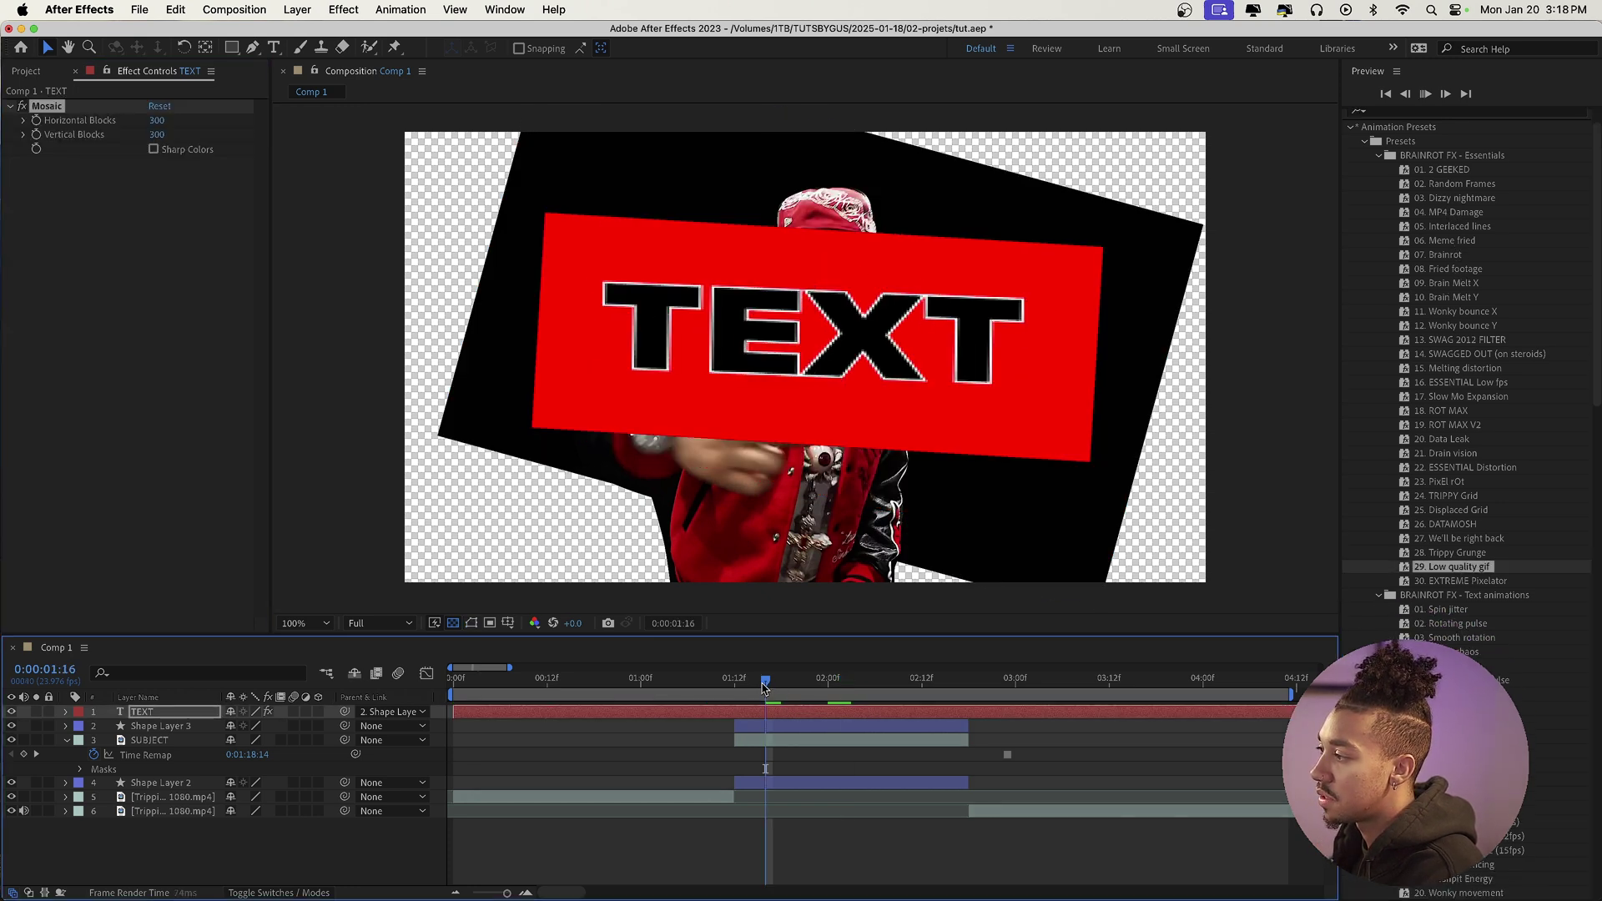
{"action": "key", "text": "space"}
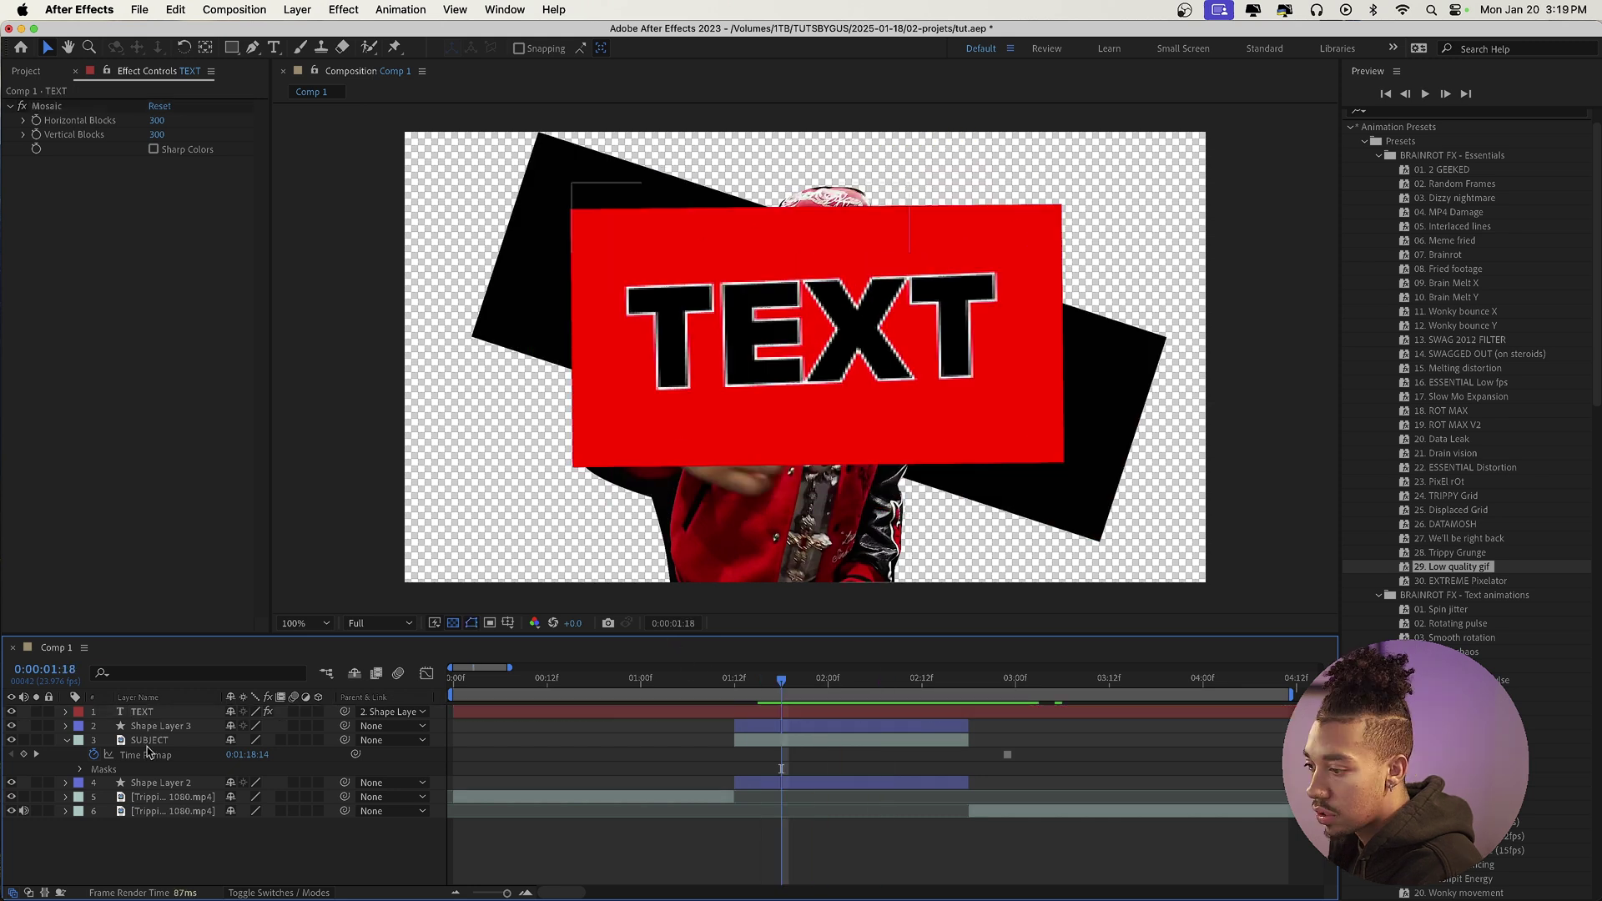
Move the text and red rectangle layers below SUBJECT and trim the text to the SUBJECT layer's duration
{"action": "left_click", "coordinate": [158, 727]}
{"action": "left_click", "coordinate": [153, 713], "text": "shift"}
{"action": "left_click_drag", "start_coordinate": [153, 713], "coordinate": [173, 774]}
{"action": "key", "text": "space"}
{"action": "key", "text": "space"}
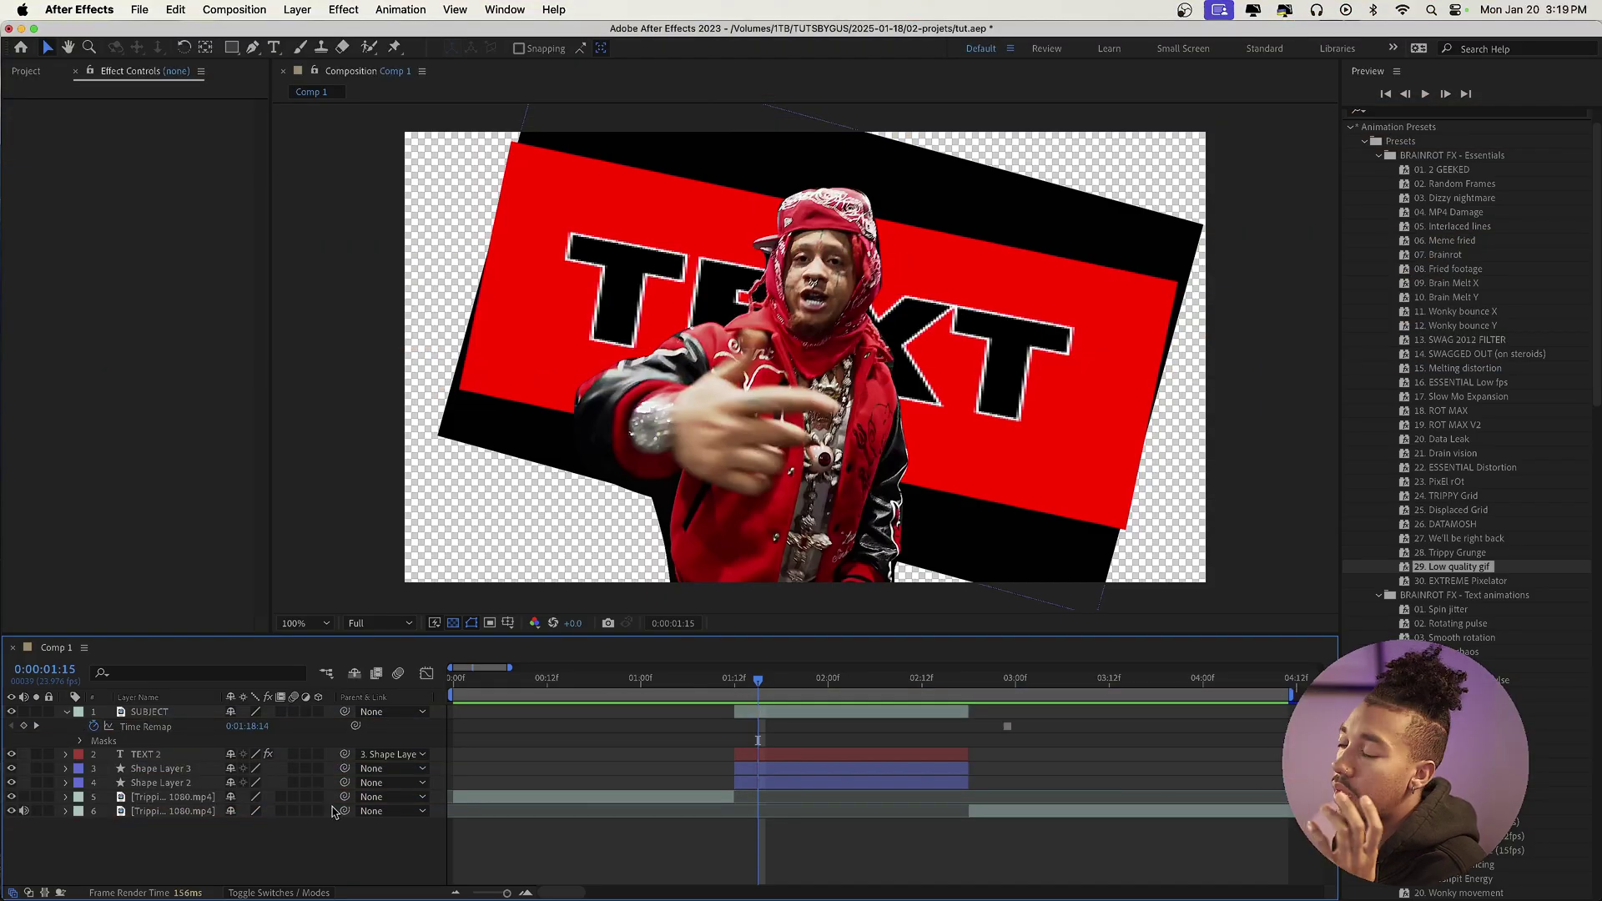
Create a white 1920 x 1080 px solid and apply CC Vignette to it with an amount of 136
{"action": "key", "text": "super+y"}
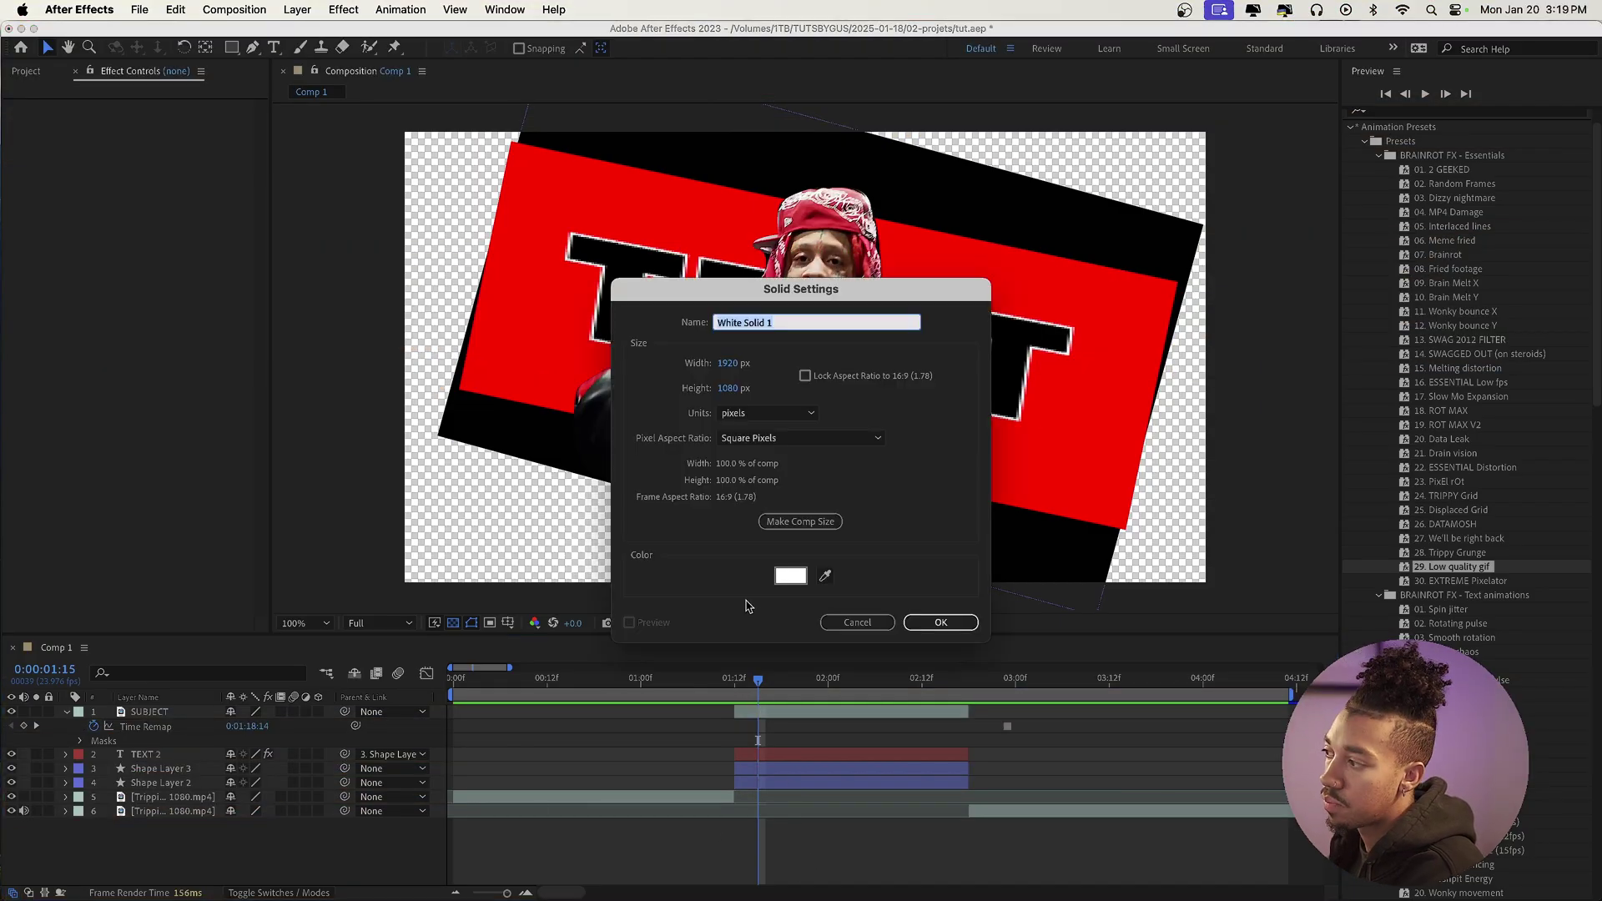
{"action": "left_click", "coordinate": [913, 622]}
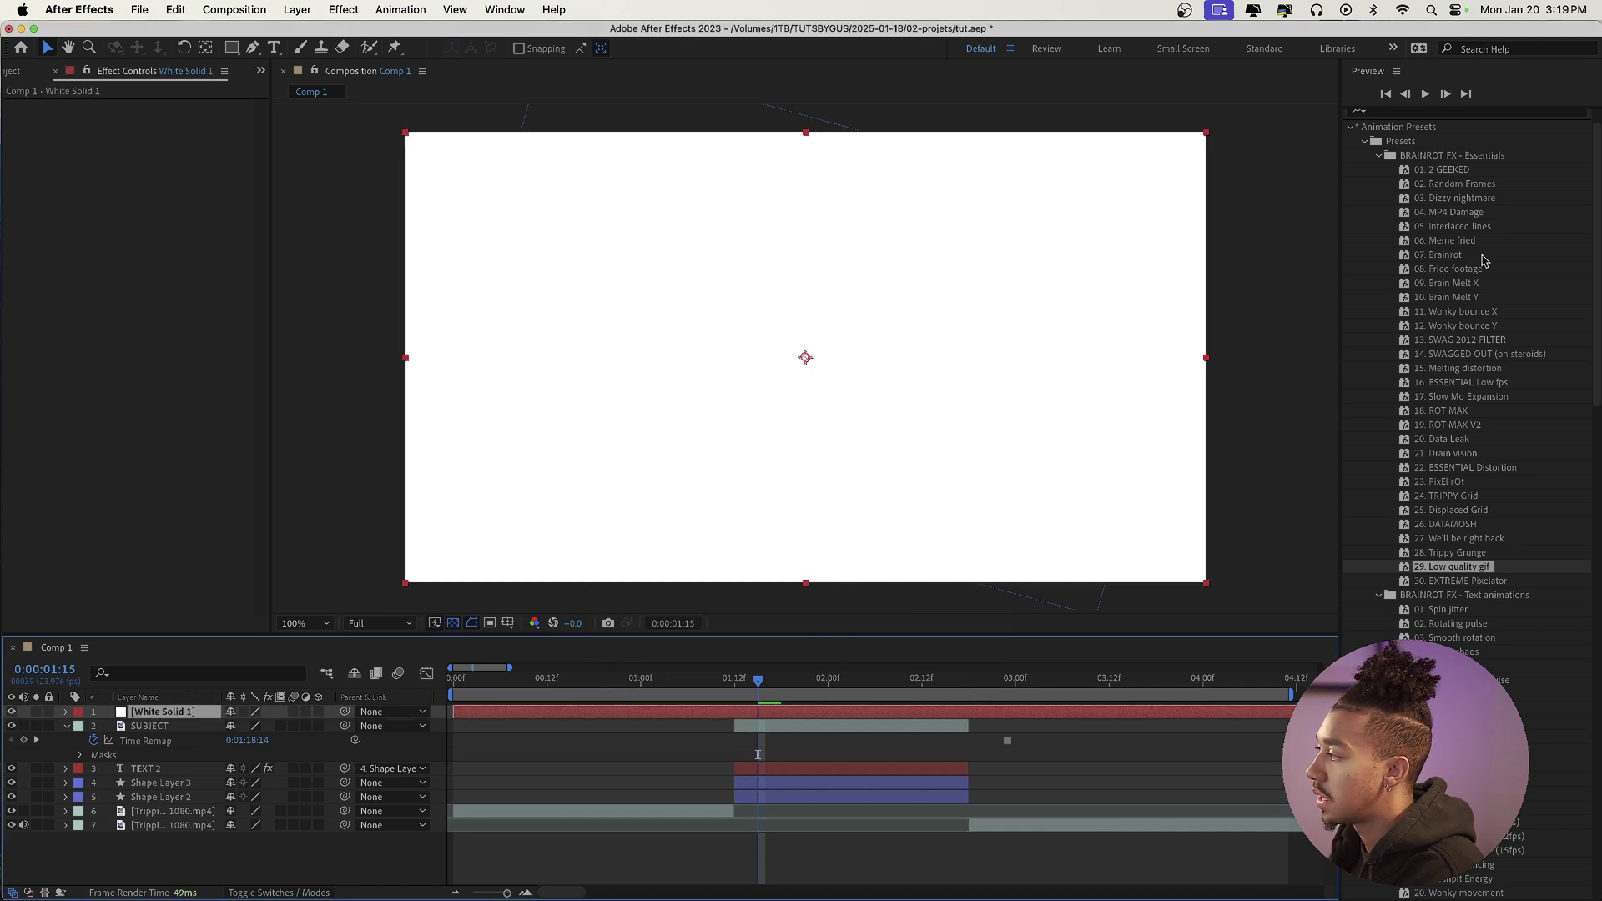
{"action": "key", "text": "super+5"}
{"action": "type", "text": "vign"}
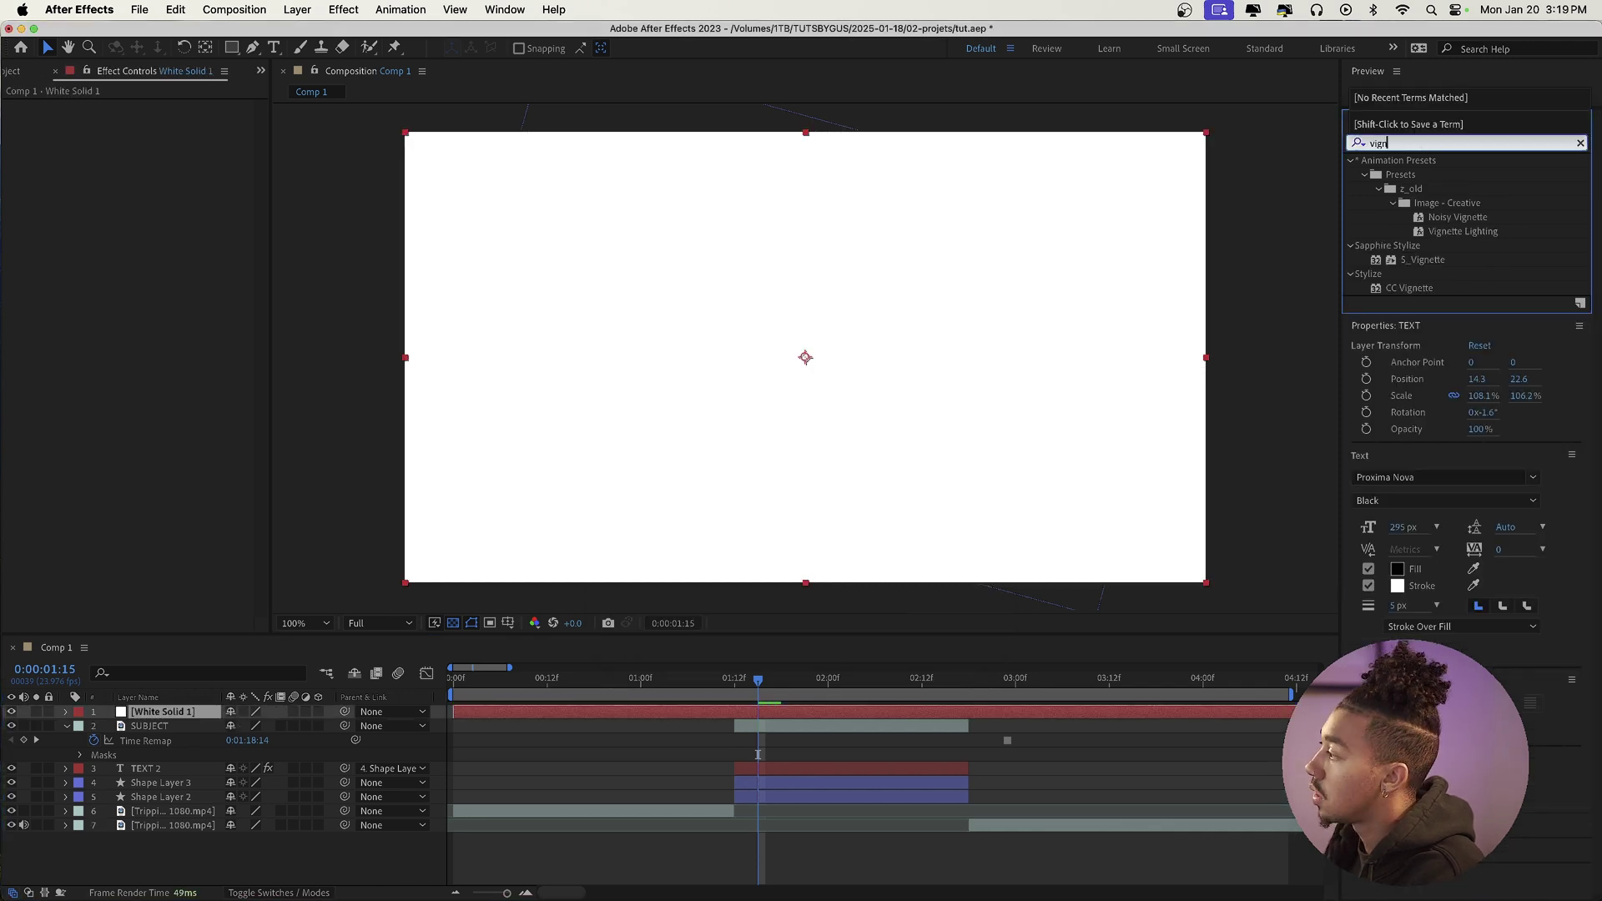
{"action": "type", "text": "ette"}
{"action": "double_click", "coordinate": [1410, 288]}
Move the white solid directly below the rectangle layers and play back the composition
{"action": "left_click_drag", "start_coordinate": [1410, 288], "coordinate": [171, 803]}
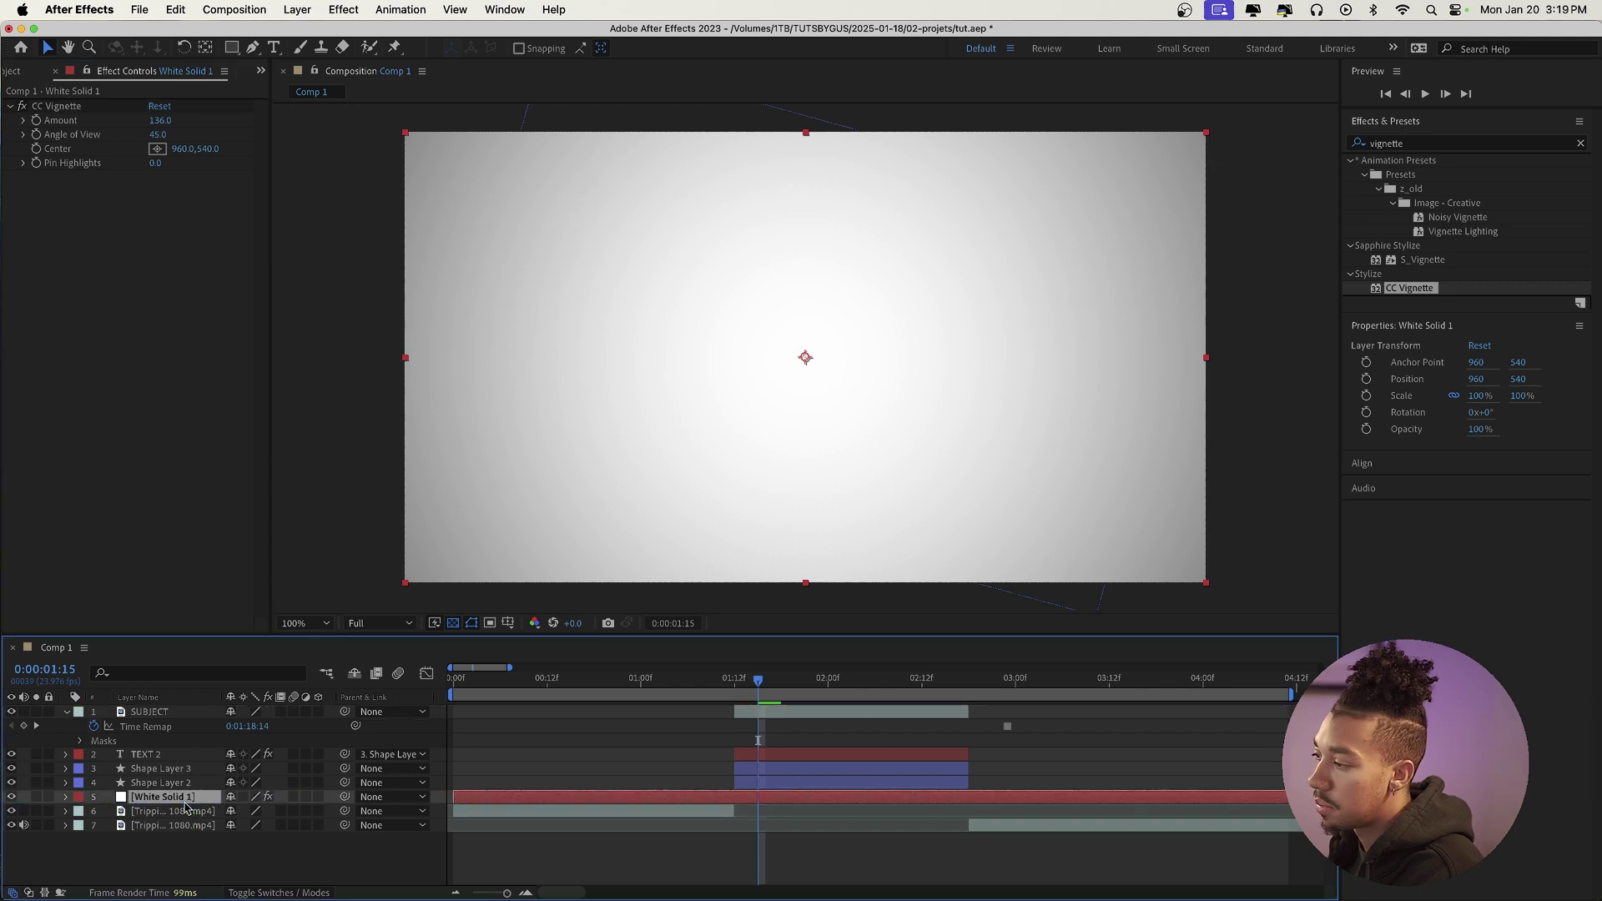
{"action": "key", "text": "space"}
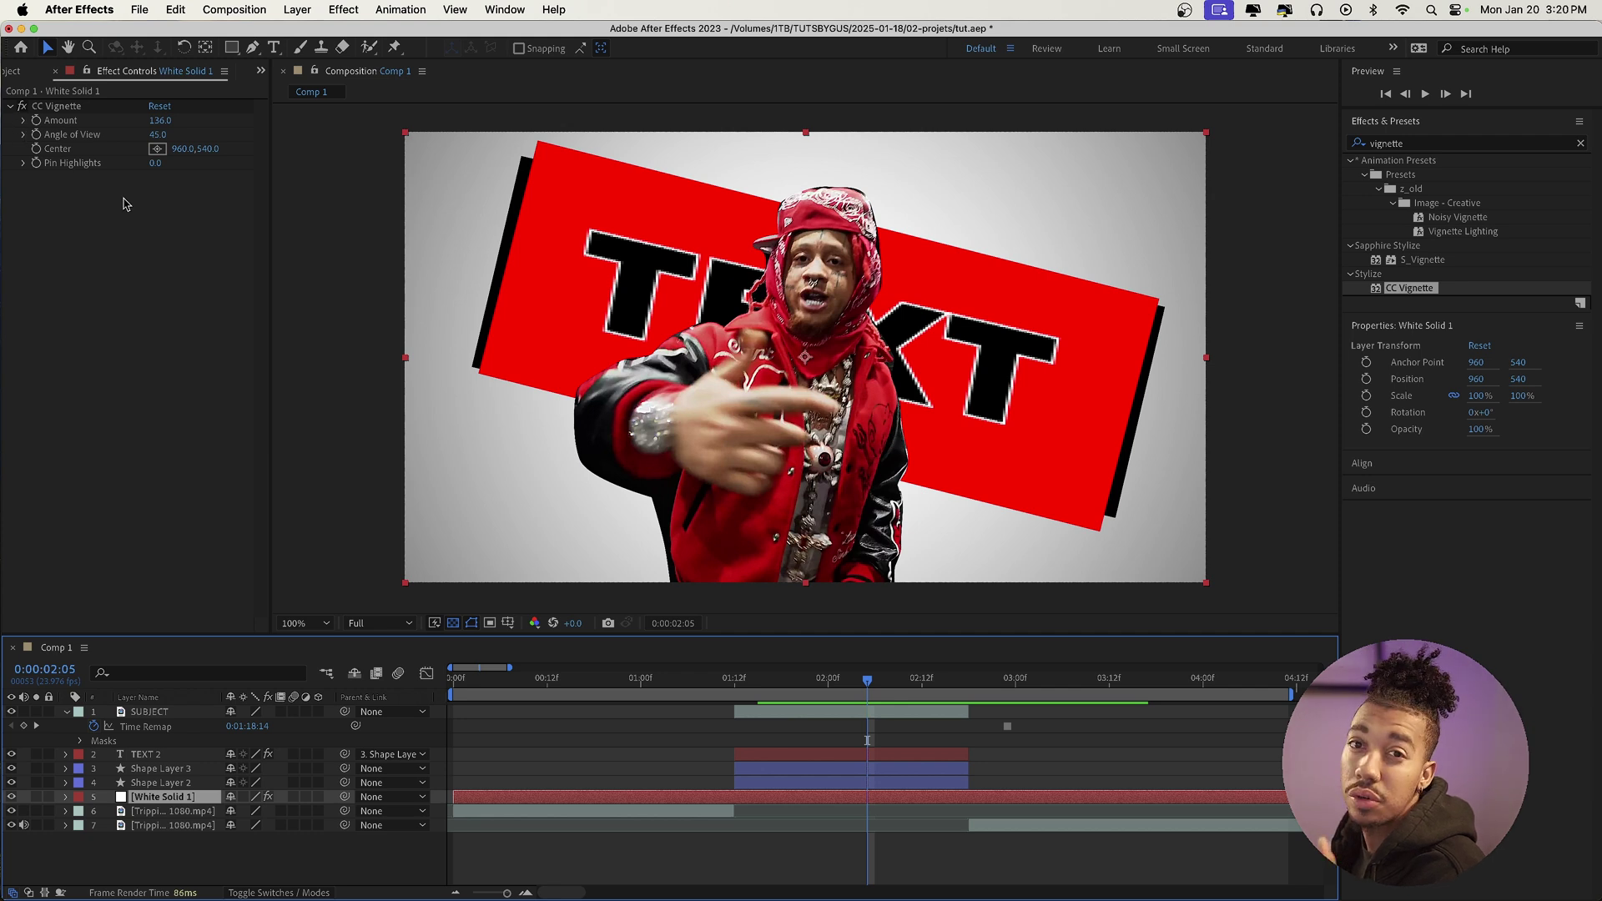
Switch to the GIFS folder in Finder and preview the background overlay 24. Red blocks.mp4
{"action": "key", "text": "super+Tab"}
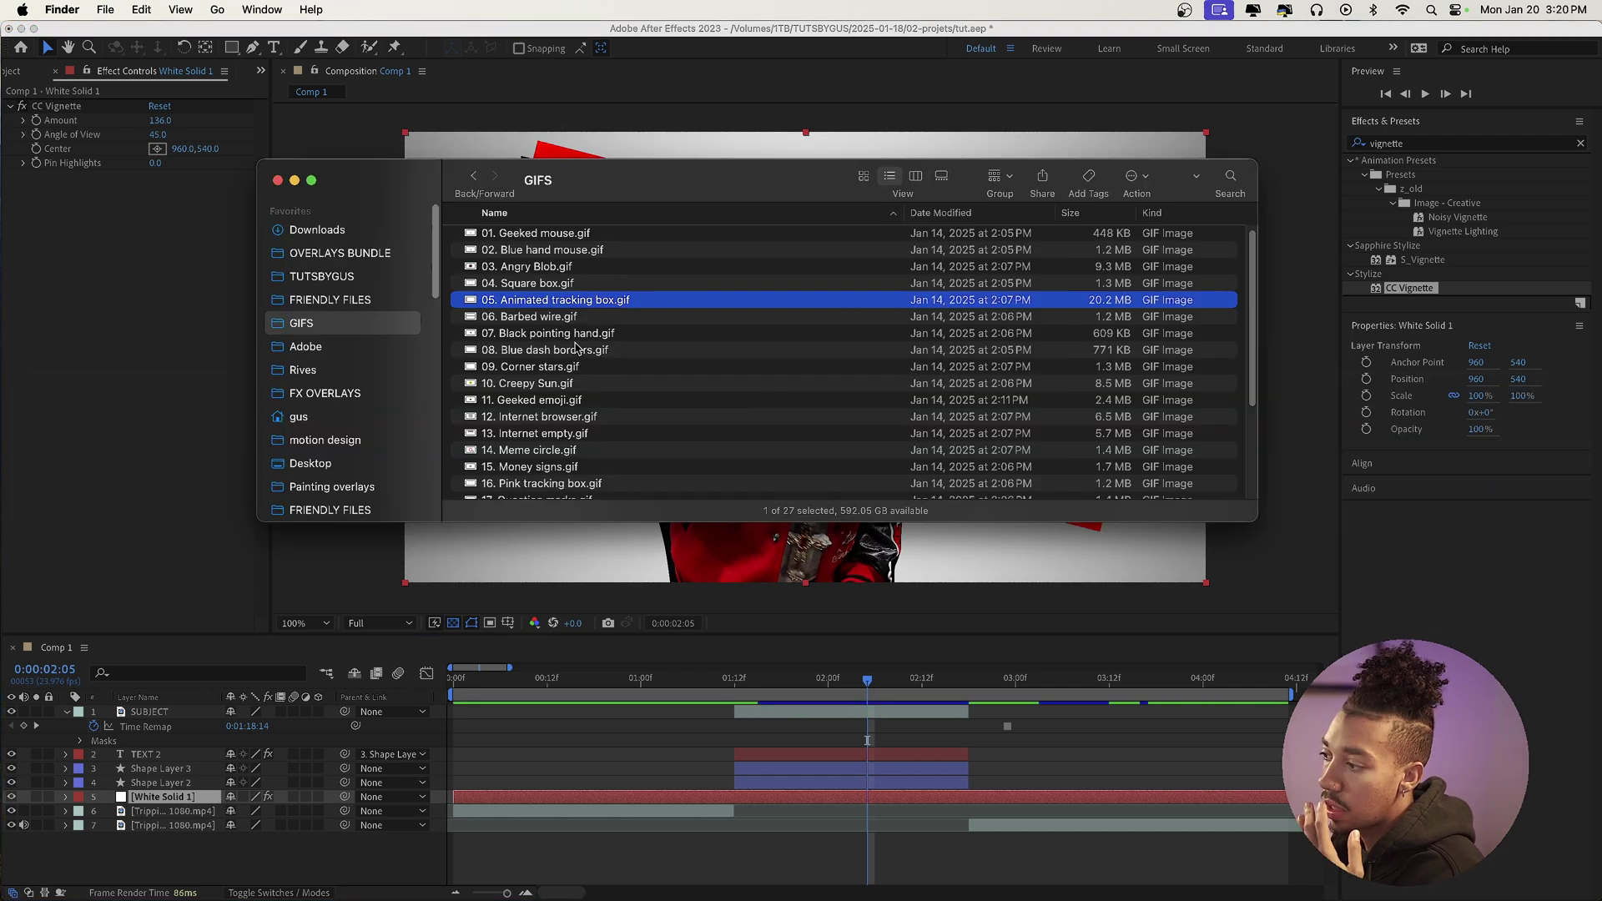
{"action": "scroll", "coordinate": [574, 368], "scroll_direction": "down", "scroll_amount": 5}
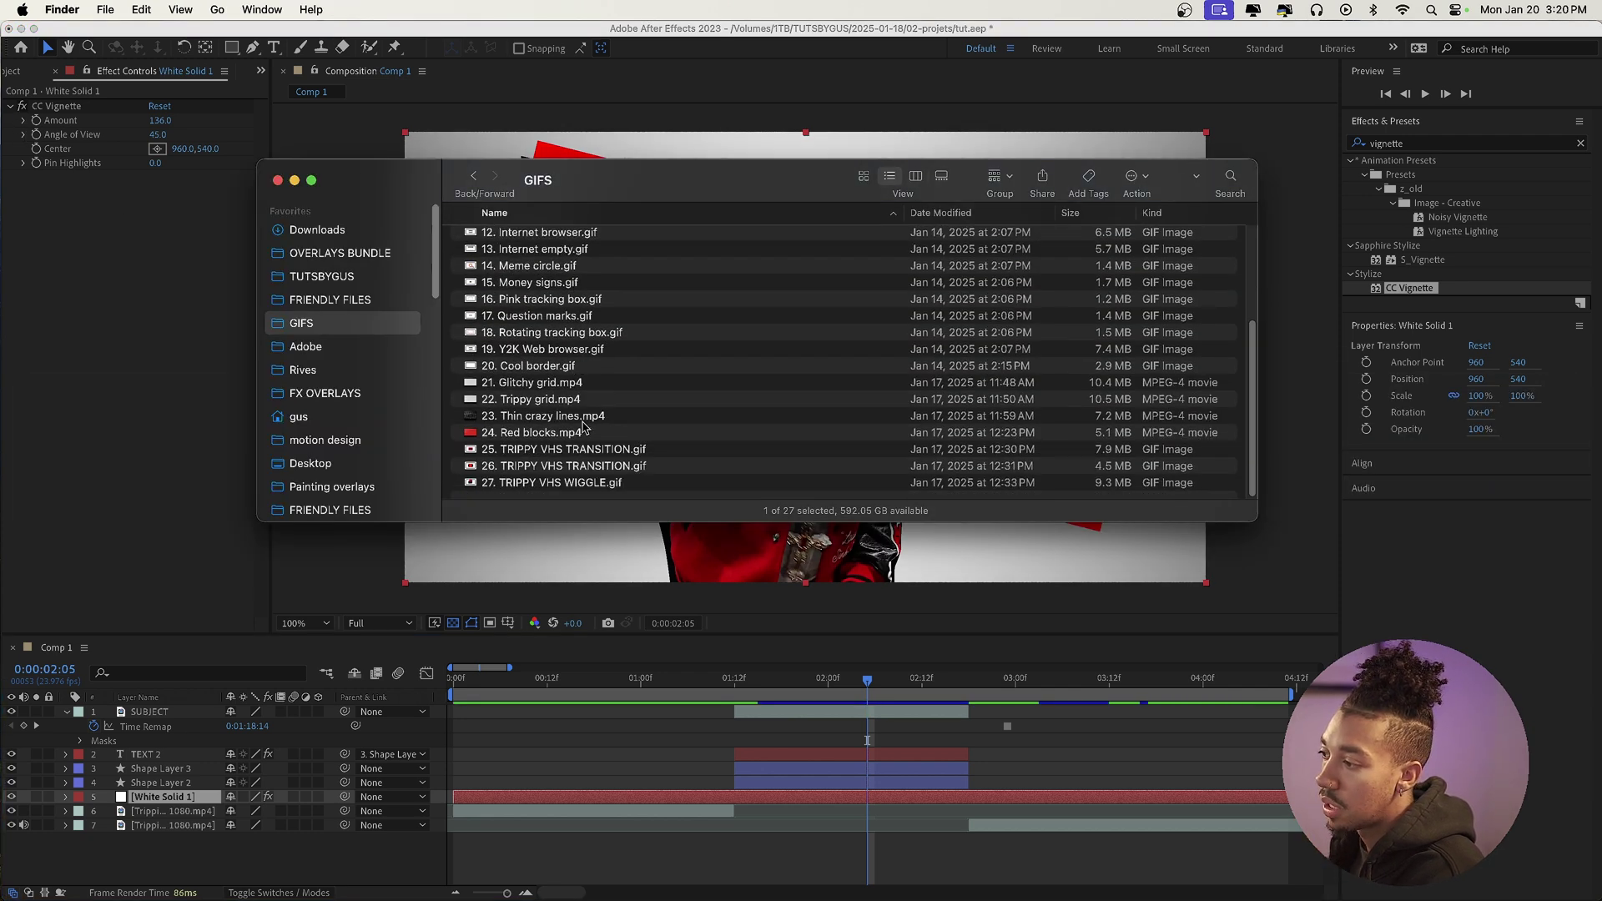
{"action": "left_click", "coordinate": [584, 420]}
{"action": "left_click", "coordinate": [576, 434]}
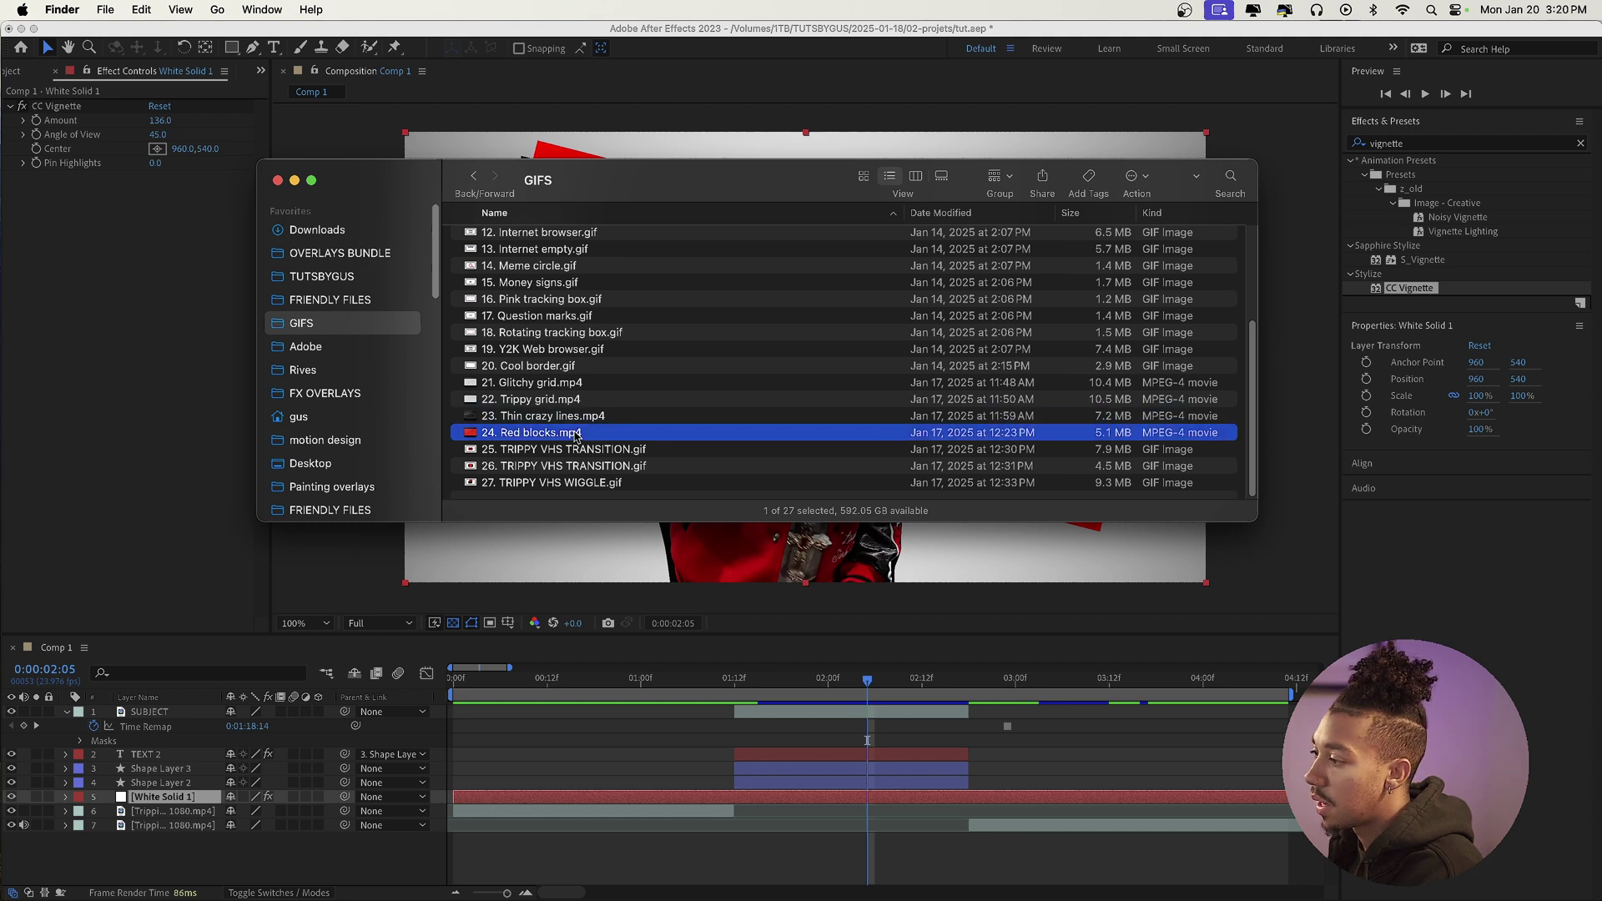
{"action": "key", "text": "space"}
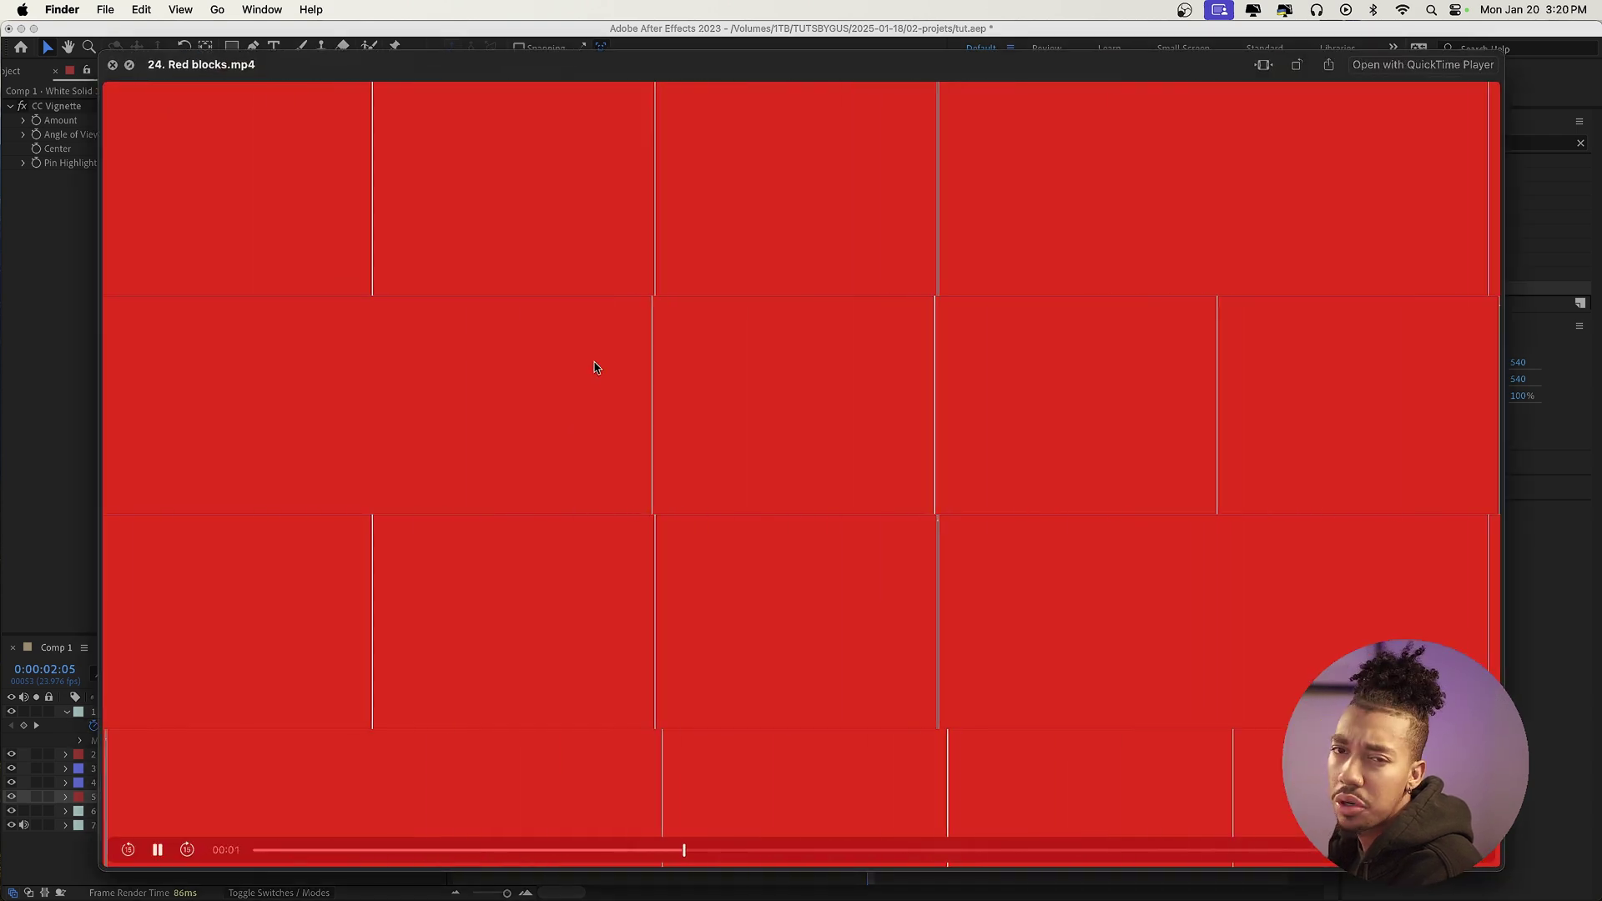
{"action": "key", "text": "space"}
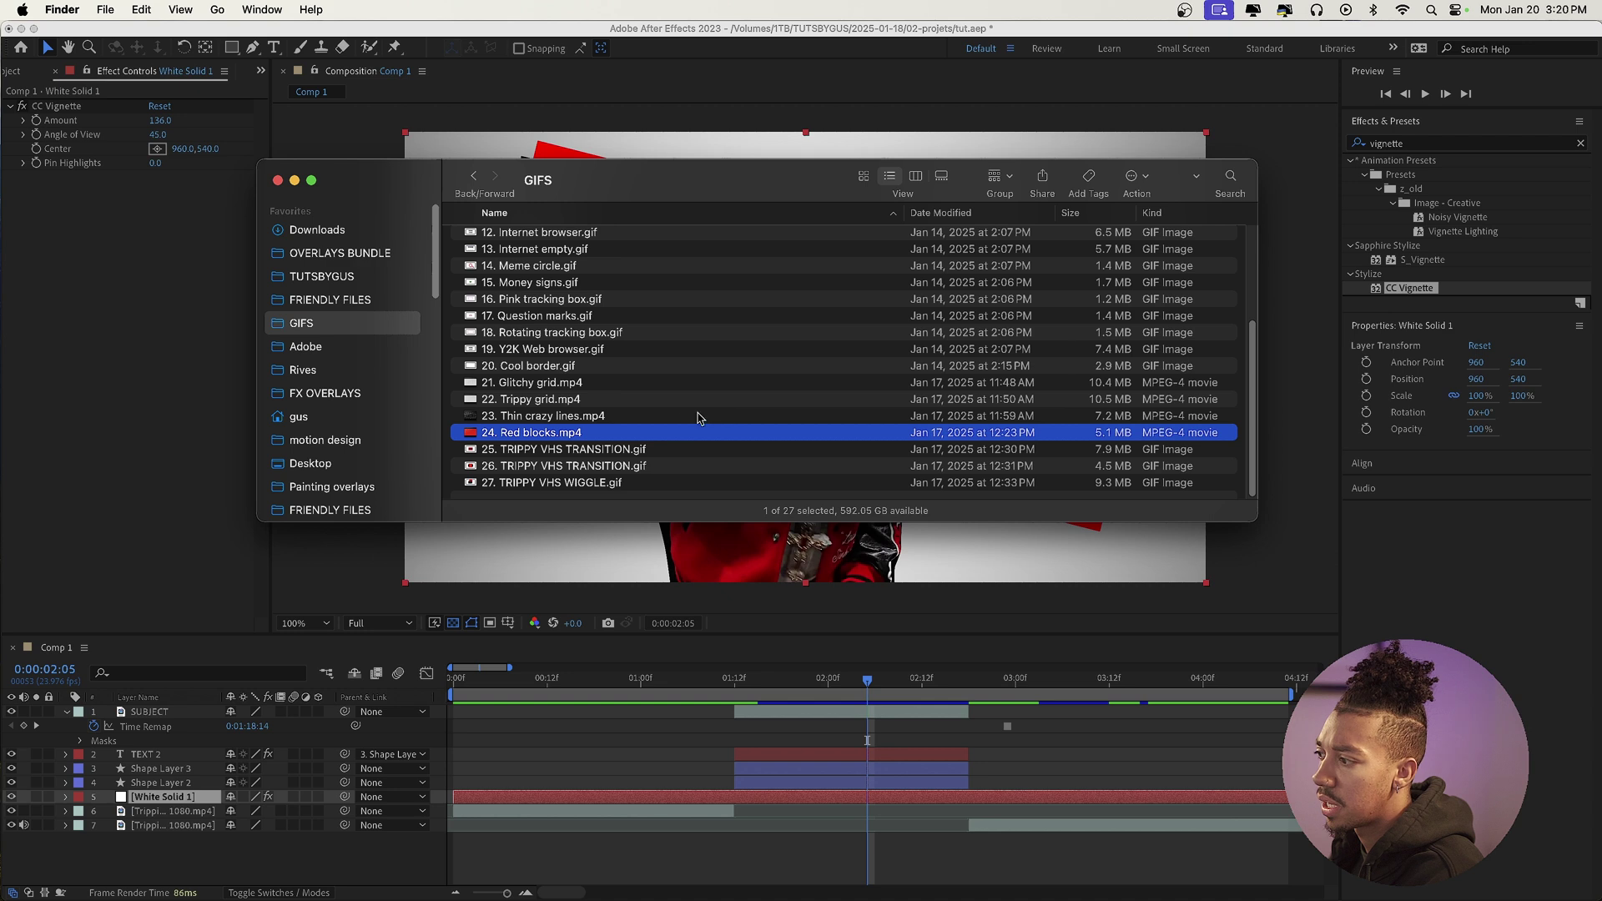
Preview 22. Trippy grid.mp4 and add it to Comp 1 below the rectangle layers in place of the white solid
{"action": "key", "text": "Up"}
{"action": "key", "text": "Up"}
{"action": "key", "text": "space"}
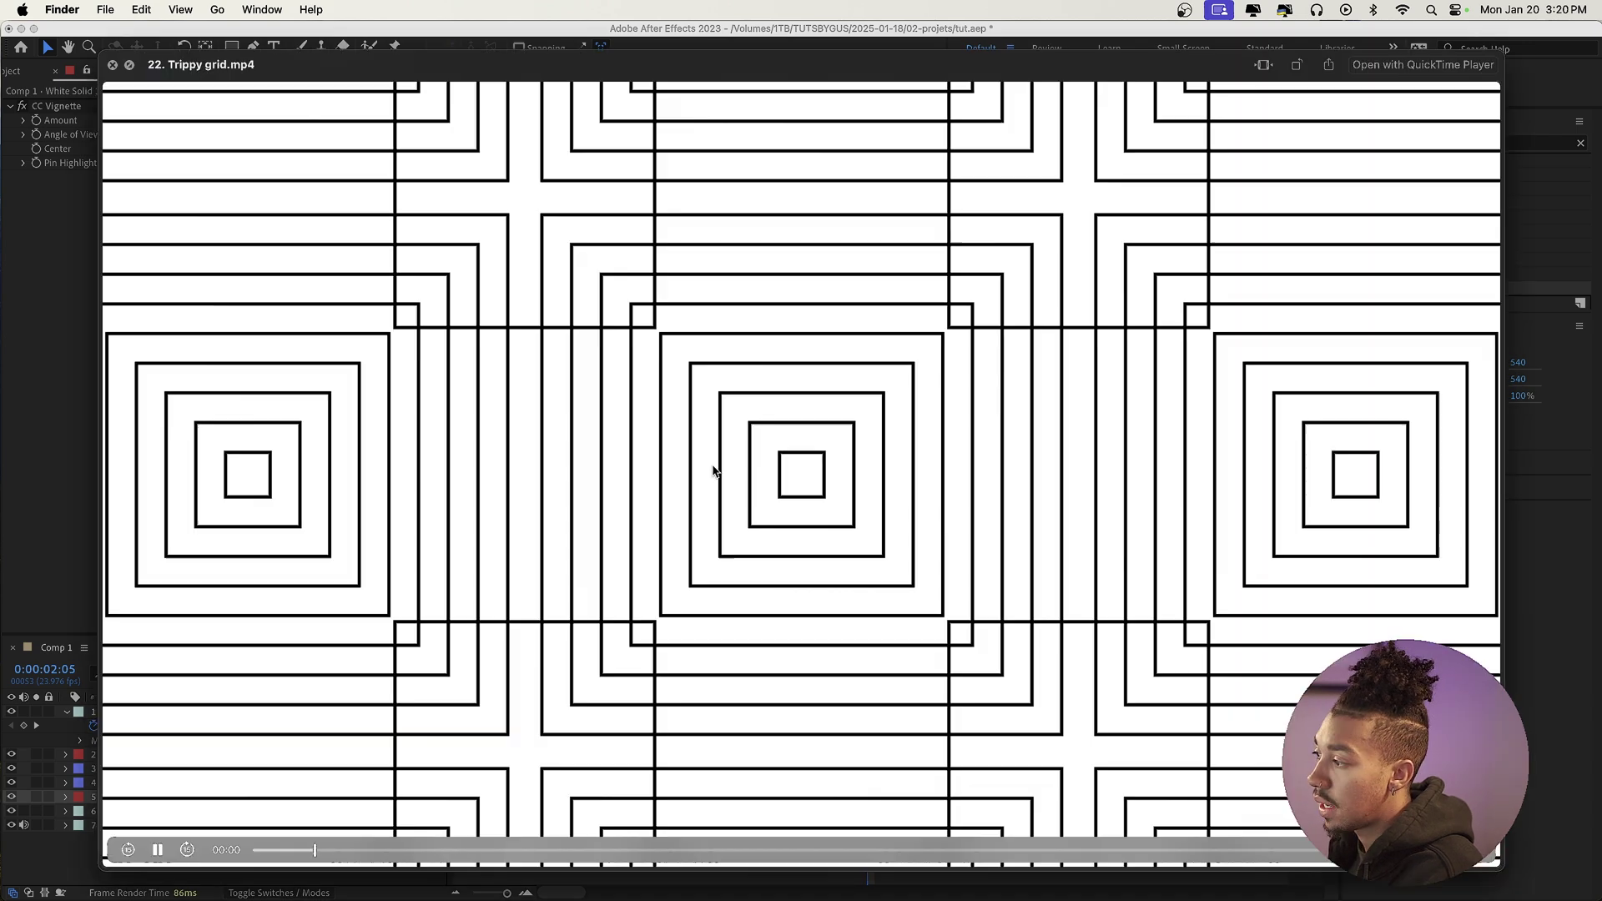
{"action": "key", "text": "space"}
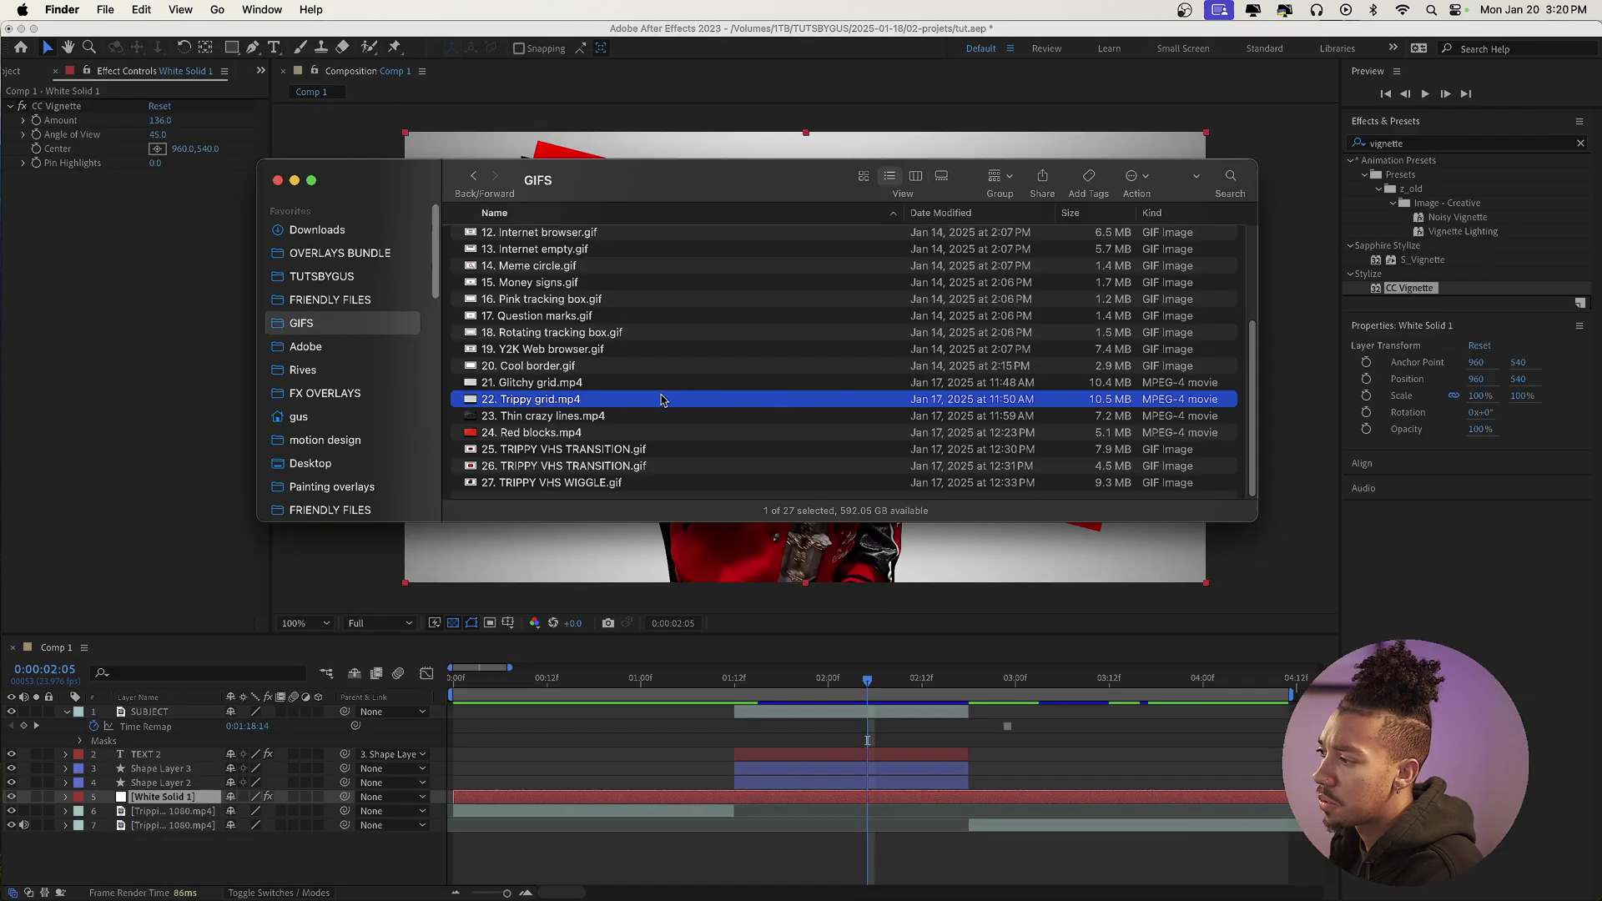
{"action": "left_click_drag", "start_coordinate": [665, 410], "coordinate": [209, 803]}
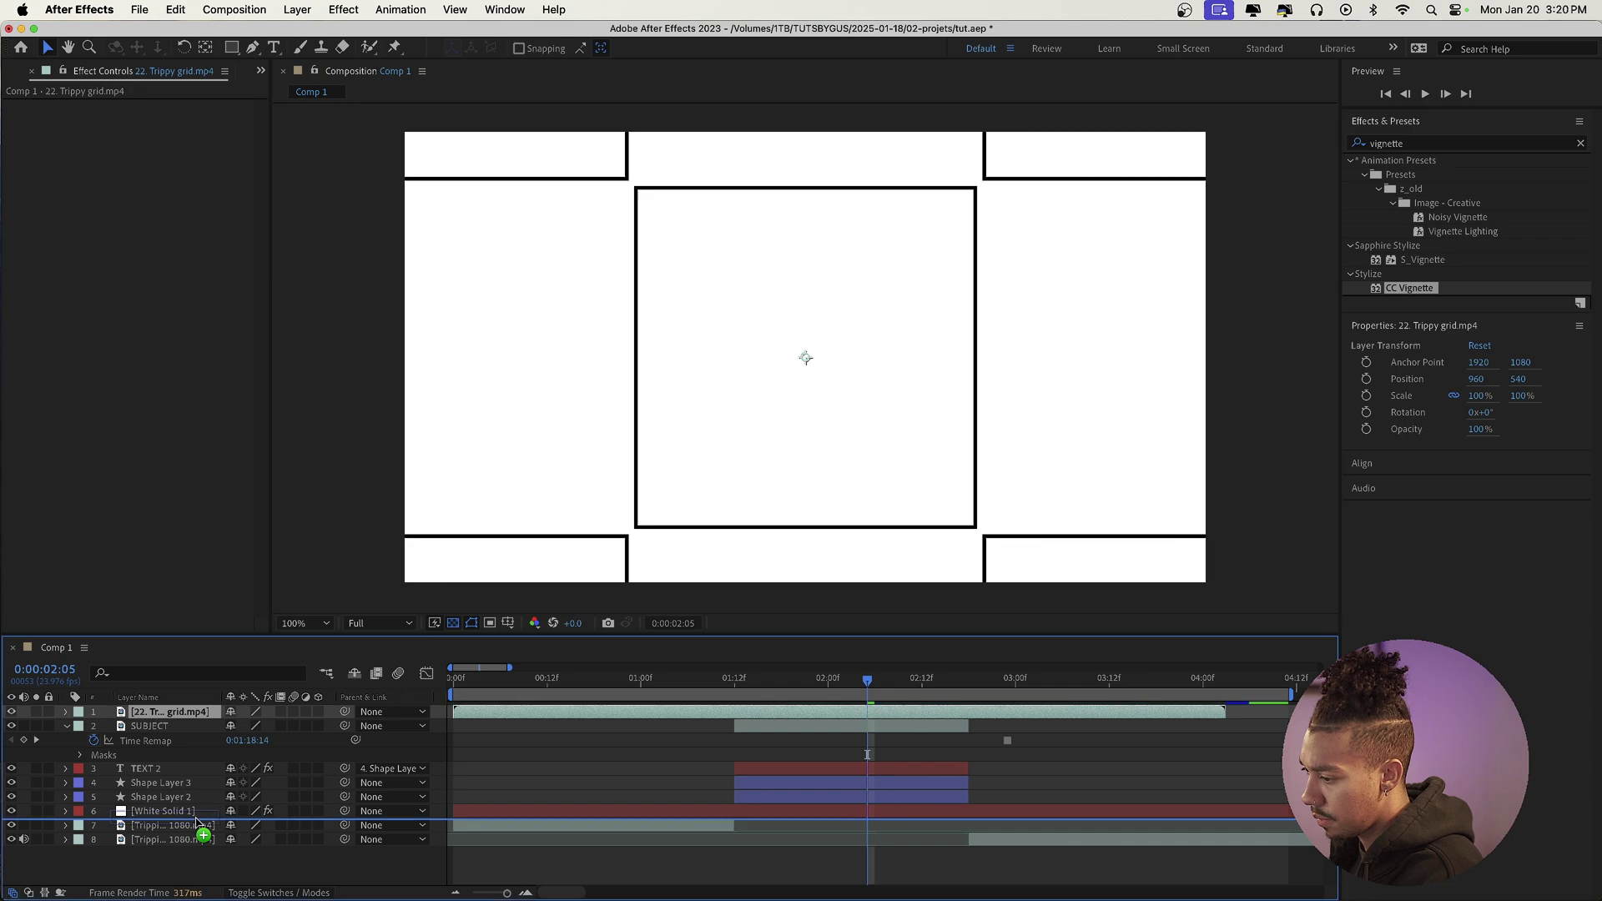
Trim the Trippy grid layer to the SUBJECT layer's duration and play back the composition around the freeze frame's start
{"action": "left_click", "coordinate": [740, 682]}
{"action": "key", "text": "z"}
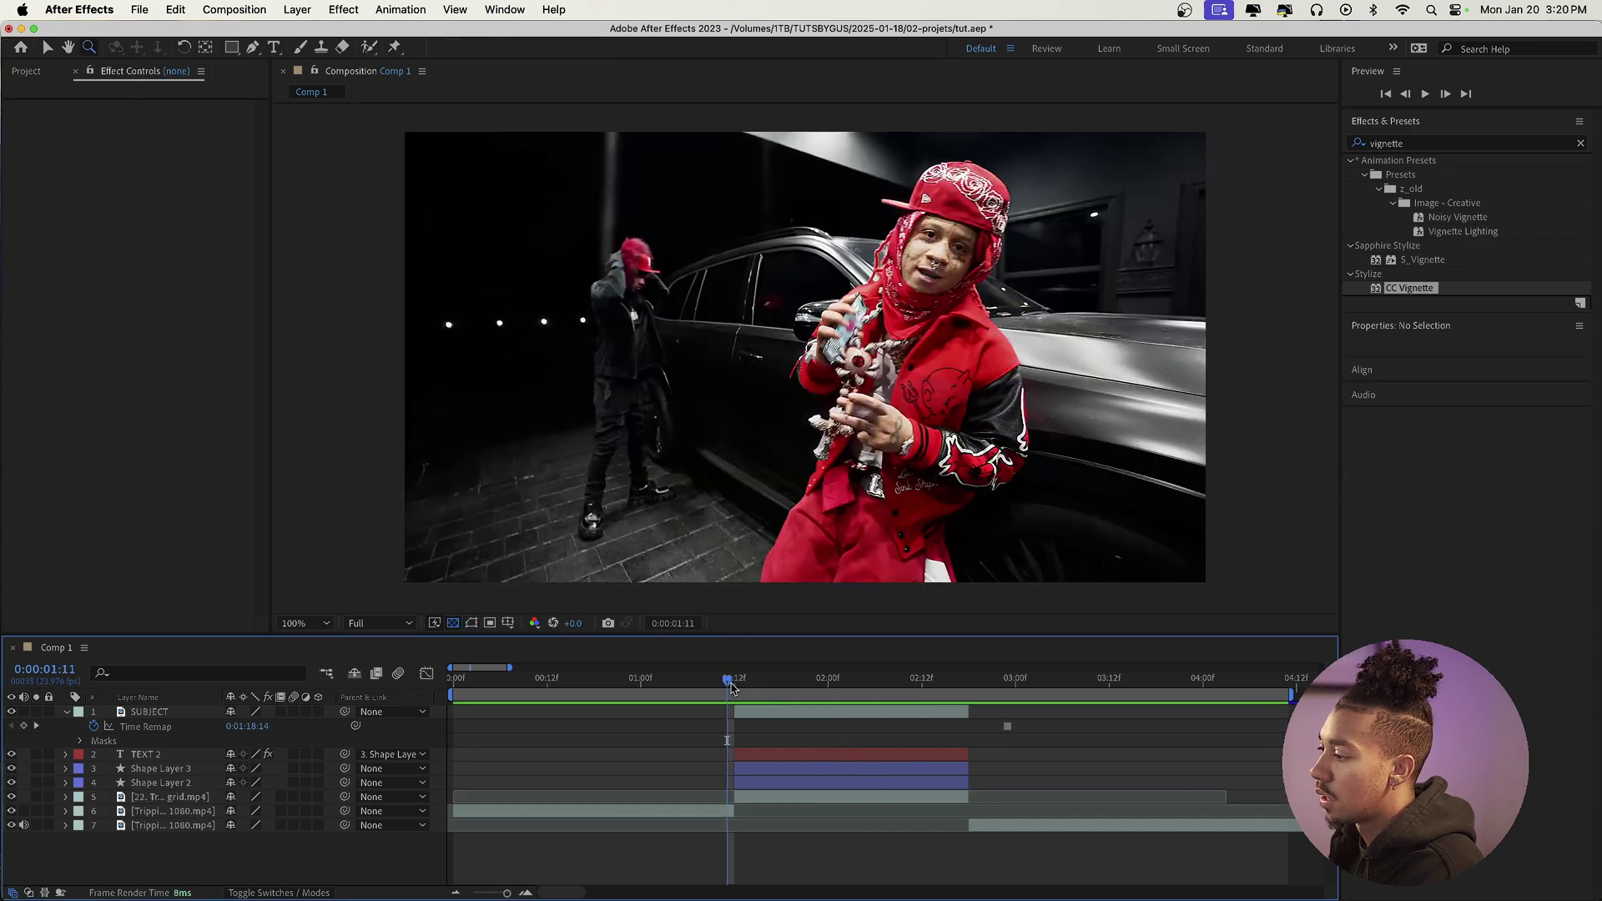
{"action": "key", "text": "space"}
{"action": "left_click", "coordinate": [719, 682]}
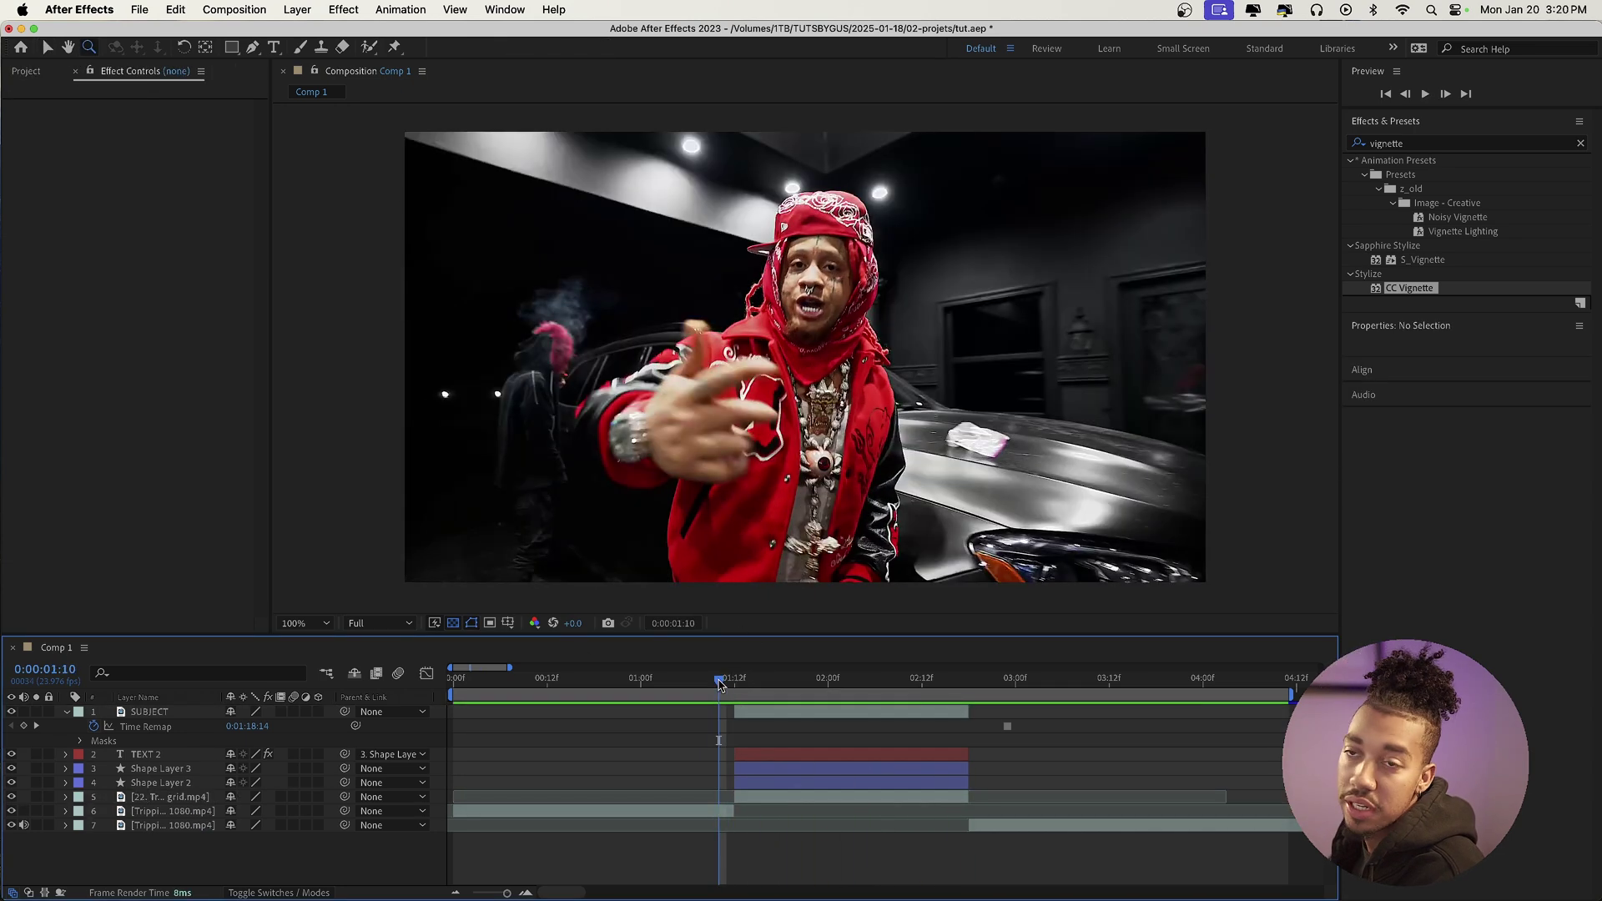
Switch to Finder and browse the GIFS folder for overlay GIFs, then return to the composition
{"action": "key", "text": "super+Tab"}
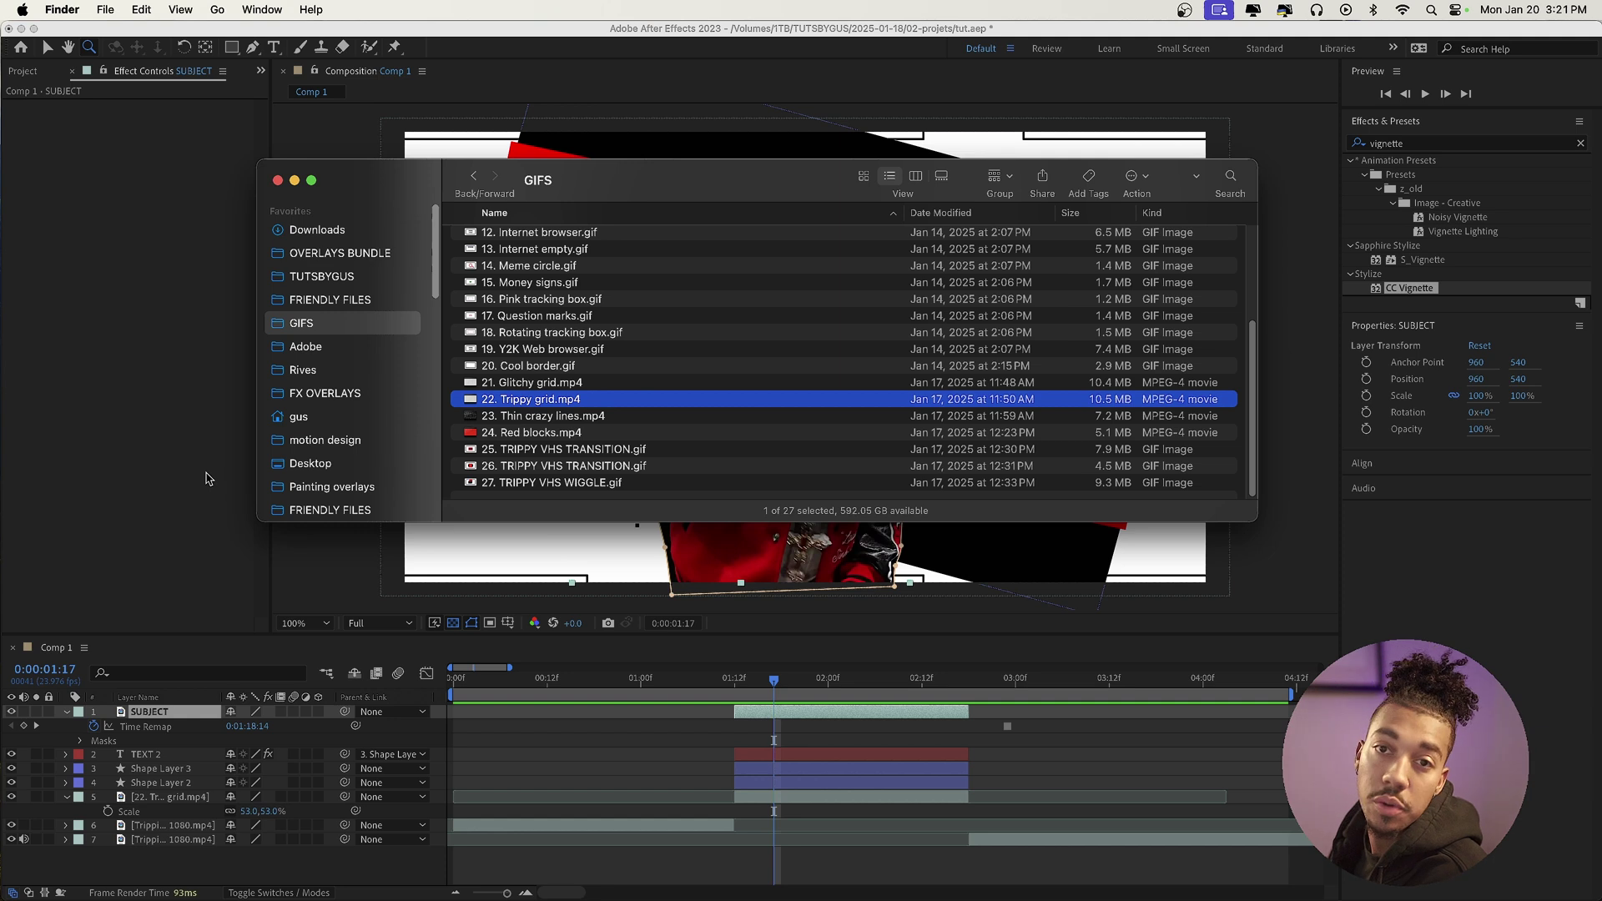
{"action": "scroll", "coordinate": [631, 367], "scroll_direction": "up", "scroll_amount": 5}
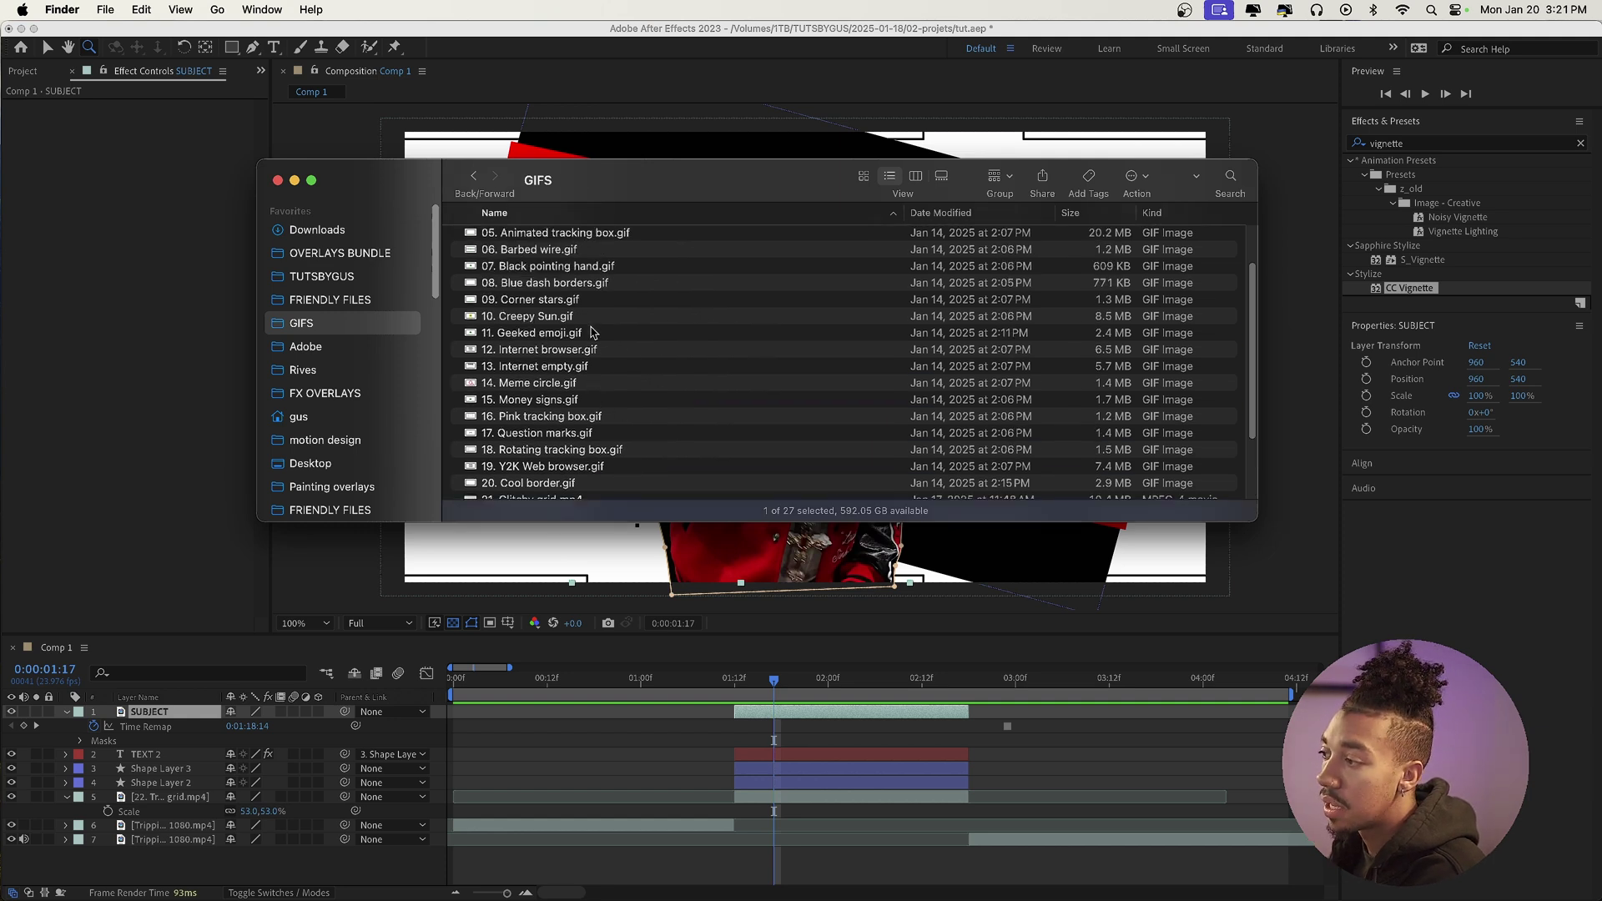
{"action": "left_click", "coordinate": [580, 315]}
{"action": "scroll", "coordinate": [565, 298], "scroll_direction": "up", "scroll_amount": 2}
{"action": "left_click", "coordinate": [565, 298]}
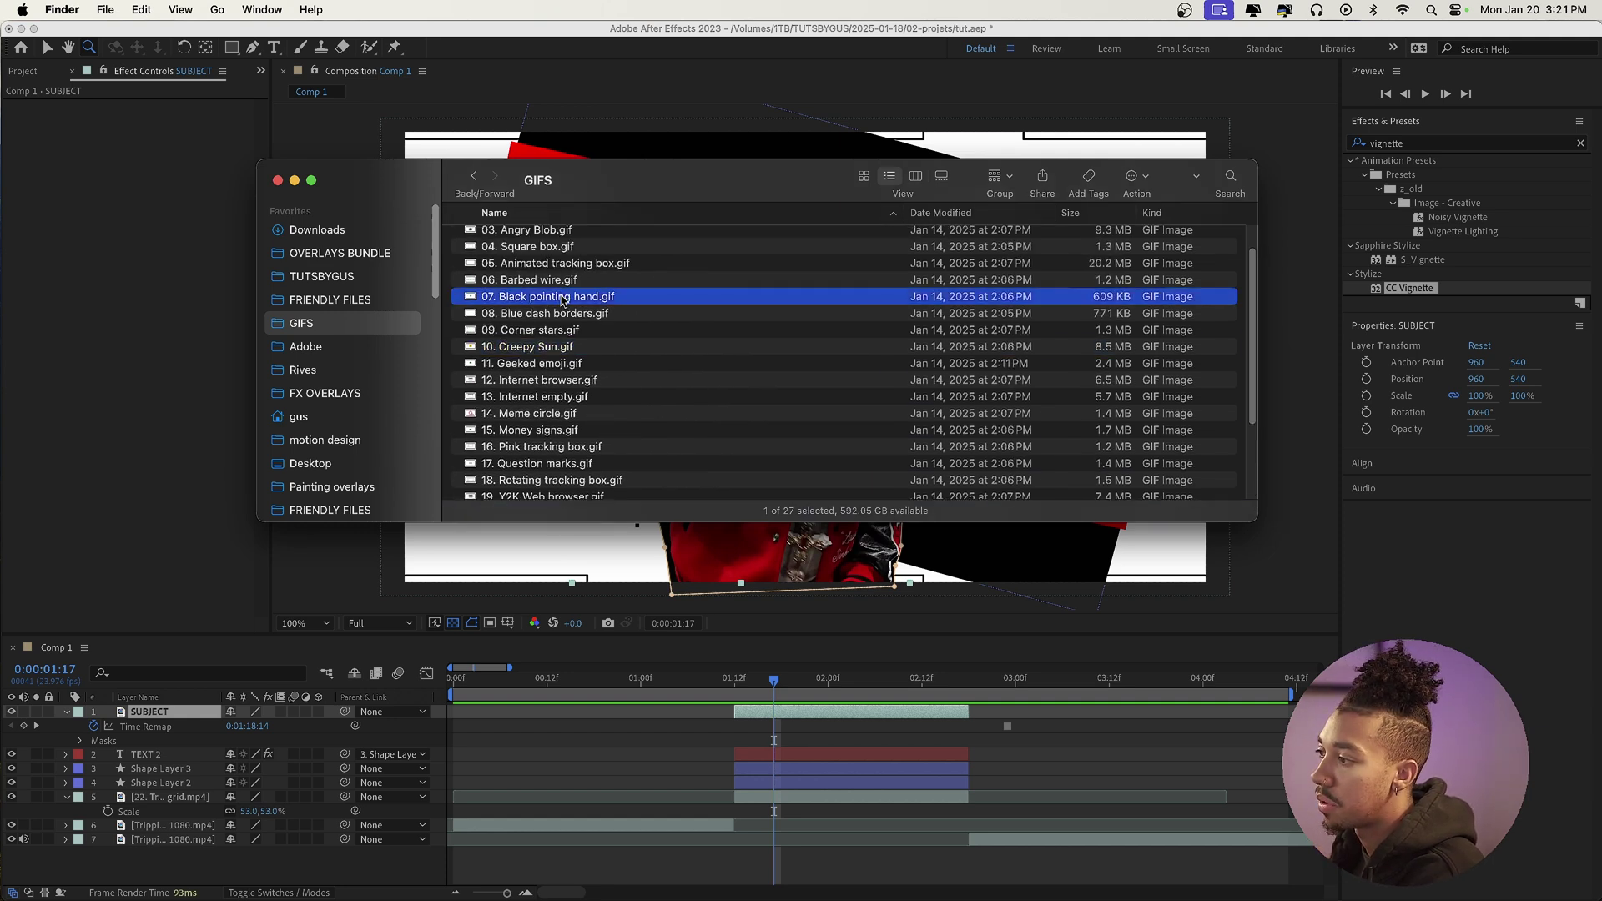
{"action": "scroll", "coordinate": [559, 302], "scroll_direction": "down", "scroll_amount": 4}
{"action": "left_click", "coordinate": [780, 716]}
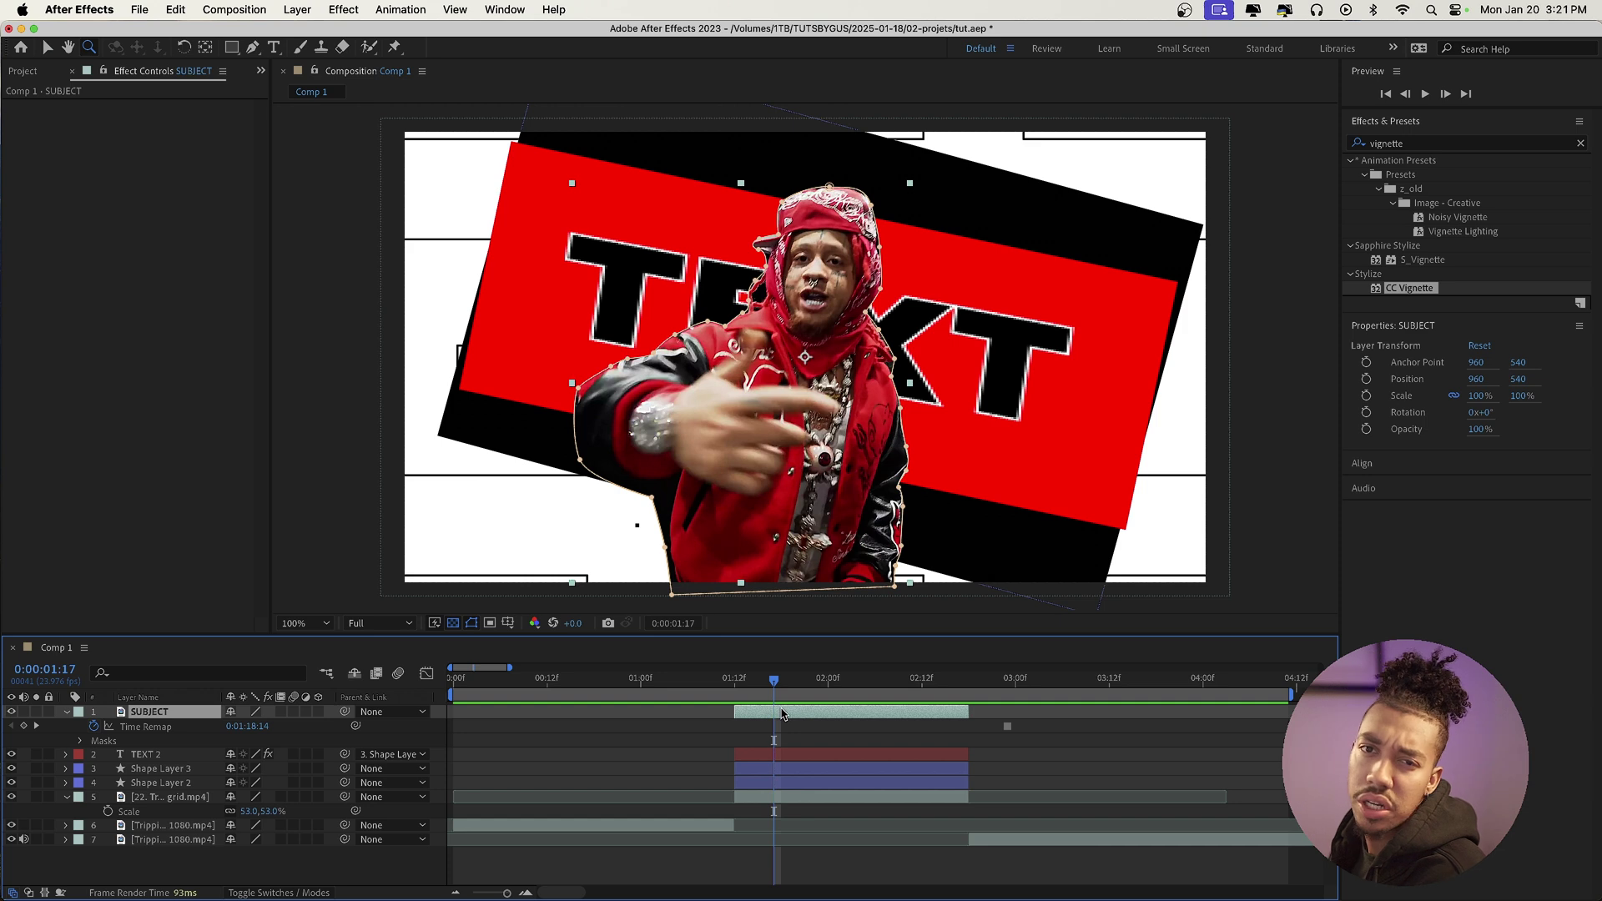
Preview overlays in the GIFS folder and add 05. Animated tracking box, 11. Geeked emoji, 15. Money signs and 16. Pink tracking box above SUBJECT
{"action": "mouse_move", "coordinate": [1282, 895]}
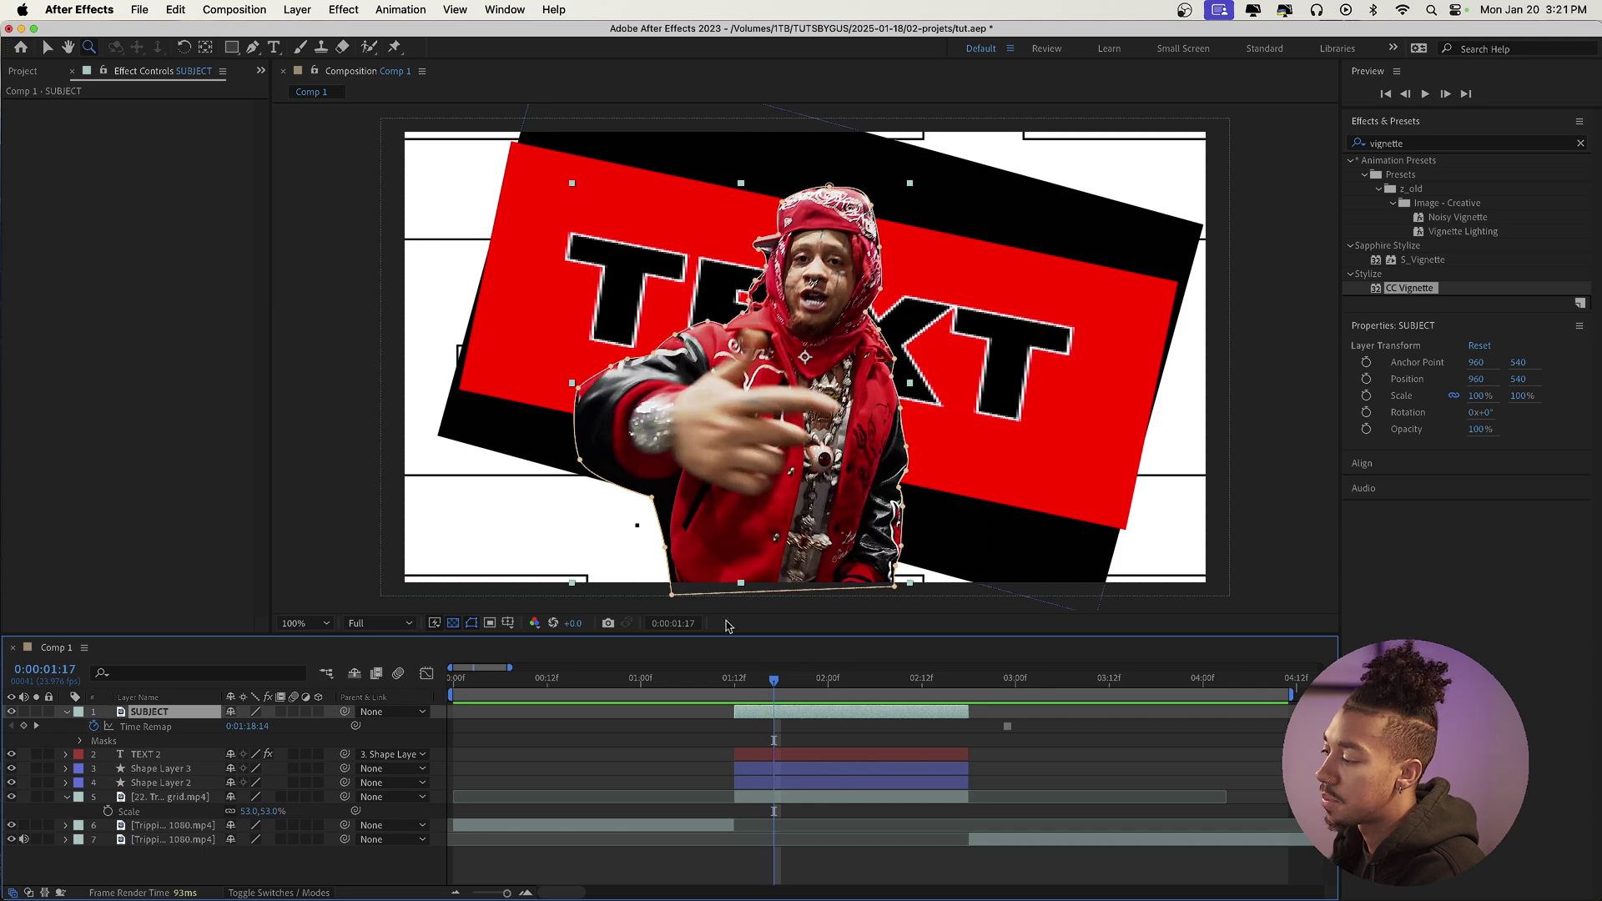
{"action": "key", "text": "super+Tab"}
{"action": "key", "text": "space"}
{"action": "key", "text": "space"}
{"action": "left_click", "coordinate": [519, 289]}
{"action": "key", "text": "space"}
{"action": "key", "text": "space"}
{"action": "left_click", "coordinate": [514, 307]}
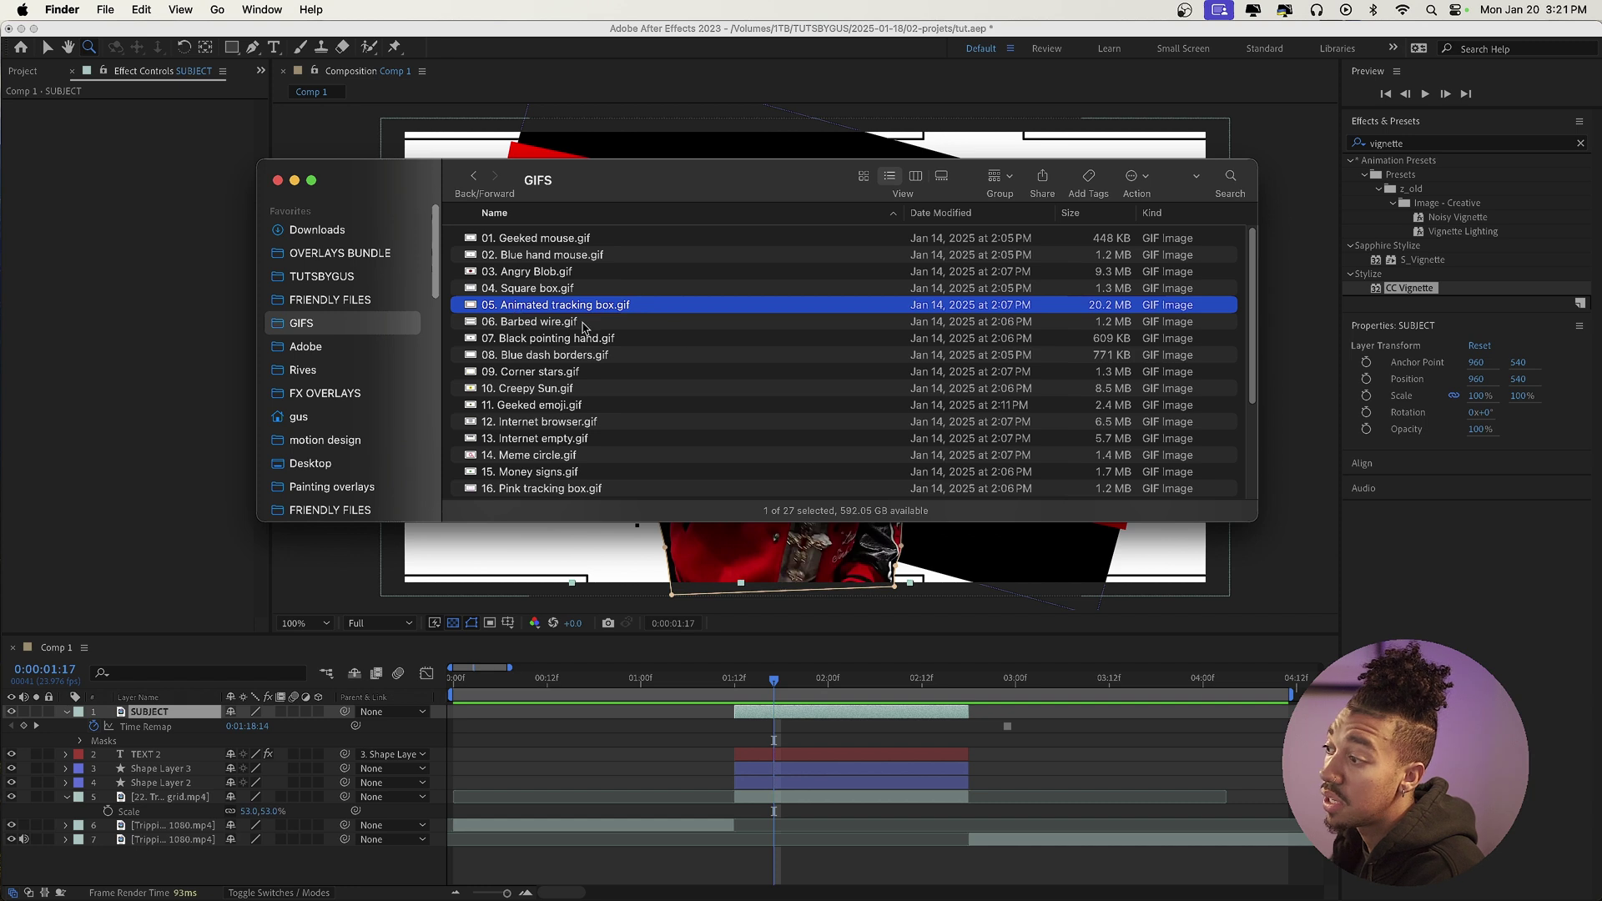
{"action": "key", "text": "space"}
{"action": "key", "text": "space"}
{"action": "left_click", "coordinate": [870, 815]}
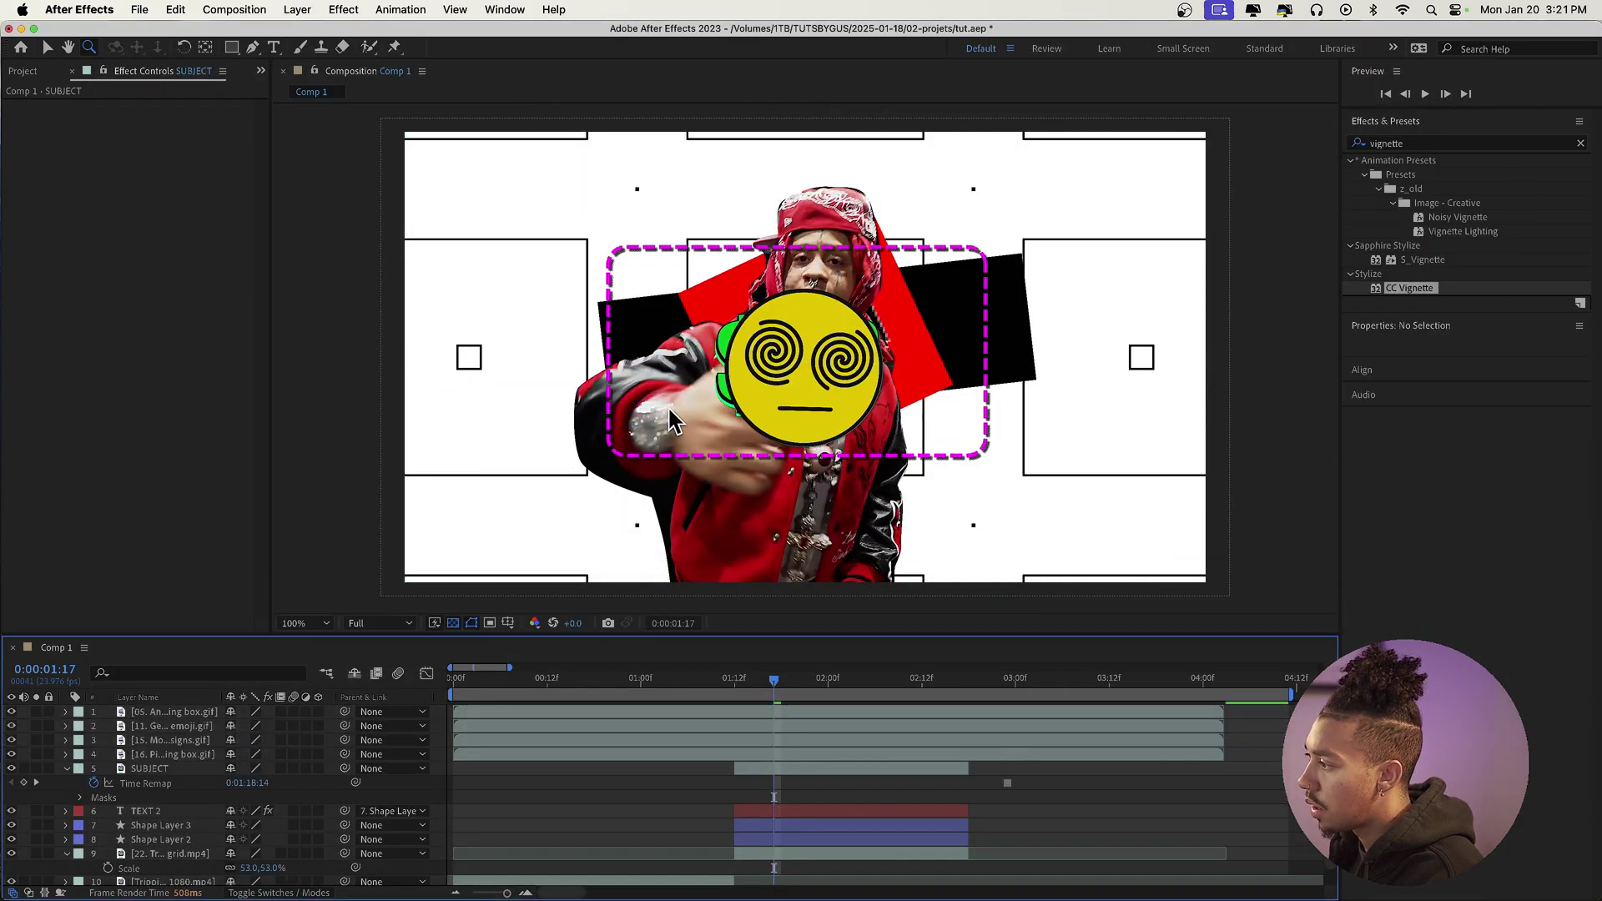
Set the scale of the 05. Animated tracking box layer to 41%
{"action": "left_click", "coordinate": [184, 715]}
{"action": "key", "text": "v"}
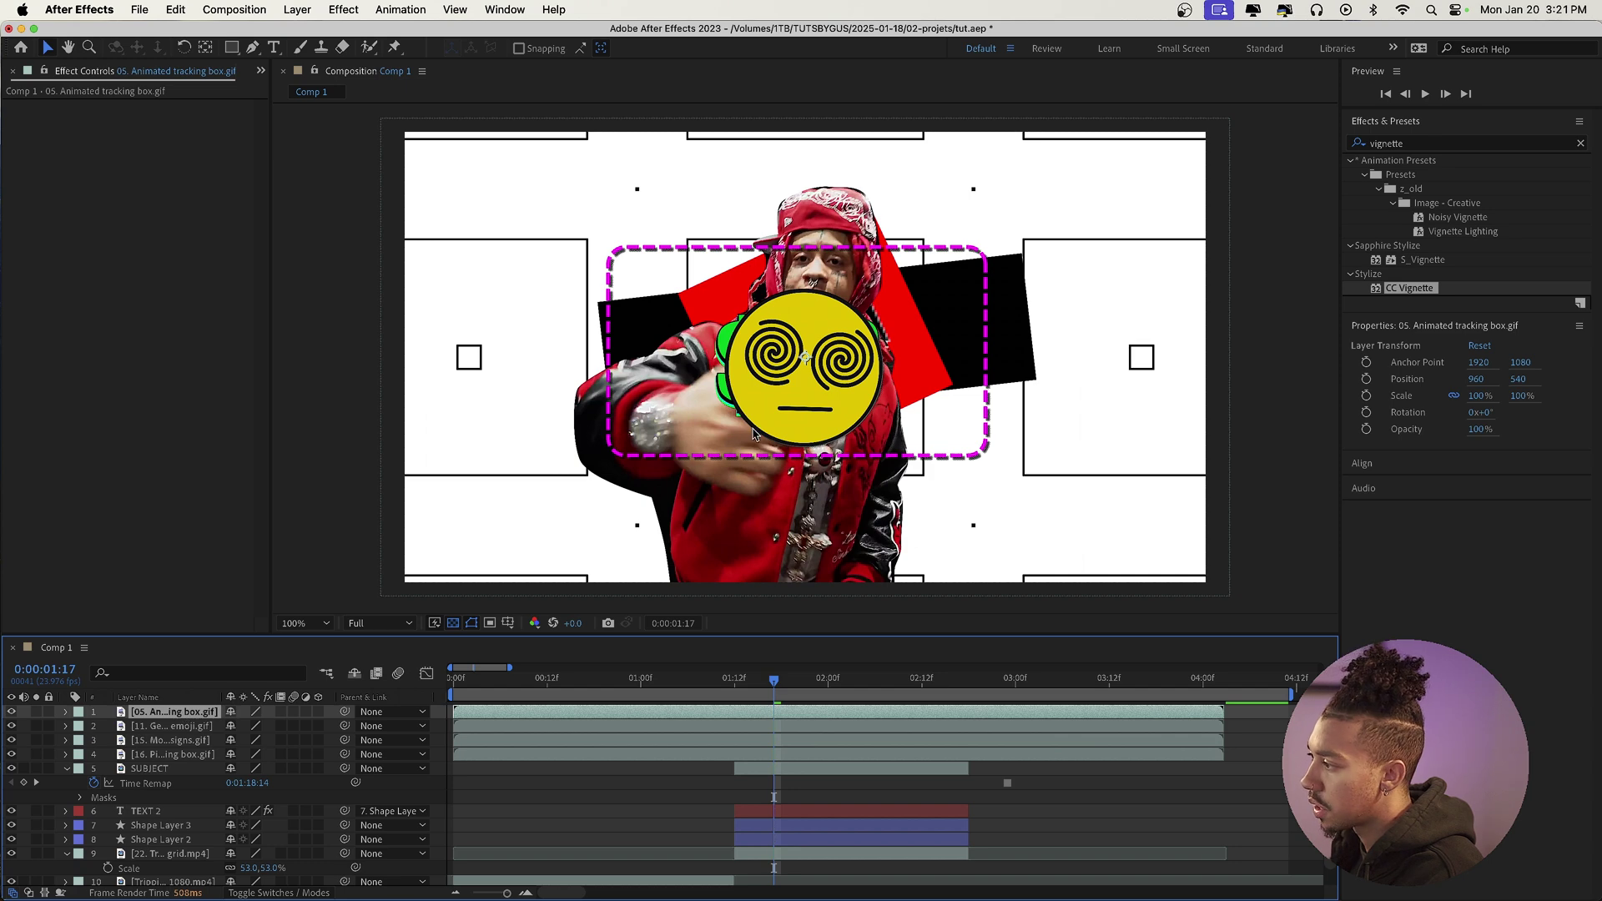
{"action": "key", "text": "s"}
{"action": "left_click_drag", "start_coordinate": [262, 729], "coordinate": [184, 725]}
Move the Geeked emoji to the frame's upper-left at 320, 212, and the money signs to the lower-right at 132% scale
{"action": "left_click", "coordinate": [175, 741]}
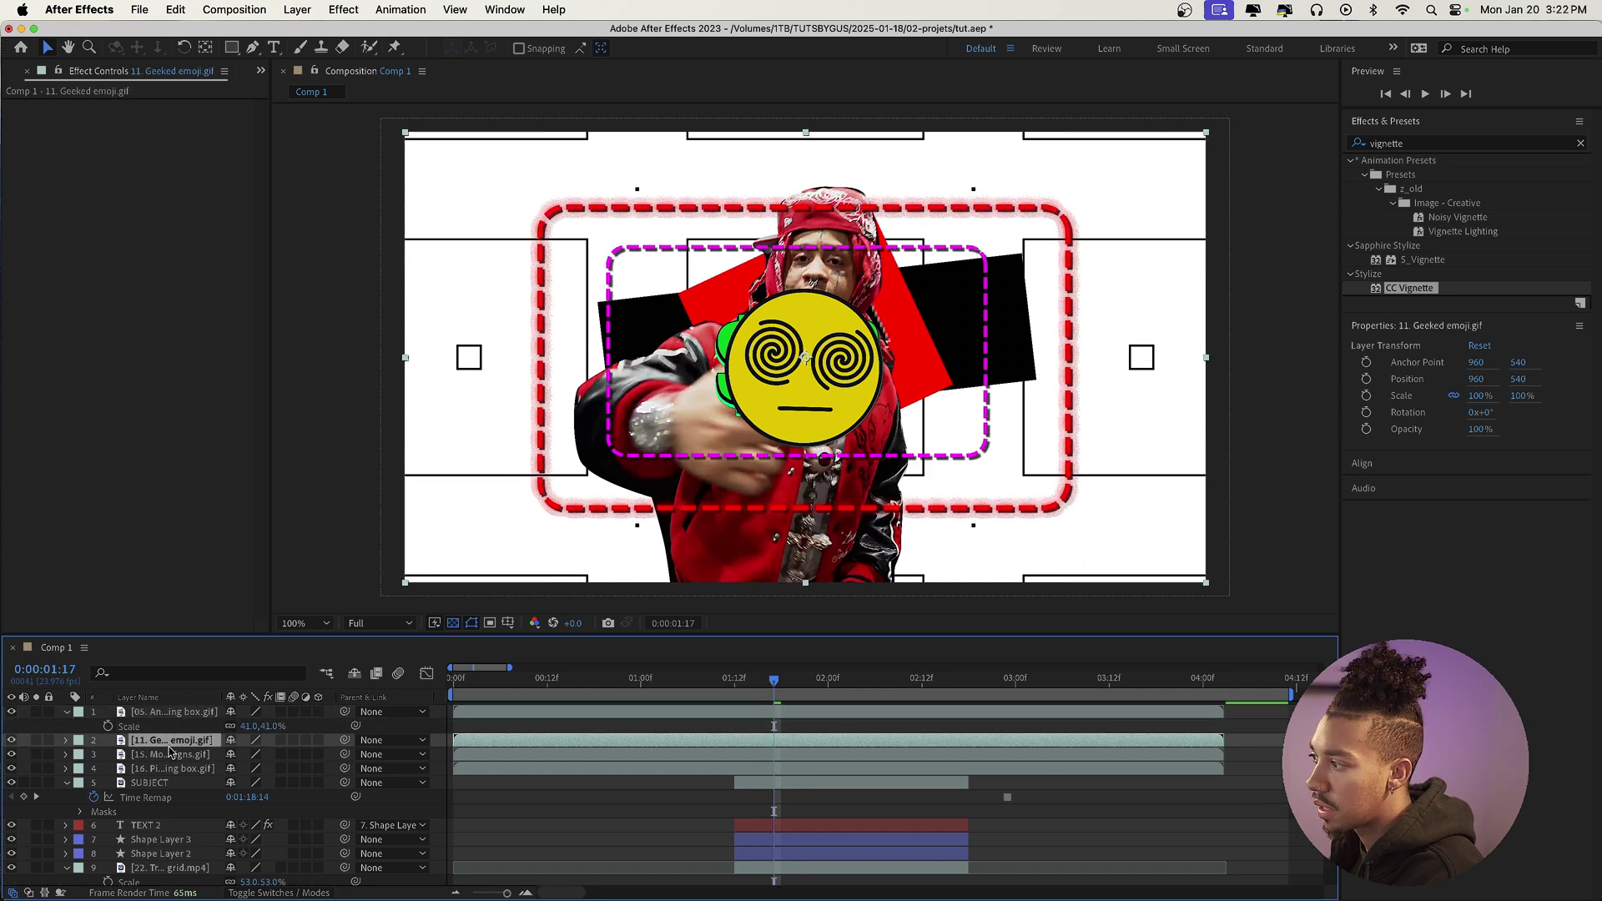
{"action": "left_click_drag", "start_coordinate": [869, 406], "coordinate": [565, 264]}
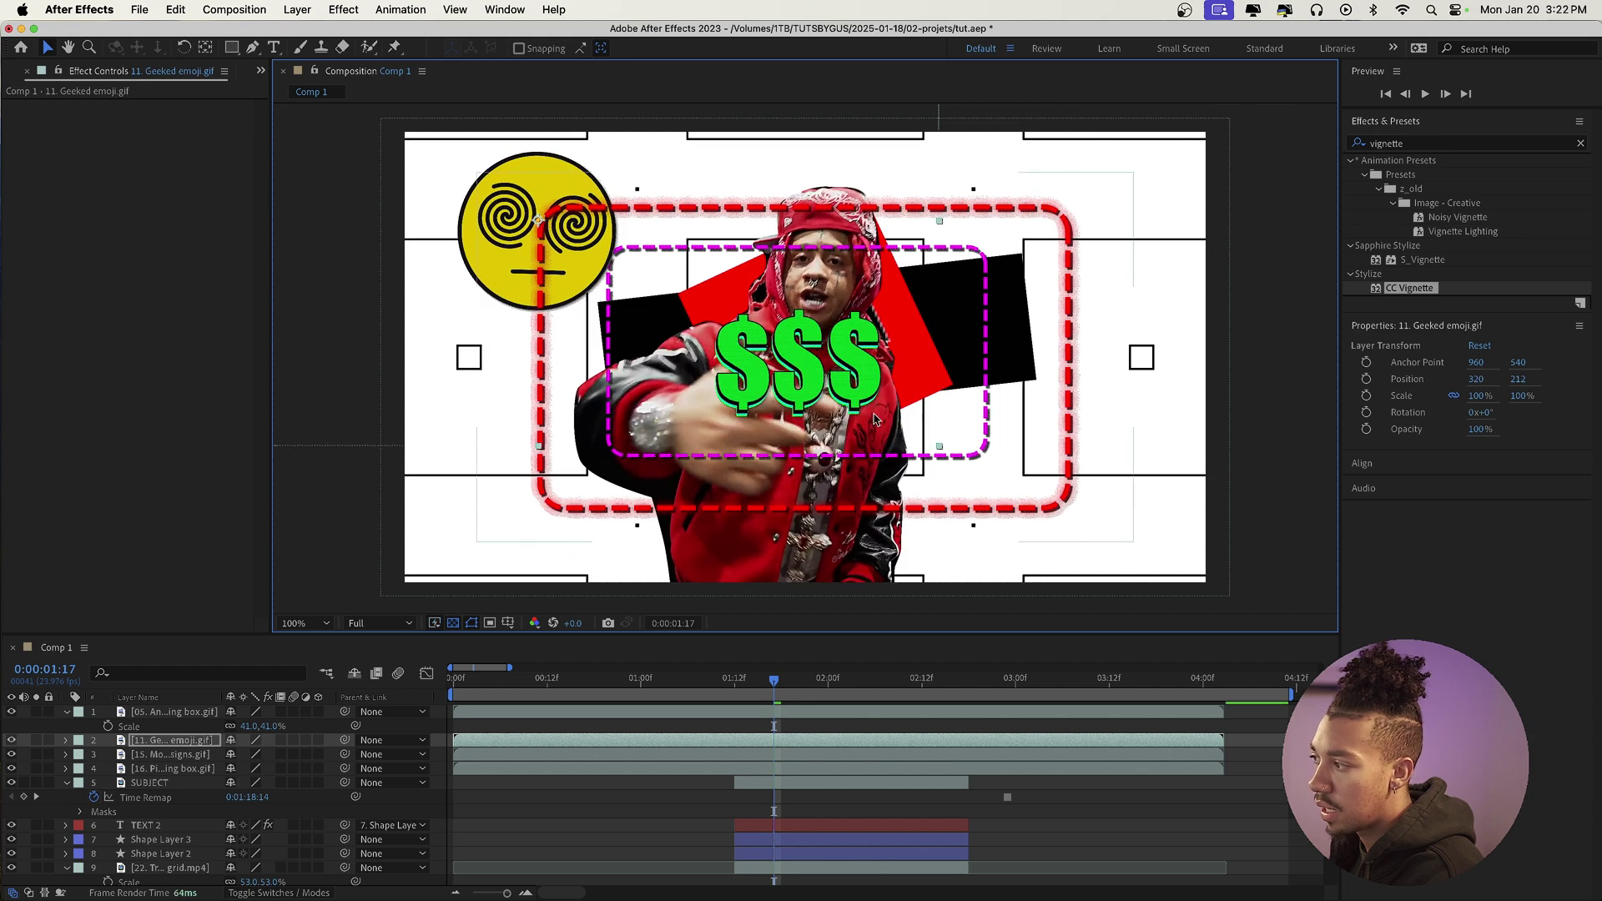
{"action": "left_click_drag", "start_coordinate": [832, 383], "coordinate": [1078, 494]}
{"action": "key", "text": "s"}
{"action": "left_click_drag", "start_coordinate": [253, 768], "coordinate": [275, 792]}
Scale the 16. Pink tracking box layer to 139% and move it between Shape Layer 2 and the Trippy grid layer
{"action": "left_click", "coordinate": [143, 784]}
{"action": "key", "text": "s"}
{"action": "left_click_drag", "start_coordinate": [177, 784], "coordinate": [163, 830]}
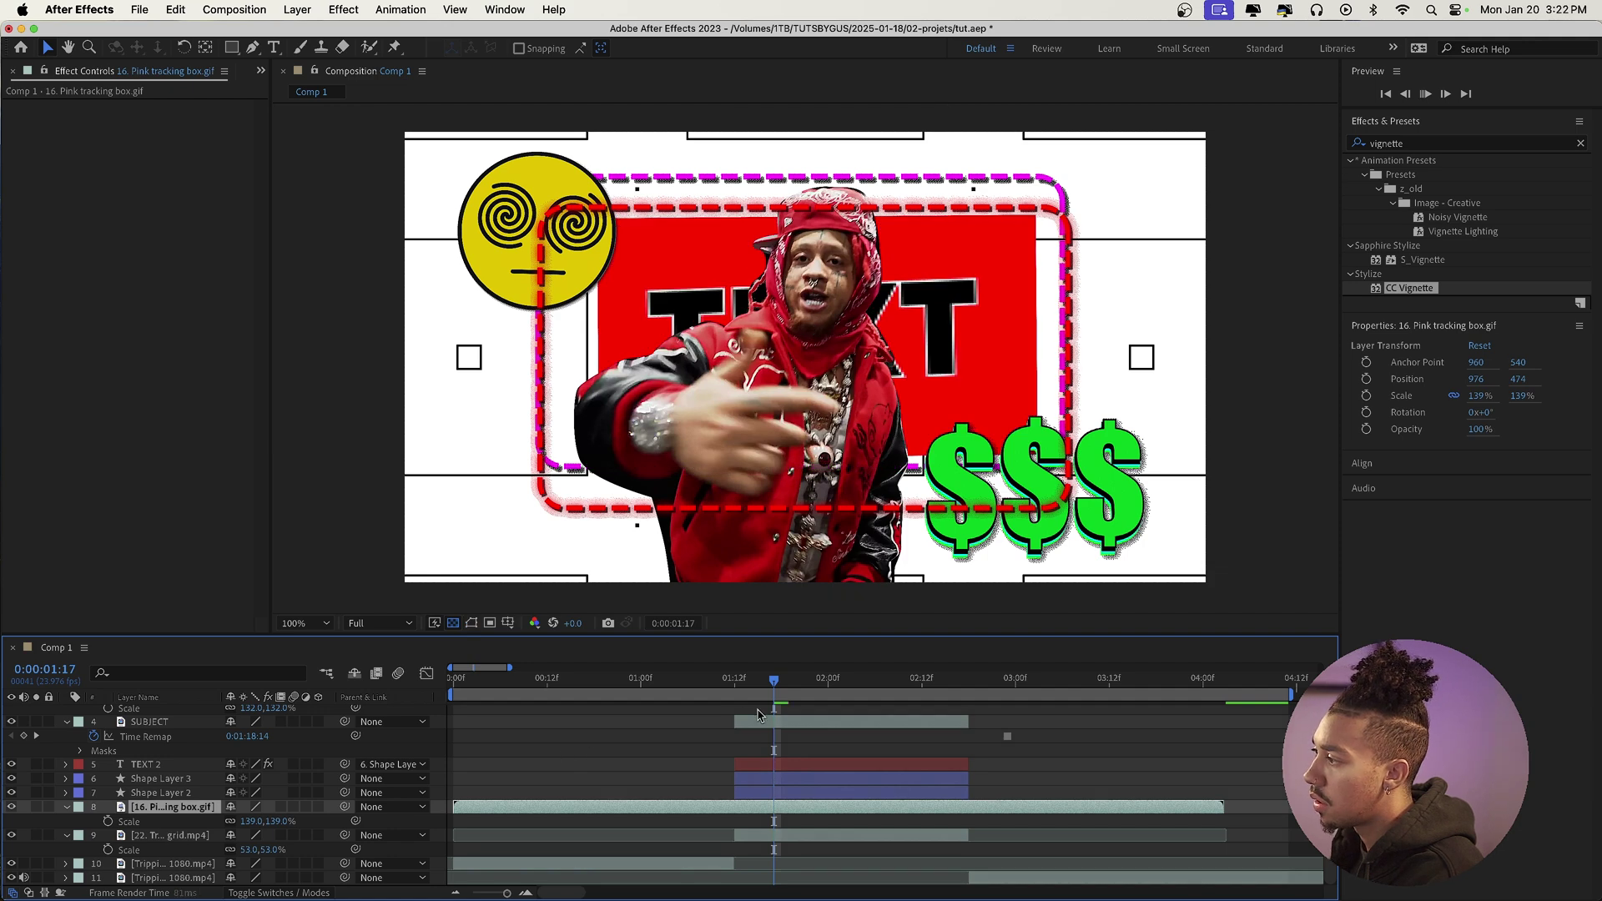
Trim the four GIF layers to the SUBJECT layer's duration and play back the composition from 0:00:01:12
{"action": "scroll", "coordinate": [758, 715], "scroll_direction": "up", "scroll_amount": 2}
{"action": "left_click", "coordinate": [735, 681]}
{"action": "key", "text": "space"}
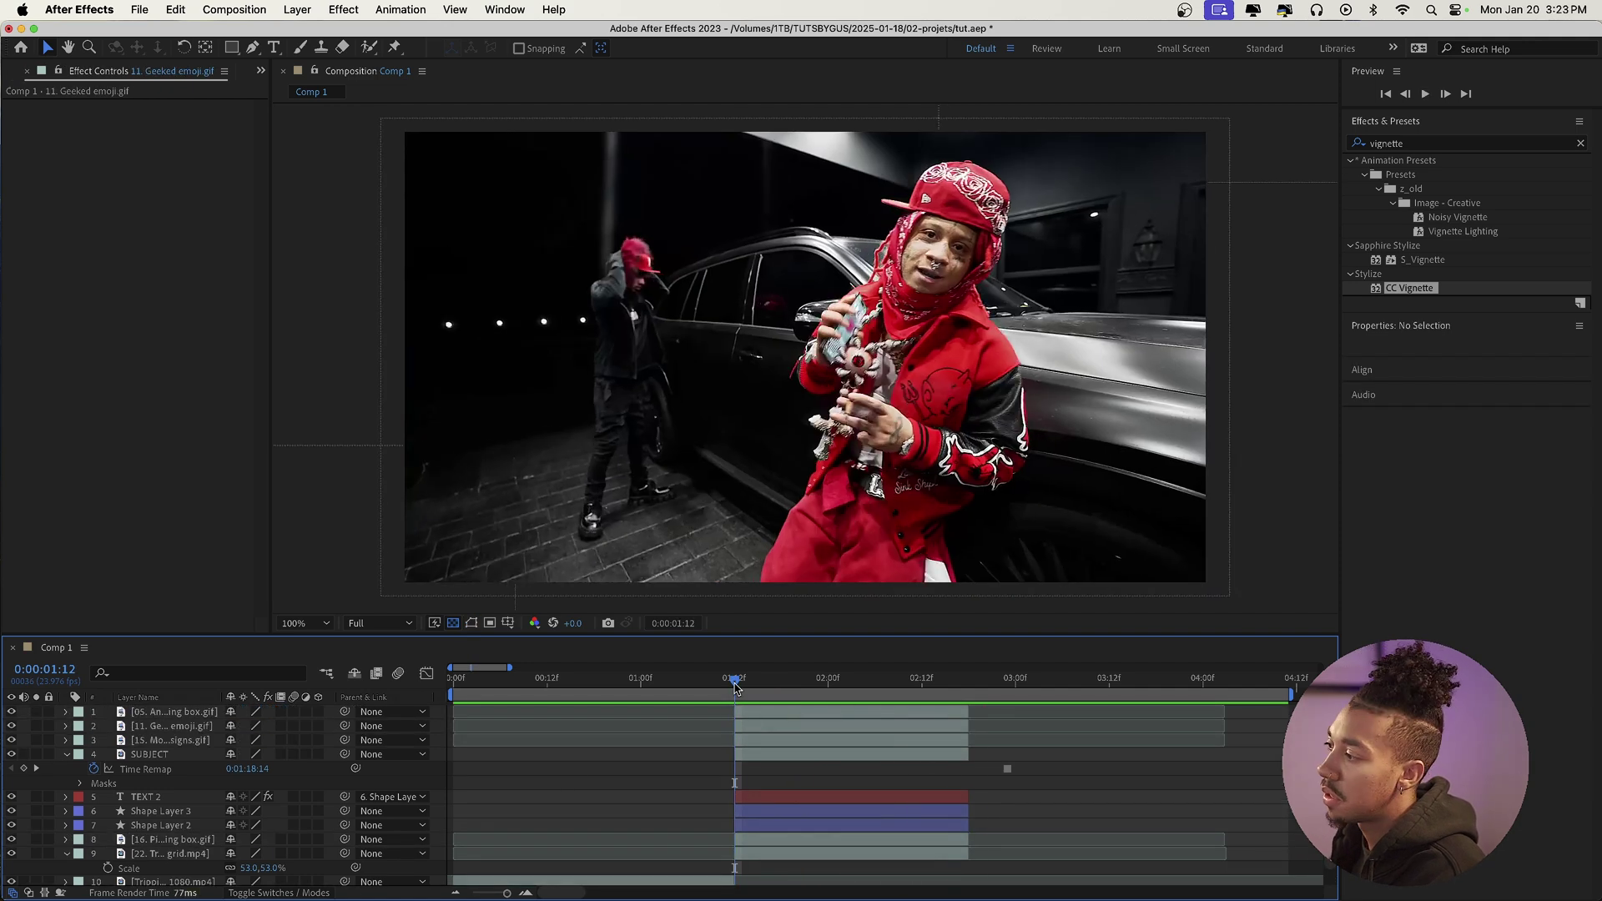
{"action": "key", "text": "space"}
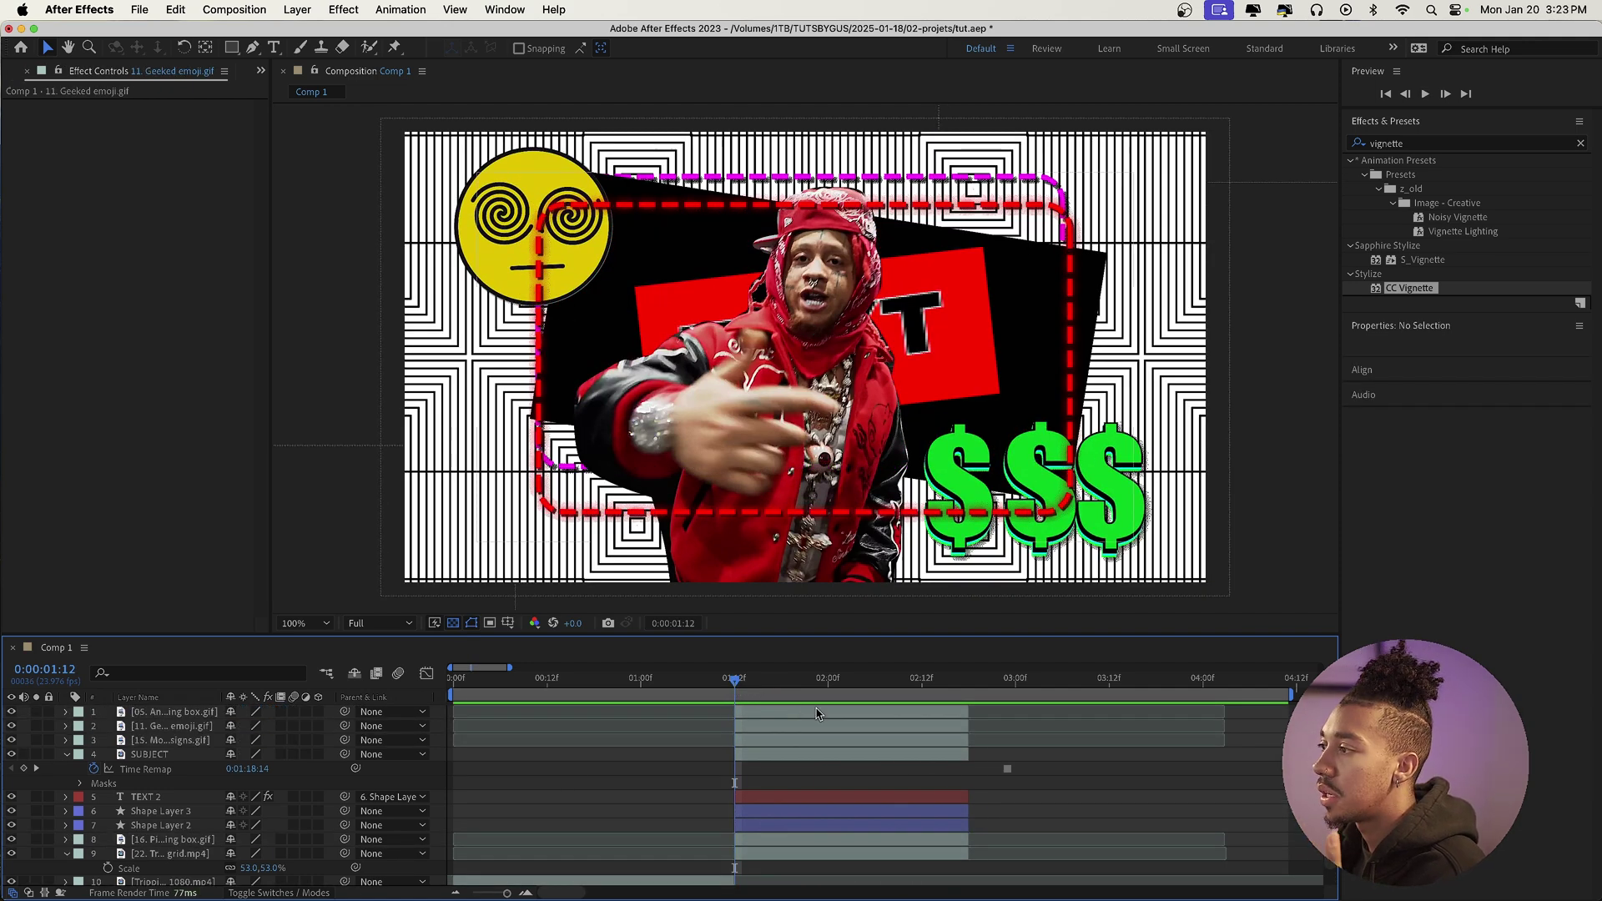
Move the 11. Geeked emoji layer above the Animated tracking box layer
{"action": "key", "text": "super+]"}
{"action": "key", "text": "Page_Down"}
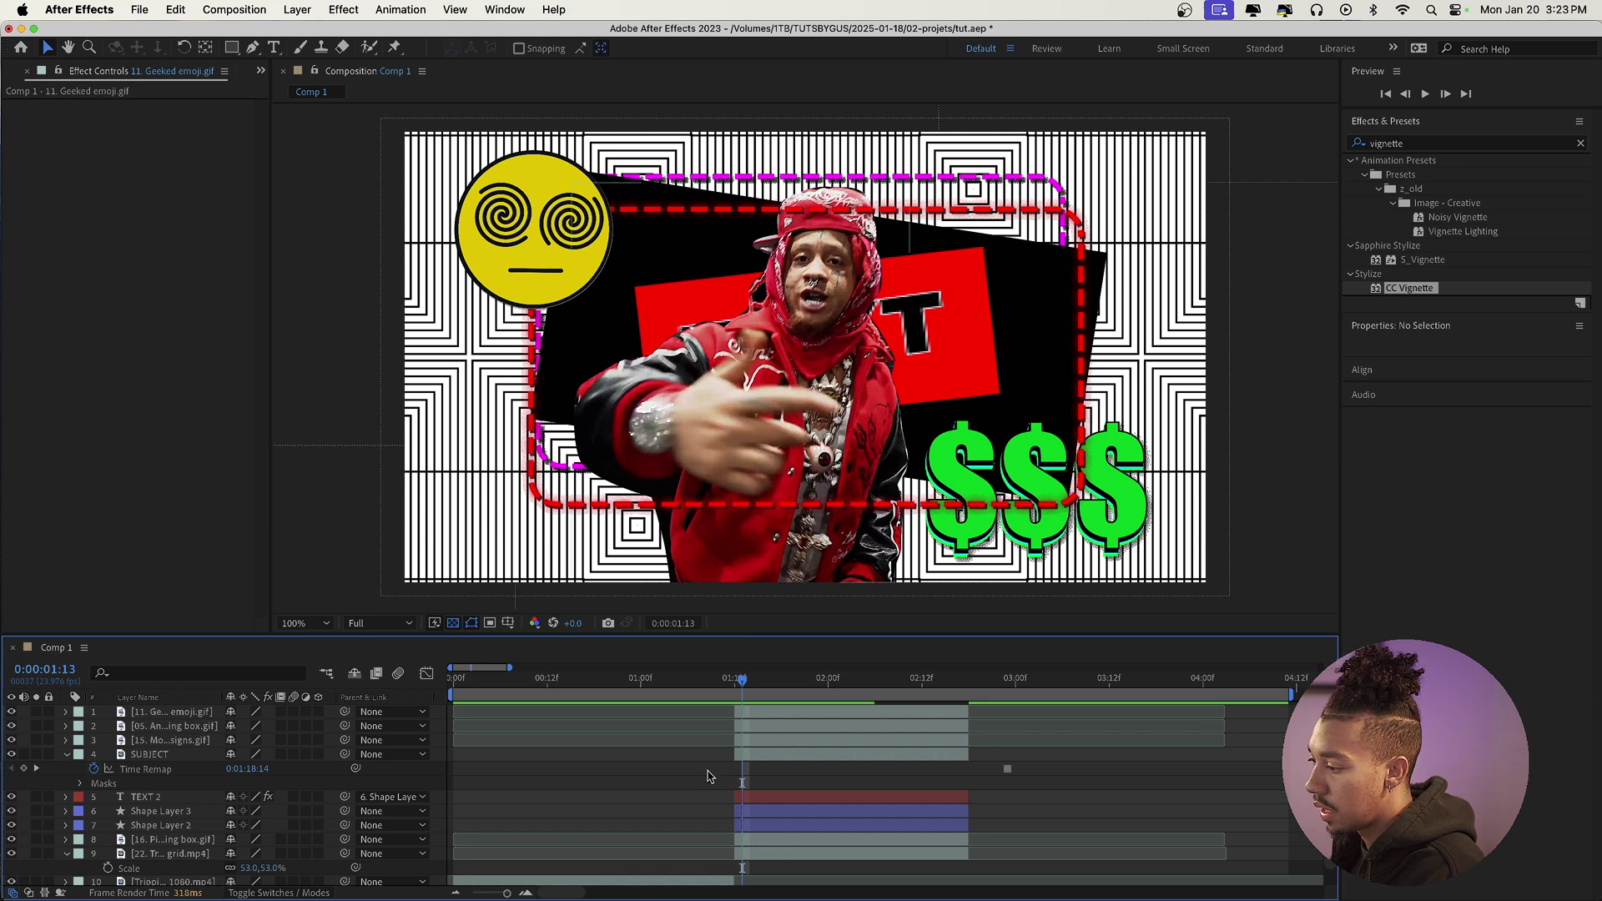
Create an adjustment layer over the freeze-frame section and apply the 16. ESSENTIAL Low fps preset to it
{"action": "key", "text": "super+alt+y"}
{"action": "key", "text": "Page_Down"}
{"action": "key", "text": "super+5"}
{"action": "type", "text": "essential"}
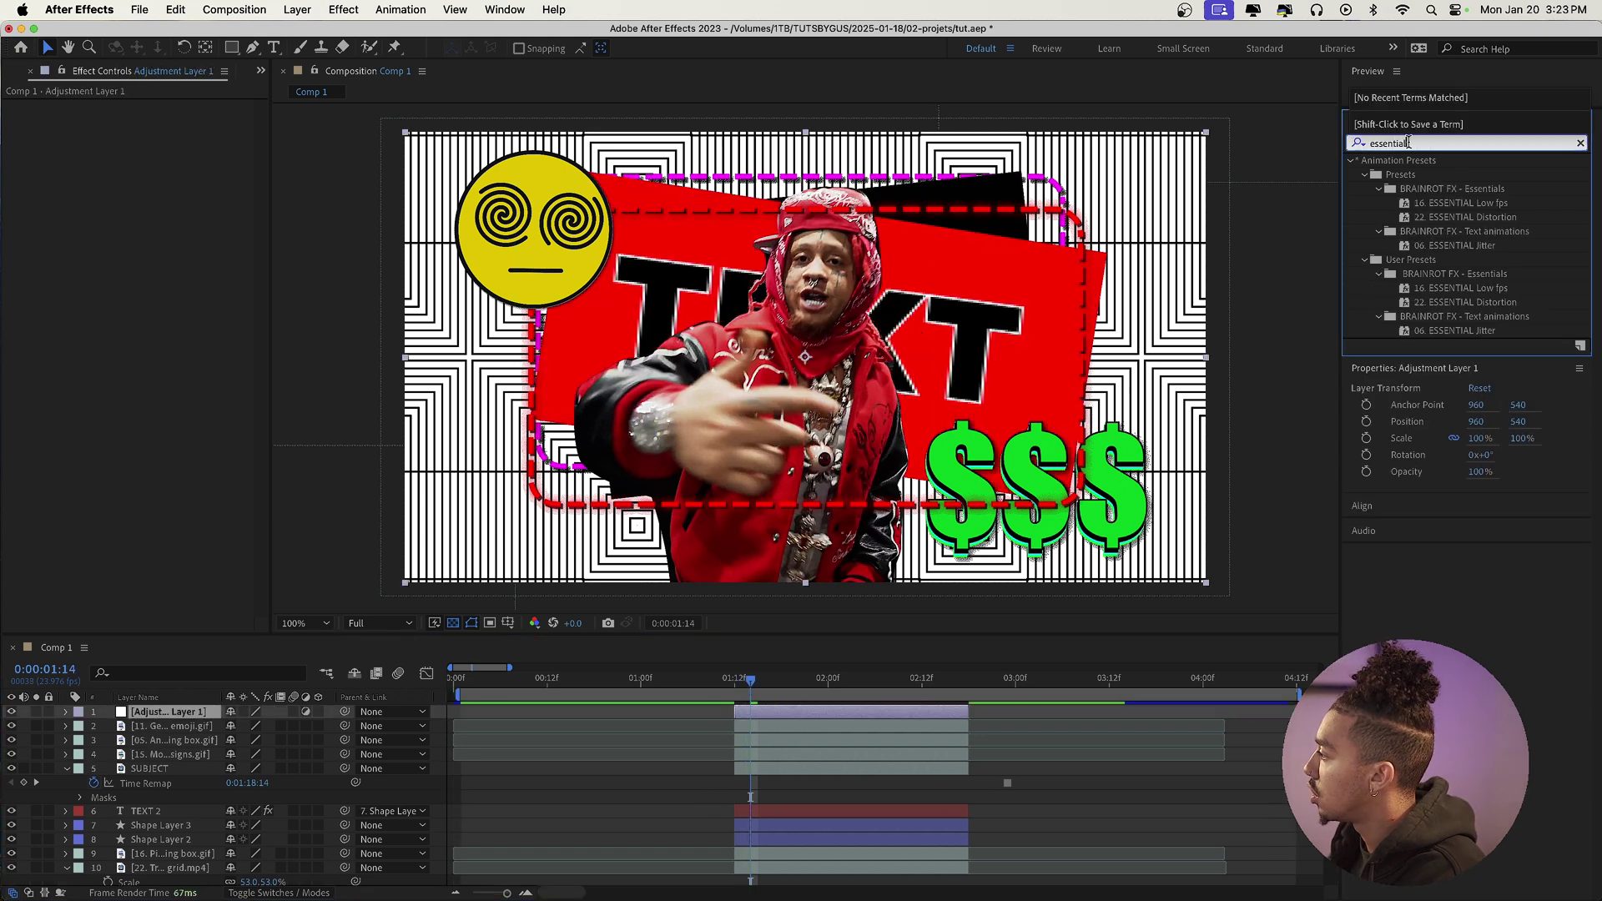
{"action": "left_click_drag", "start_coordinate": [1452, 205], "coordinate": [752, 714]}
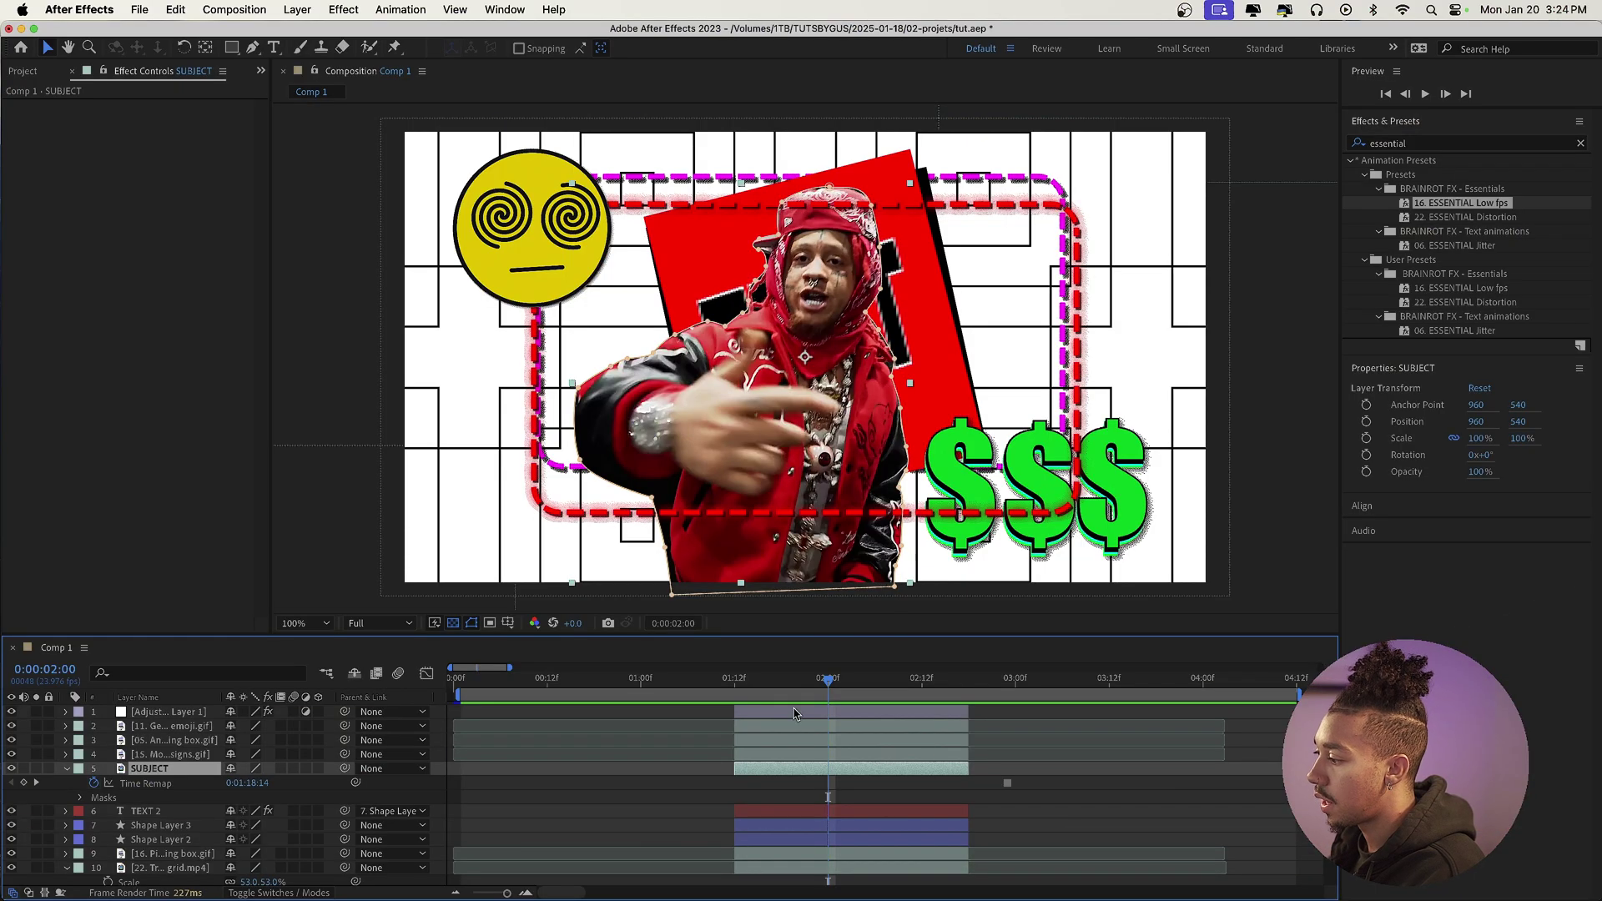
Apply the Stroke effect to the SUBJECT layer along Mask 1 with a brush size of 5
{"action": "right_click", "coordinate": [794, 771]}
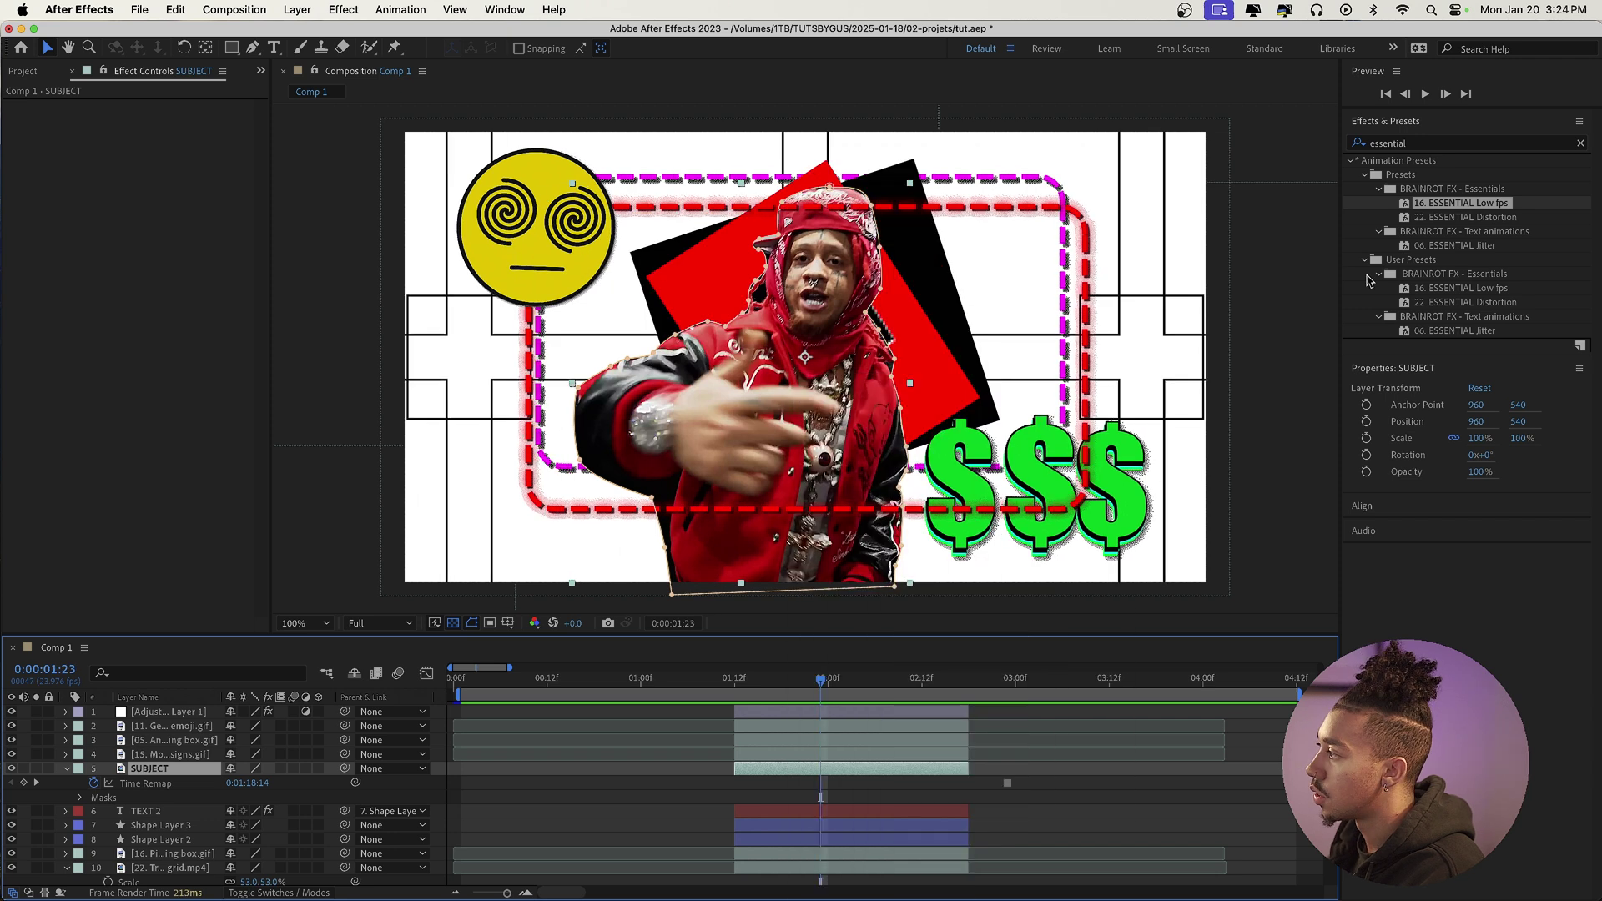
{"action": "left_click", "coordinate": [1410, 143]}
{"action": "type", "text": "stroke"}
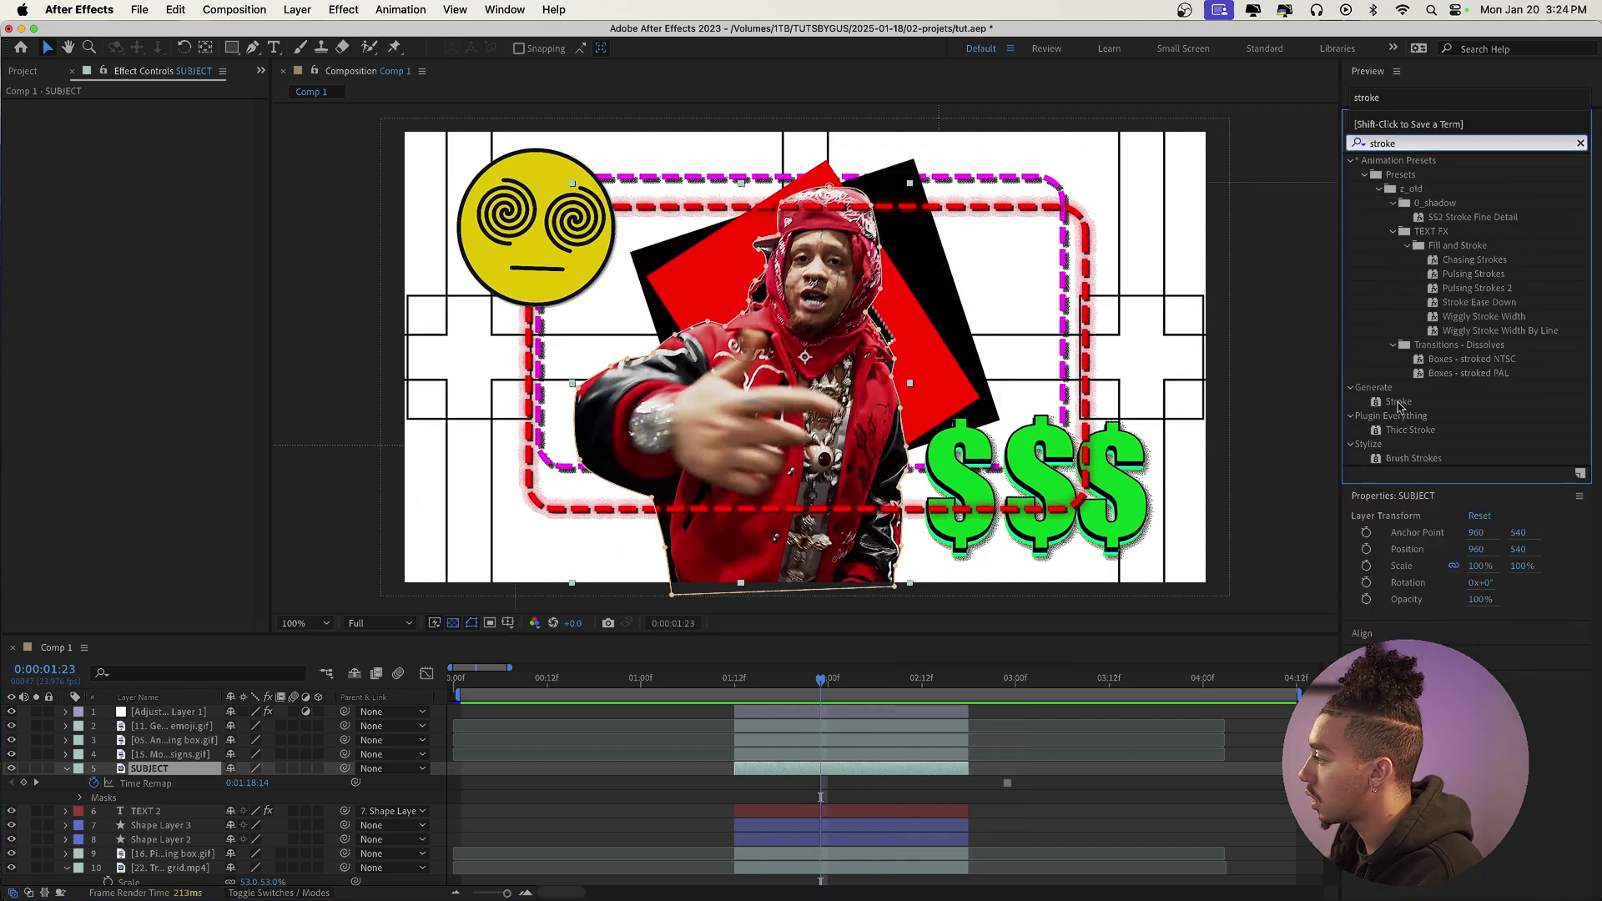
{"action": "double_click", "coordinate": [1398, 403]}
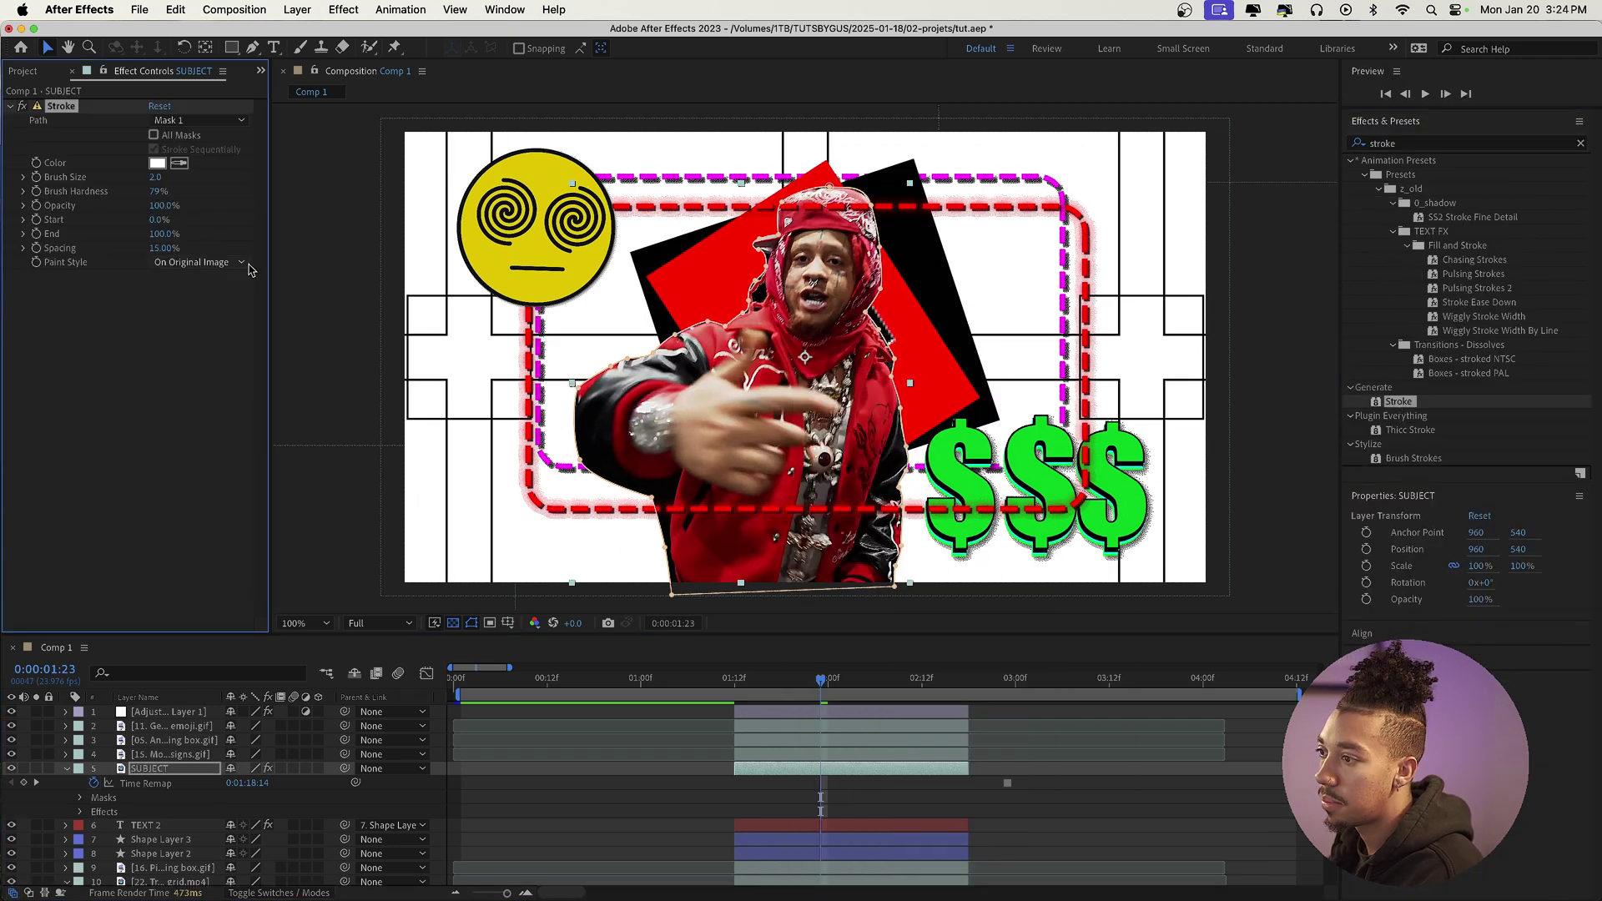
{"action": "left_click_drag", "start_coordinate": [264, 177], "coordinate": [183, 180]}
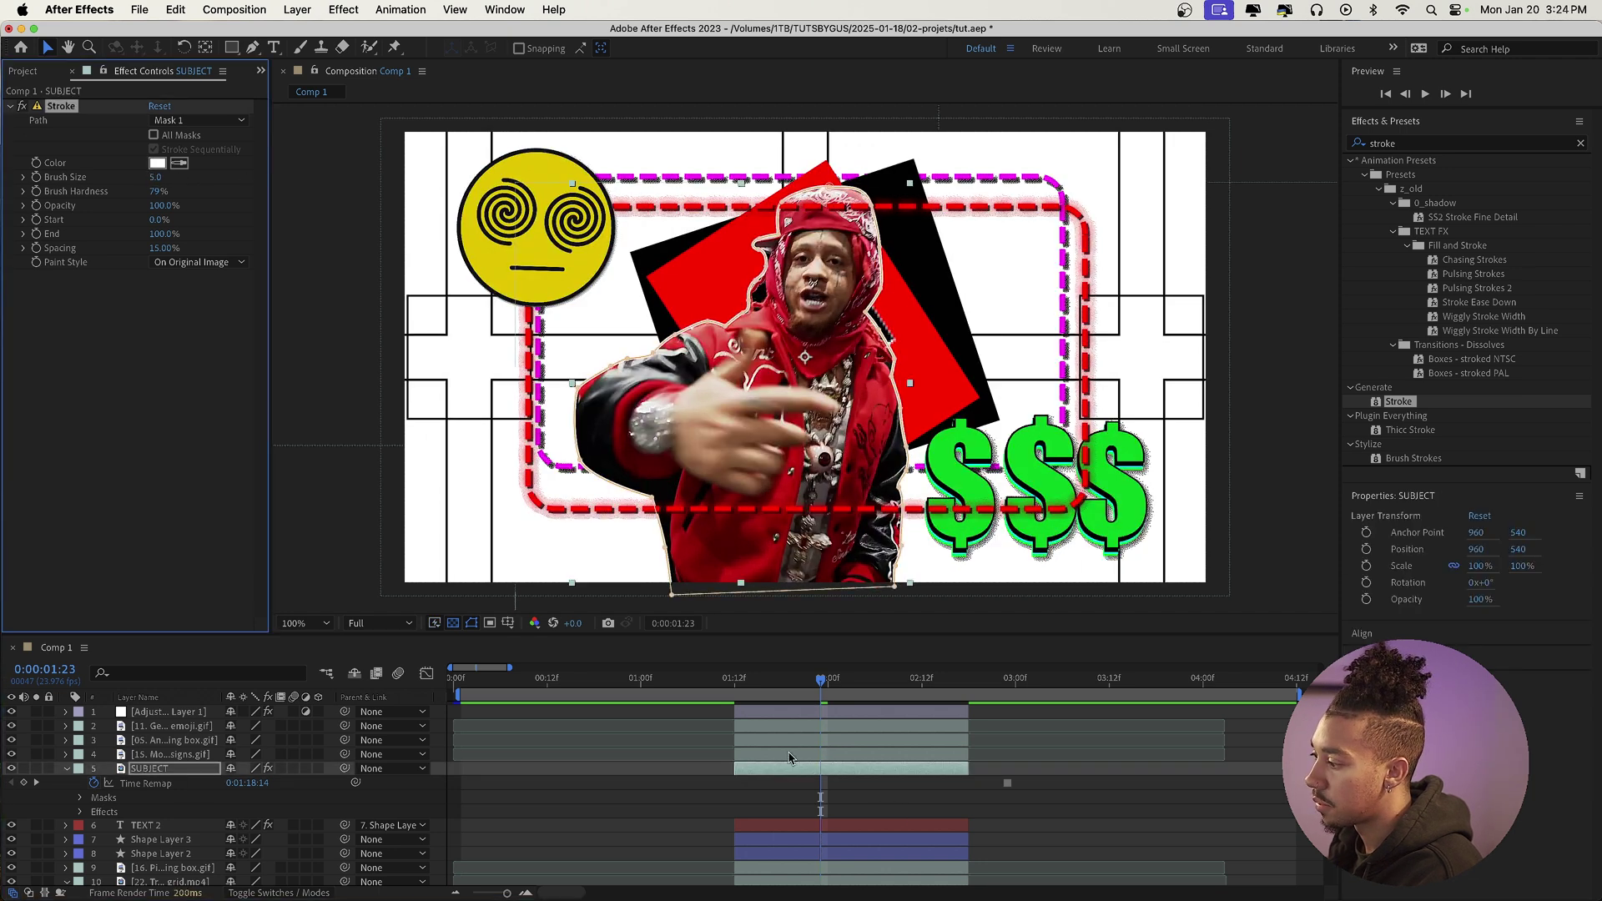
Add a Drop Shadow to the SUBJECT layer with a distance of 22
{"action": "left_click", "coordinate": [1418, 144]}
{"action": "type", "text": "drop"}
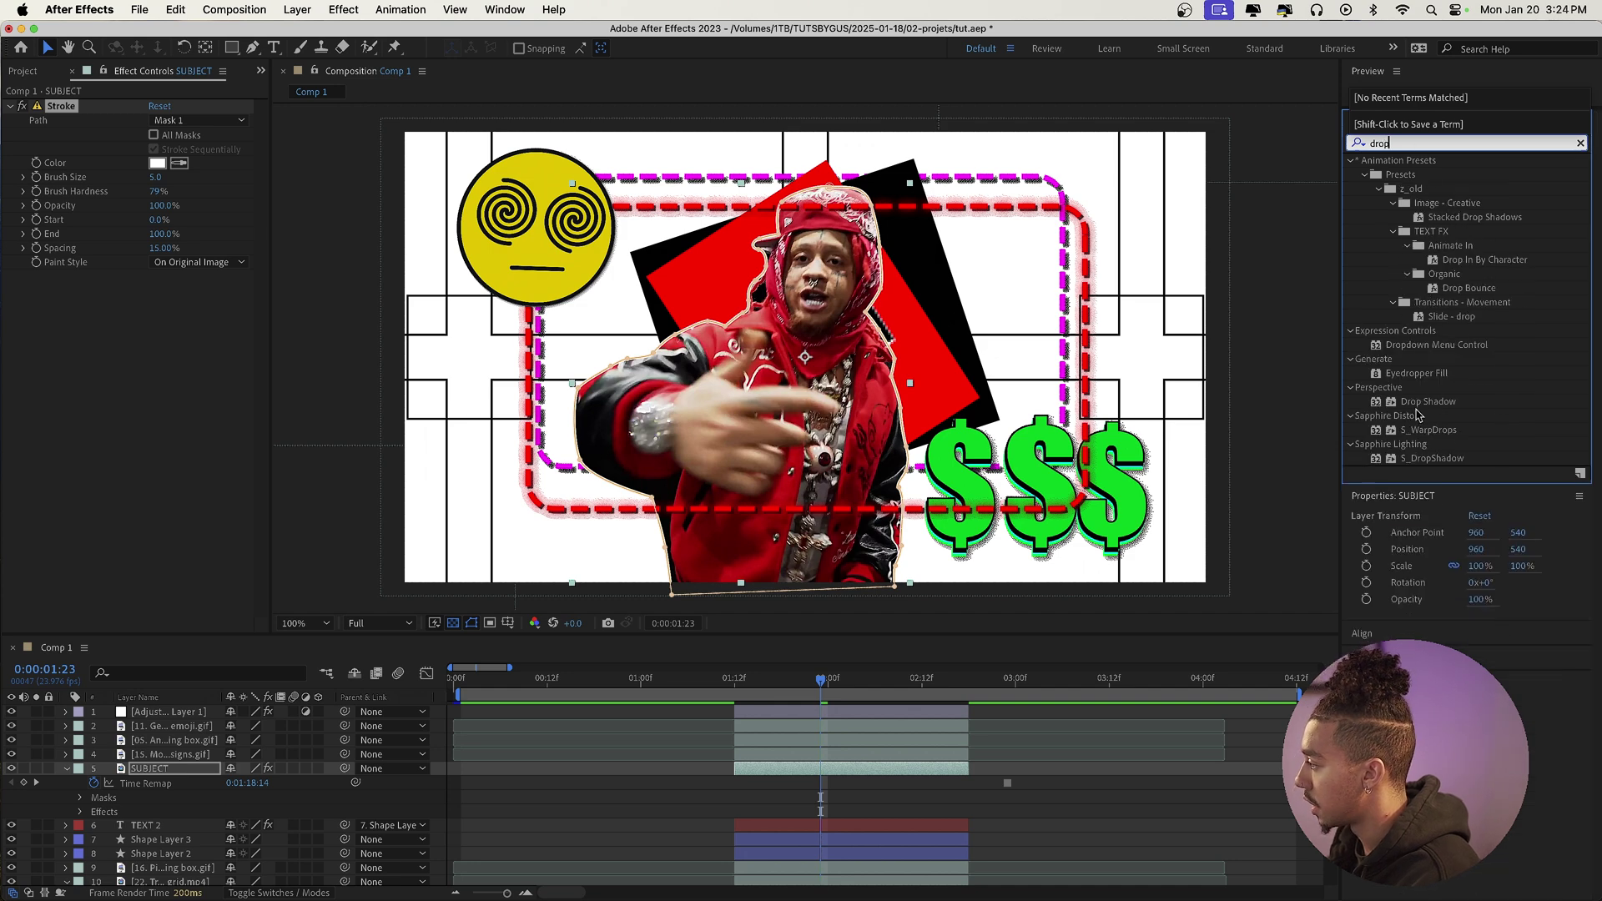
{"action": "left_click_drag", "start_coordinate": [1416, 415], "coordinate": [175, 373]}
{"action": "left_click", "coordinate": [653, 795]}
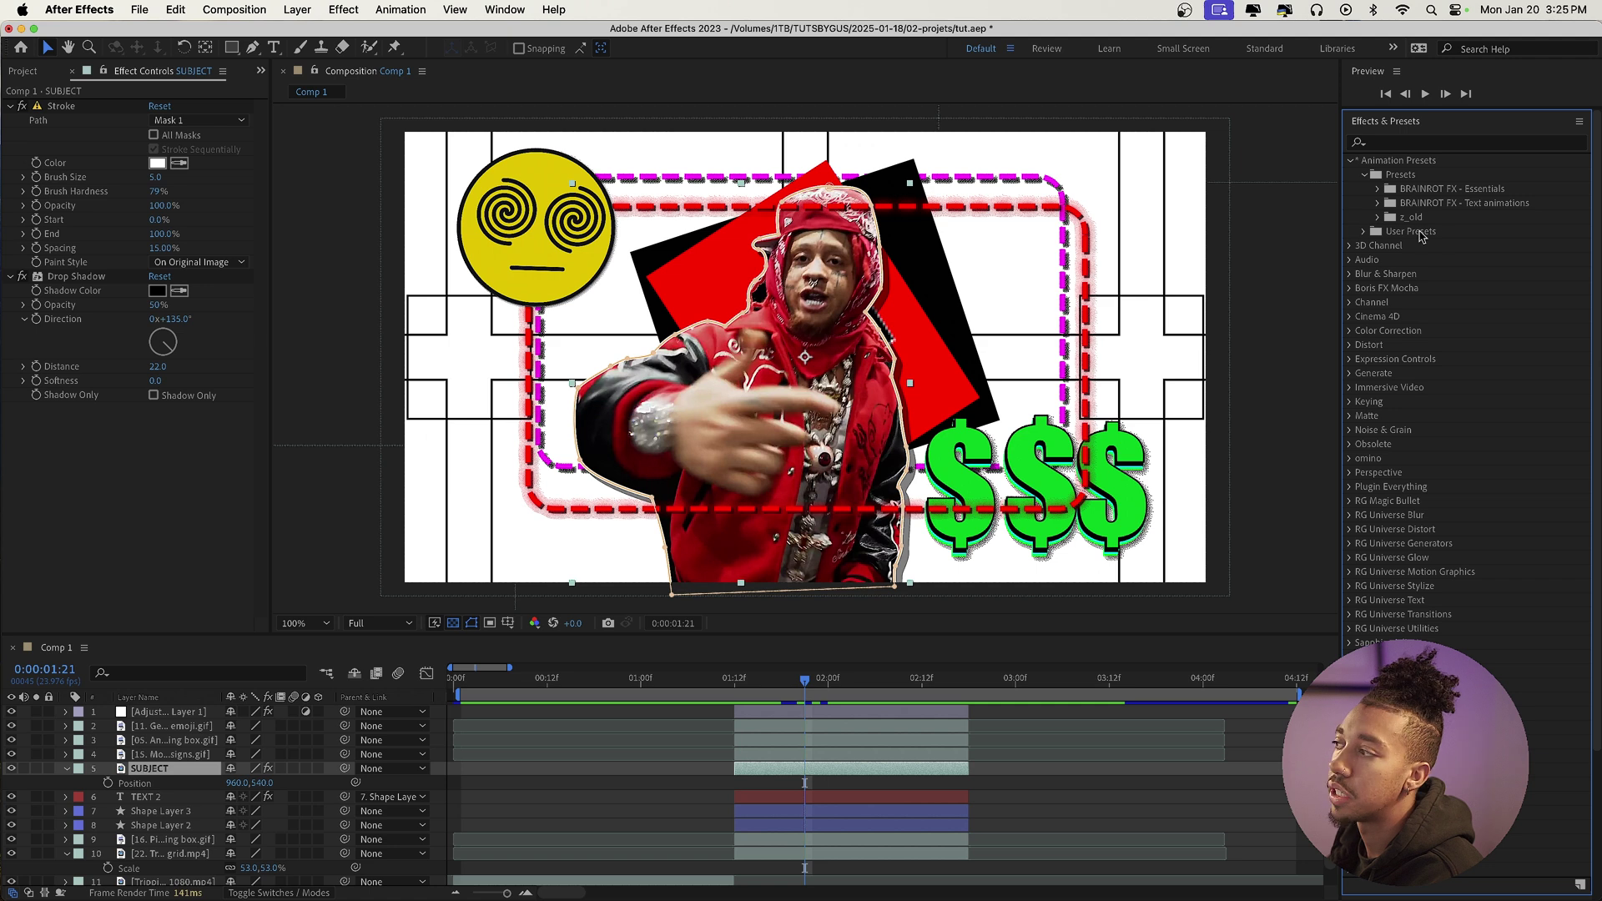
Look through the BRAINROT FX presets and choose 06. ESSENTIAL Jitter from the Text animations folder for the SUBJECT layer
{"action": "left_click", "coordinate": [1378, 189]}
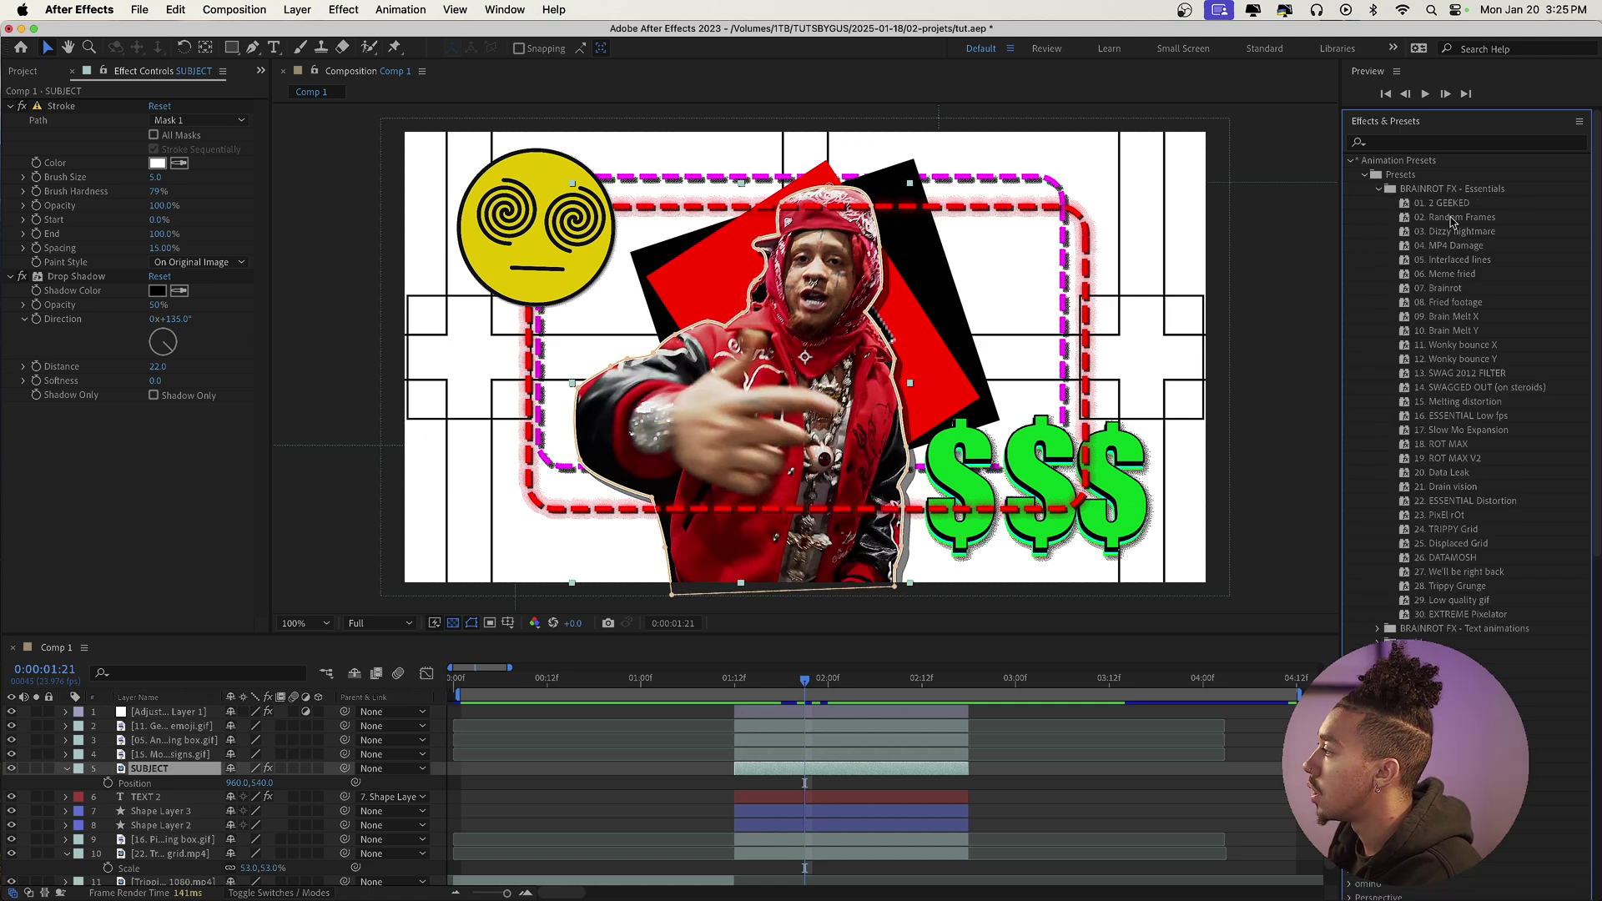
{"action": "left_click", "coordinate": [1378, 189]}
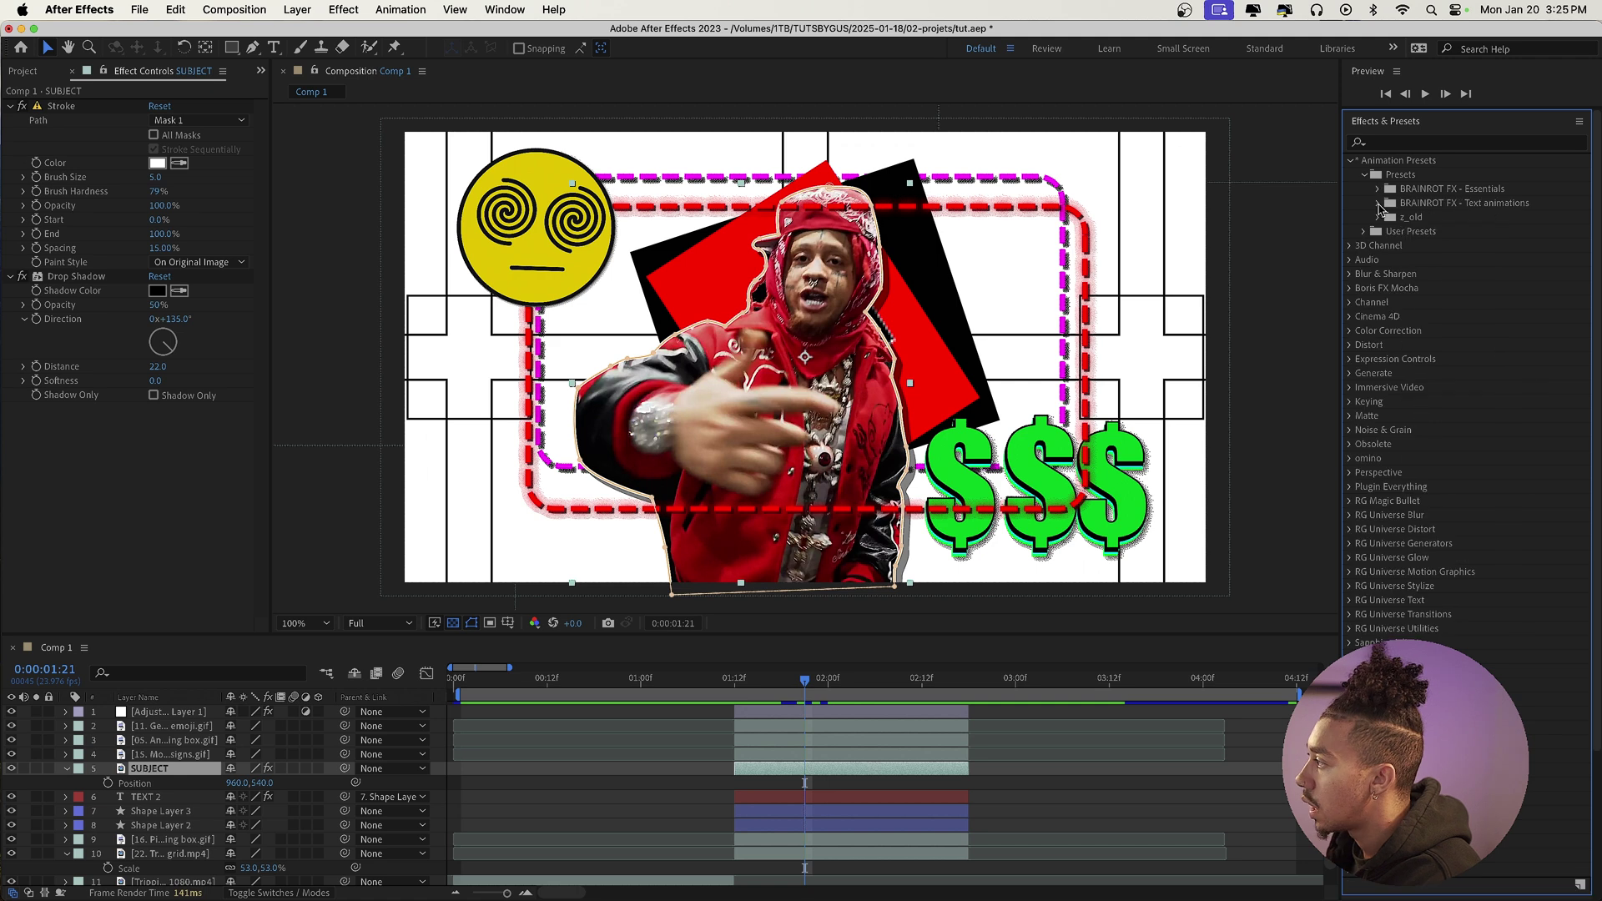
{"action": "left_click", "coordinate": [1379, 204]}
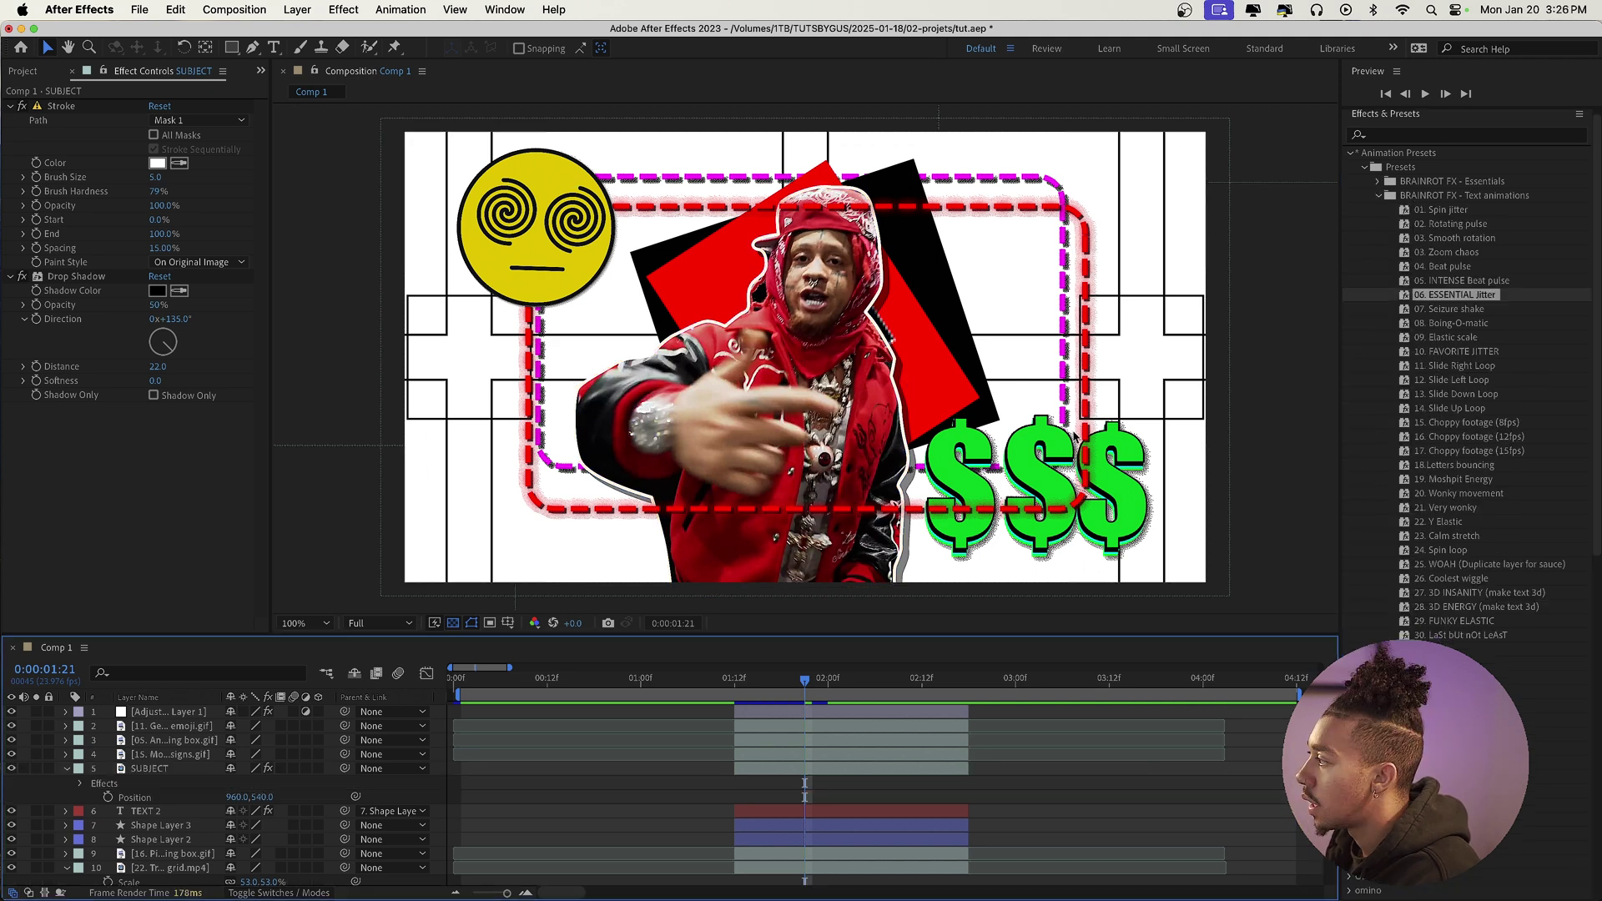
Apply the 06. ESSENTIAL Jitter preset to the SUBJECT layer and preview the freeze-frame section from its beginning
{"action": "double_click", "coordinate": [1443, 297]}
{"action": "left_click_drag", "start_coordinate": [561, 897], "coordinate": [178, 771]}
{"action": "left_click", "coordinate": [740, 674]}
{"action": "key", "text": "space"}
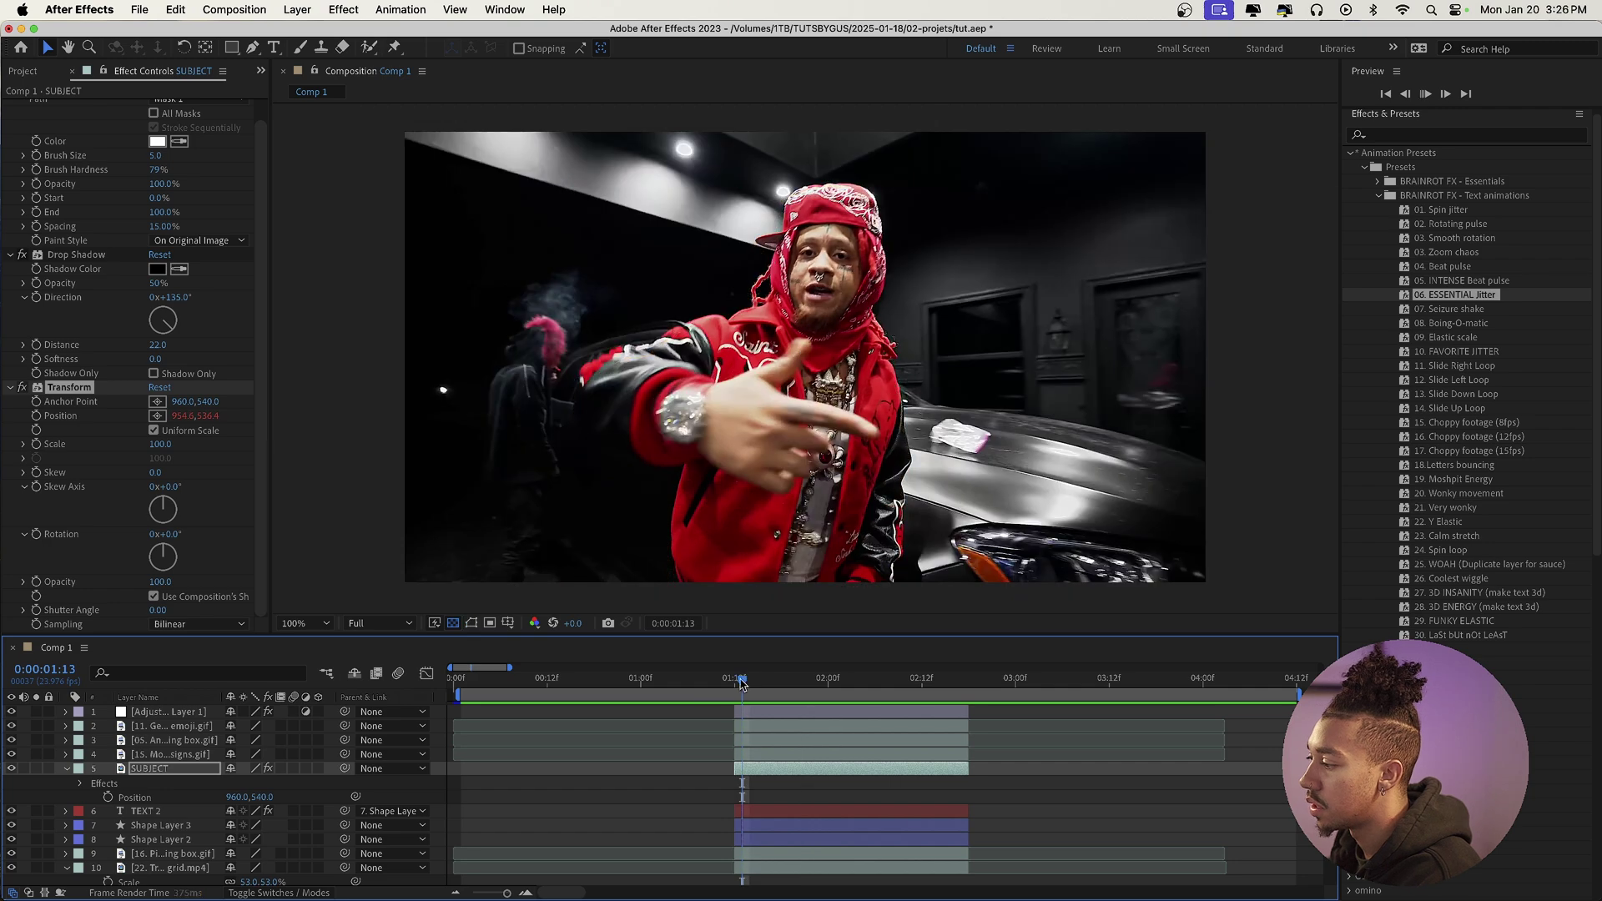
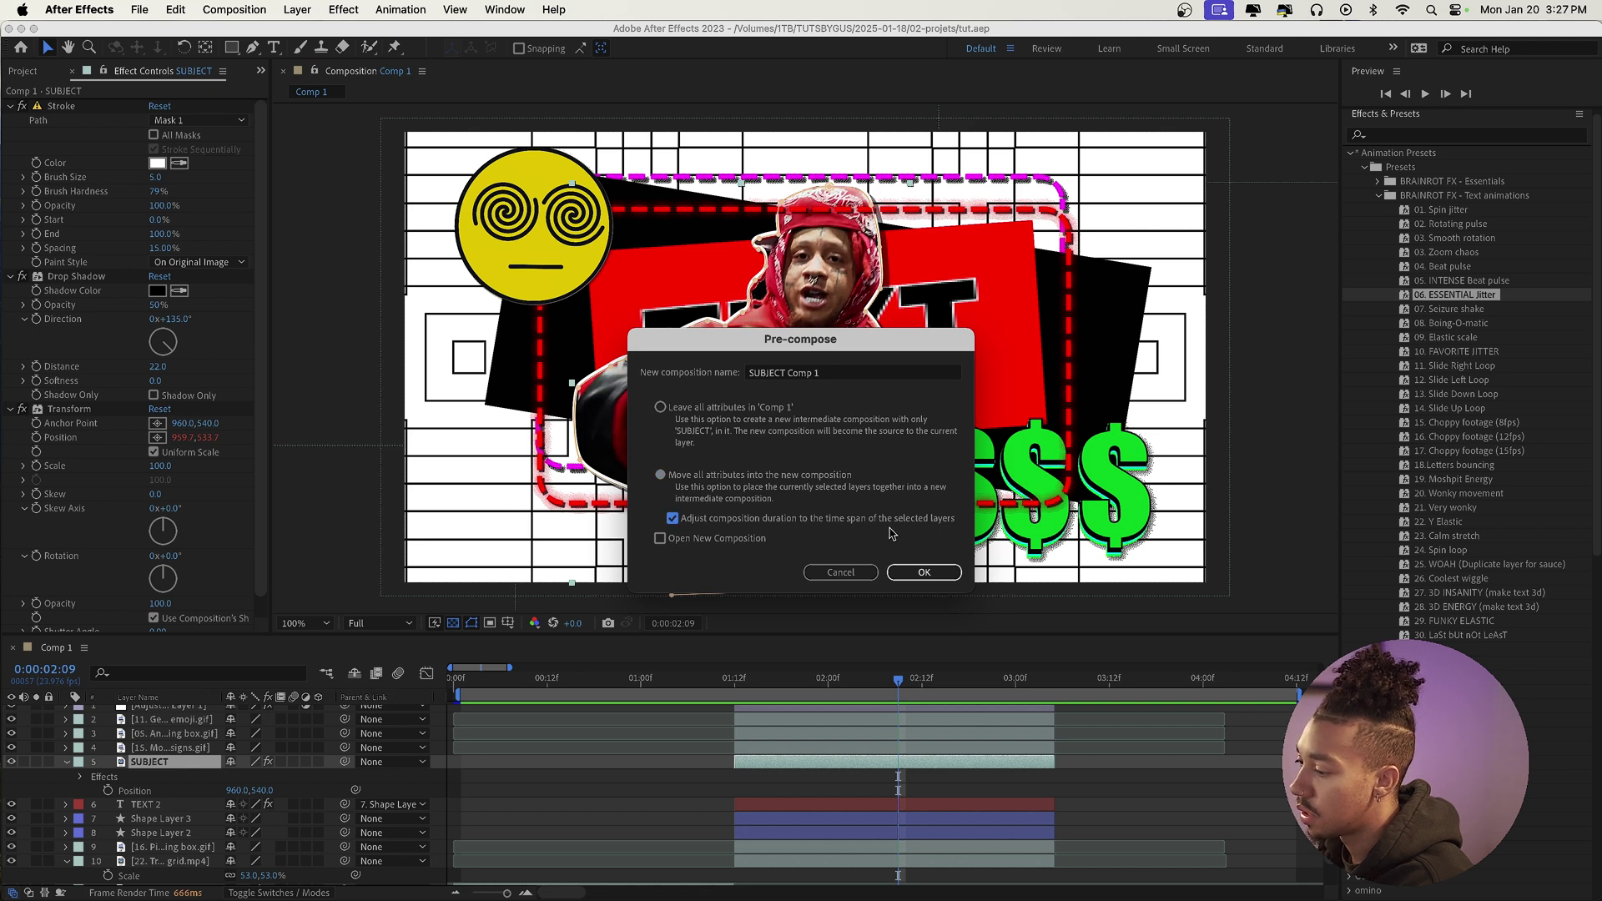
Pre-compose SUBJECT as SUBJECT Comp 1 with all attributes moved and duration adjusted to the layer span, and go to 0:00:02:06
{"action": "left_click", "coordinate": [923, 571]}
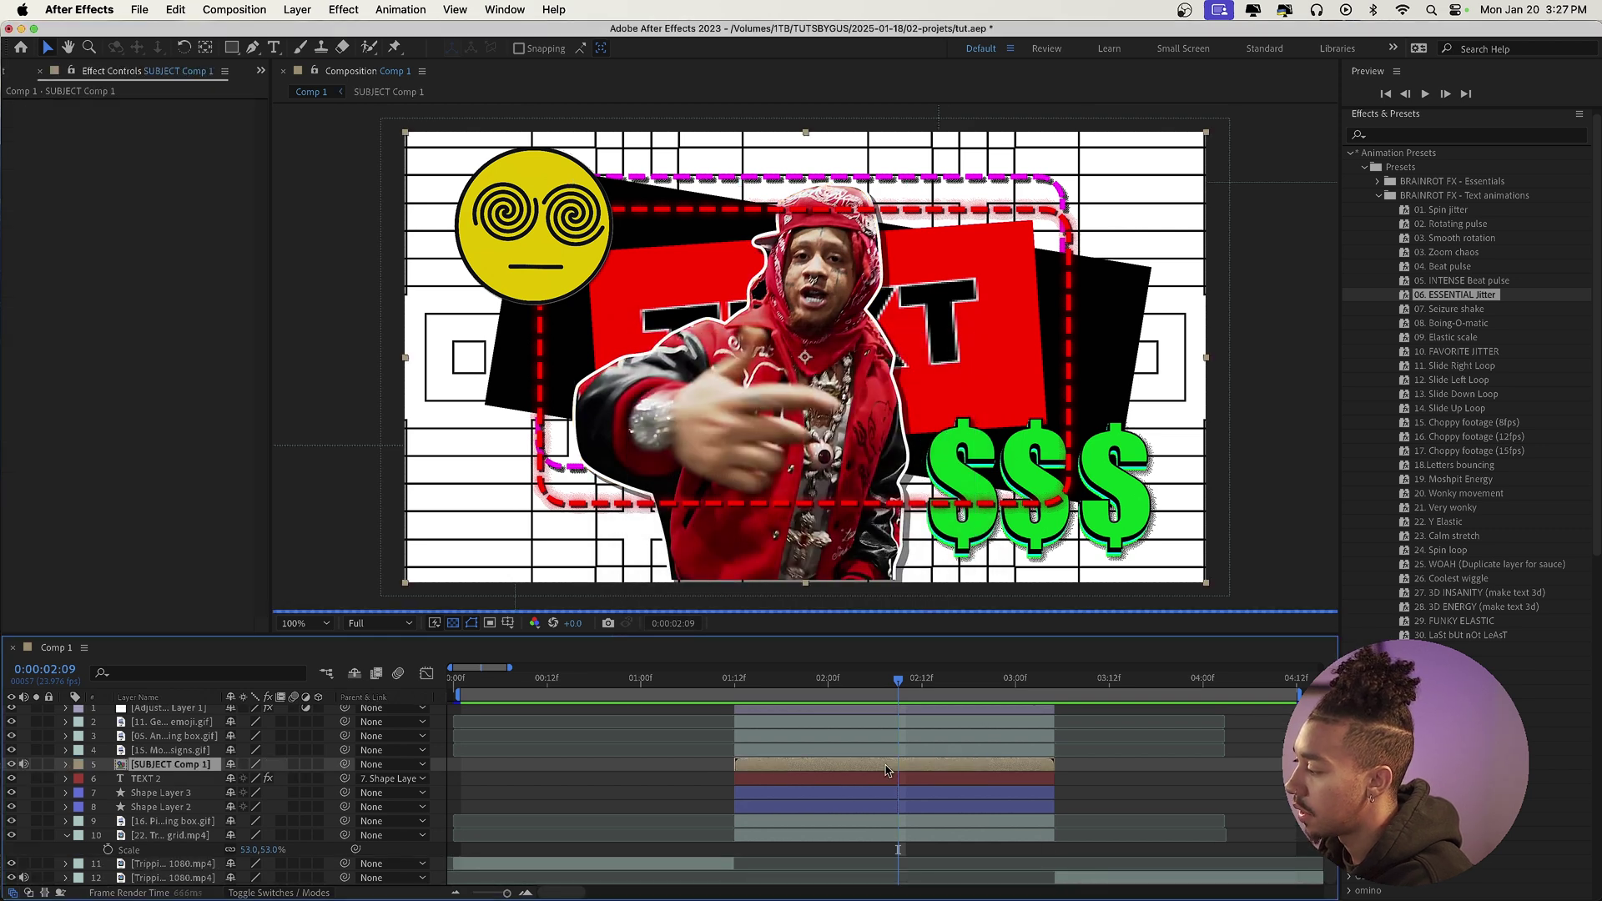
{"action": "left_click", "coordinate": [874, 691]}
{"action": "key", "text": "g"}
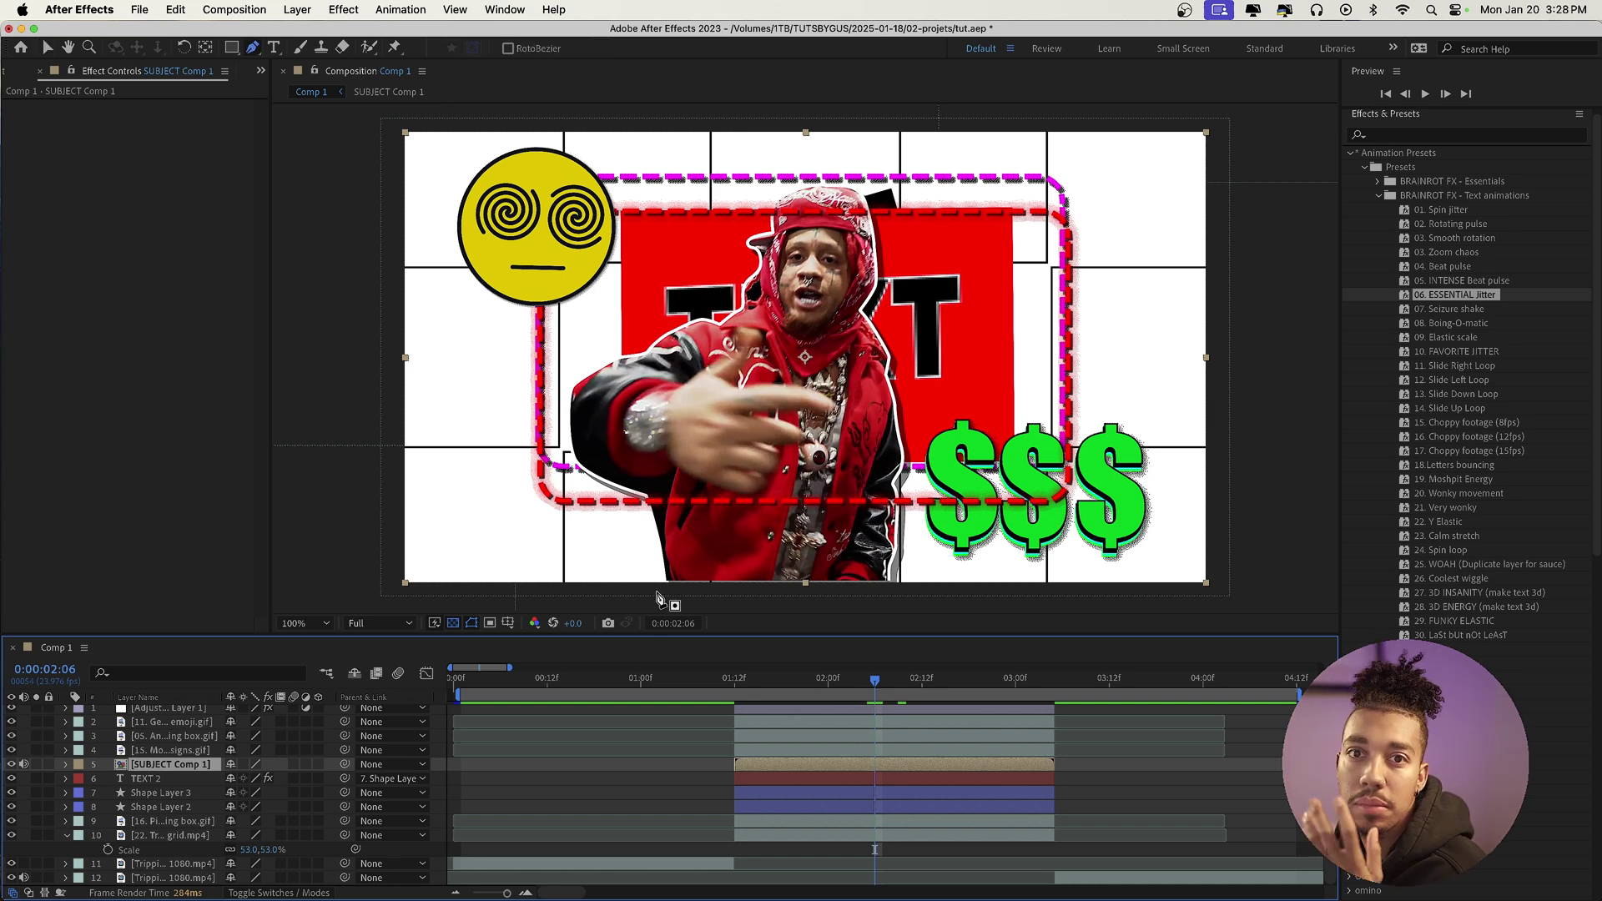
Draw a closed zigzag mask with the Pen tool across the lower edge of SUBJECT Comp 1 at 0:00:02:07
{"action": "mouse_move", "coordinate": [874, 680]}
{"action": "left_mouse_down"}
{"action": "mouse_move", "coordinate": [915, 681]}
{"action": "mouse_move", "coordinate": [884, 681]}
{"action": "left_mouse_up"}
{"action": "left_click", "coordinate": [662, 593]}
{"action": "left_click", "coordinate": [720, 509]}
{"action": "left_click", "coordinate": [774, 597]}
{"action": "left_click", "coordinate": [814, 498]}
{"action": "left_click", "coordinate": [879, 588]}
{"action": "left_click", "coordinate": [906, 499]}
{"action": "left_click", "coordinate": [936, 602]}
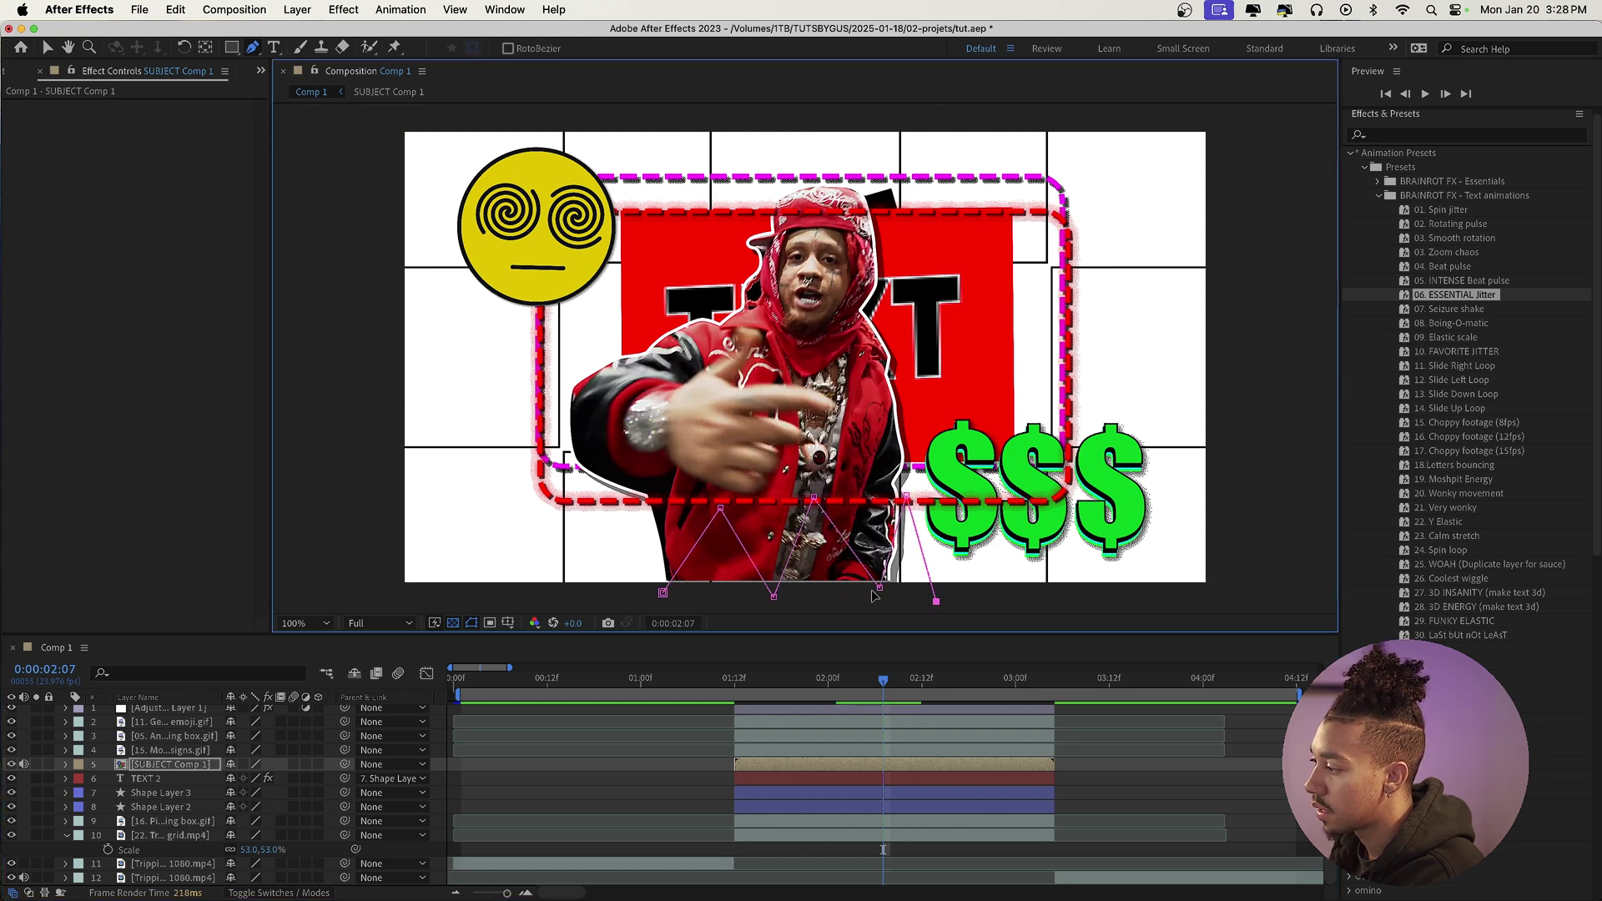
{"action": "left_click", "coordinate": [662, 594]}
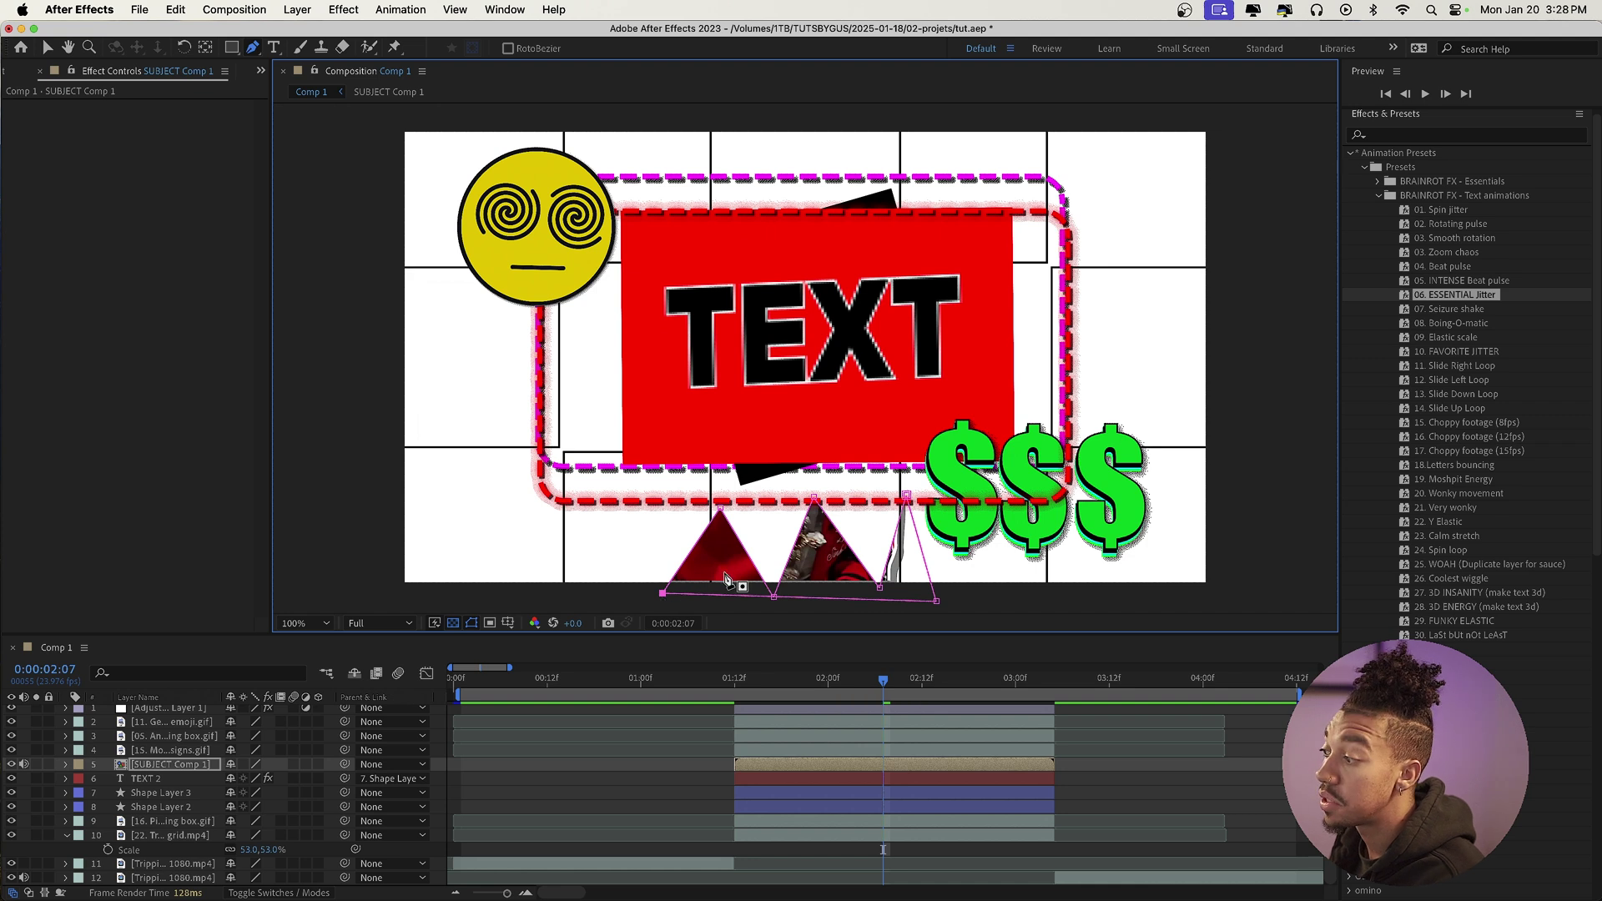
Set Mask 1 of SUBJECT Comp 1 to Subtract and start keyframing its Mask Path at 0:00:02:07
{"action": "left_click", "coordinate": [178, 764]}
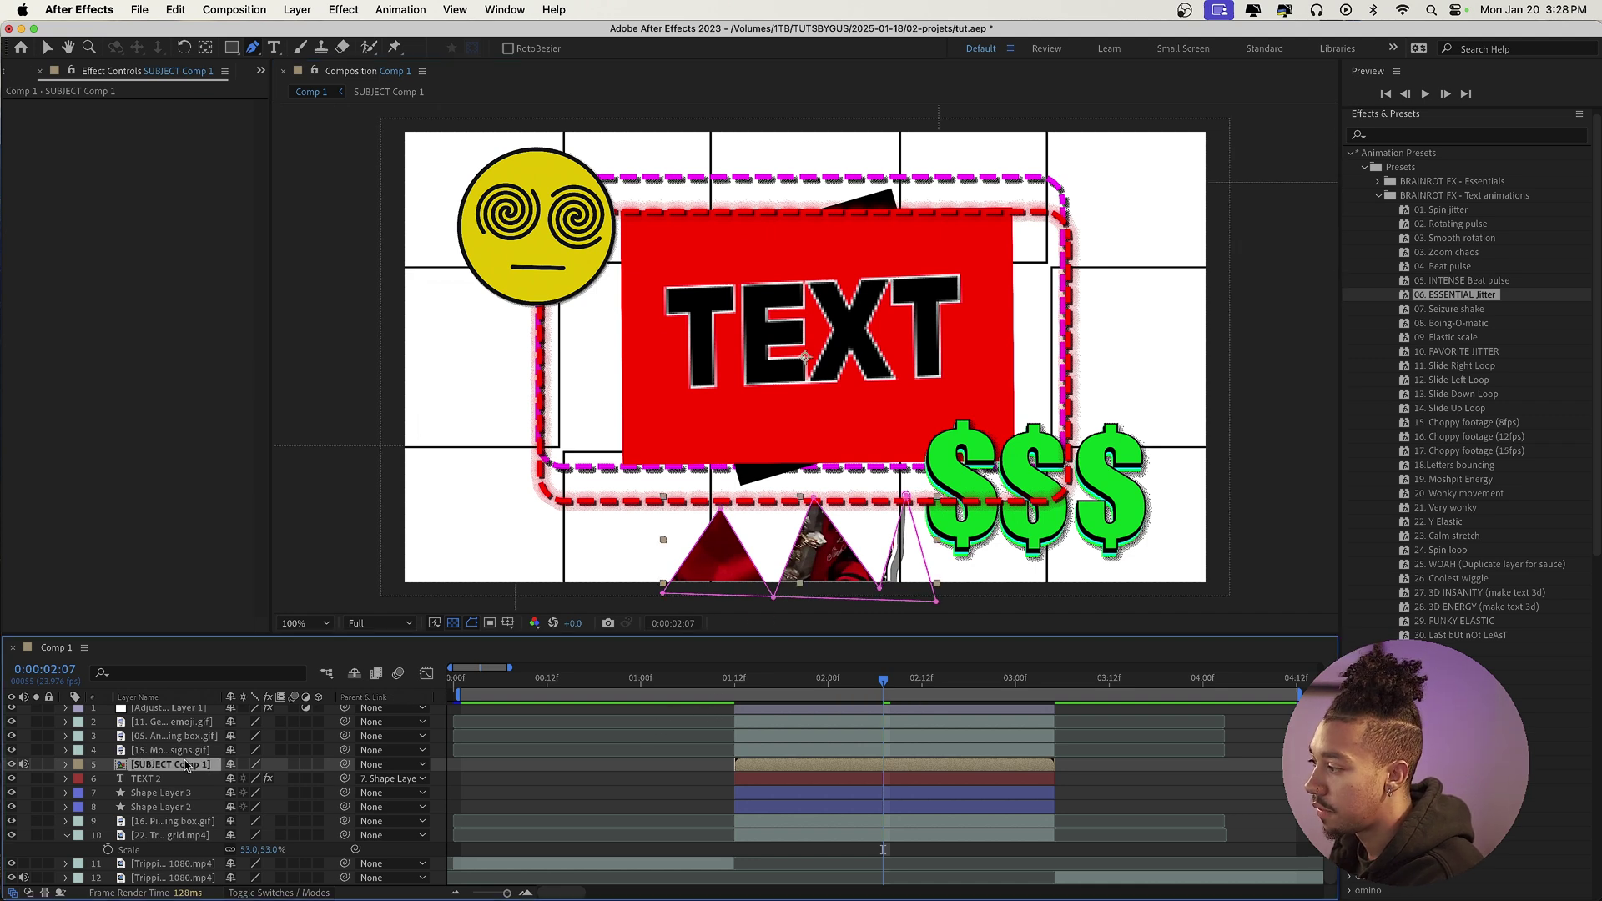
{"action": "key", "text": "m"}
{"action": "left_click", "coordinate": [254, 780]}
{"action": "left_click", "coordinate": [266, 806]}
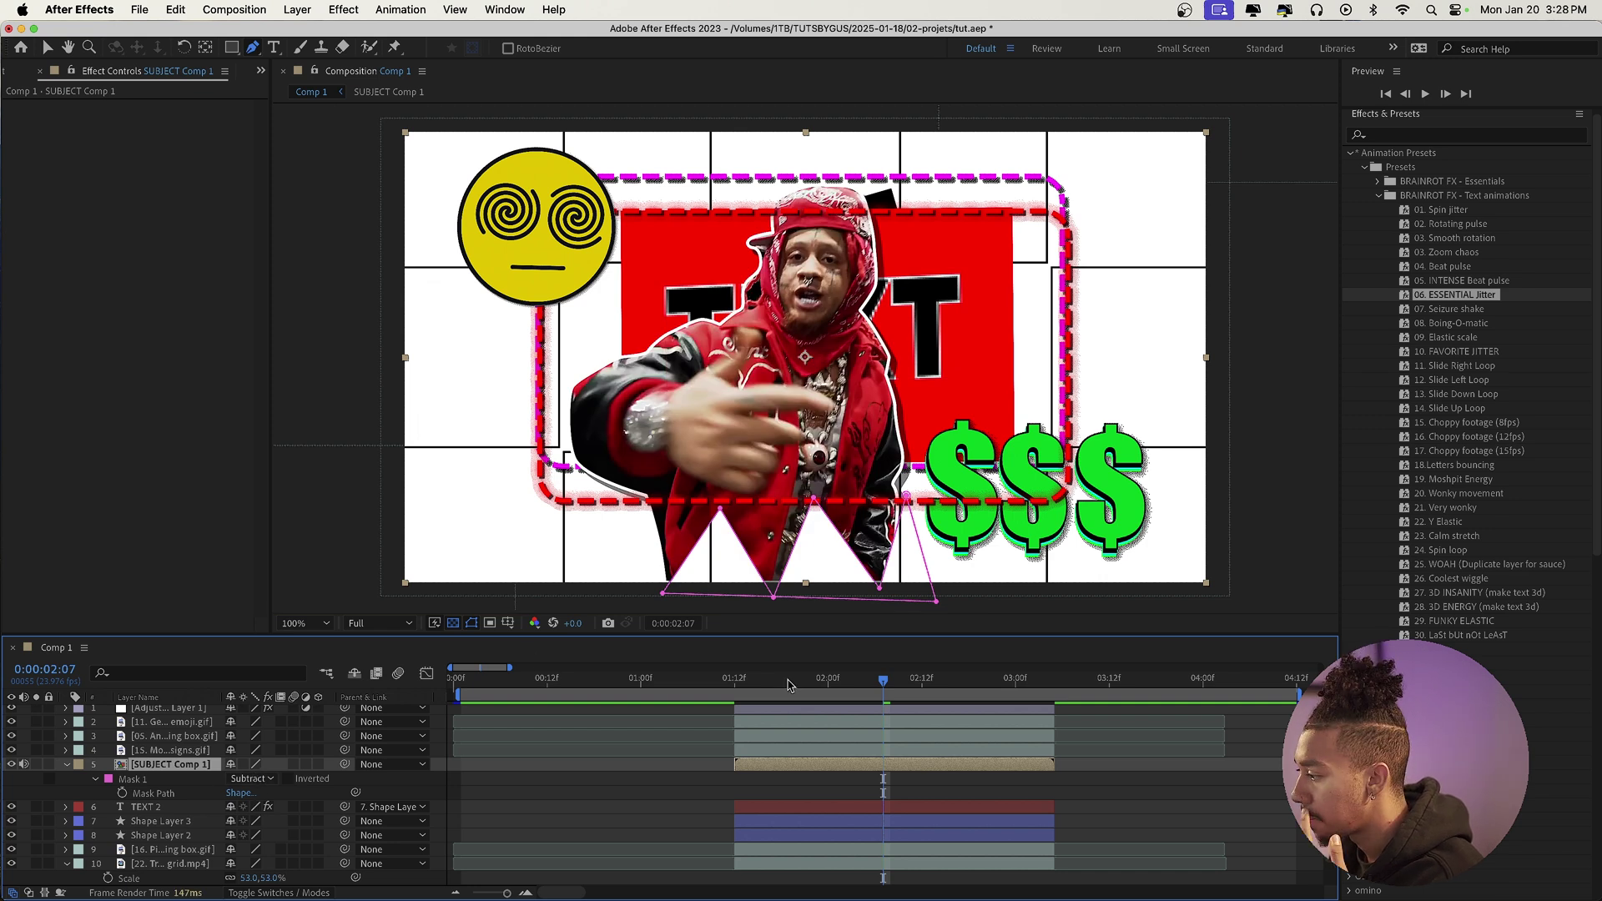
{"action": "left_click", "coordinate": [123, 794]}
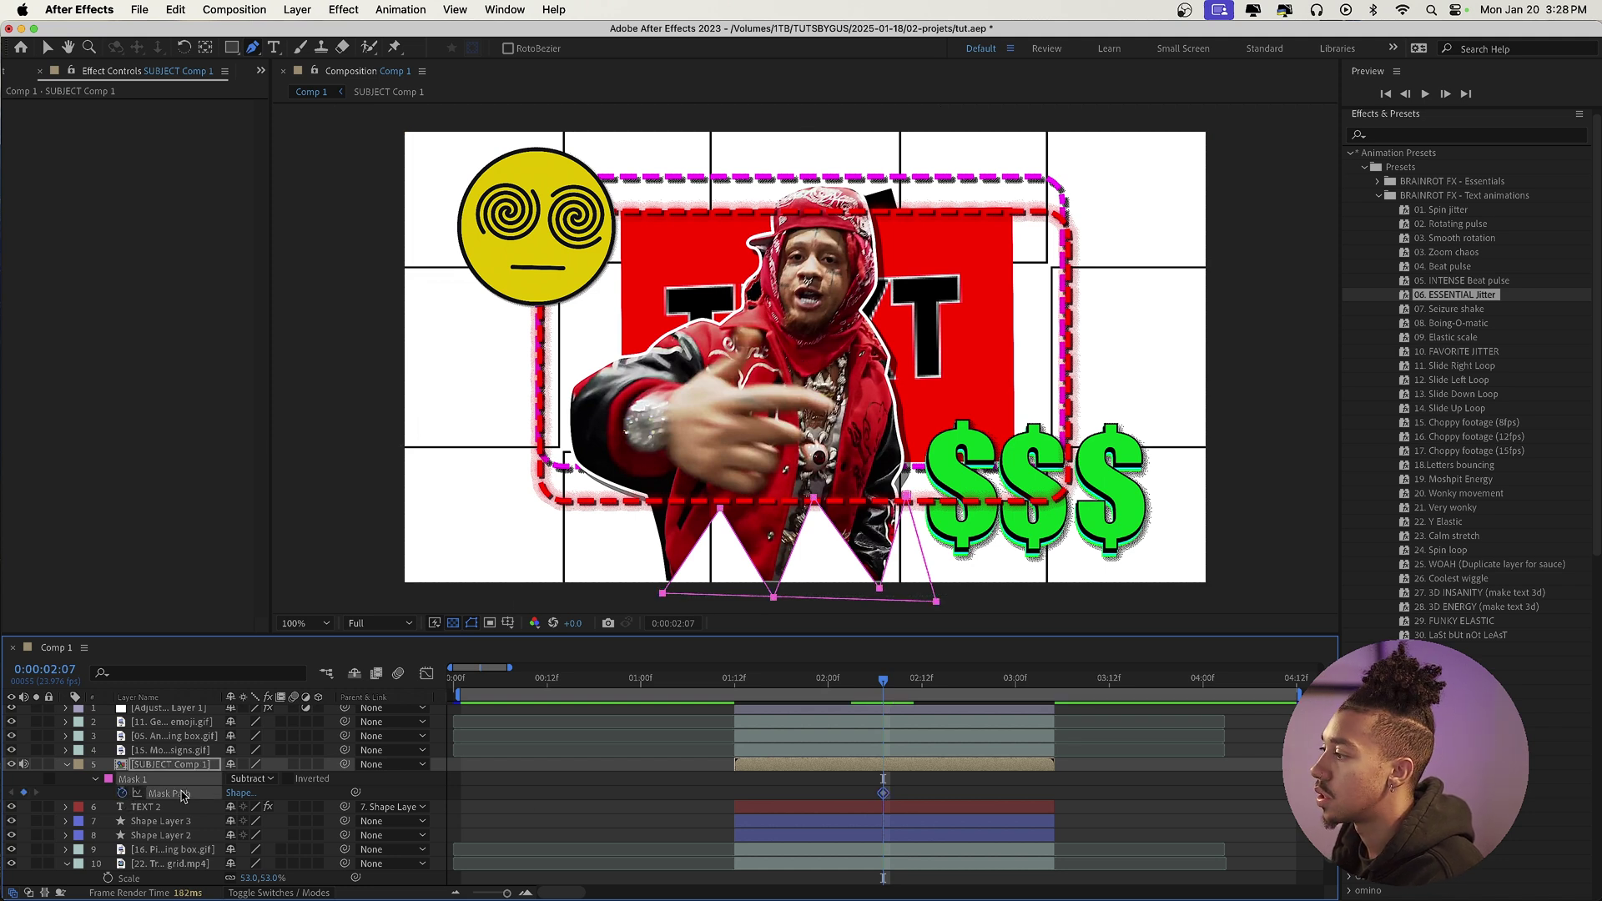
Reshape Mask 1 at 0:00:02:09 so its jagged edge rises across the subject's chest and forearm
{"action": "key", "text": "Page_Down"}
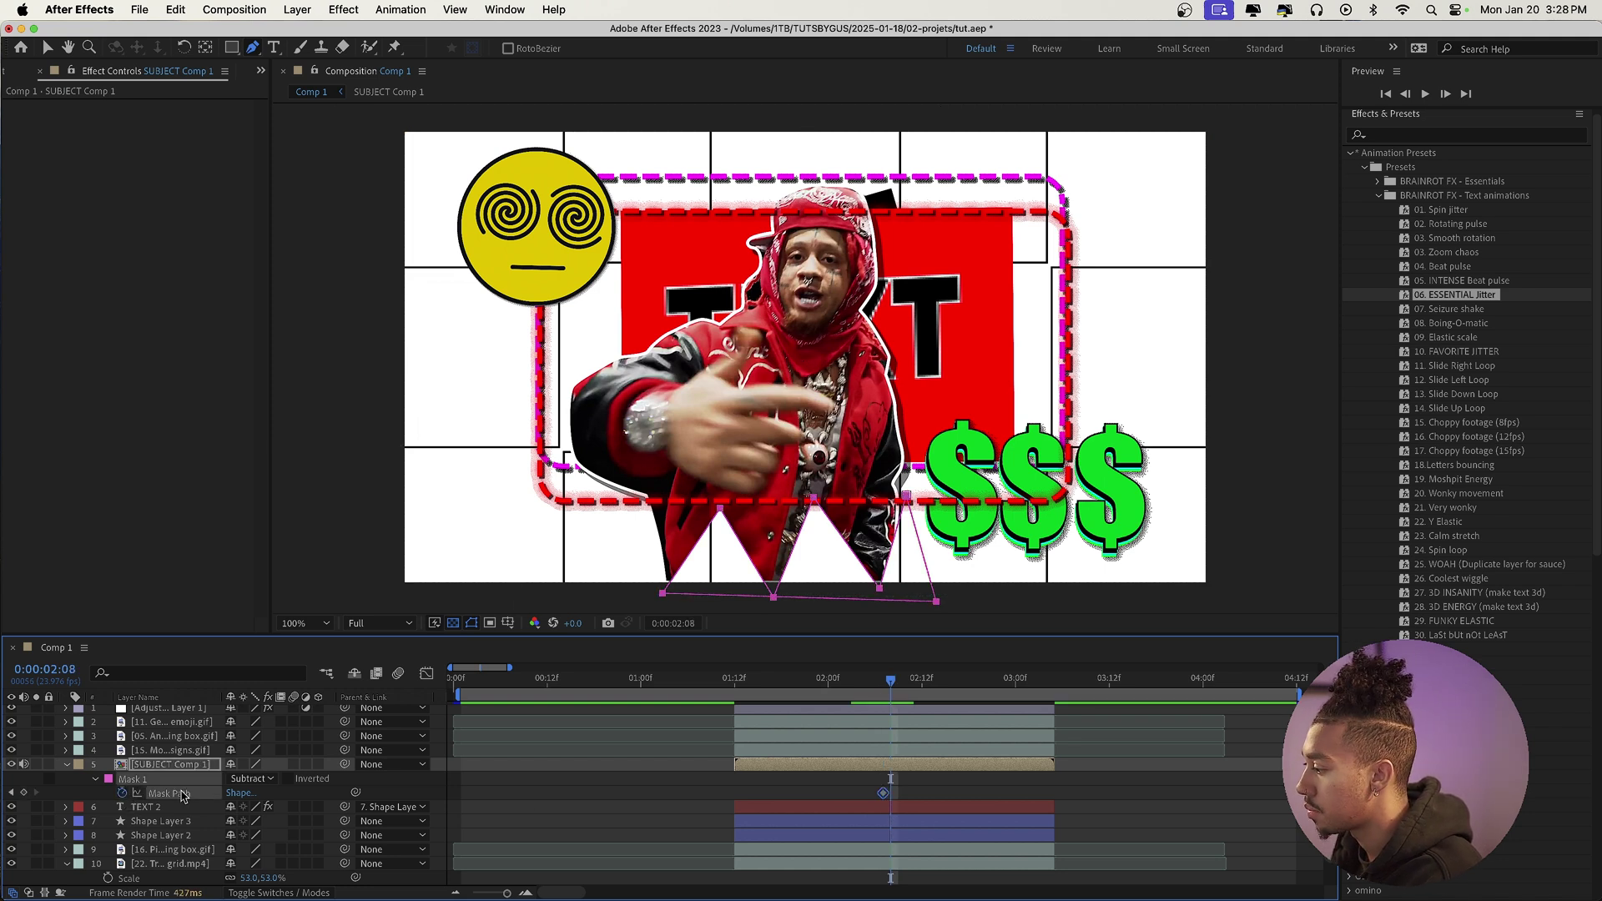
{"action": "key", "text": "Page_Down"}
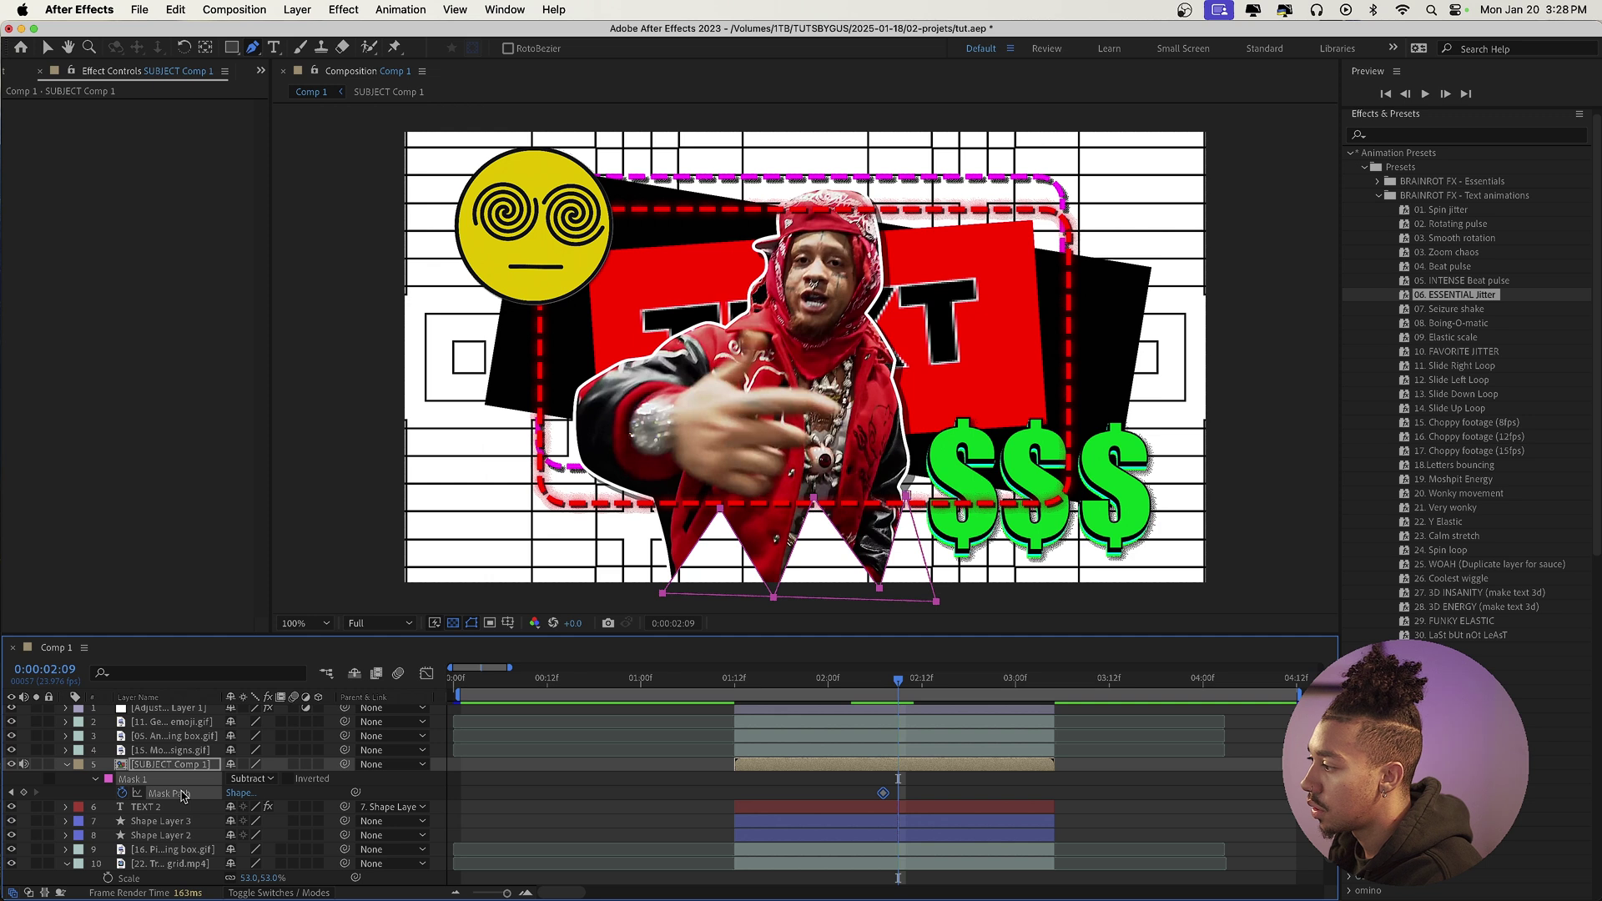
{"action": "left_click", "coordinate": [96, 779]}
{"action": "left_click_drag", "start_coordinate": [719, 509], "coordinate": [723, 517]}
{"action": "key", "text": "super+z"}
{"action": "left_click", "coordinate": [165, 809]}
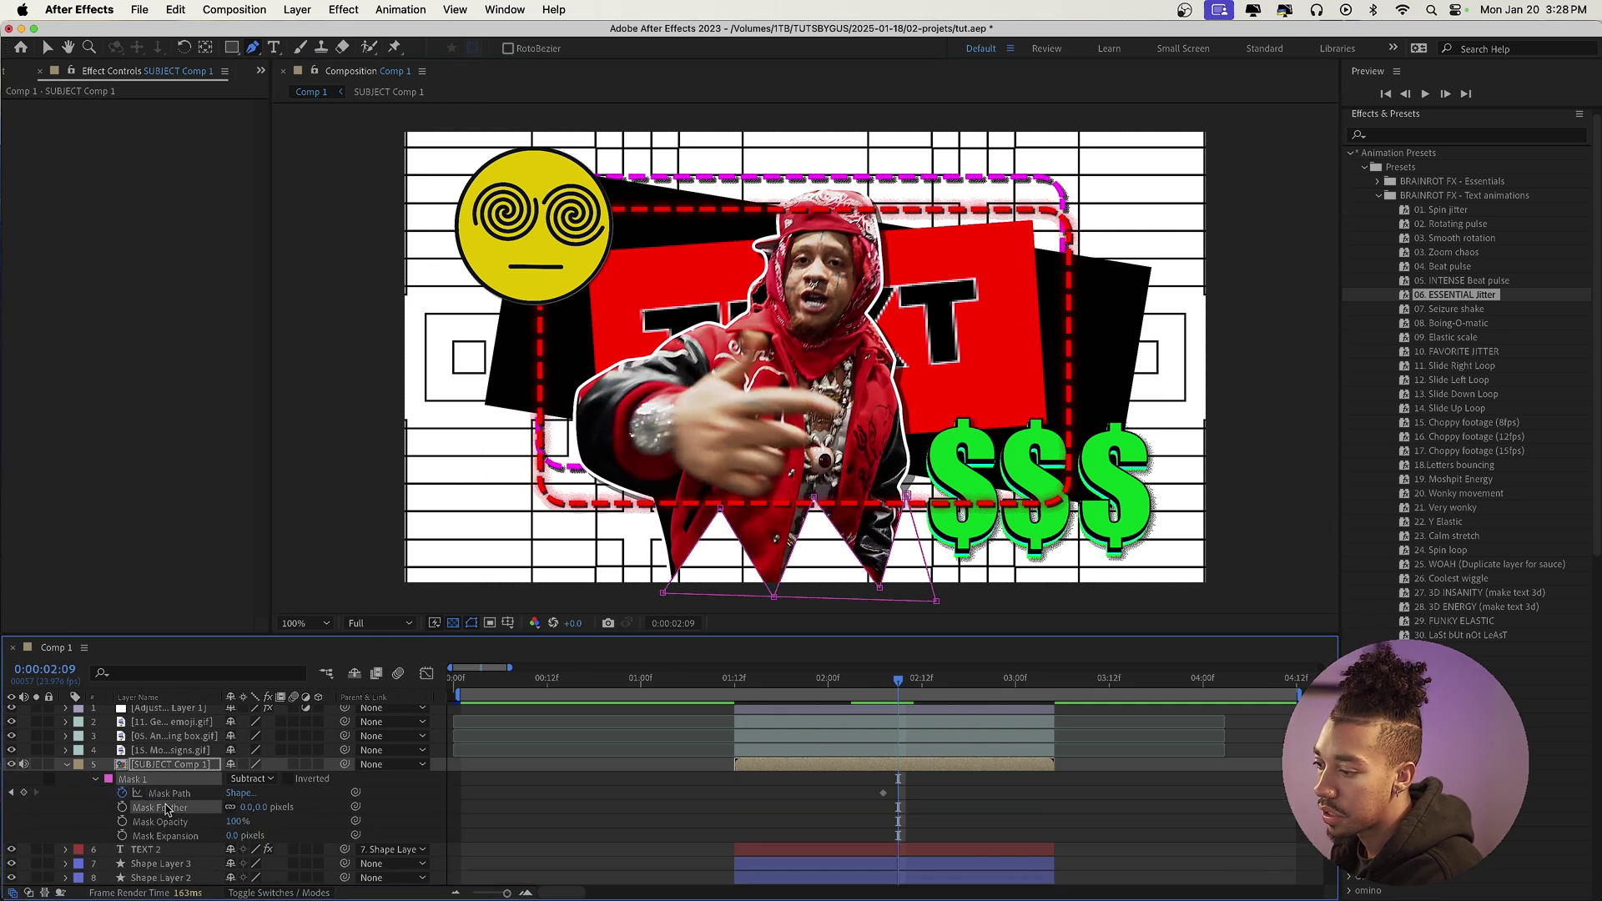
{"action": "left_click_drag", "start_coordinate": [721, 509], "coordinate": [655, 413]}
{"action": "left_click_drag", "start_coordinate": [773, 597], "coordinate": [779, 359]}
{"action": "left_click_drag", "start_coordinate": [813, 498], "coordinate": [827, 438]}
{"action": "left_click_drag", "start_coordinate": [879, 587], "coordinate": [896, 362]}
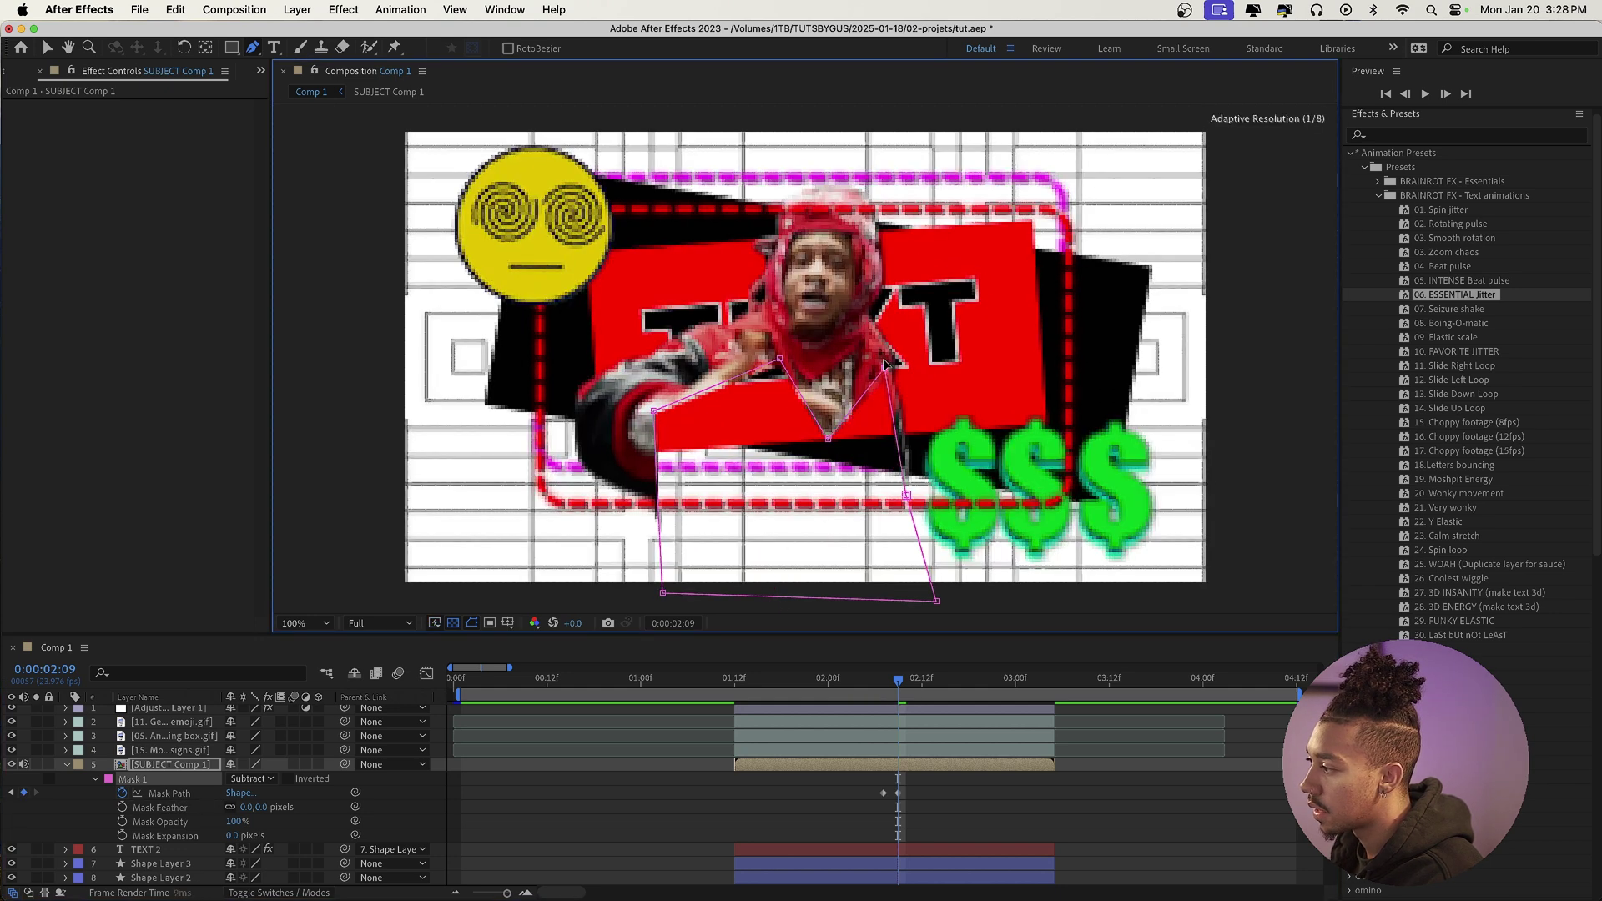
{"action": "left_click_drag", "start_coordinate": [906, 496], "coordinate": [949, 445]}
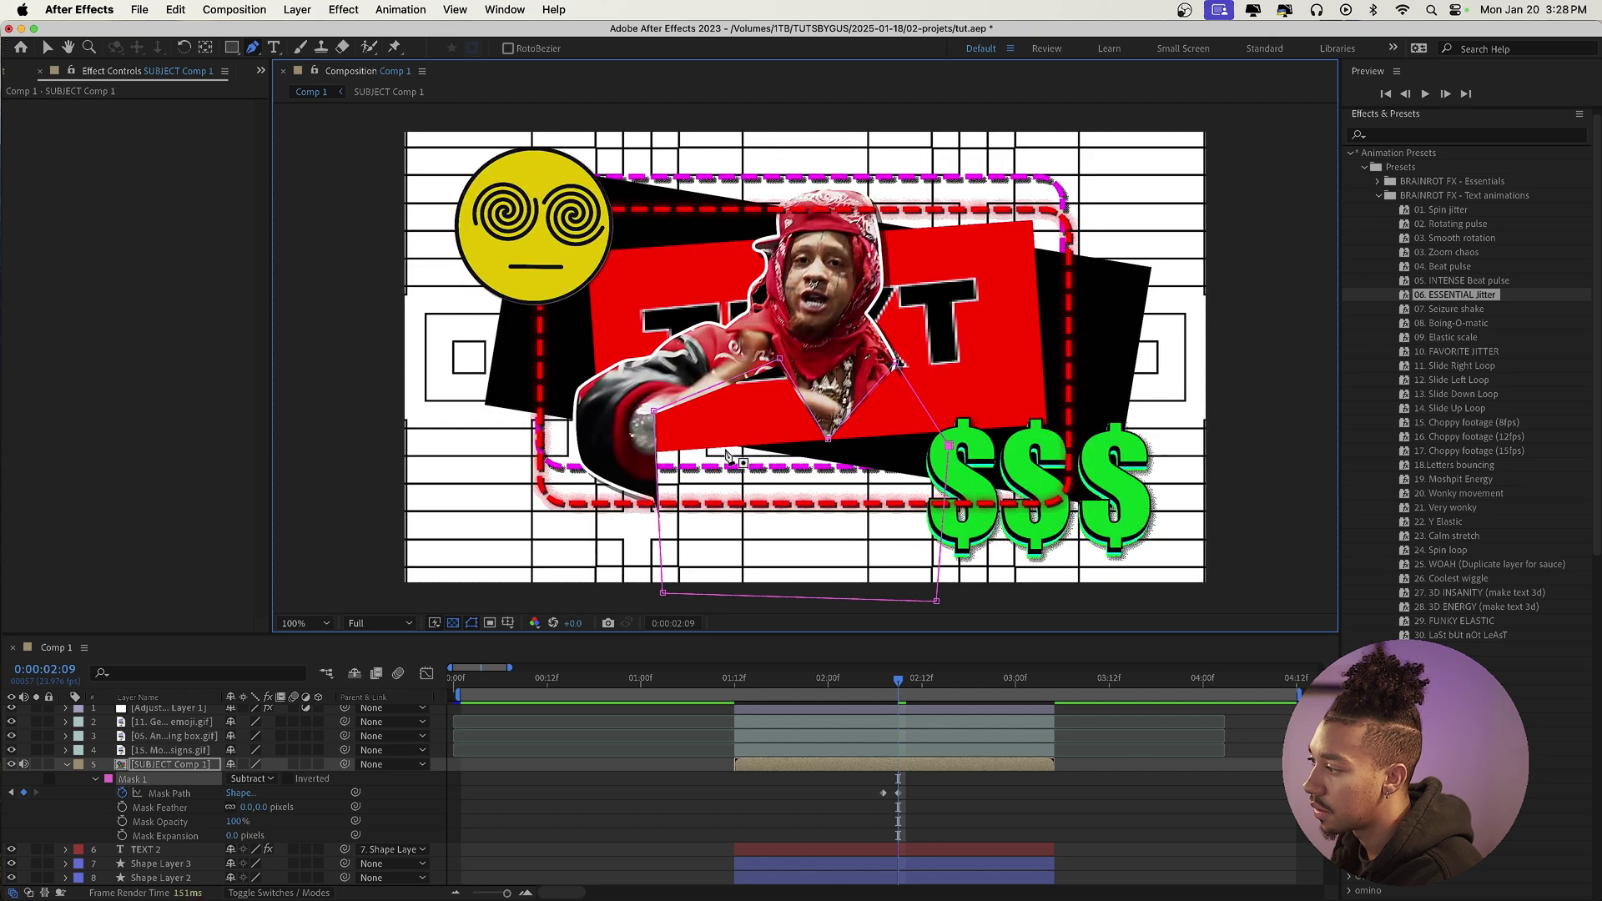
{"action": "left_click_drag", "start_coordinate": [659, 529], "coordinate": [550, 434]}
{"action": "left_click_drag", "start_coordinate": [652, 412], "coordinate": [674, 440]}
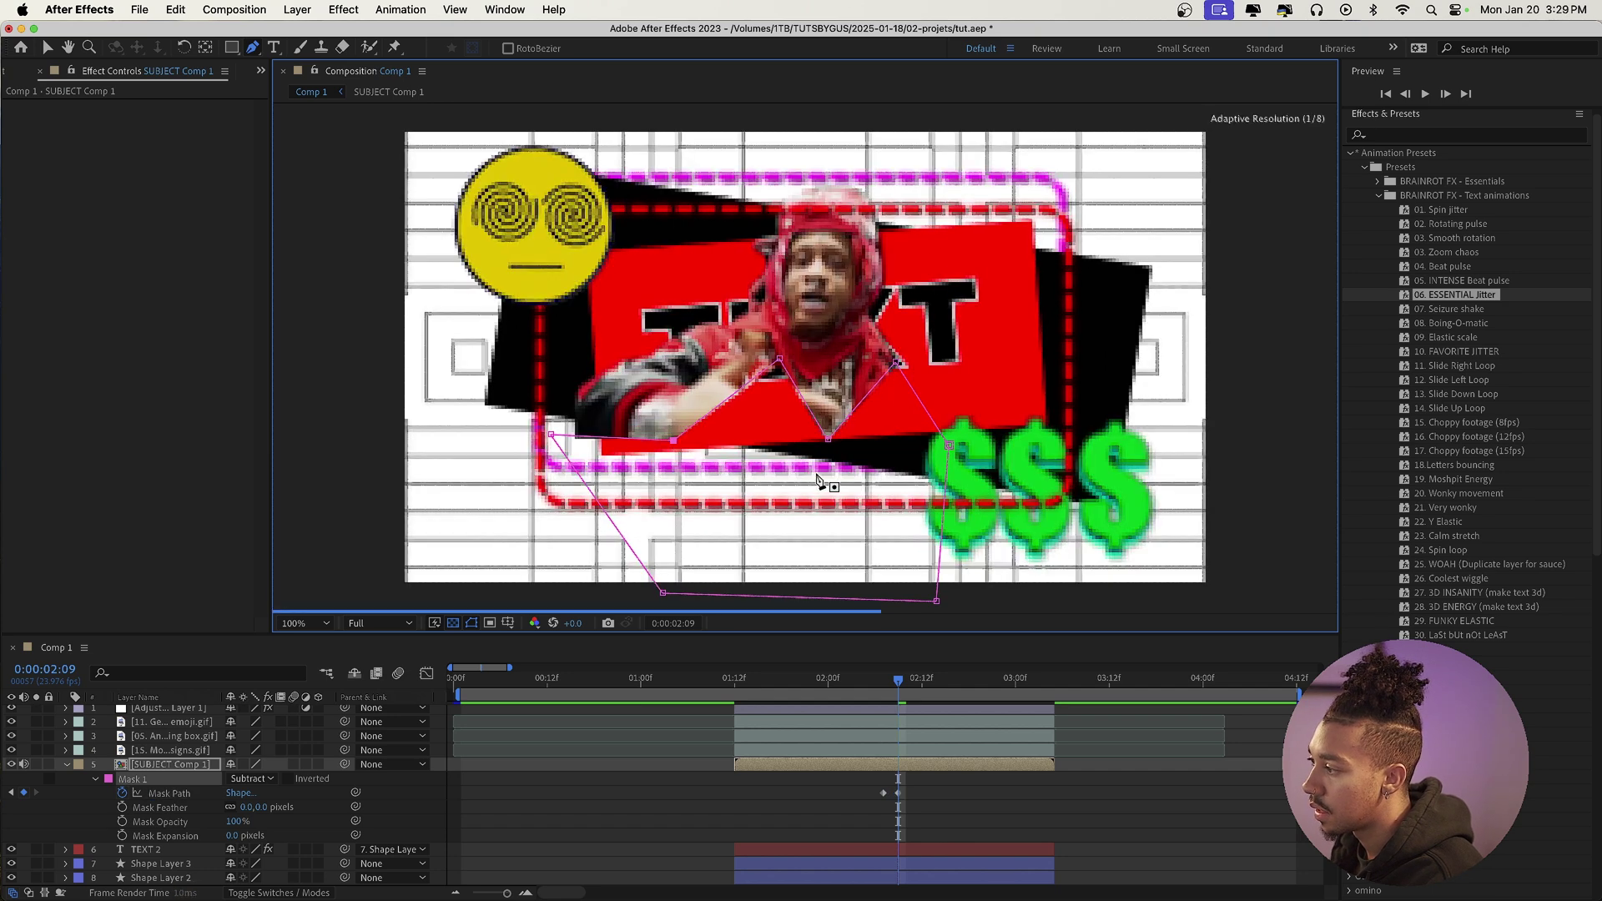
Reshape Mask 1 at 0:00:02:12 so its jagged edge cuts across the subject's face and hides the arms and torso
{"action": "key", "text": "Page_Down"}
{"action": "key", "text": "Page_Down"}
{"action": "key", "text": "Page_Down"}
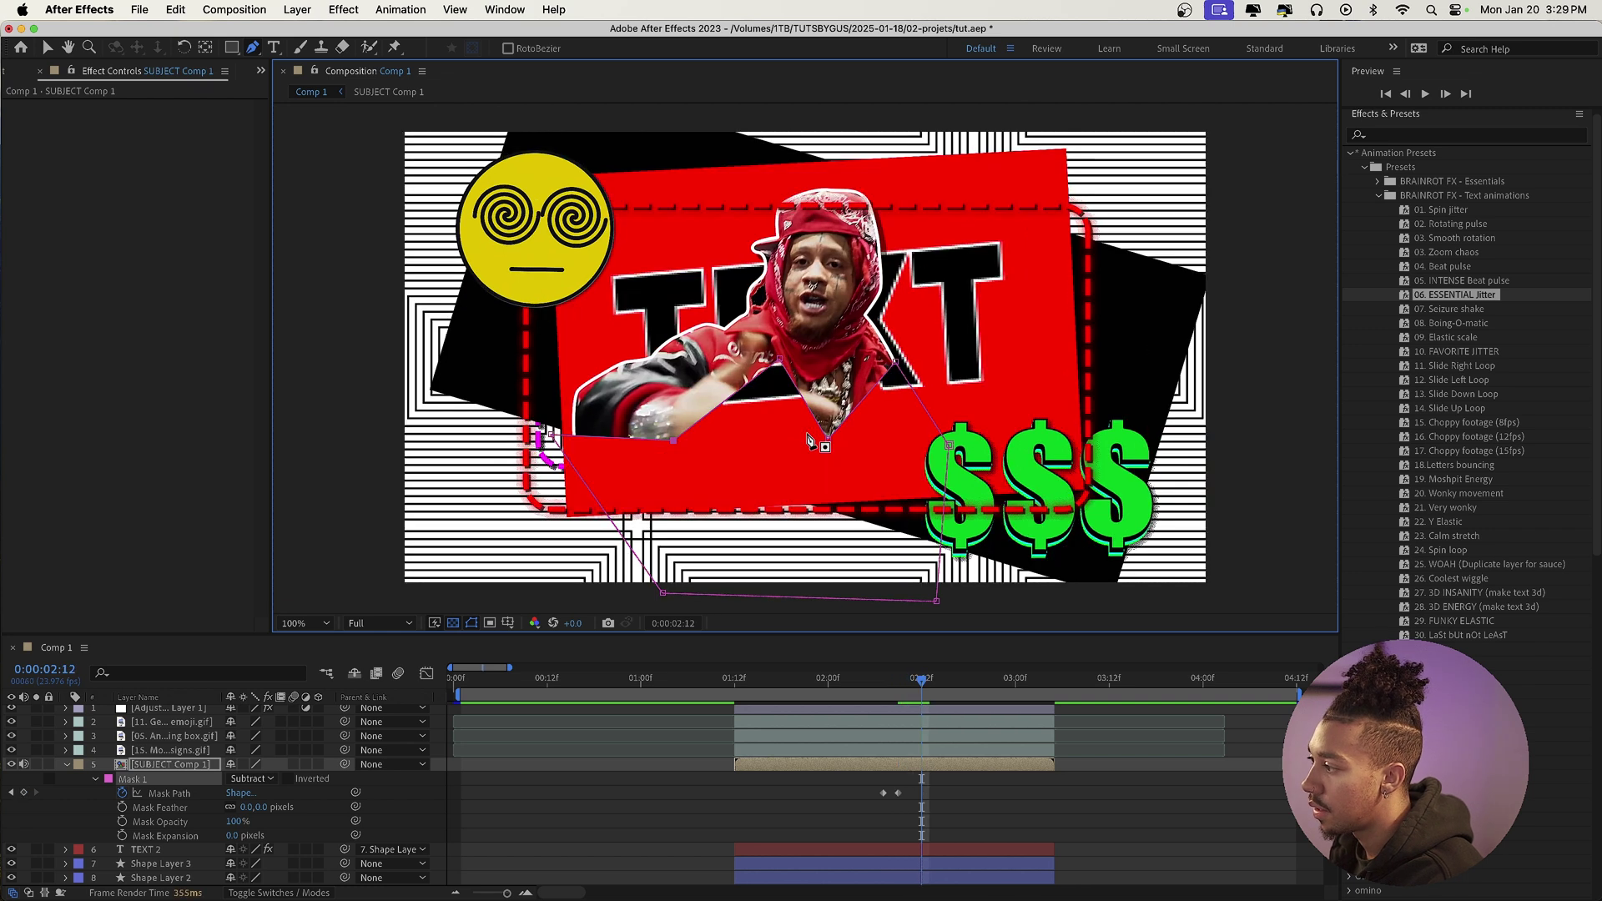
{"action": "left_click_drag", "start_coordinate": [827, 434], "coordinate": [824, 307]}
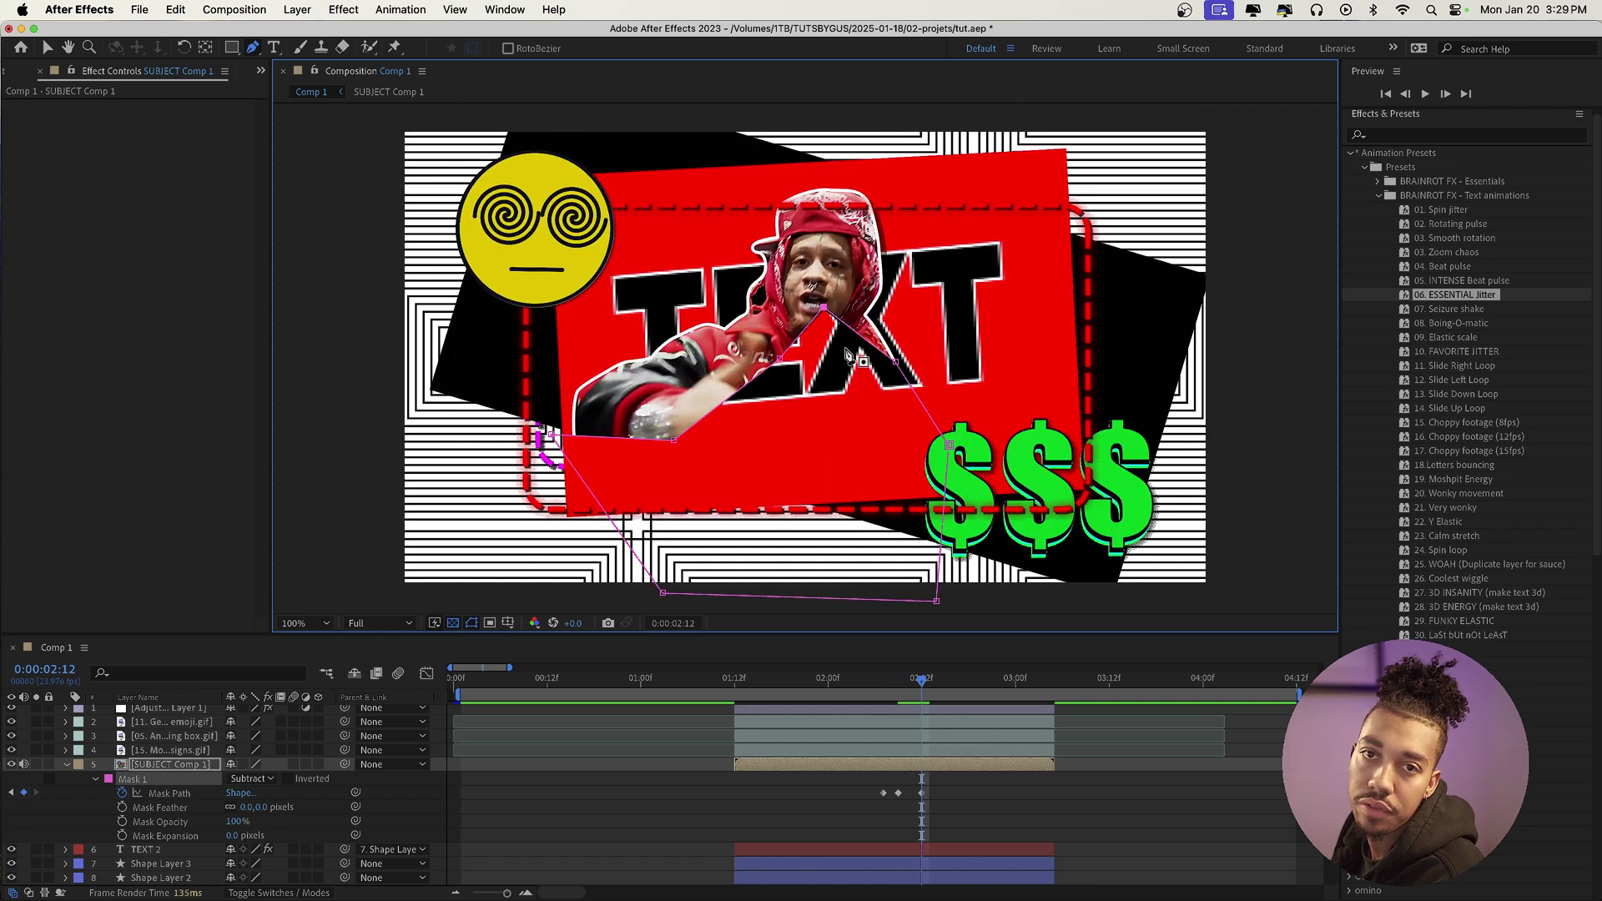
{"action": "left_click_drag", "start_coordinate": [780, 362], "coordinate": [764, 400]}
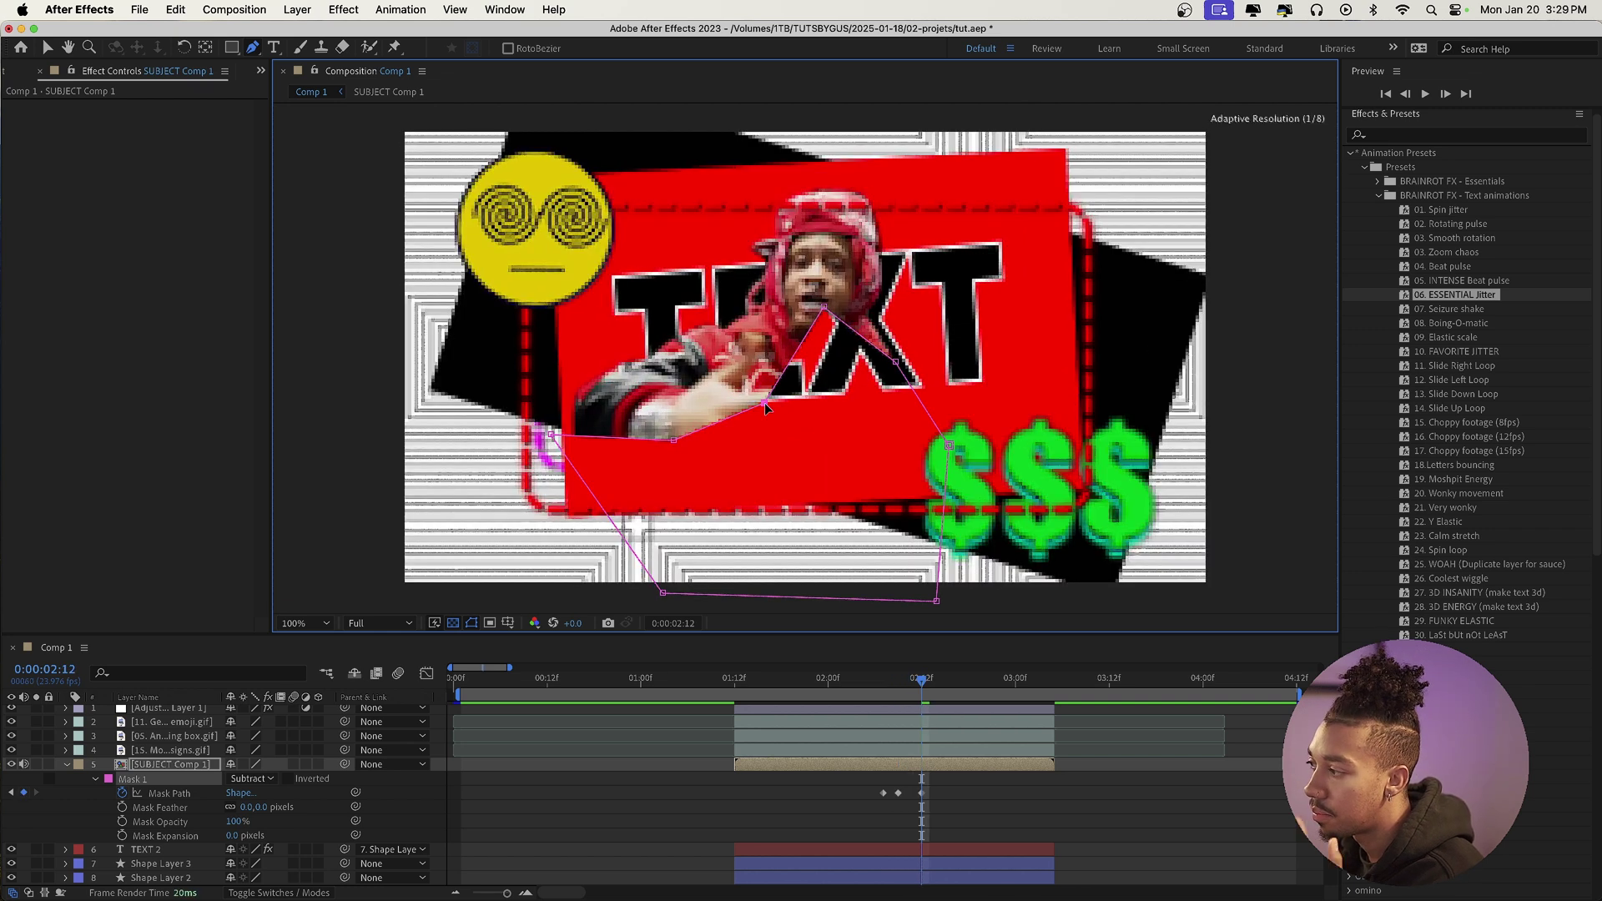
{"action": "left_click_drag", "start_coordinate": [674, 440], "coordinate": [672, 377]}
{"action": "left_click", "coordinate": [673, 378]}
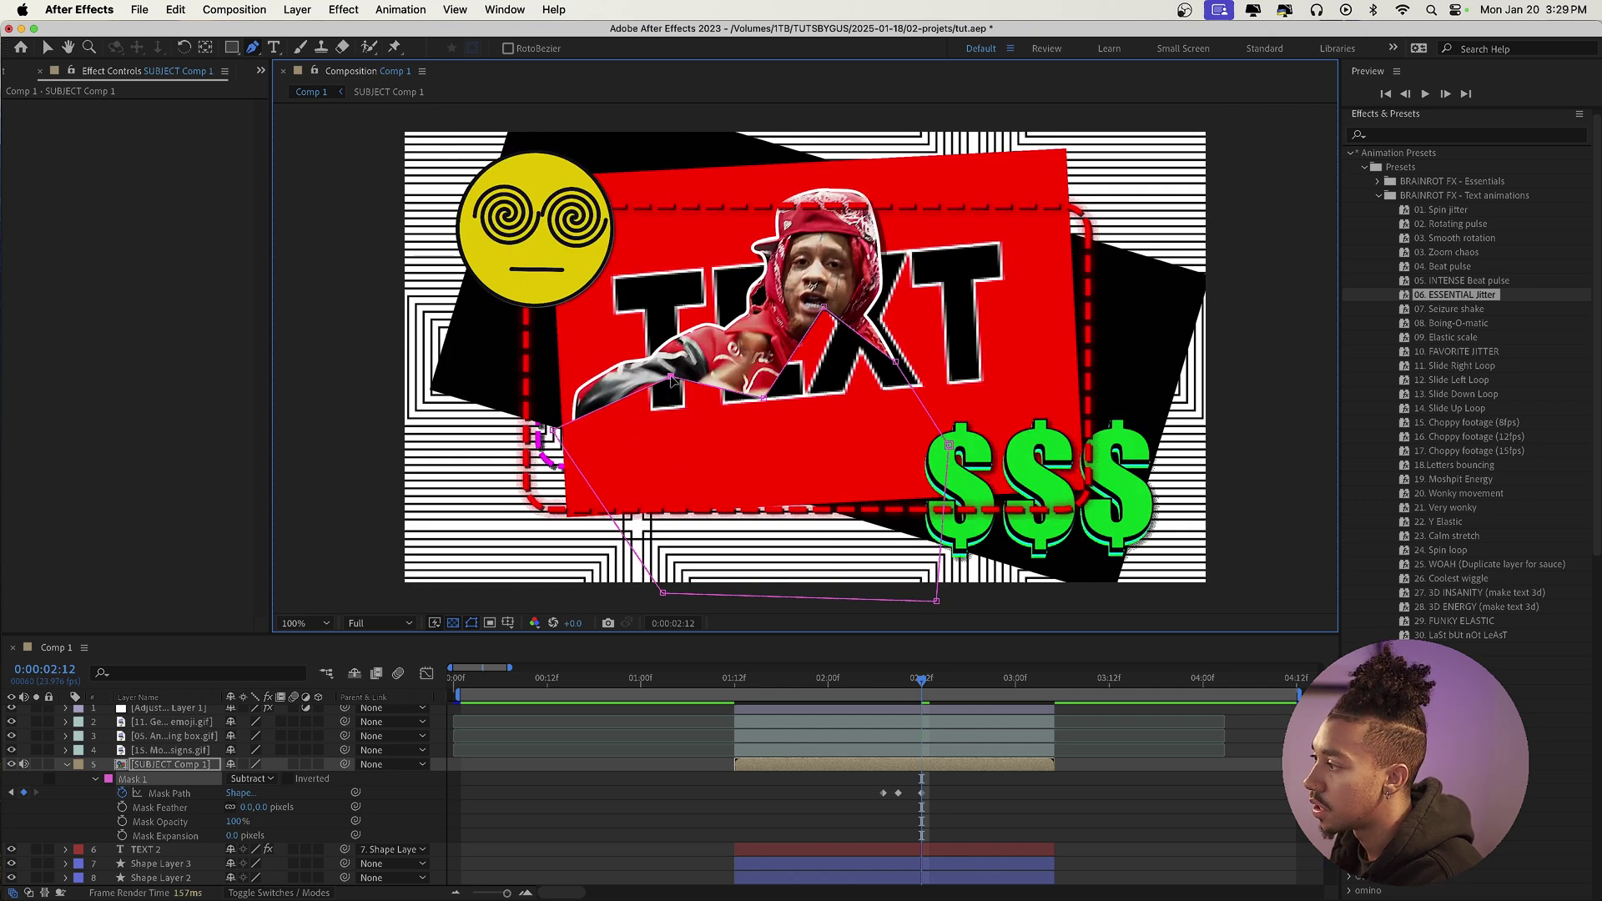
{"action": "left_click_drag", "start_coordinate": [672, 378], "coordinate": [724, 323]}
{"action": "left_click_drag", "start_coordinate": [552, 430], "coordinate": [613, 342]}
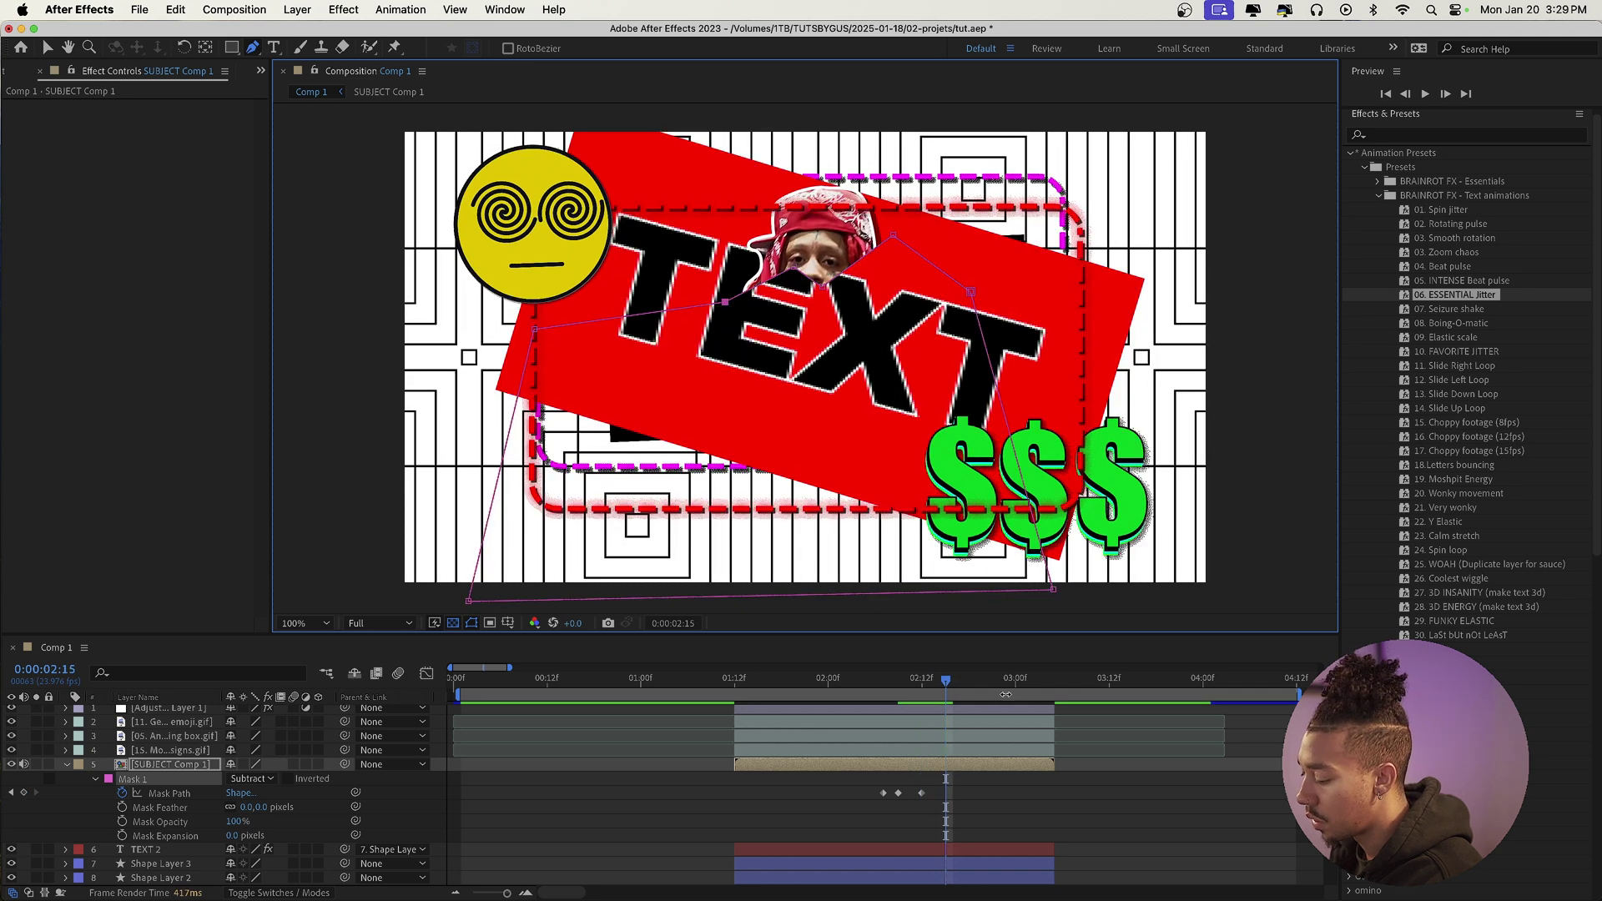
Split SUBJECT Comp 1 at 0:00:02:15 and delete the part after the split
{"action": "key", "text": "super+shift+d"}
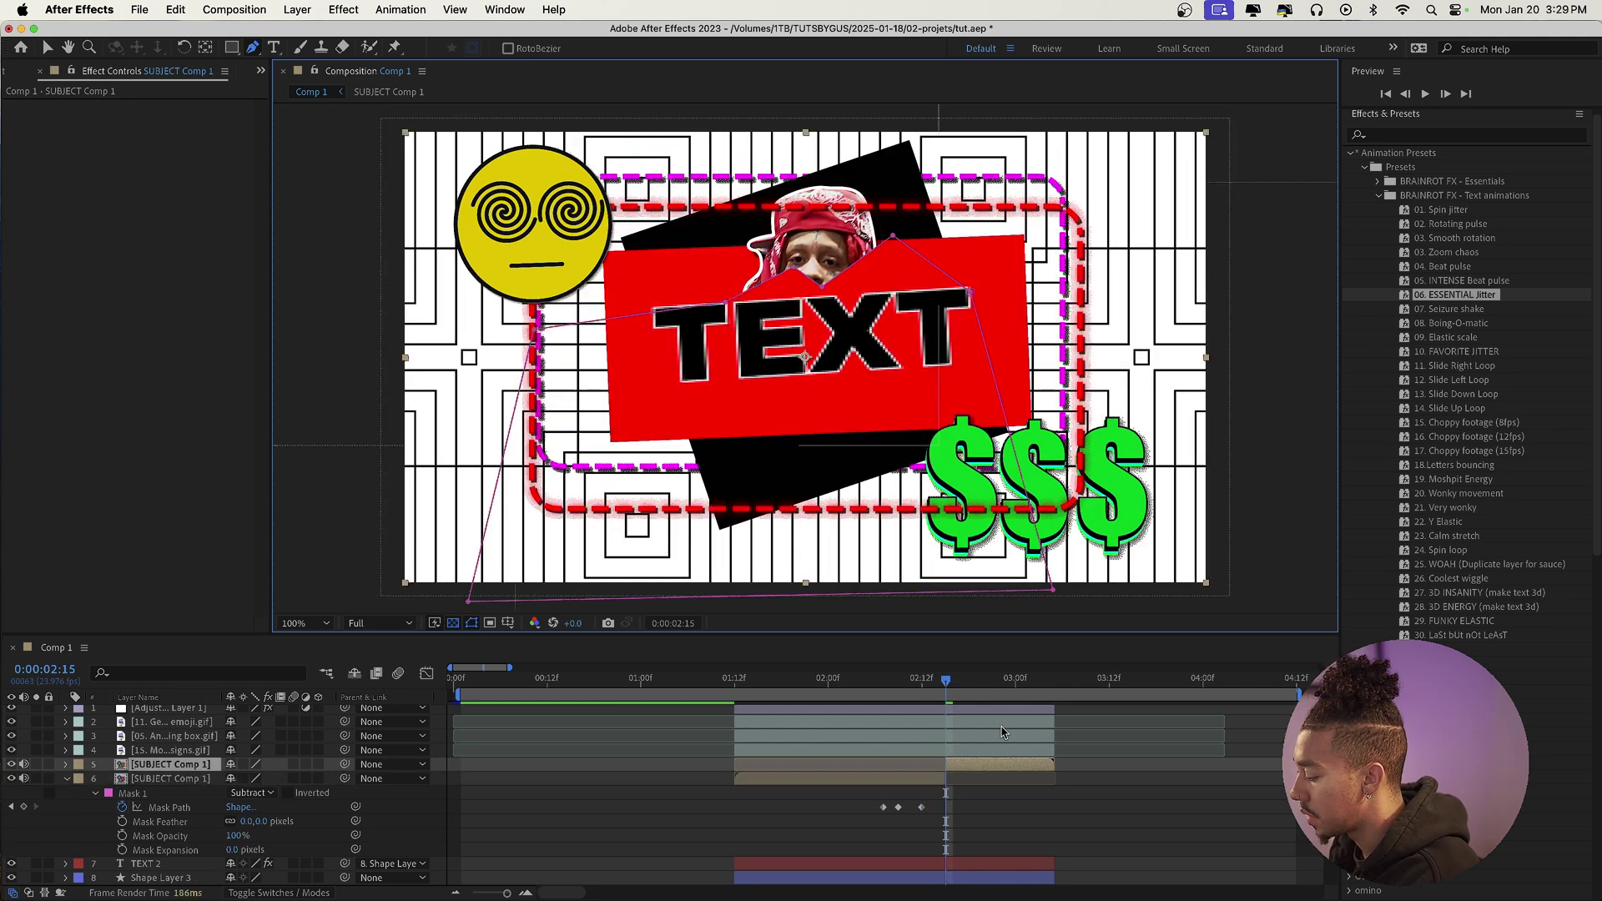
{"action": "left_click", "coordinate": [958, 765]}
{"action": "key", "text": "Delete"}
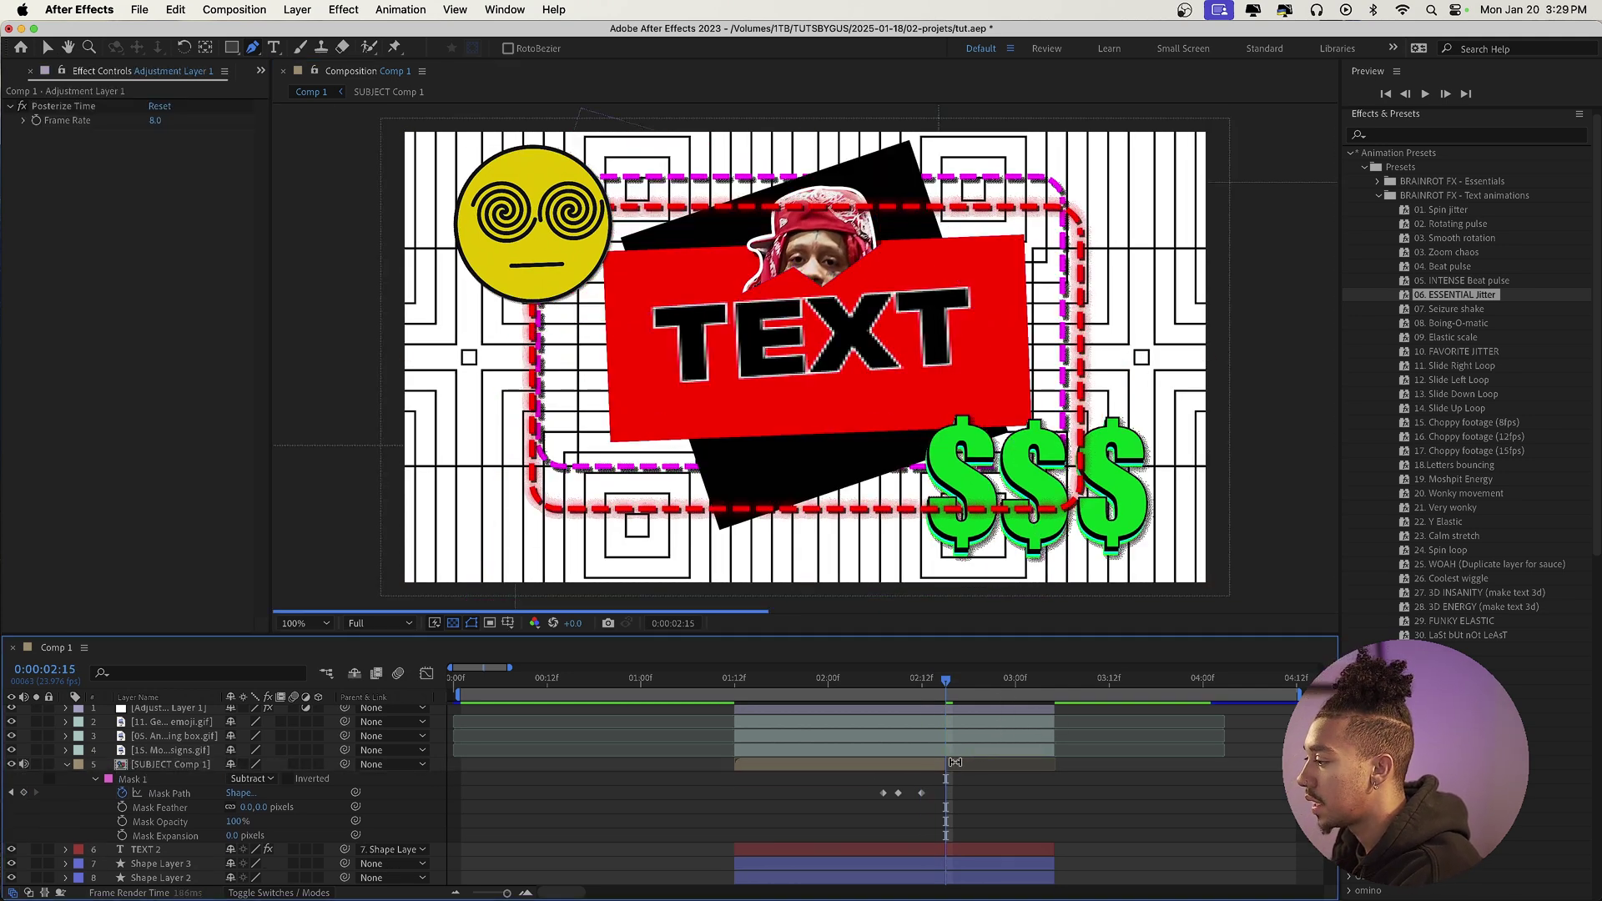
Keyframe Mask Path at 0:00:02:06 with the whole mask moved below the frame, and preview the tear-away animation
{"action": "left_click", "coordinate": [876, 697]}
{"action": "left_click_drag", "start_coordinate": [876, 697], "coordinate": [875, 699]}
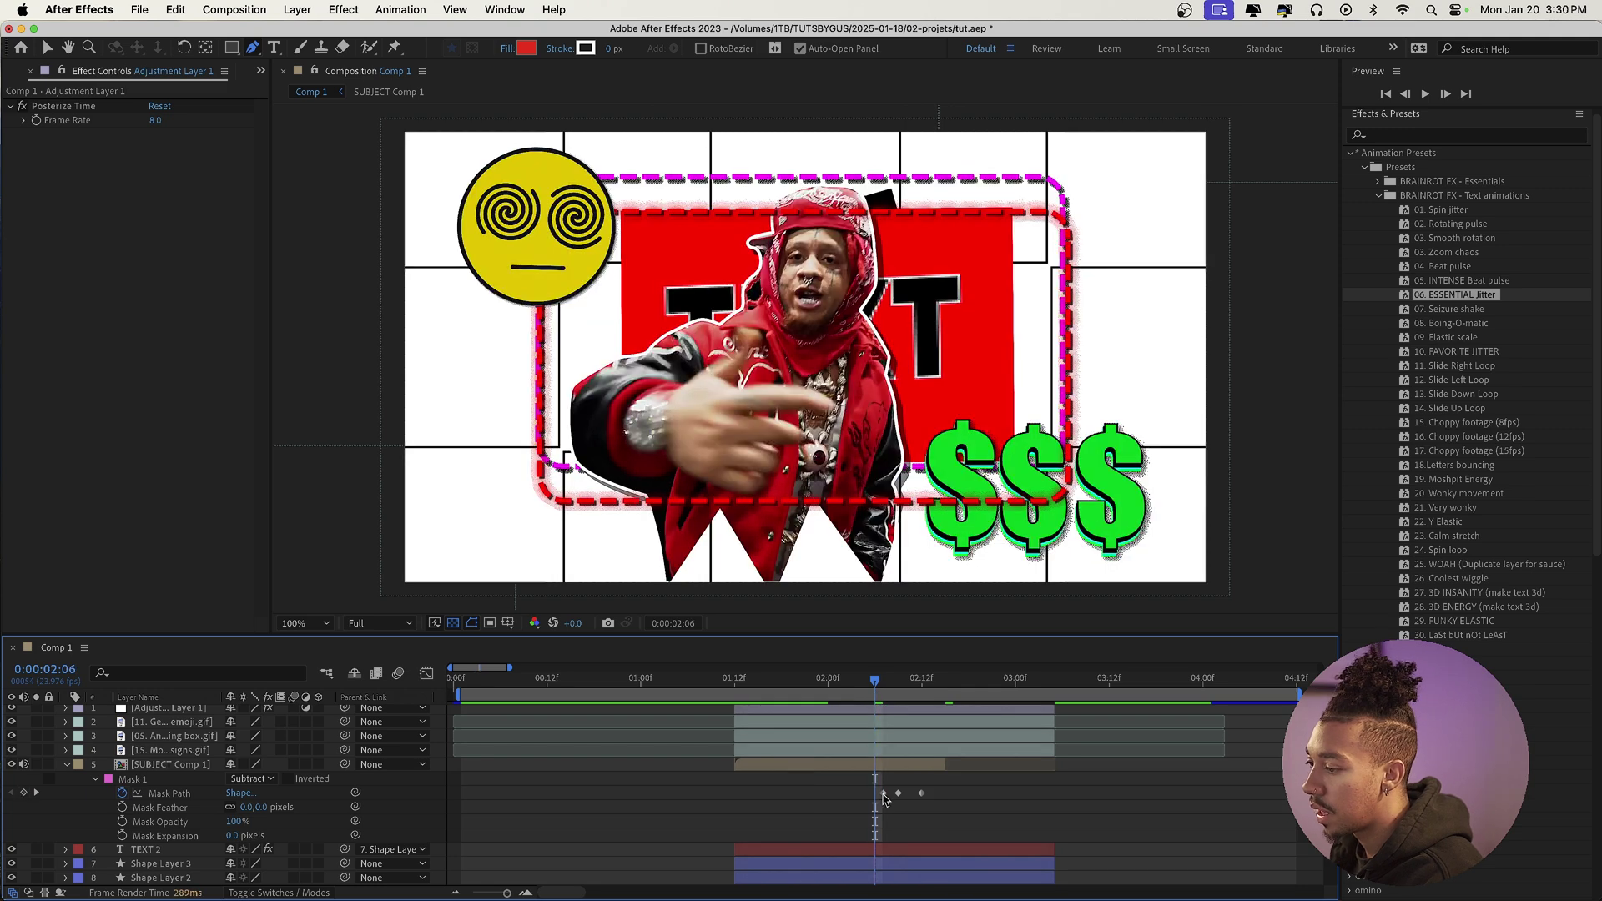
{"action": "left_click", "coordinate": [204, 795]}
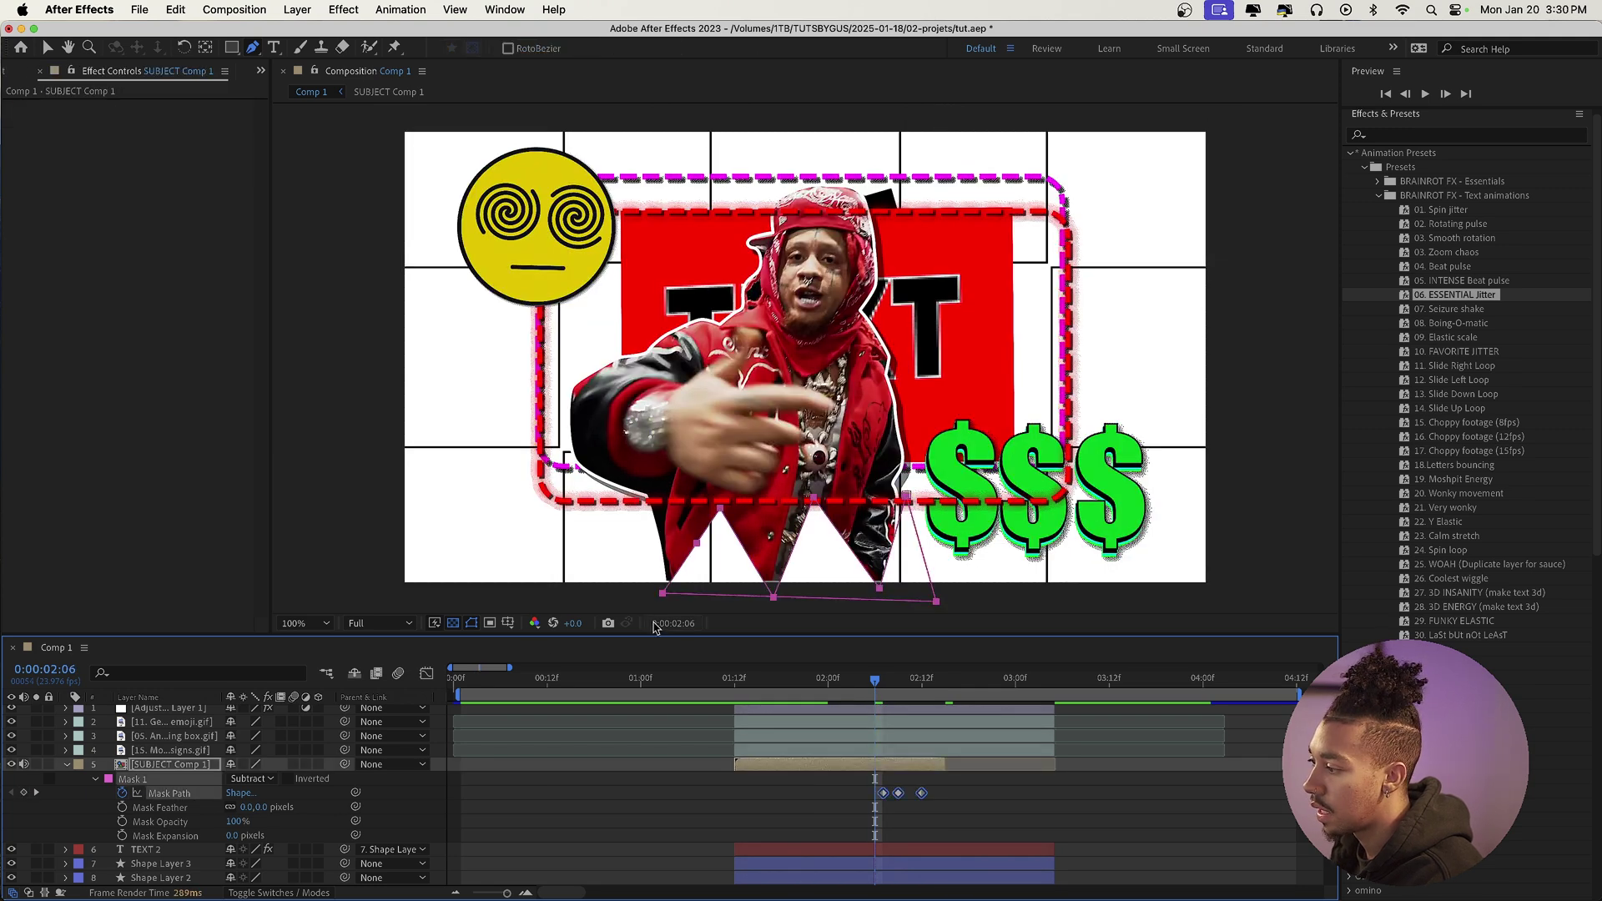
{"action": "left_click_drag", "start_coordinate": [672, 602], "coordinate": [654, 700]}
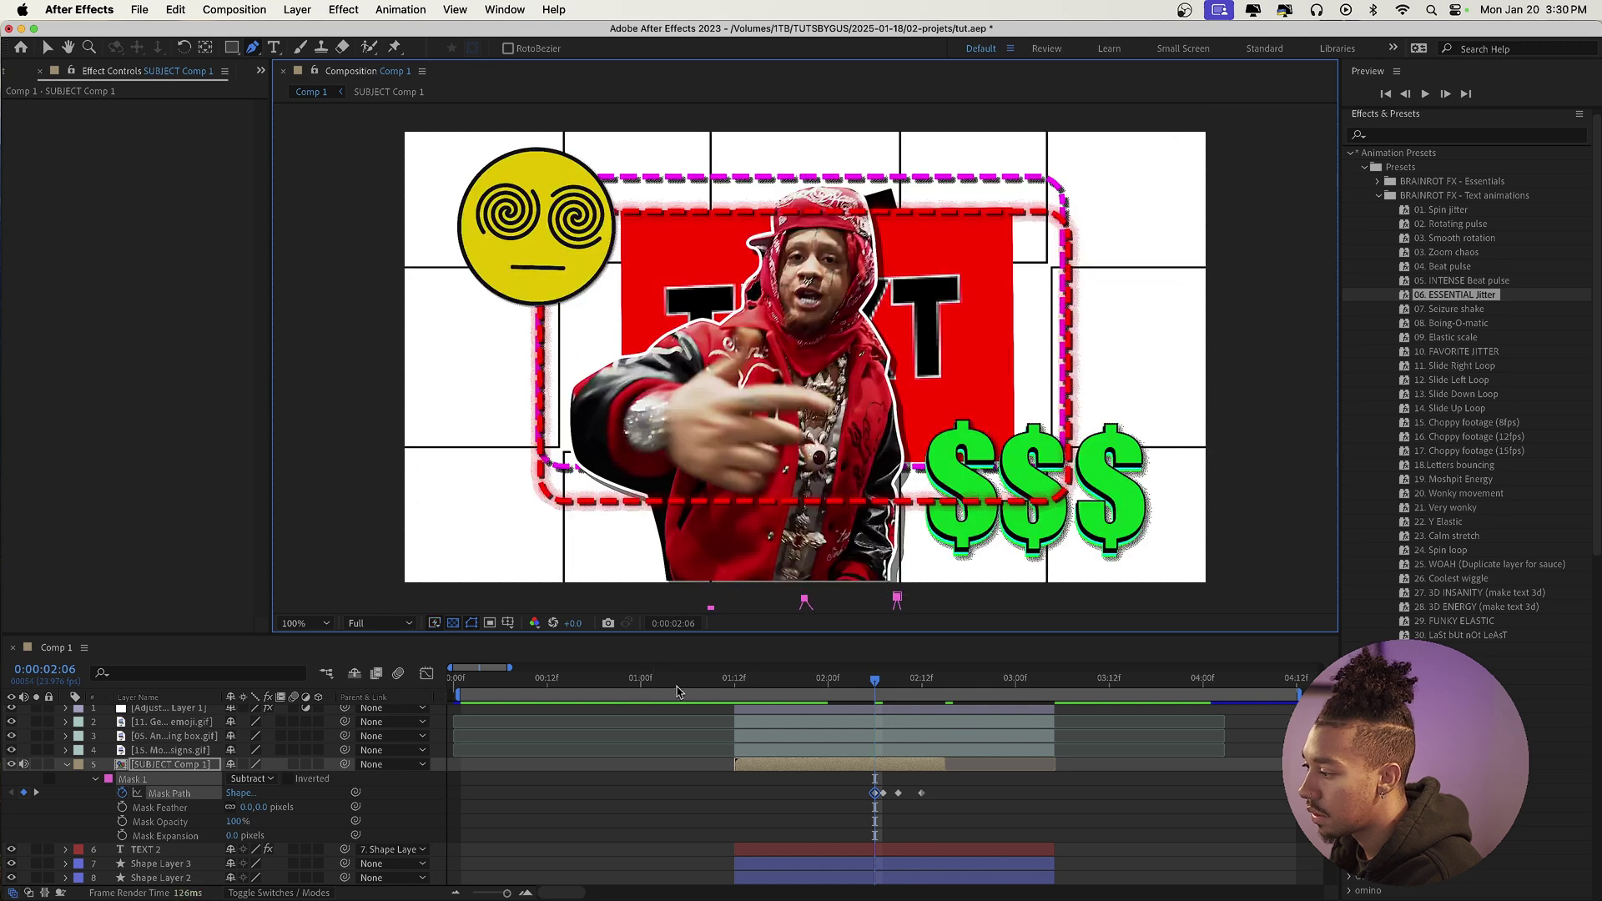
{"action": "left_click", "coordinate": [750, 684]}
{"action": "key", "text": "space"}
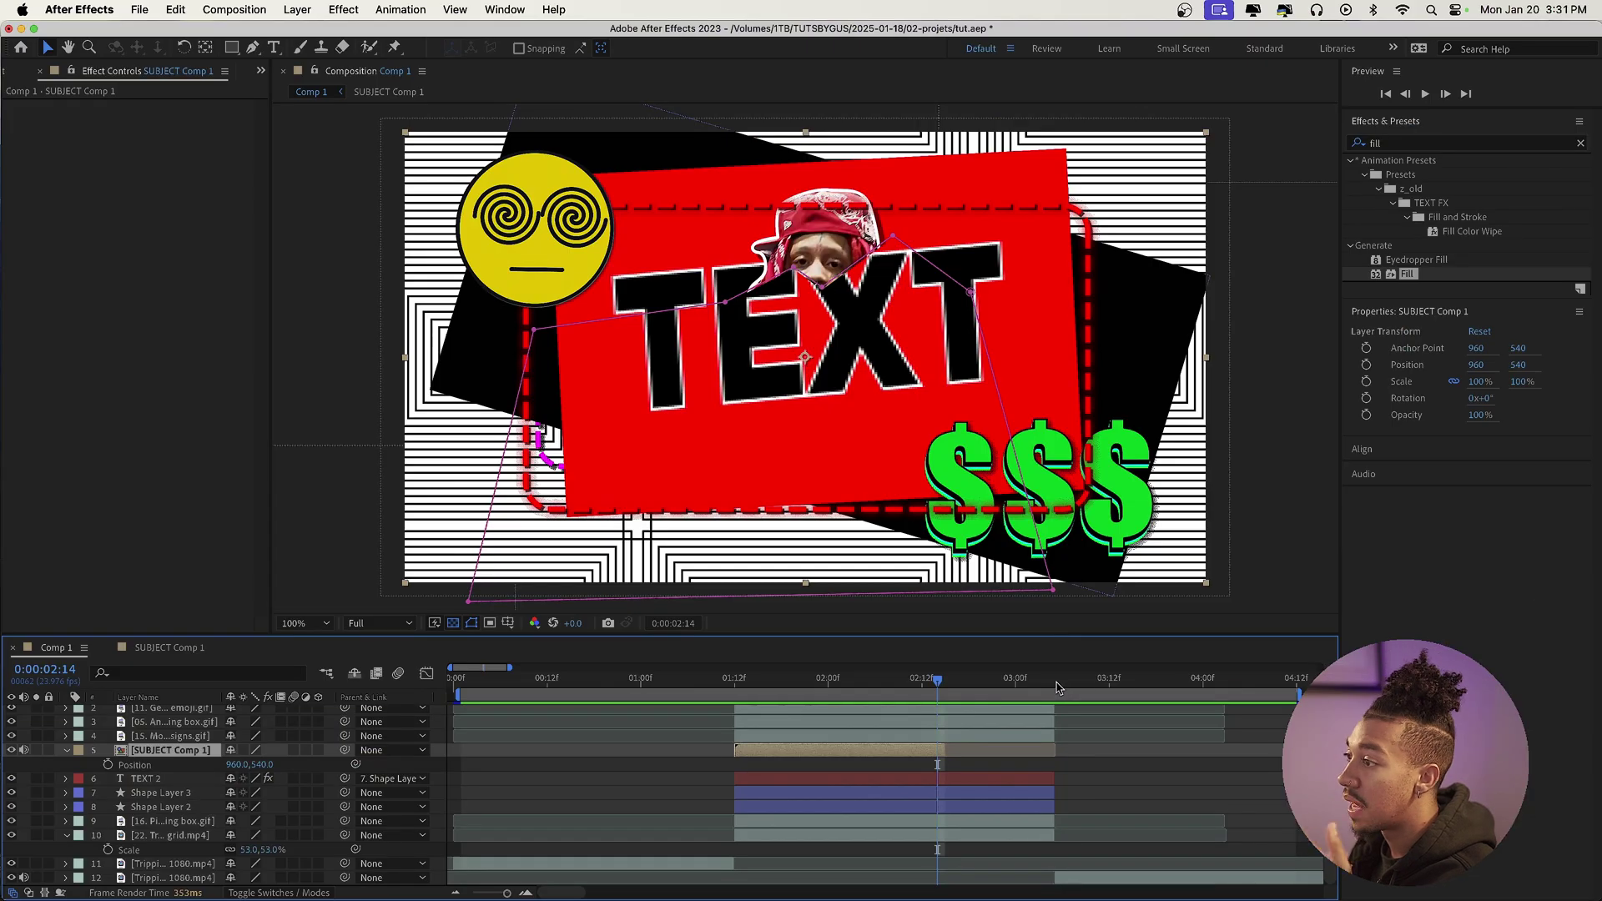
Go to 0:00:03:05, move the second video clip layer directly below the adjustment layer and rename it 2nd
{"action": "left_click", "coordinate": [1056, 684]}
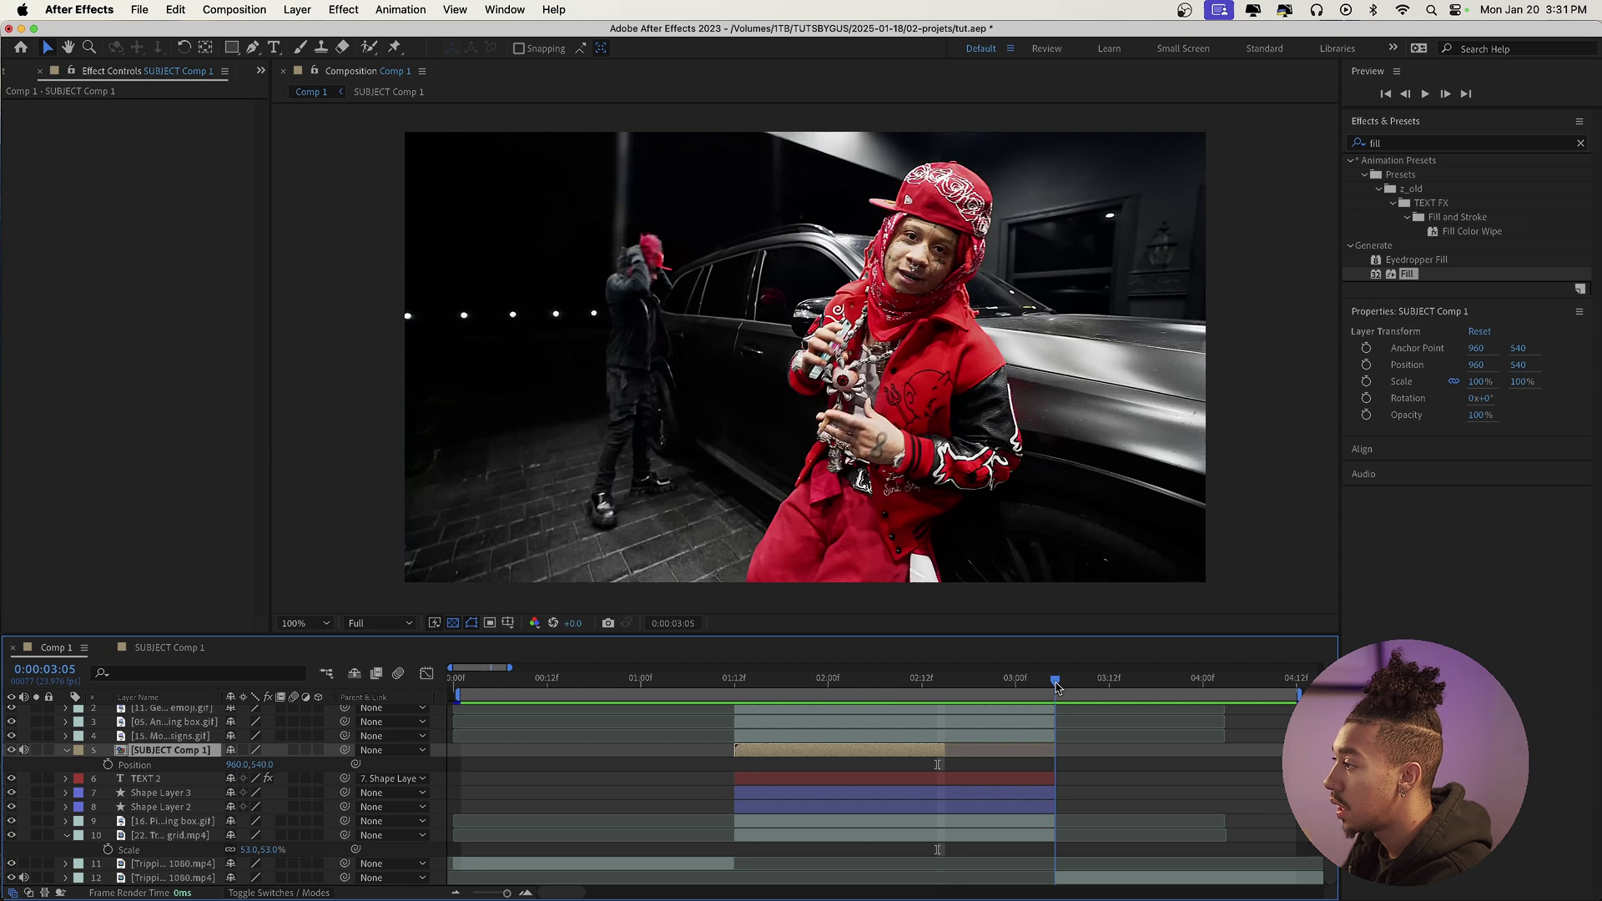
{"action": "left_click", "coordinate": [1070, 878]}
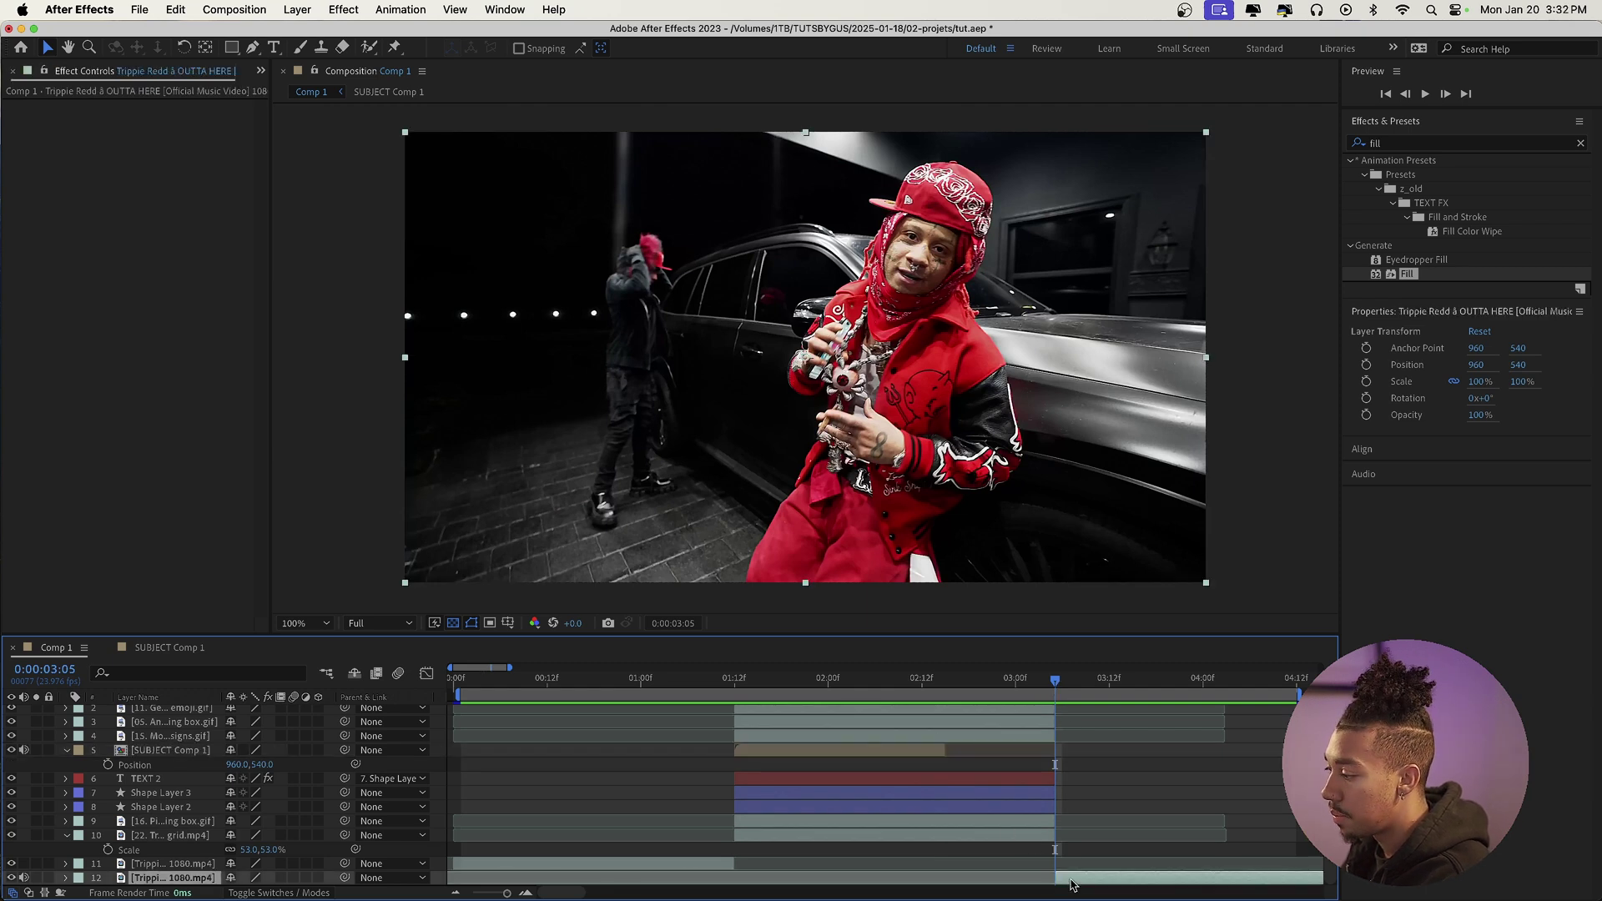
{"action": "left_click_drag", "start_coordinate": [174, 878], "coordinate": [184, 716]}
{"action": "key", "text": "Return"}
{"action": "type", "text": "2nd"}
{"action": "key", "text": "Return"}
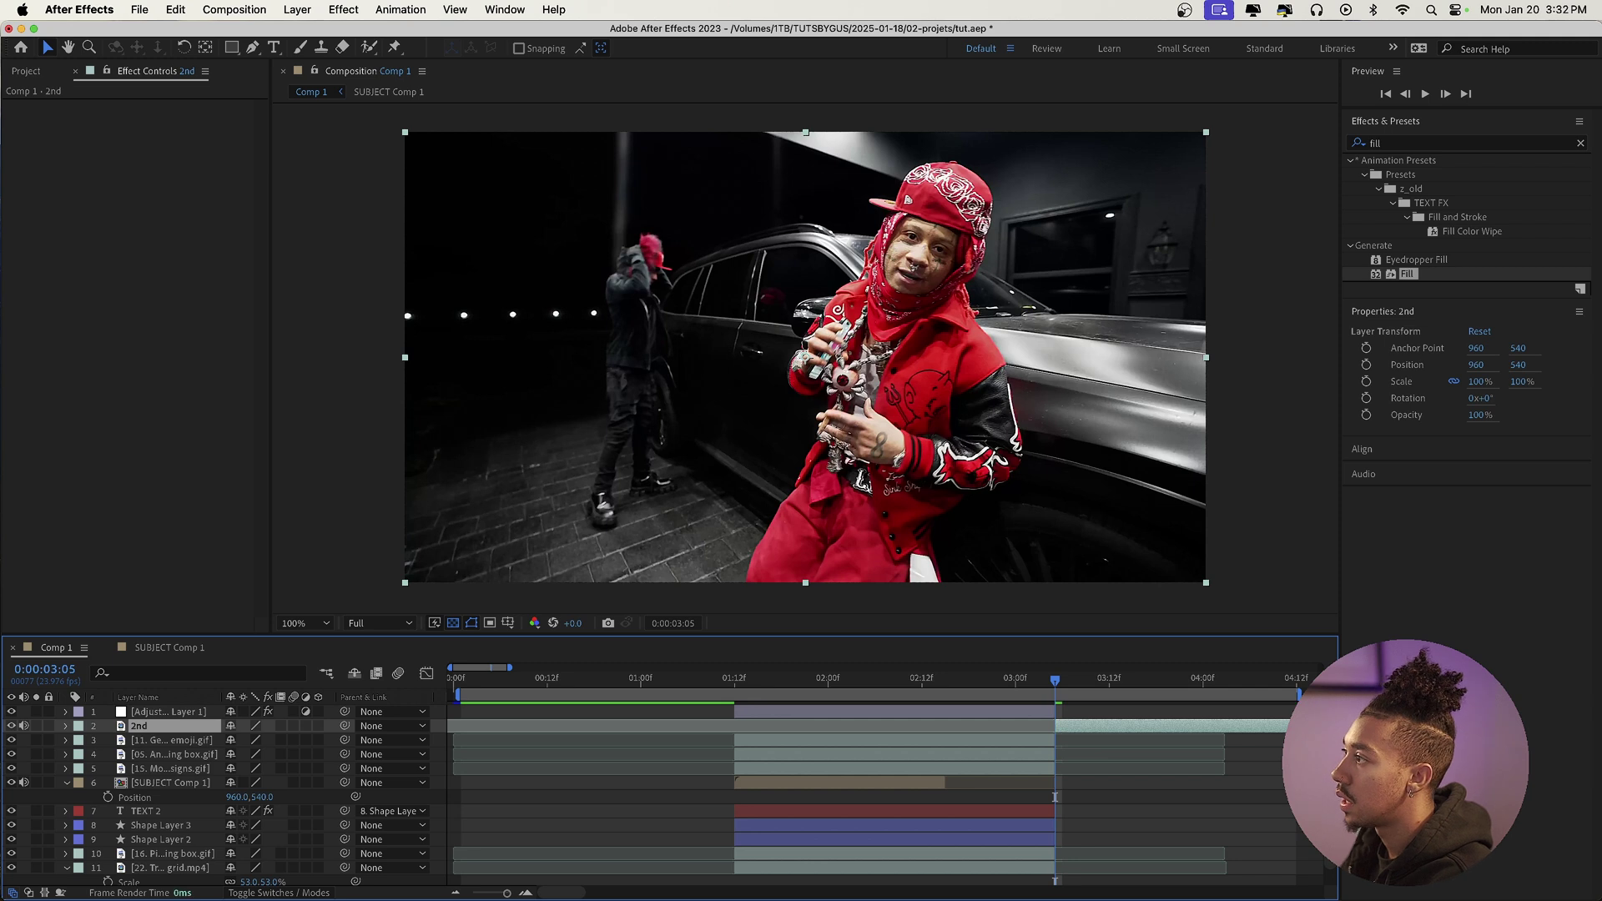
Duplicate the 2nd layer and freeze the duplicate's frame at 0:00:03:05
{"action": "key", "text": "ctrl+d"}
{"action": "right_click", "coordinate": [1068, 727]}
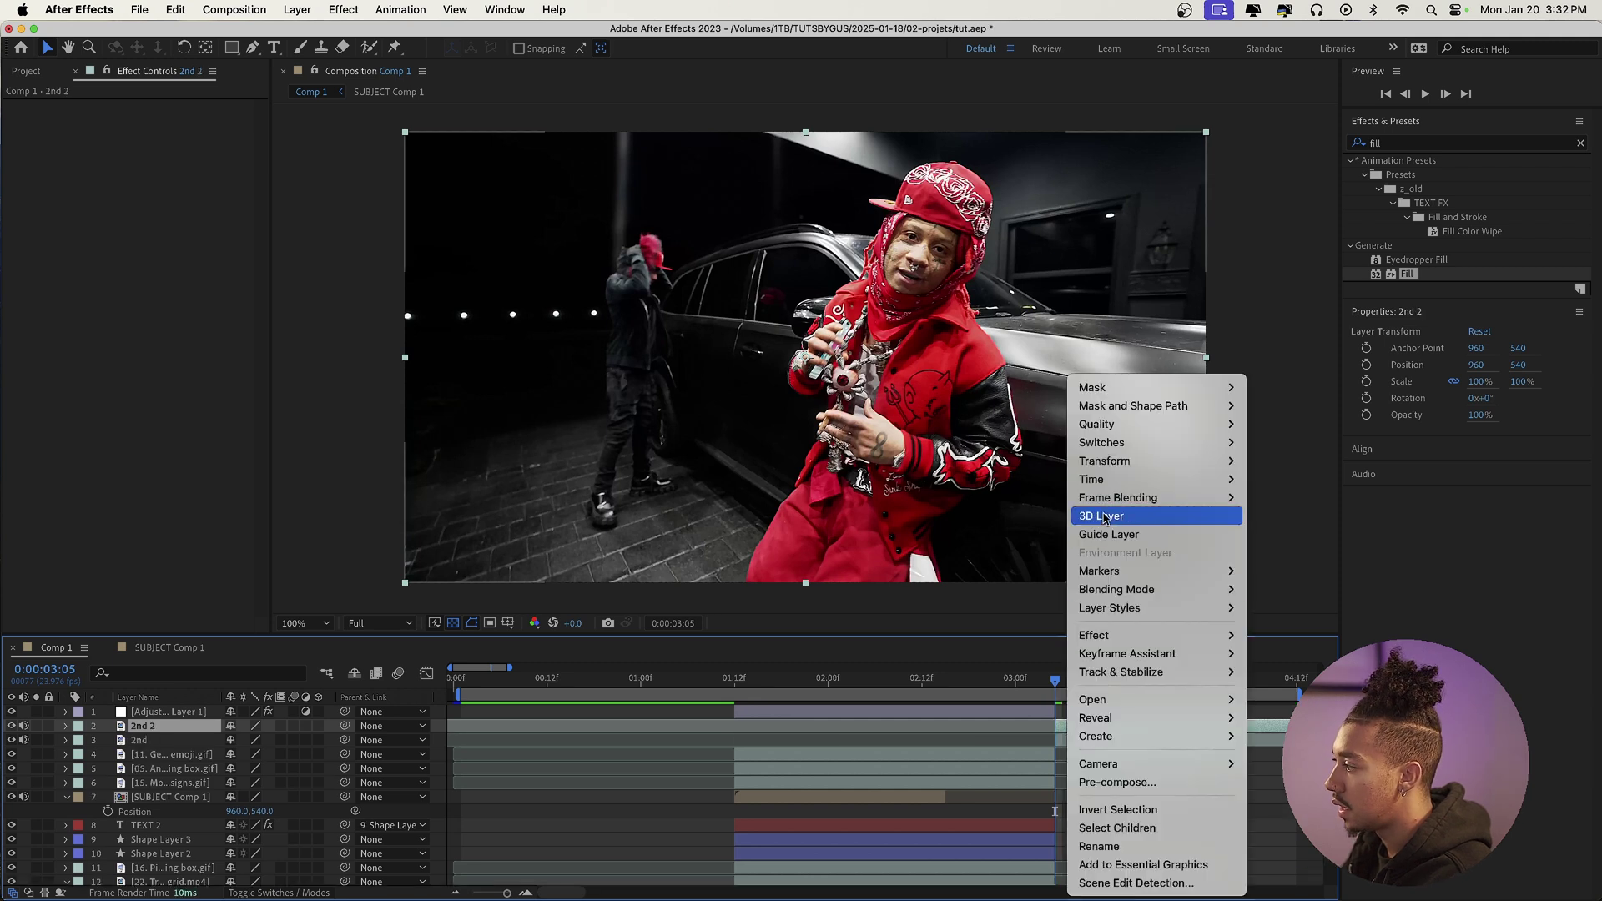
{"action": "mouse_move", "coordinate": [1101, 482]}
{"action": "left_click", "coordinate": [1316, 540]}
Trace a closed mask with the Pen tool around the man in the red jacket and cap on the 2nd 2 layer
{"action": "key", "text": "g"}
{"action": "left_click", "coordinate": [743, 589]}
{"action": "left_click", "coordinate": [755, 544]}
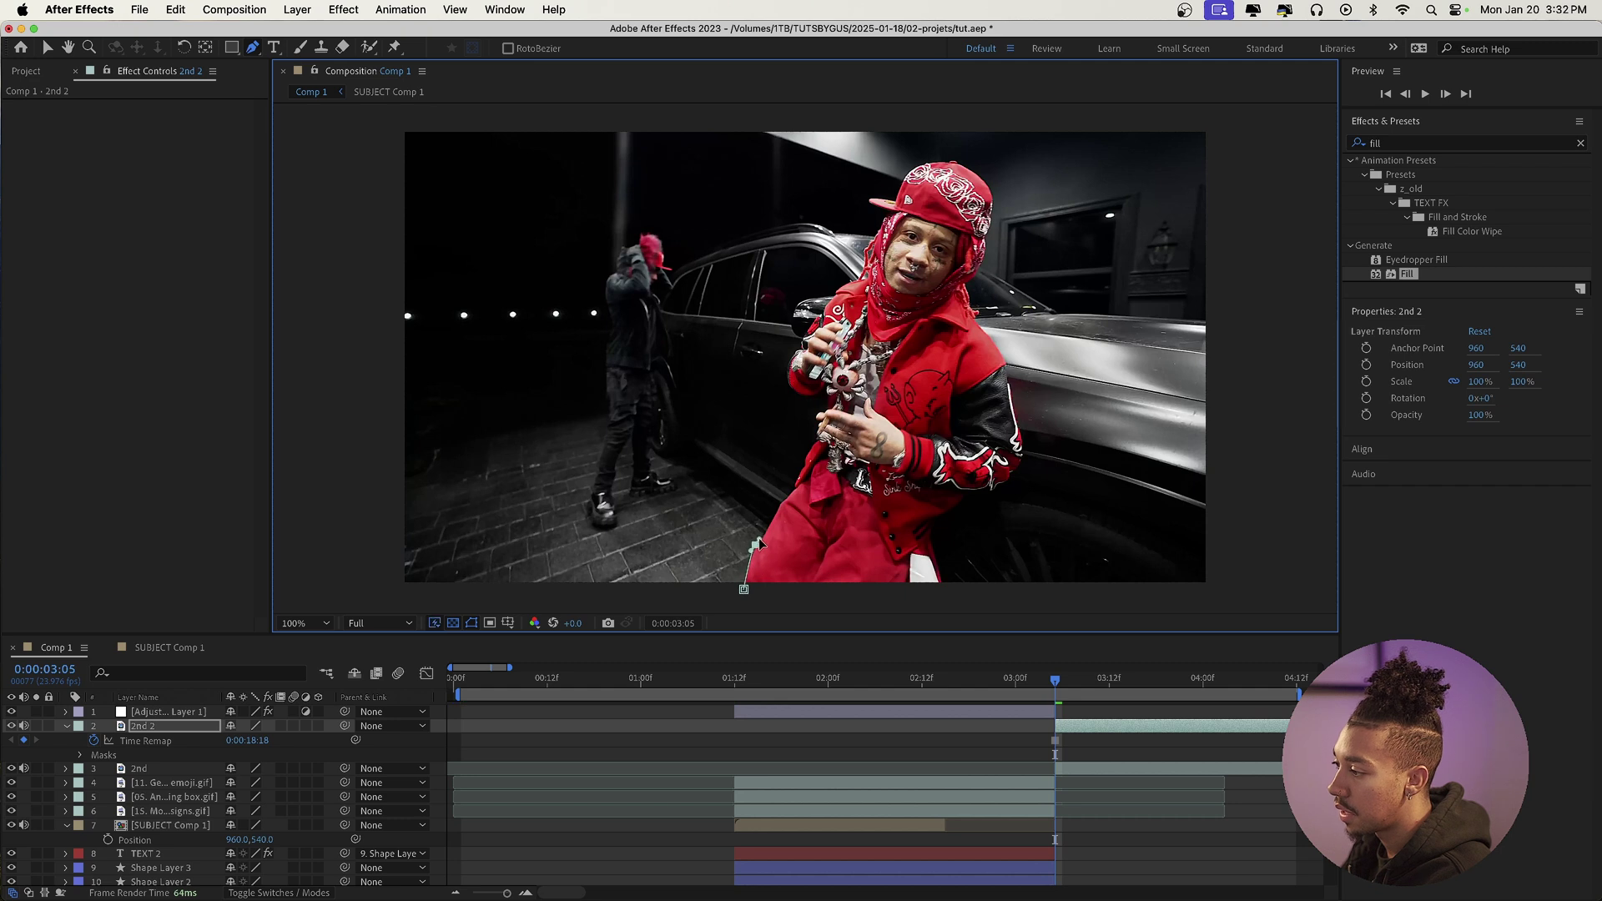
{"action": "left_click", "coordinate": [782, 501]}
{"action": "left_click", "coordinate": [793, 483]}
{"action": "left_click", "coordinate": [809, 453]}
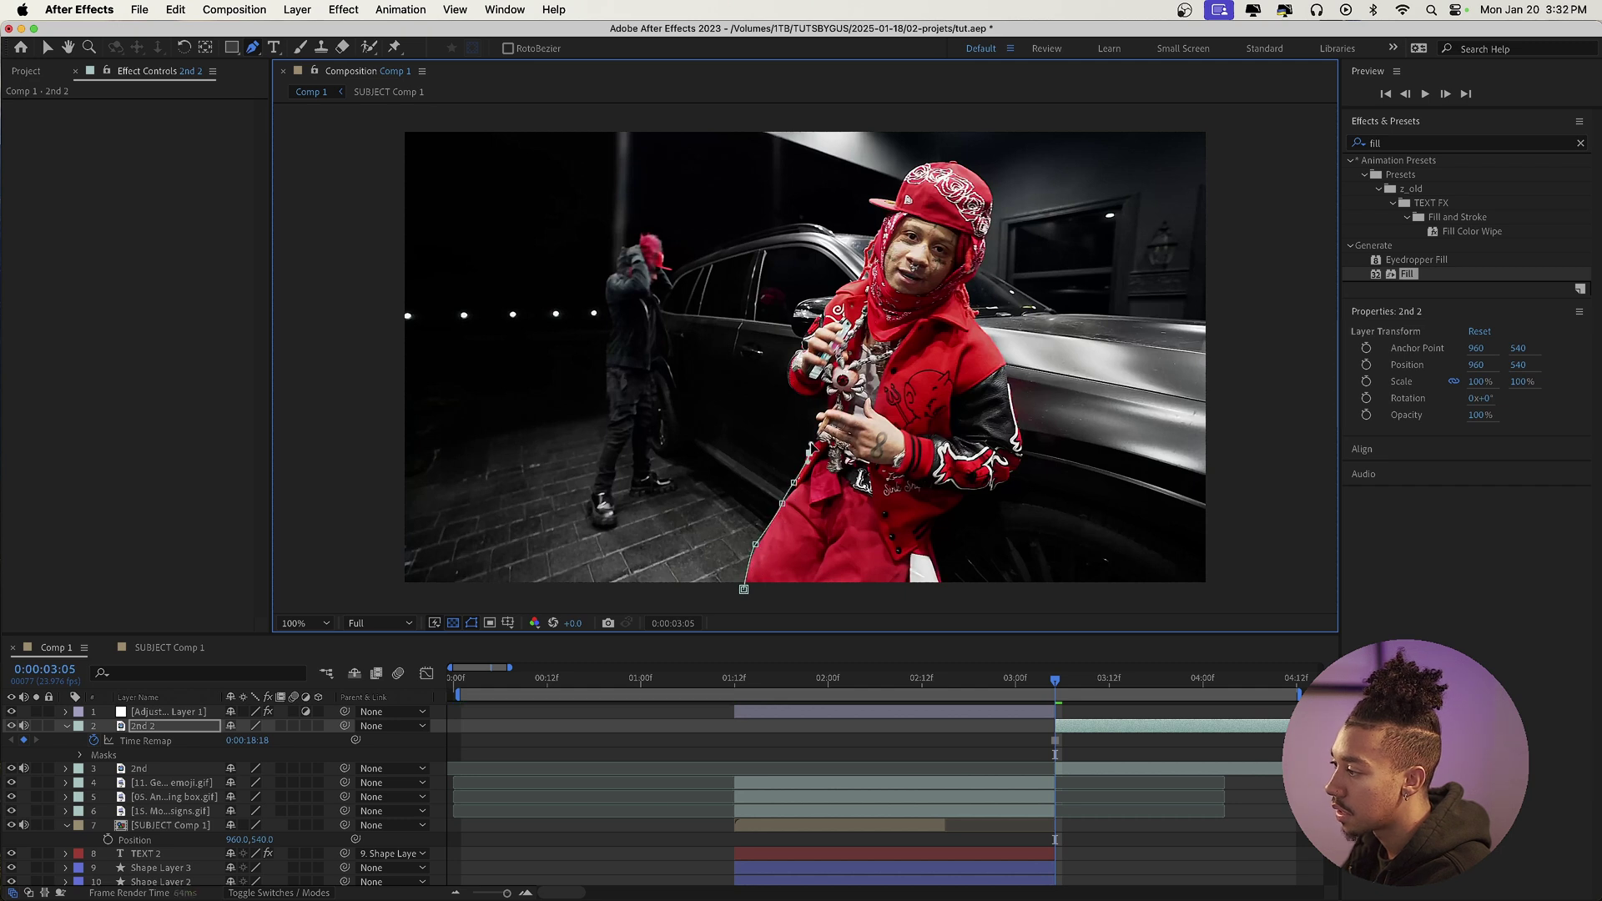
{"action": "left_click", "coordinate": [831, 404]}
{"action": "left_click", "coordinate": [812, 394]}
{"action": "left_click", "coordinate": [789, 382]}
{"action": "left_click", "coordinate": [794, 345]}
{"action": "left_click", "coordinate": [821, 312]}
{"action": "left_click", "coordinate": [843, 288]}
{"action": "left_click", "coordinate": [861, 272]}
{"action": "left_click", "coordinate": [866, 248]}
{"action": "left_click", "coordinate": [1019, 470]}
{"action": "left_click", "coordinate": [968, 506]}
{"action": "left_click", "coordinate": [932, 534]}
{"action": "left_click", "coordinate": [941, 574]}
{"action": "left_click", "coordinate": [948, 592]}
{"action": "left_click", "coordinate": [743, 589]}
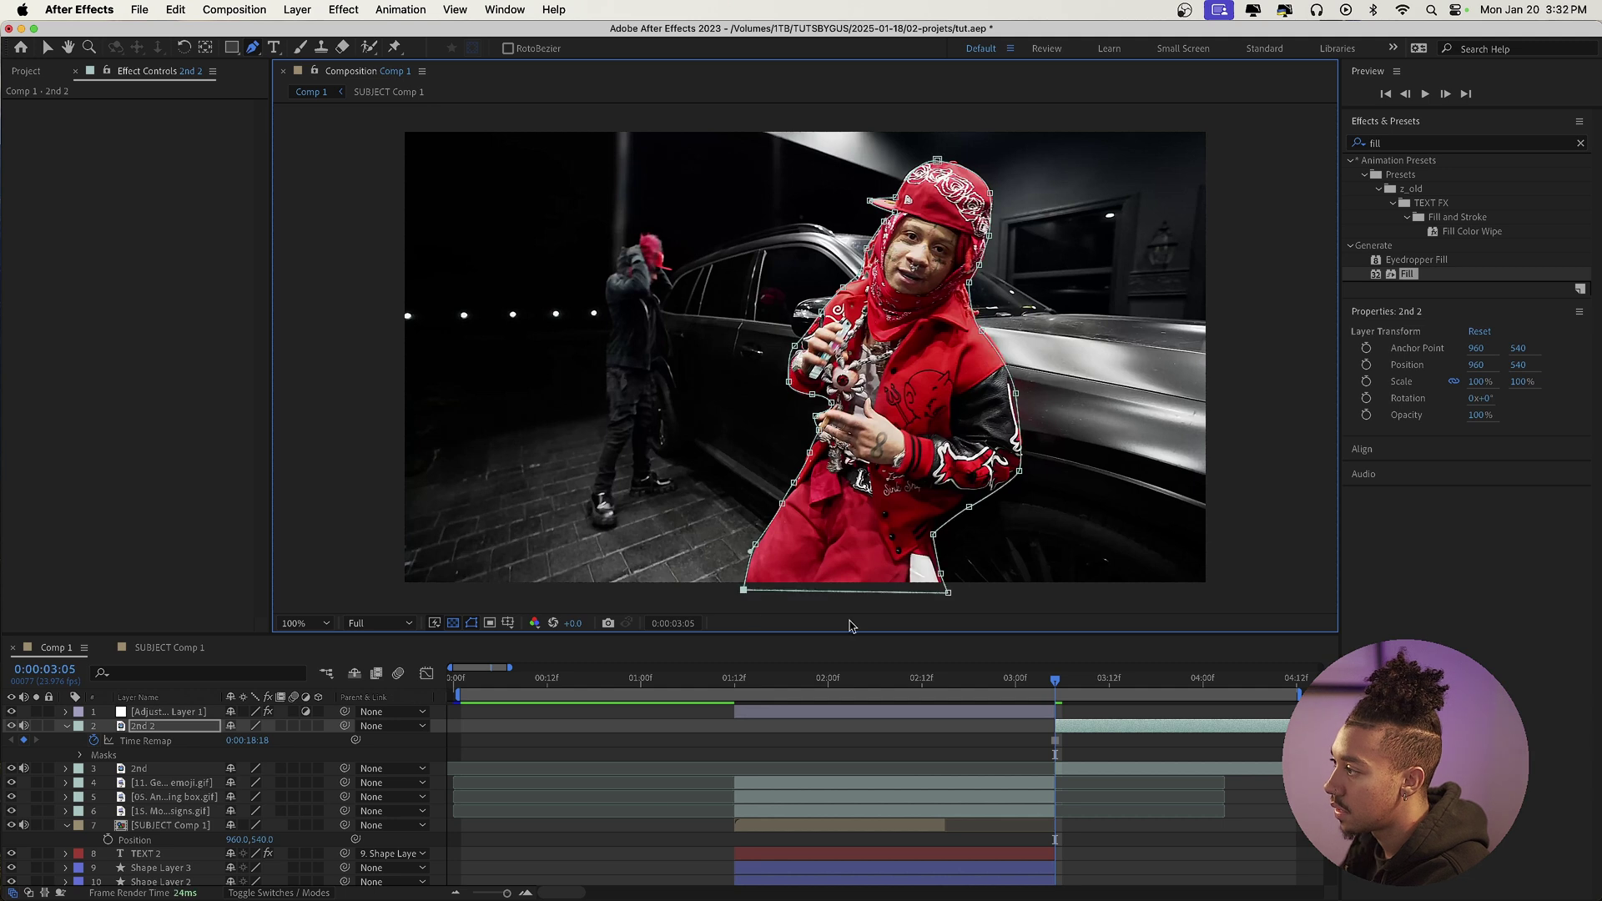
Shift the 2nd 2 layer to start where SUBJECT Comp 1 ends, then split it at 0:00:03:05 and delete the remainder
{"action": "left_click_drag", "start_coordinate": [1055, 726], "coordinate": [954, 686]}
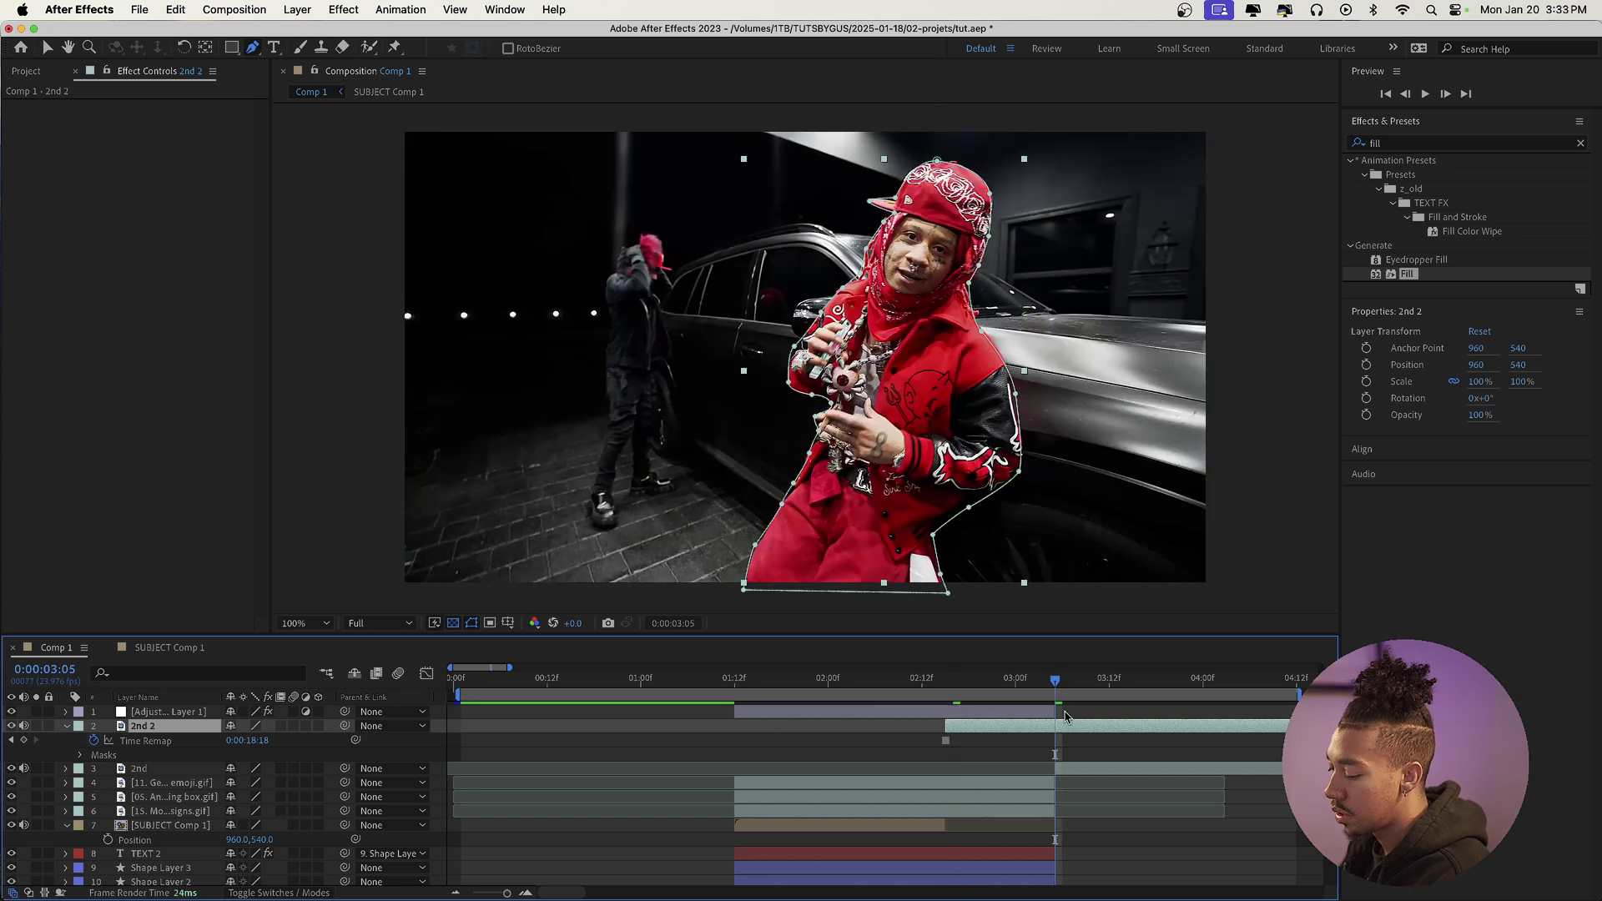
{"action": "key", "text": "super+shift+d"}
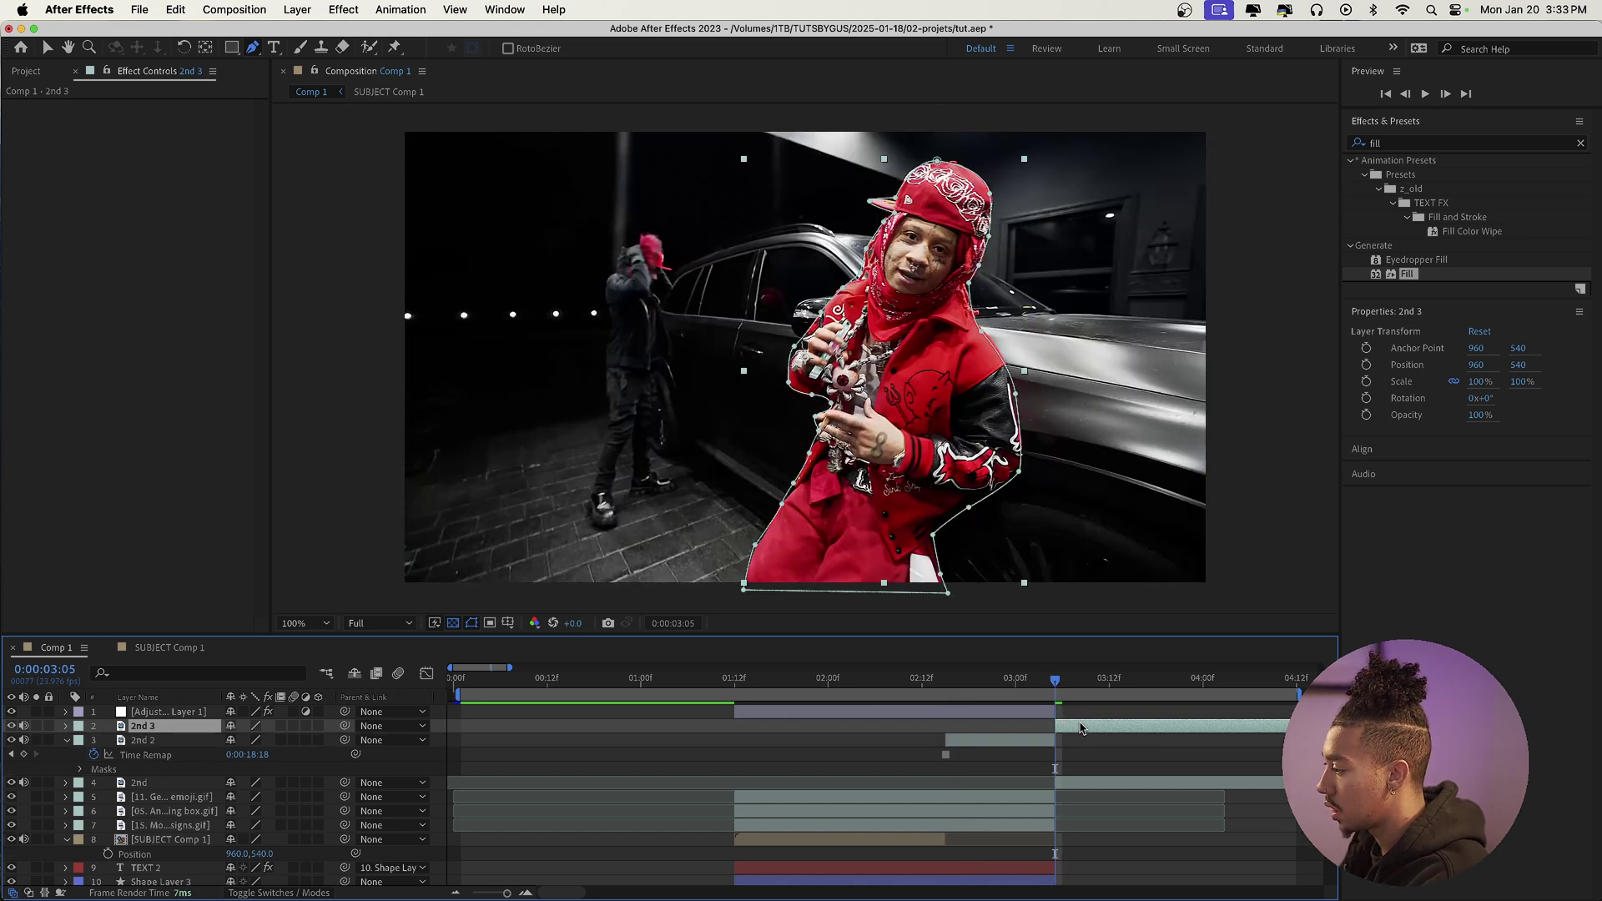
{"action": "key", "text": "Delete"}
Preview the freeze-frame section from 0:00:01:12 and inspect the second cut-out at 0:00:02:21
{"action": "left_click_drag", "start_coordinate": [1048, 689], "coordinate": [732, 683]}
{"action": "scroll", "coordinate": [733, 683], "scroll_direction": "down", "scroll_amount": 1}
{"action": "key", "text": "space"}
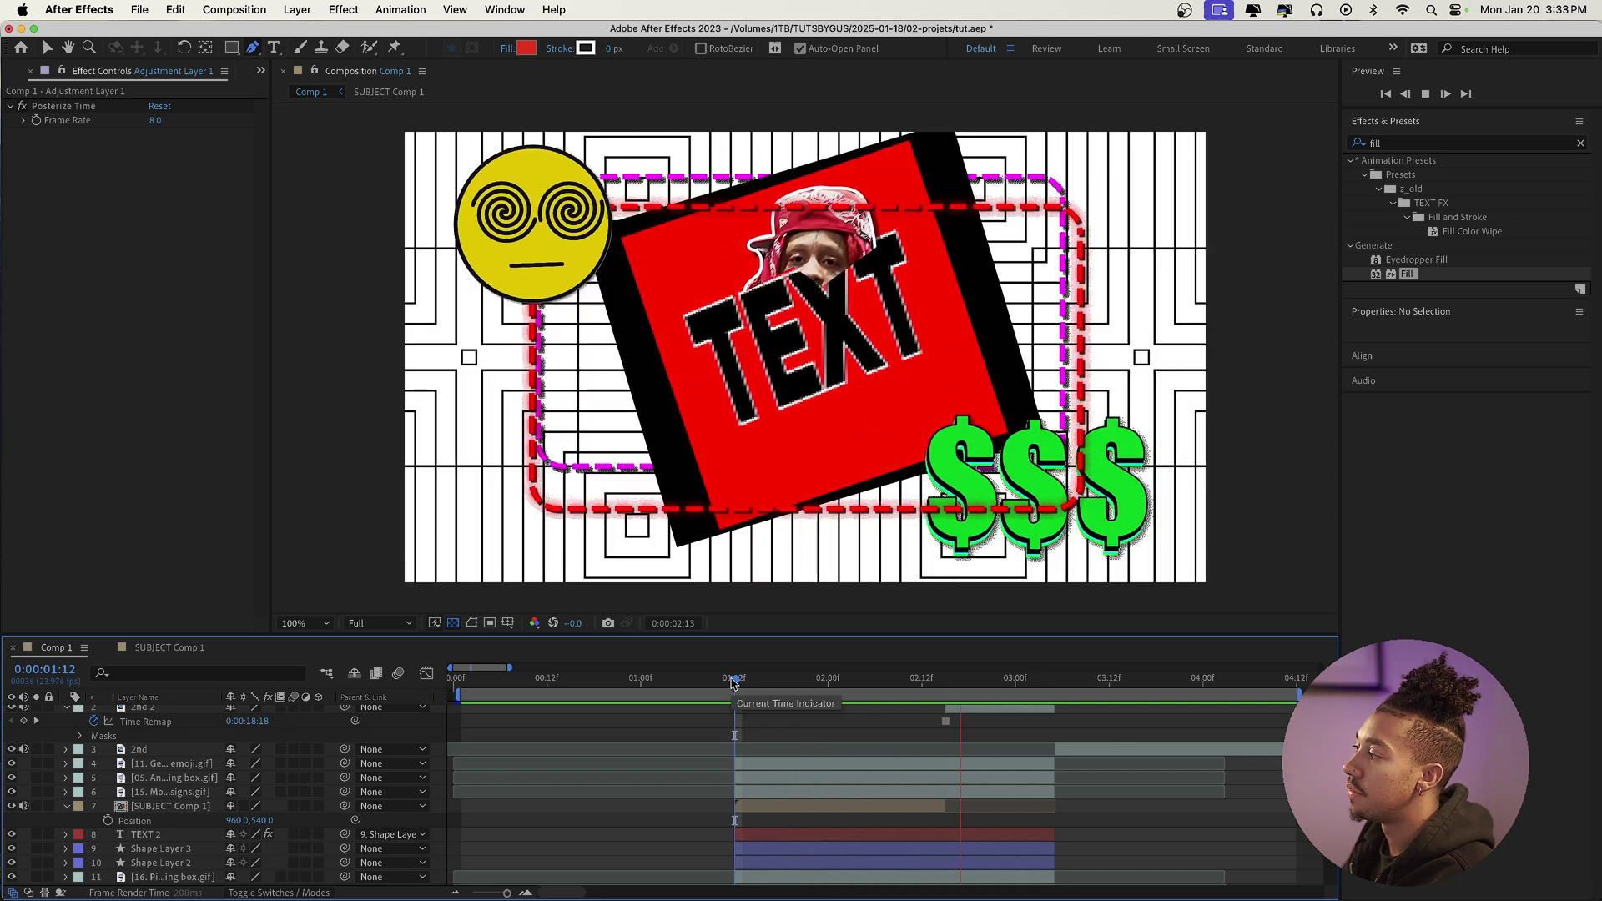
{"action": "key", "text": "space"}
{"action": "scroll", "coordinate": [889, 718], "scroll_direction": "up", "scroll_amount": 1}
{"action": "left_click_drag", "start_coordinate": [946, 680], "coordinate": [991, 681]}
Copy the Stroke, Drop Shadow and Transform effects from the SUBJECT 2 layer inside SUBJECT Comp 1
{"action": "left_click", "coordinate": [981, 727]}
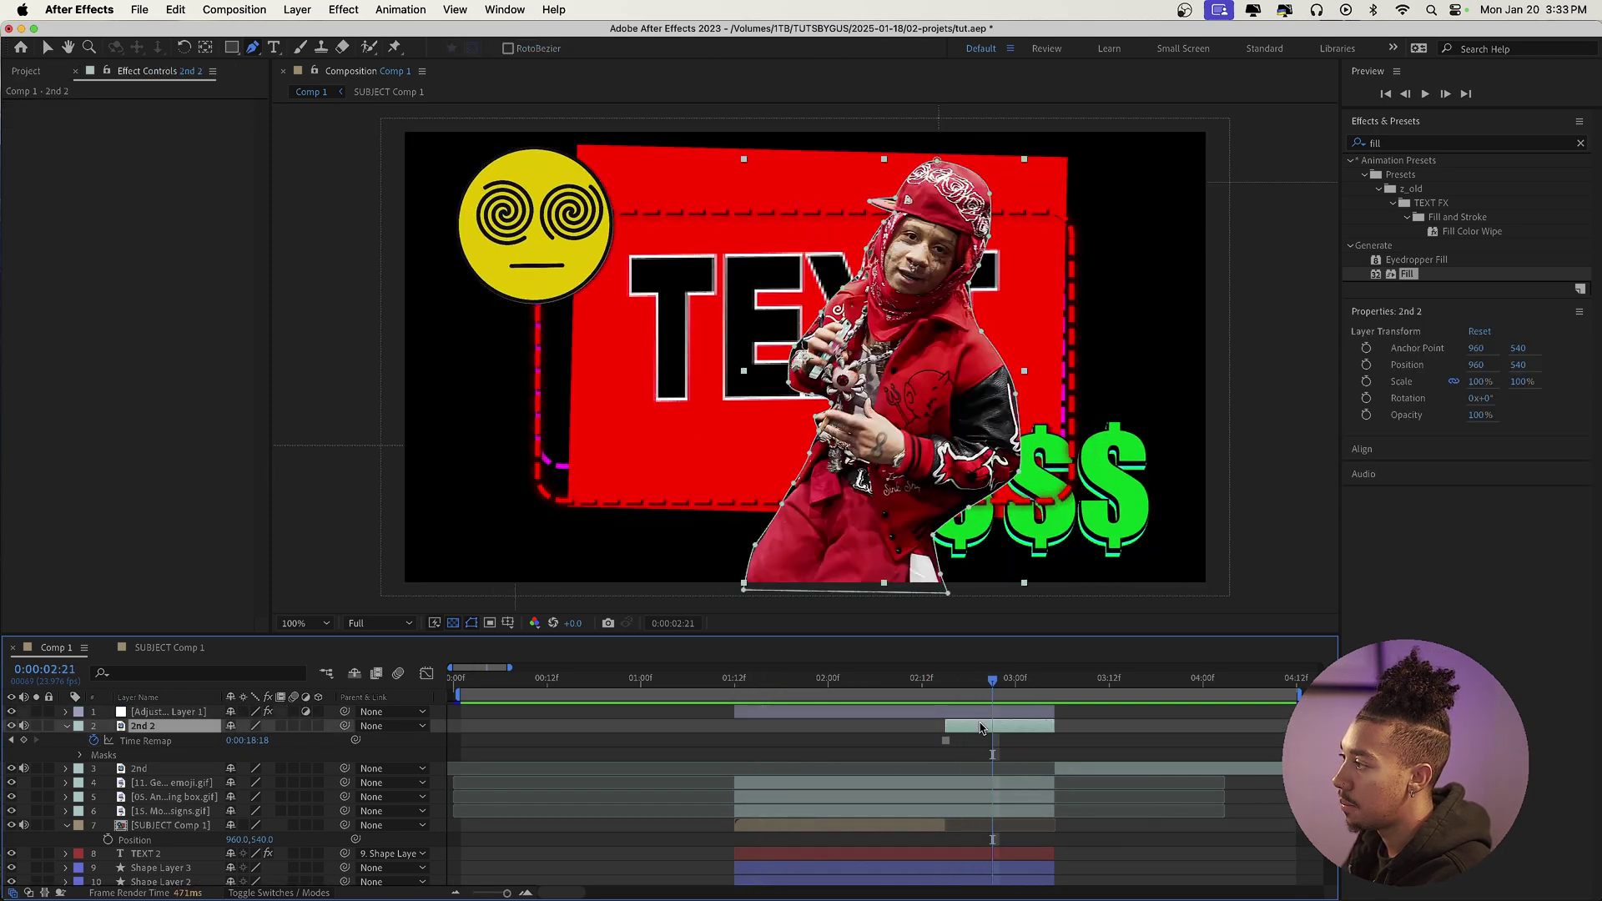
{"action": "key", "text": "v"}
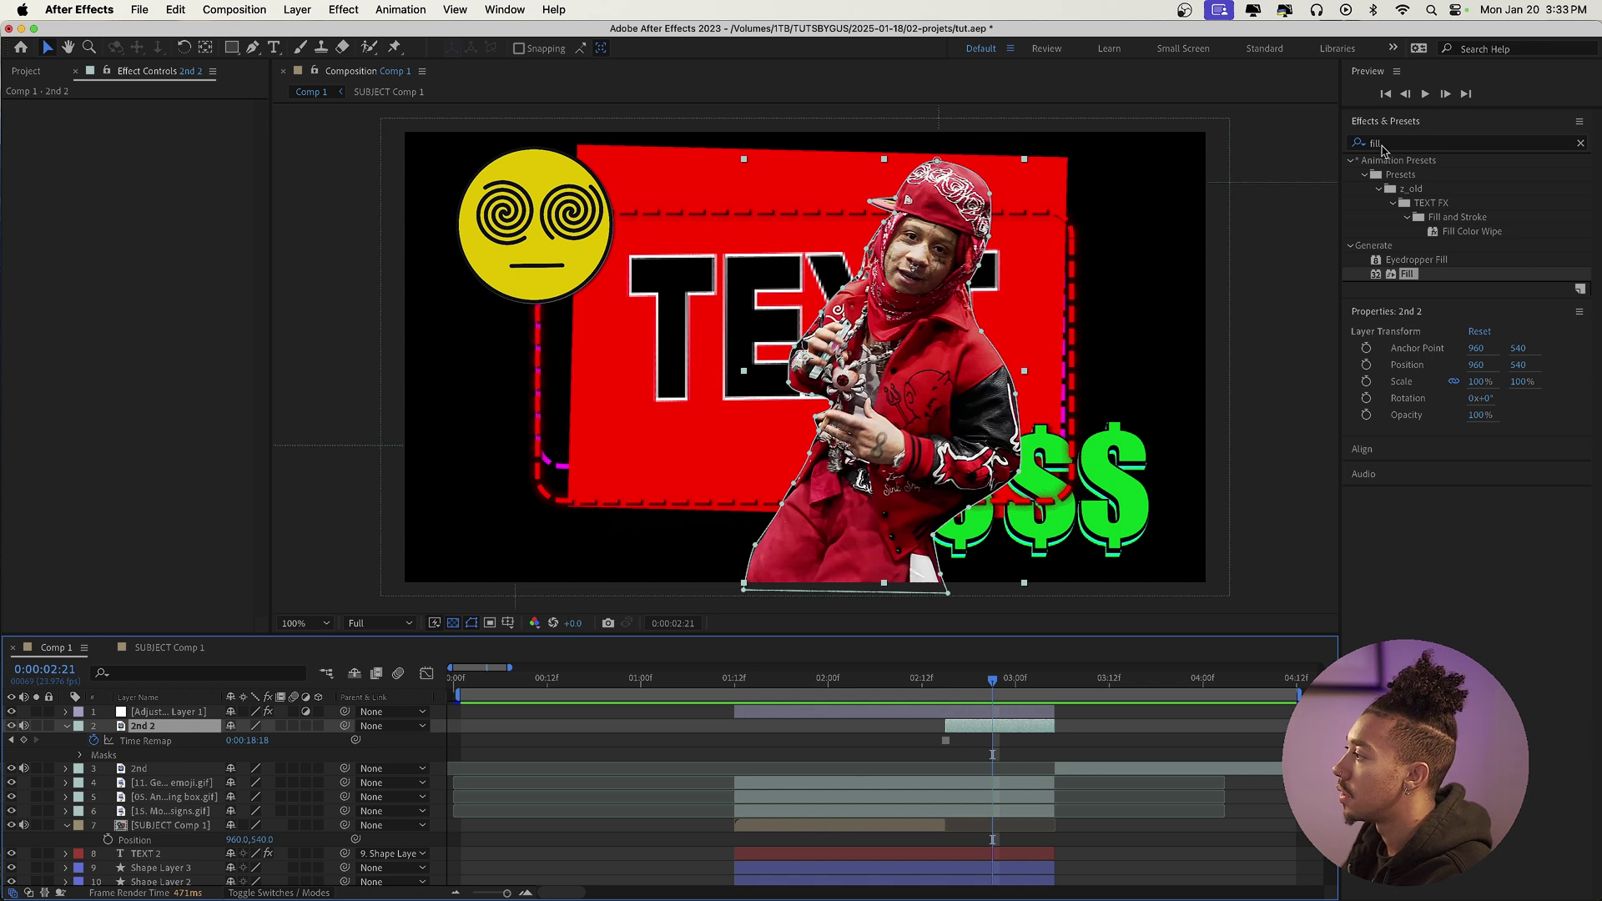
{"action": "left_click_drag", "start_coordinate": [991, 681], "coordinate": [890, 683]}
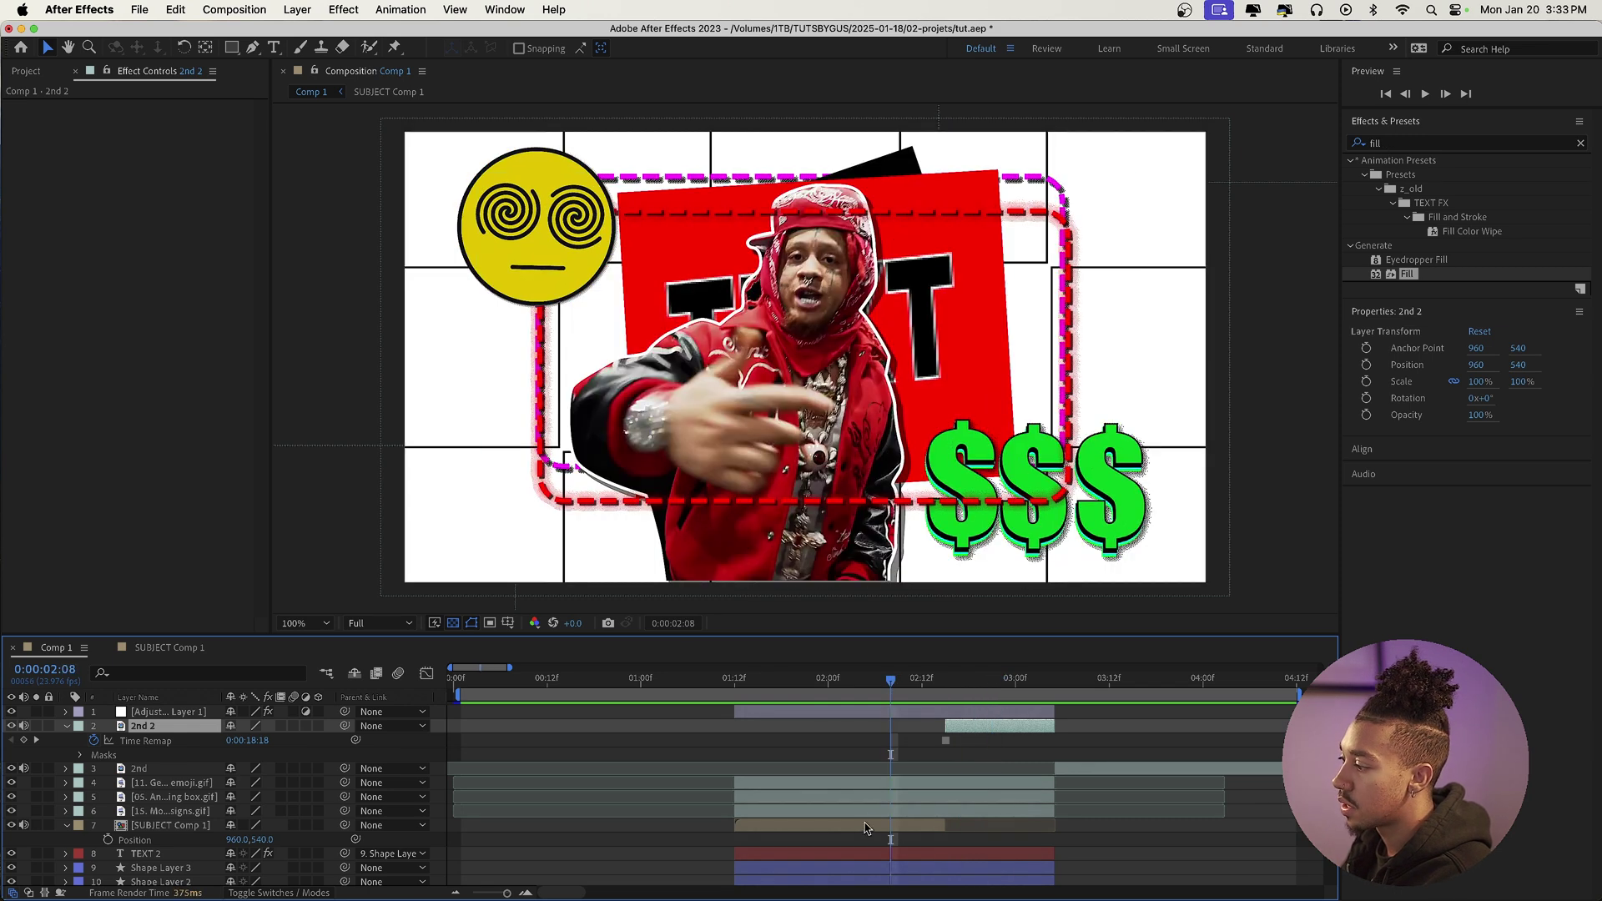
{"action": "left_click", "coordinate": [893, 824]}
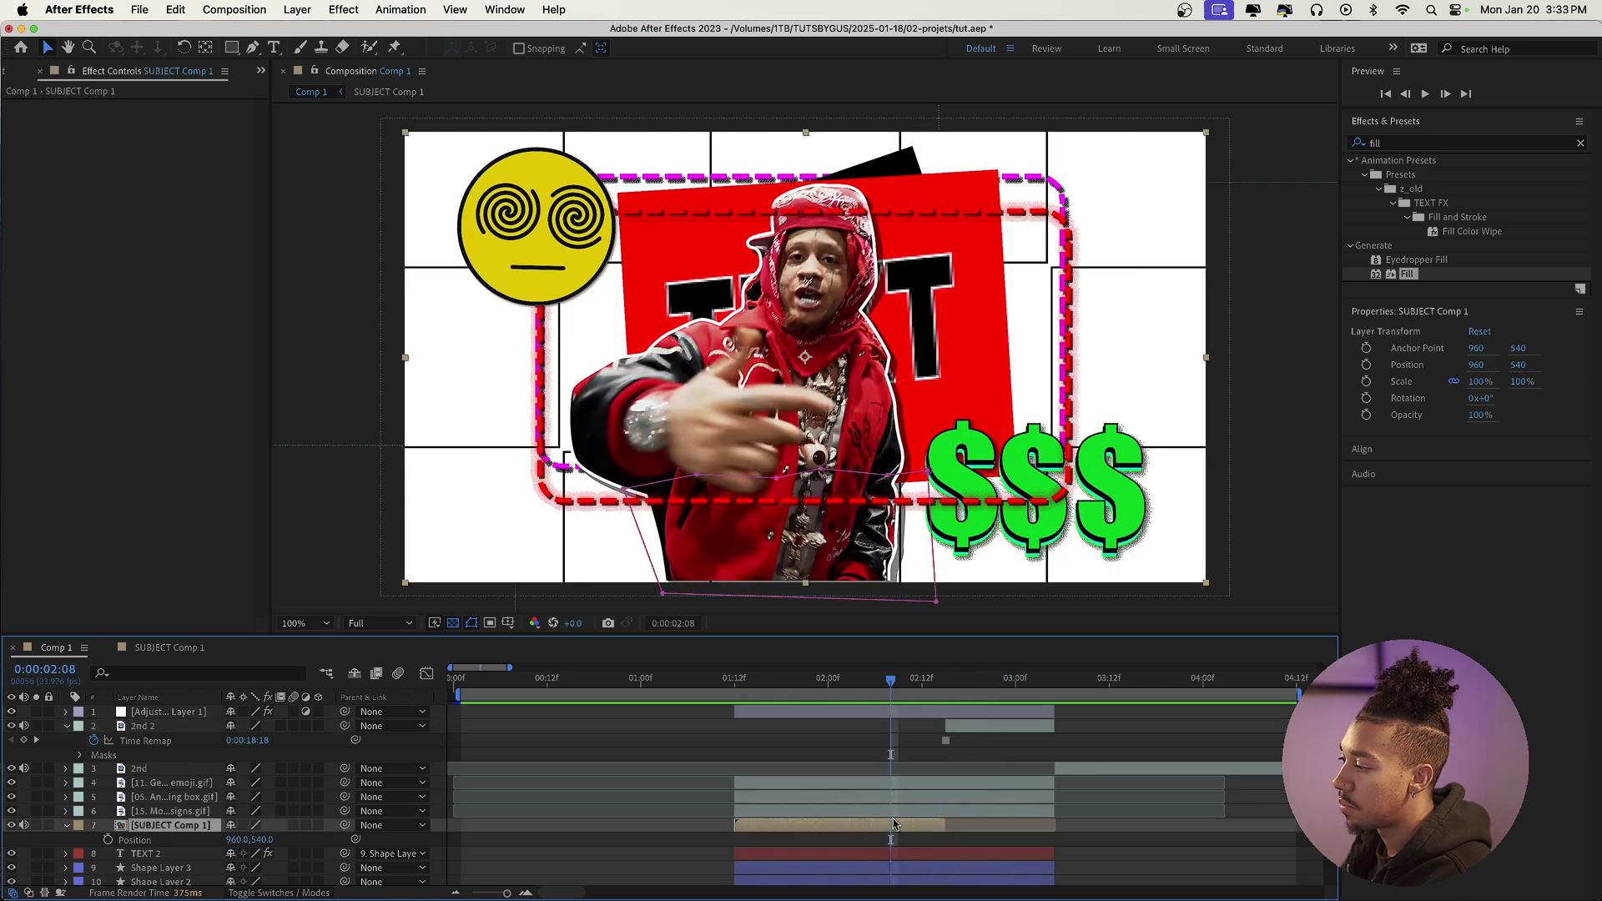
{"action": "double_click", "coordinate": [828, 833]}
{"action": "scroll", "coordinate": [90, 355], "scroll_direction": "down", "scroll_amount": 2}
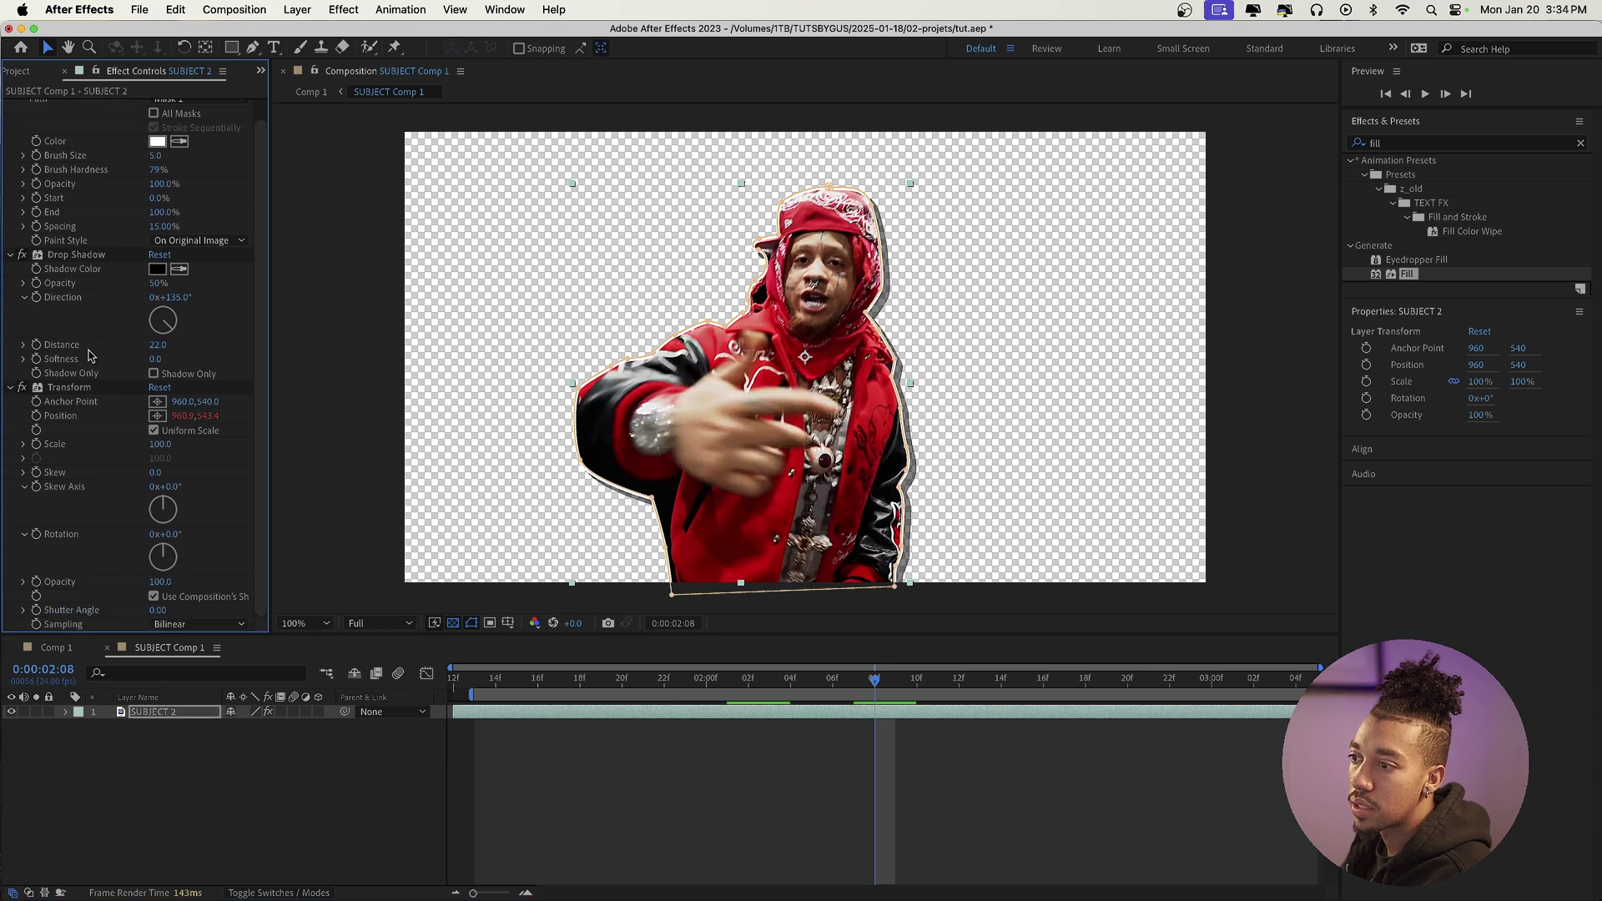
{"action": "left_click", "coordinate": [75, 254]}
{"action": "left_click", "coordinate": [73, 388], "text": "shift"}
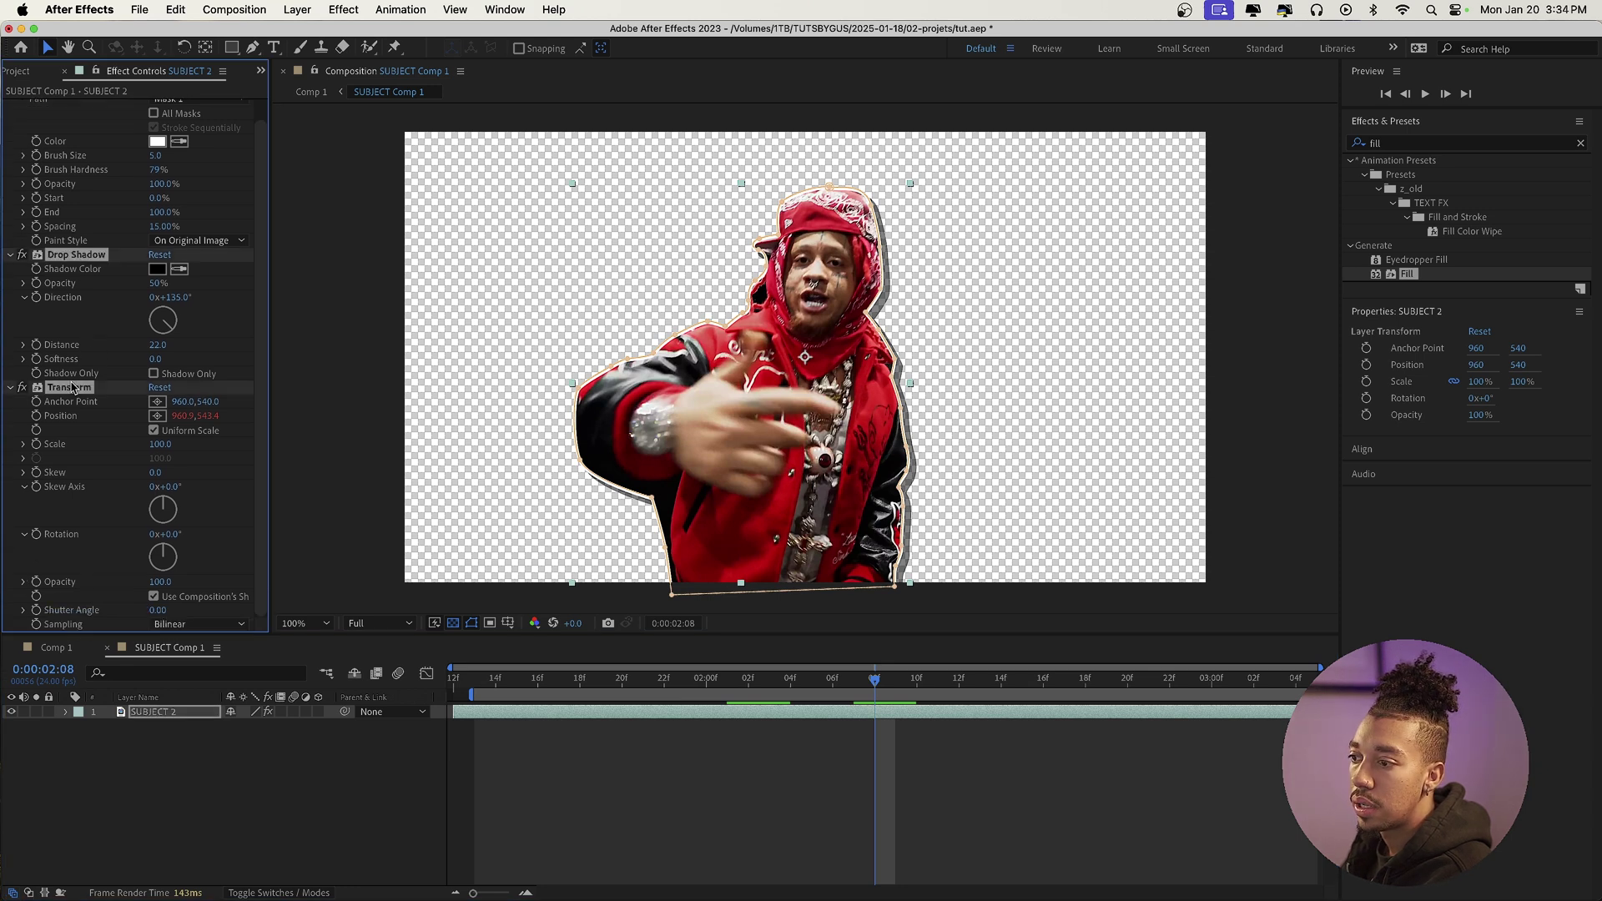
Paste the copied effects onto the 2nd 2 layer in Comp 1 and check its opening frames
{"action": "left_click", "coordinate": [302, 92]}
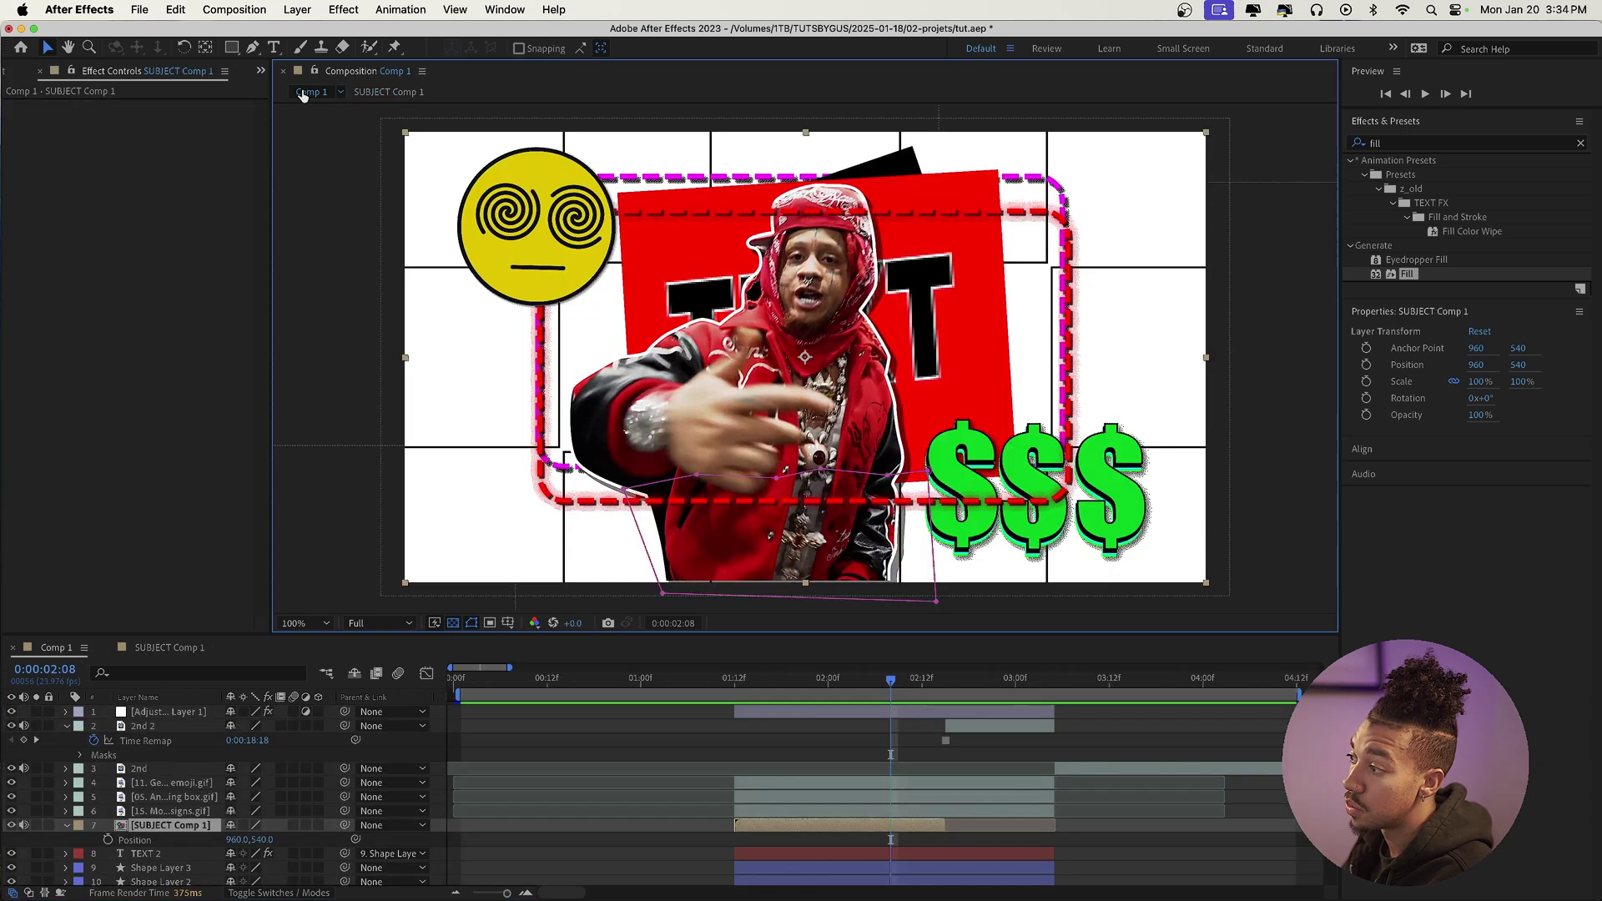
{"action": "left_click", "coordinate": [971, 726]}
{"action": "key", "text": "cmd+v"}
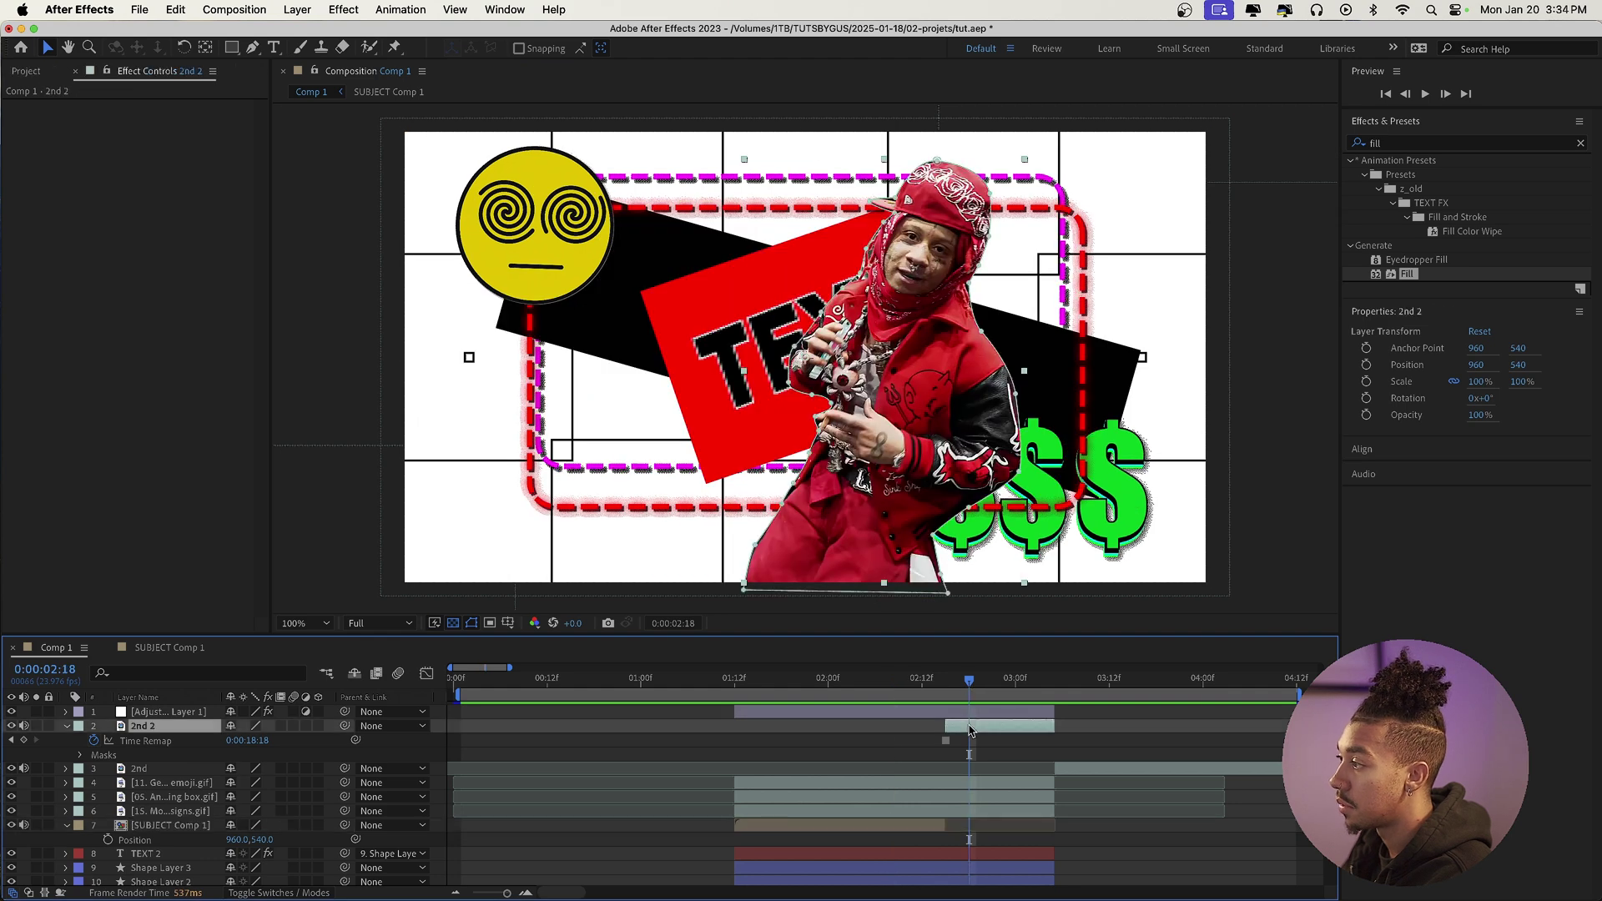
{"action": "left_click_drag", "start_coordinate": [933, 675], "coordinate": [946, 679]}
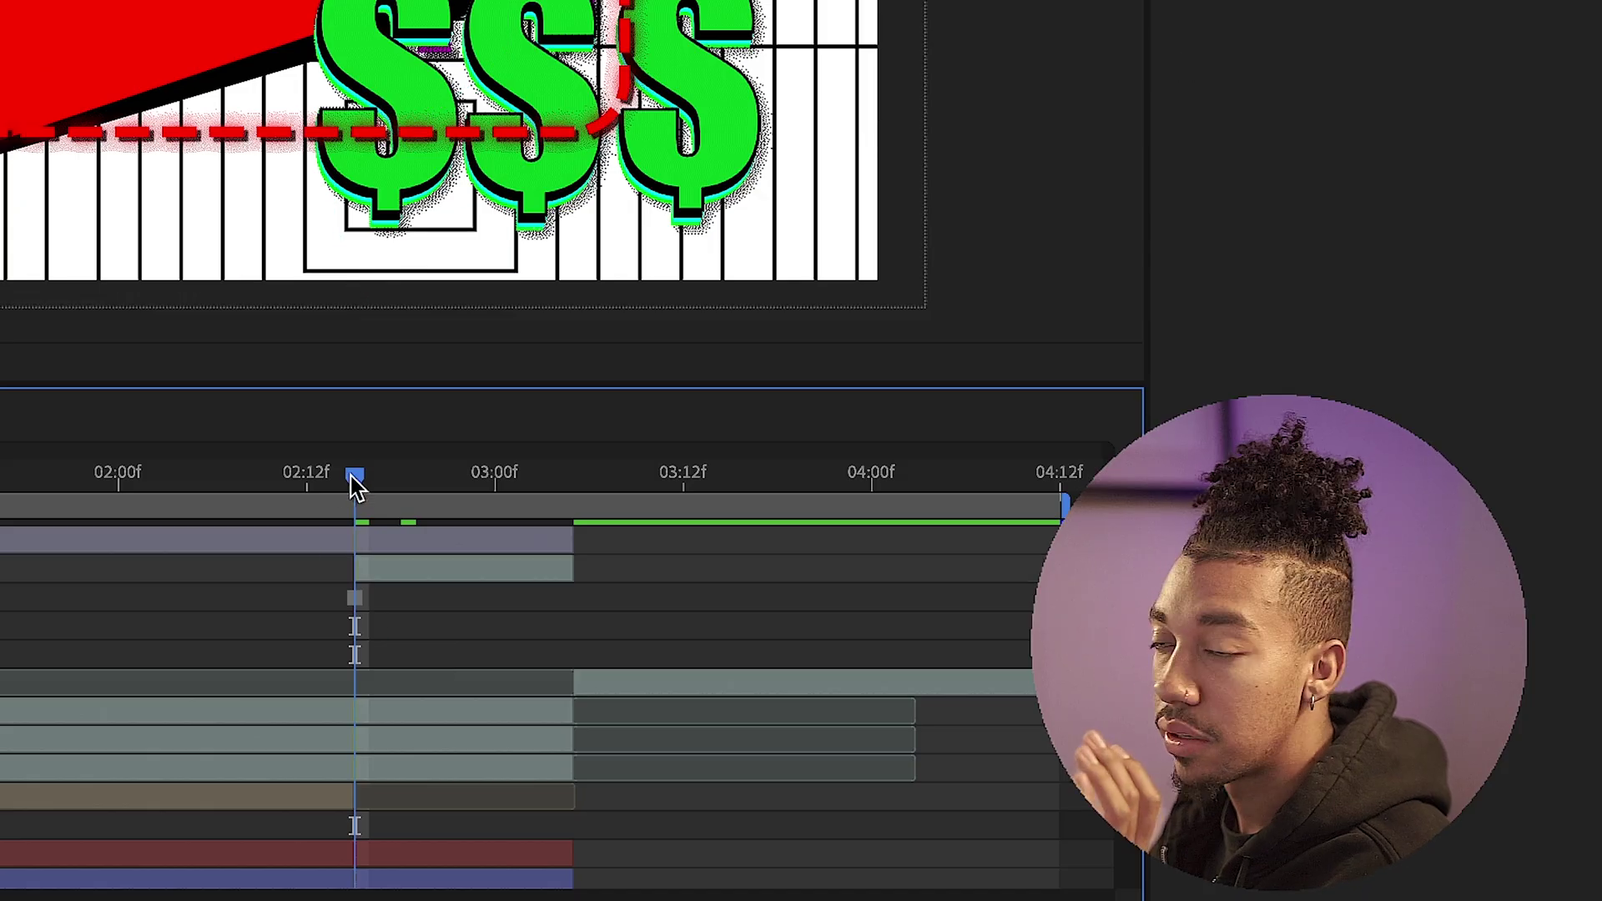
{"action": "left_click_drag", "start_coordinate": [368, 477], "coordinate": [400, 479]}
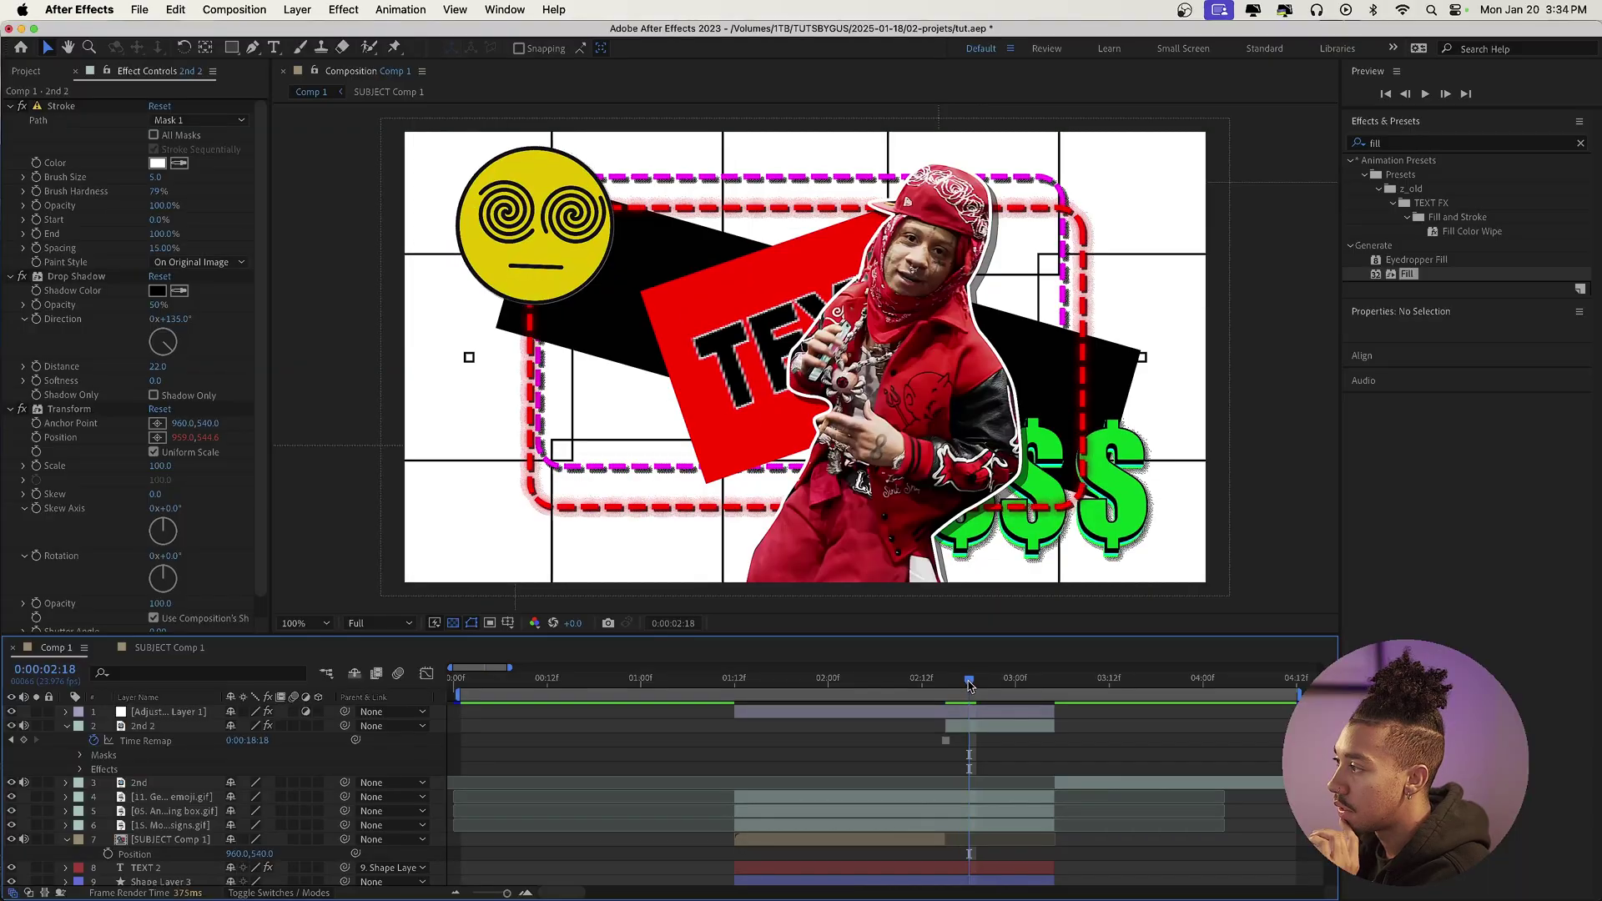
Pre-compose the 2nd 2 layer as 2nd, moving all attributes into the new composition
{"action": "left_click", "coordinate": [979, 729]}
{"action": "key", "text": "g"}
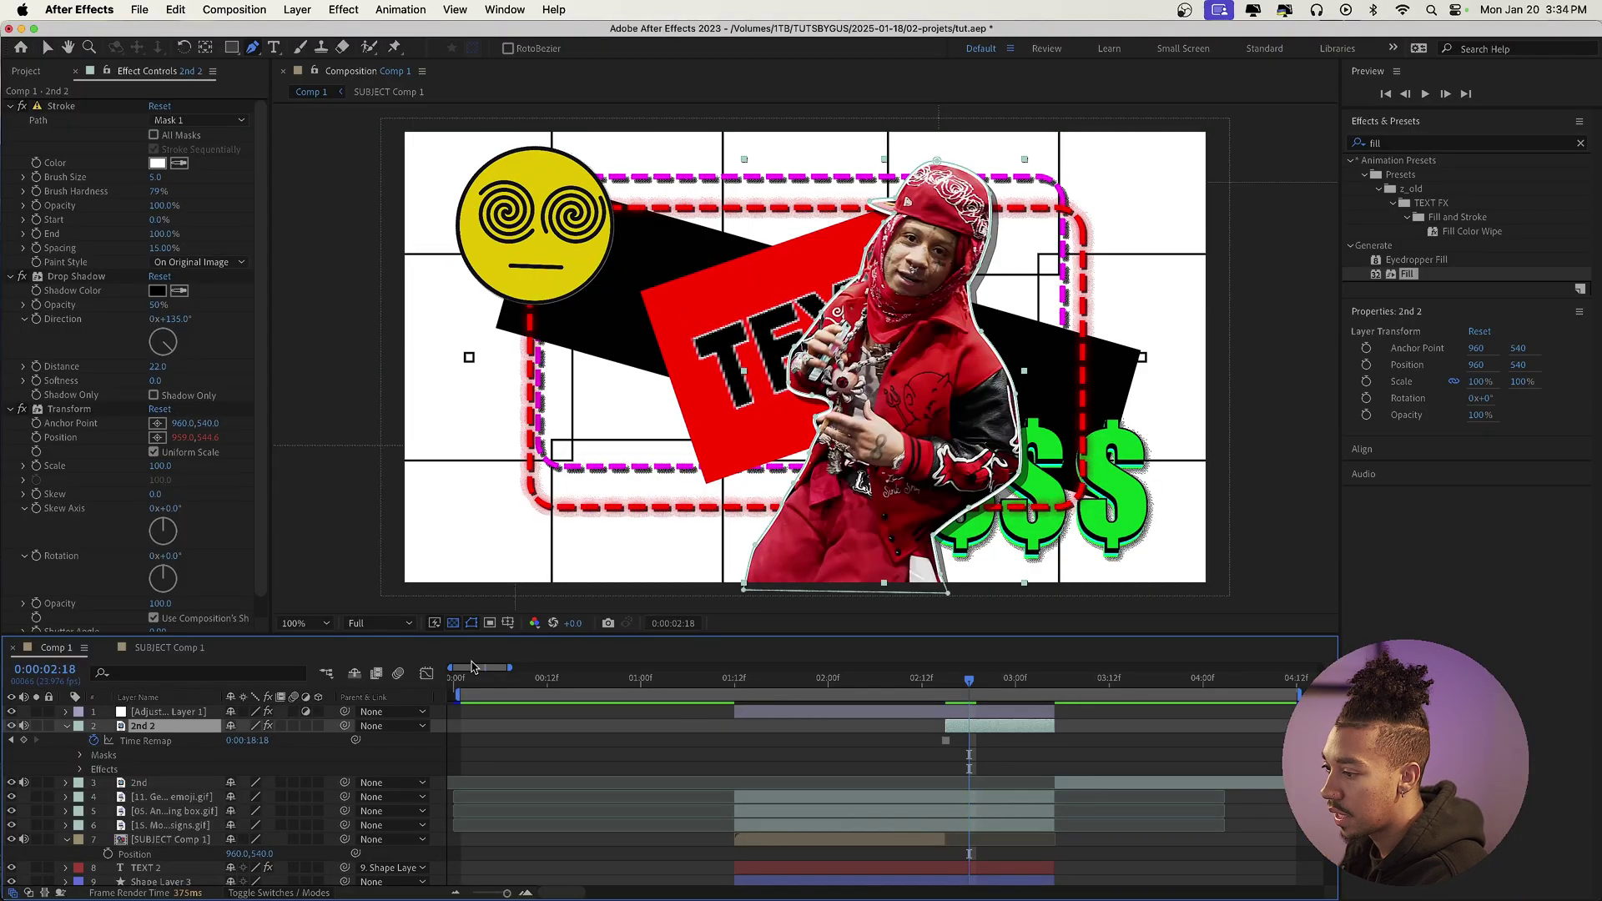
{"action": "right_click", "coordinate": [973, 742]}
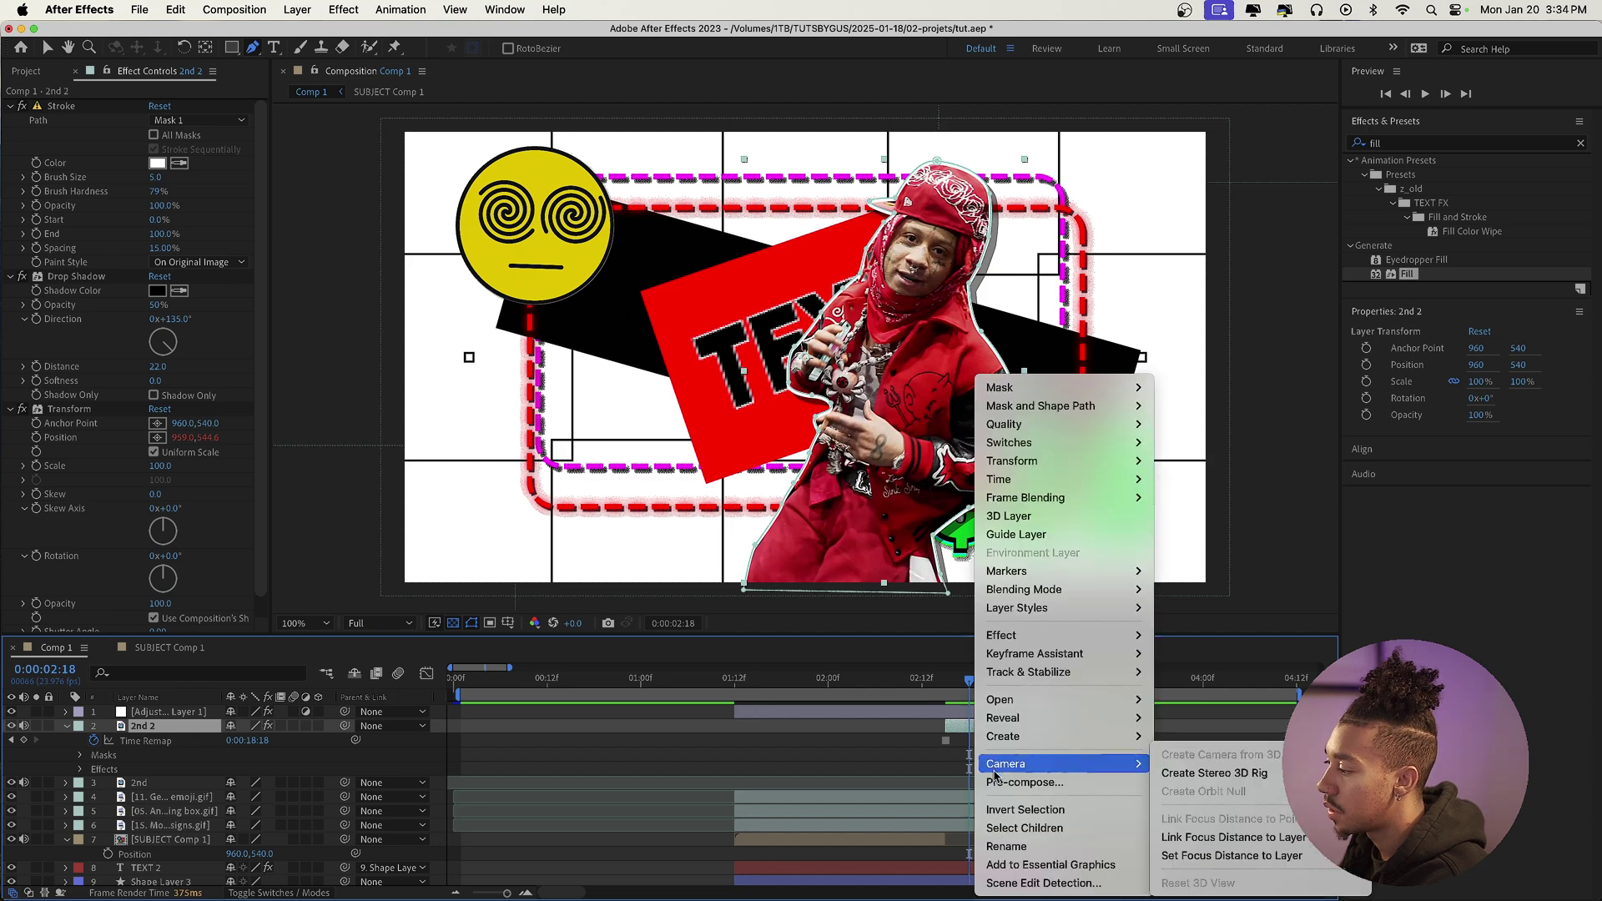
{"action": "left_click", "coordinate": [997, 784]}
{"action": "type", "text": "2nd"}
{"action": "key", "text": "Return"}
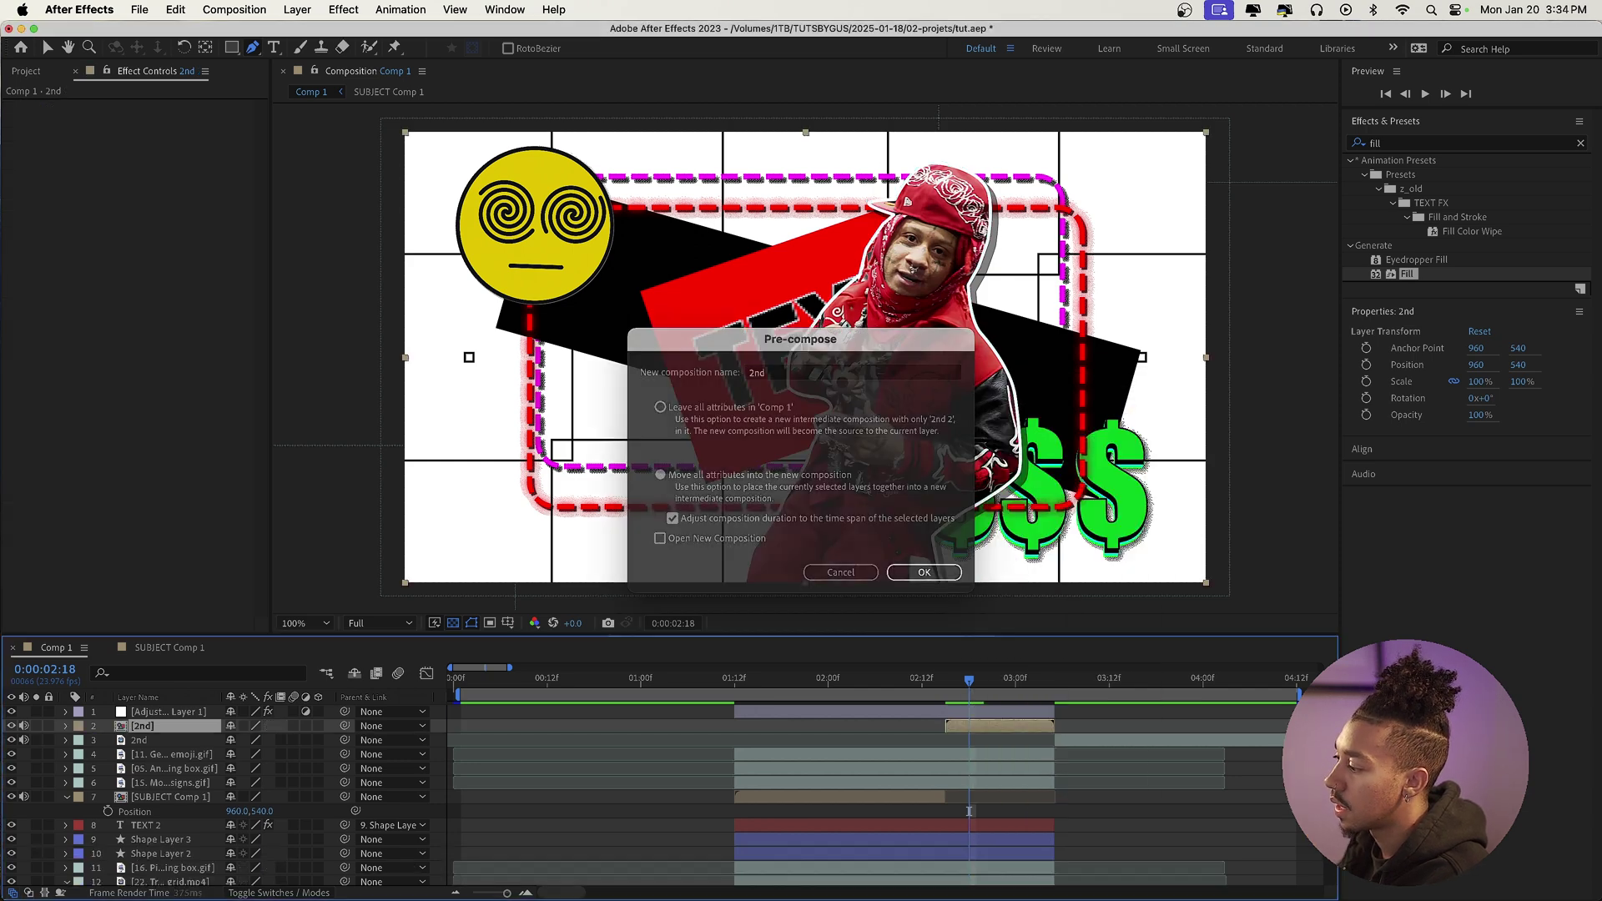
Draw a closed curved mask around only the man's cap on the 2nd precomp at 0:00:02:18
{"action": "left_click", "coordinate": [953, 681]}
{"action": "left_click_drag", "start_coordinate": [956, 686], "coordinate": [970, 692]}
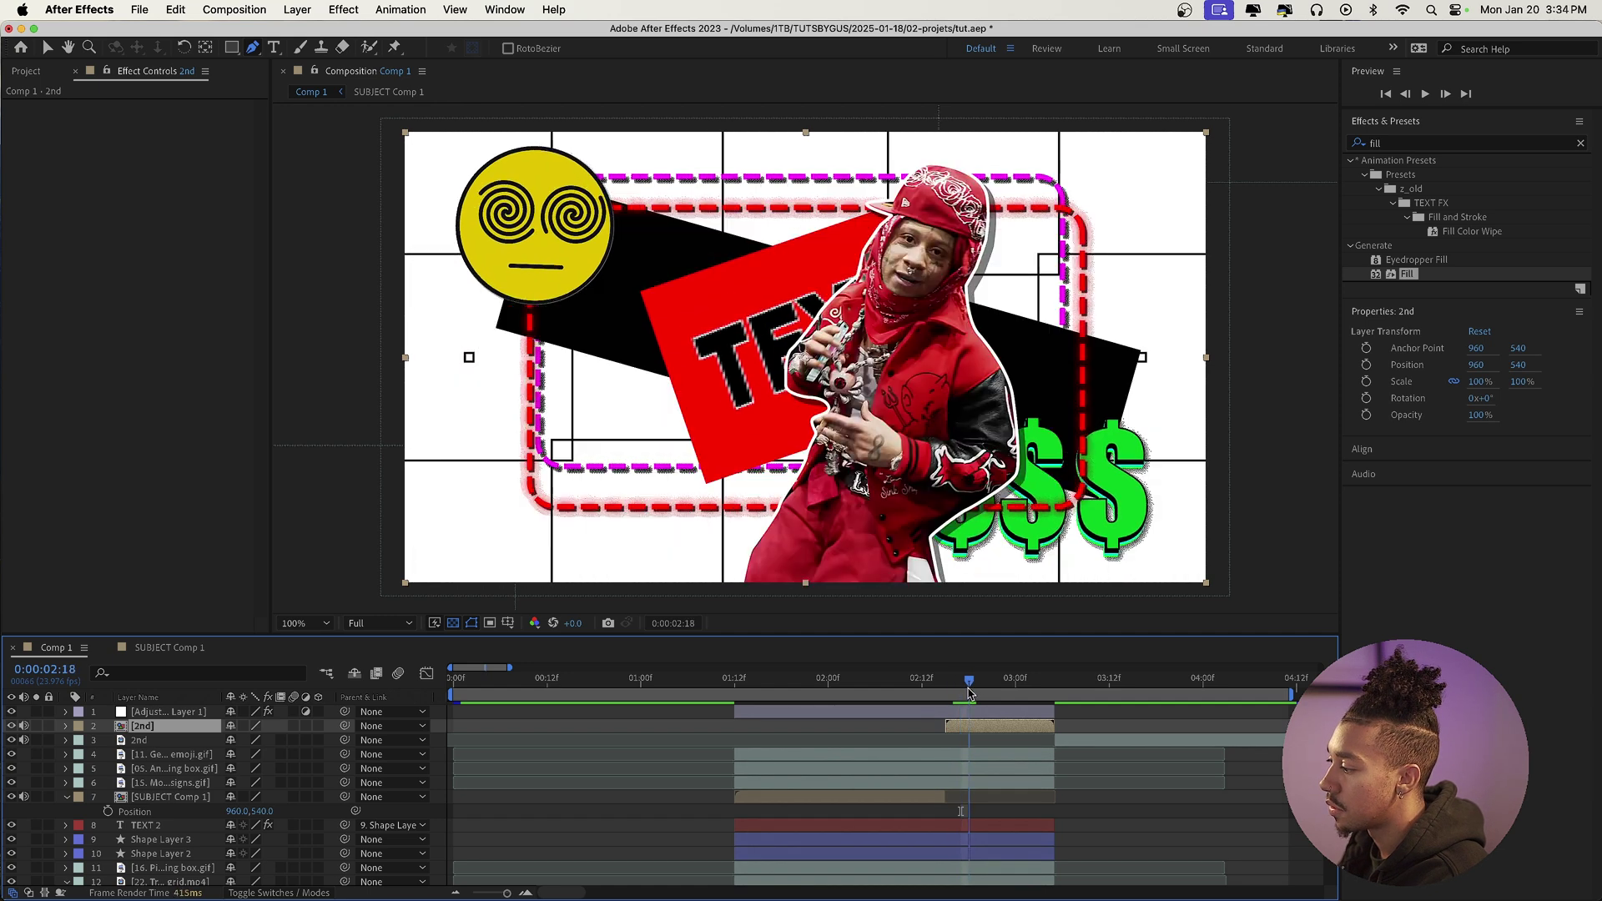
{"action": "left_click", "coordinate": [1030, 170]}
{"action": "key", "text": "super+z"}
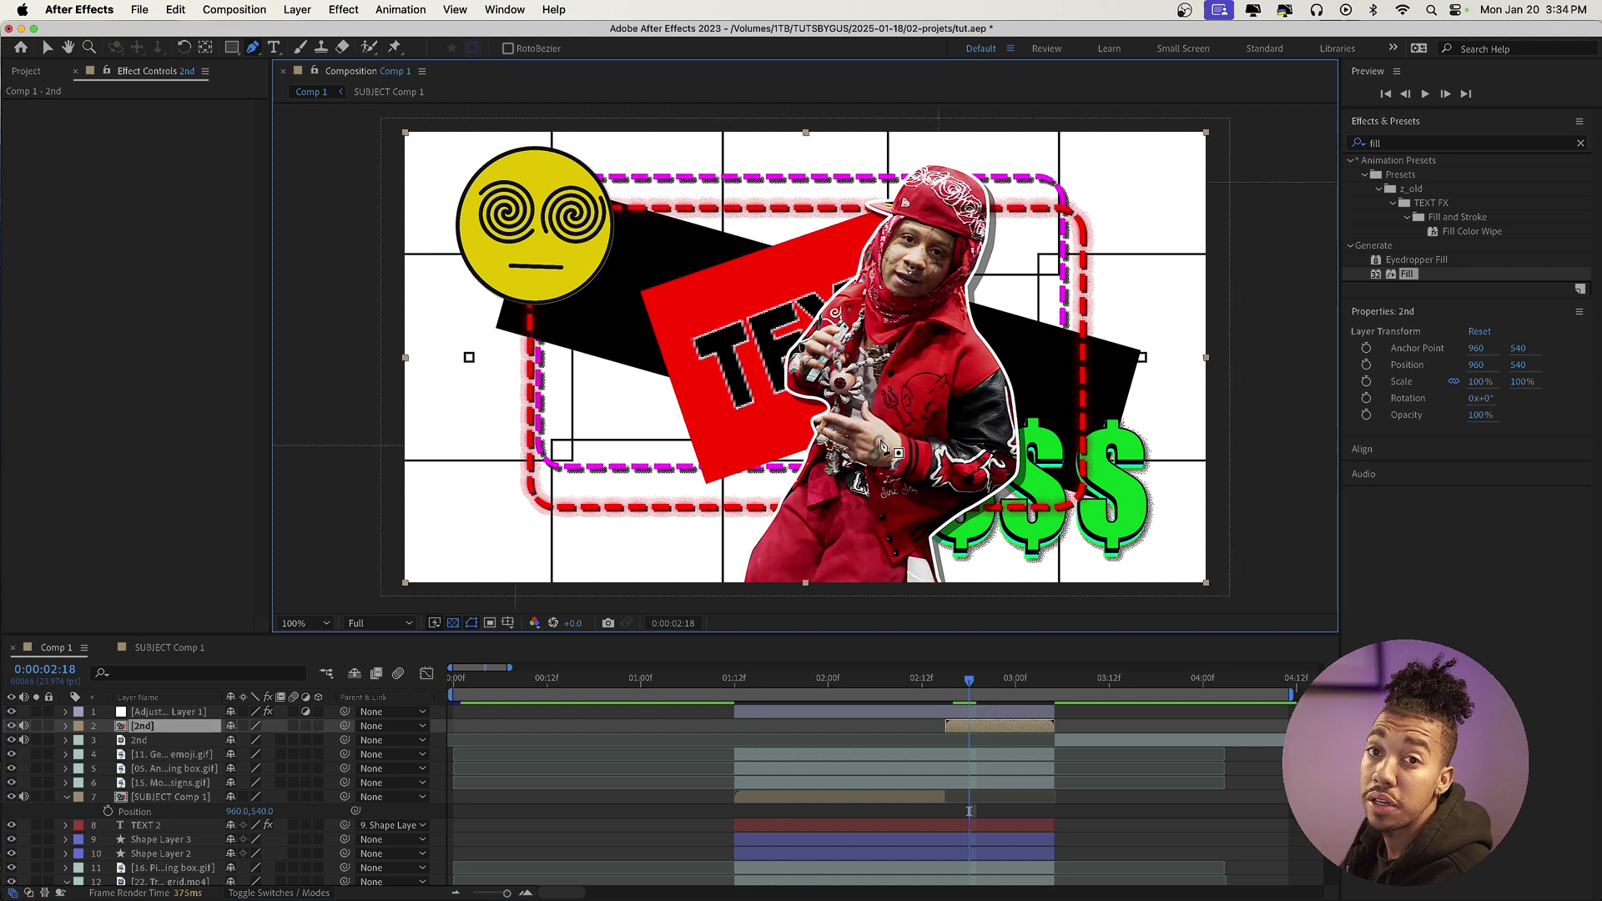
{"action": "mouse_move", "coordinate": [980, 689]}
{"action": "left_mouse_down"}
{"action": "mouse_move", "coordinate": [1012, 691]}
{"action": "mouse_move", "coordinate": [971, 693]}
{"action": "left_mouse_up"}
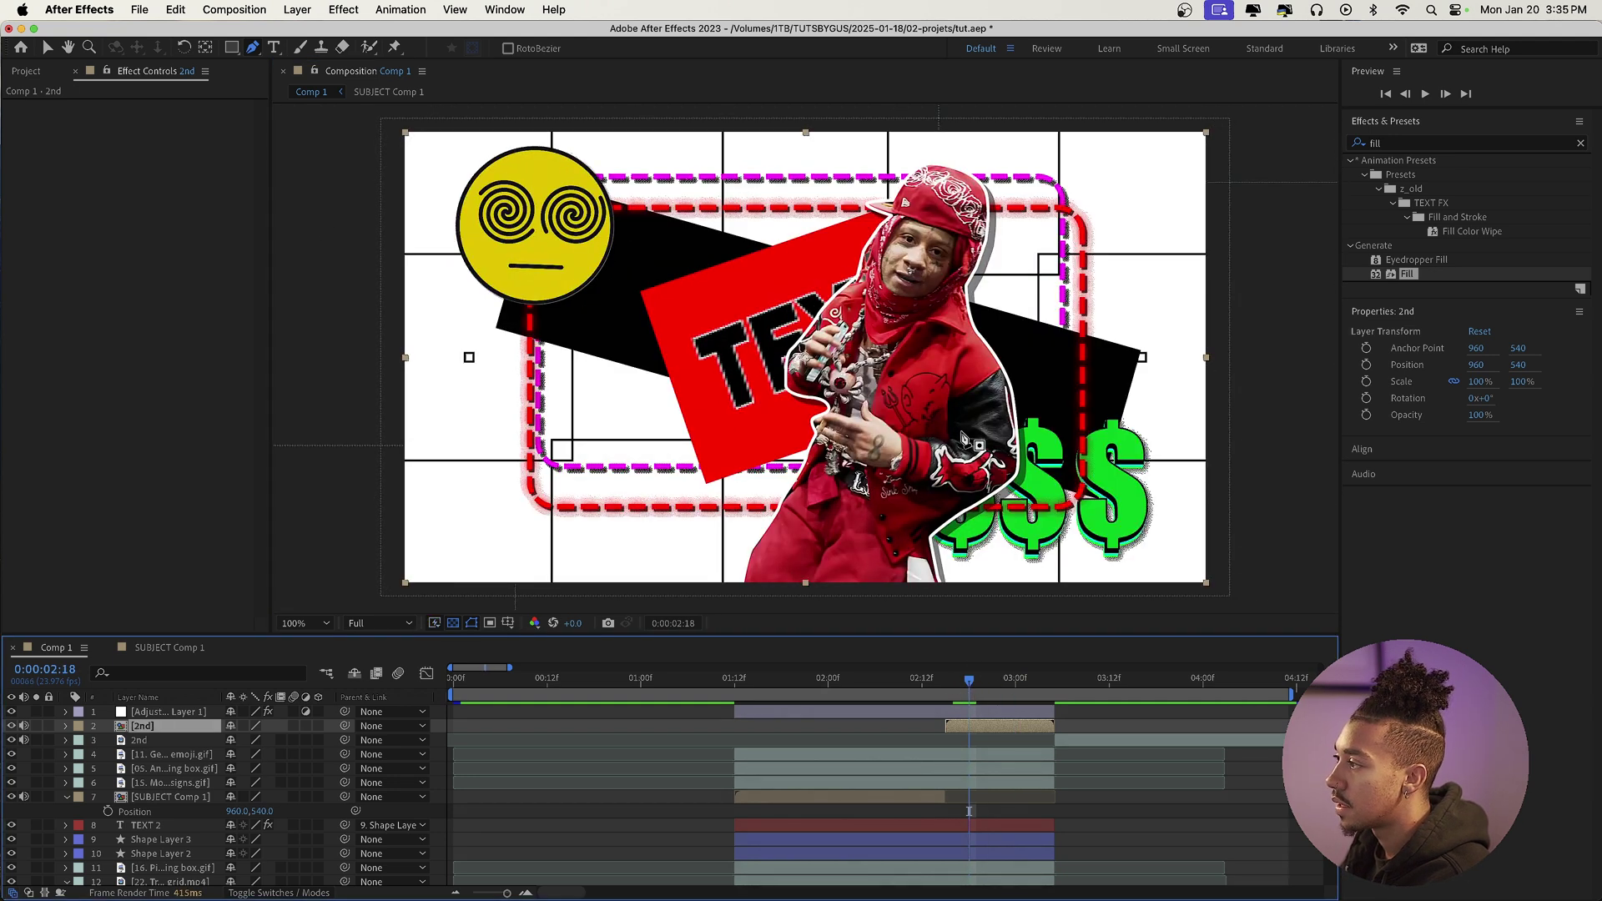
{"action": "left_click", "coordinate": [1001, 245]}
{"action": "left_click", "coordinate": [871, 205]}
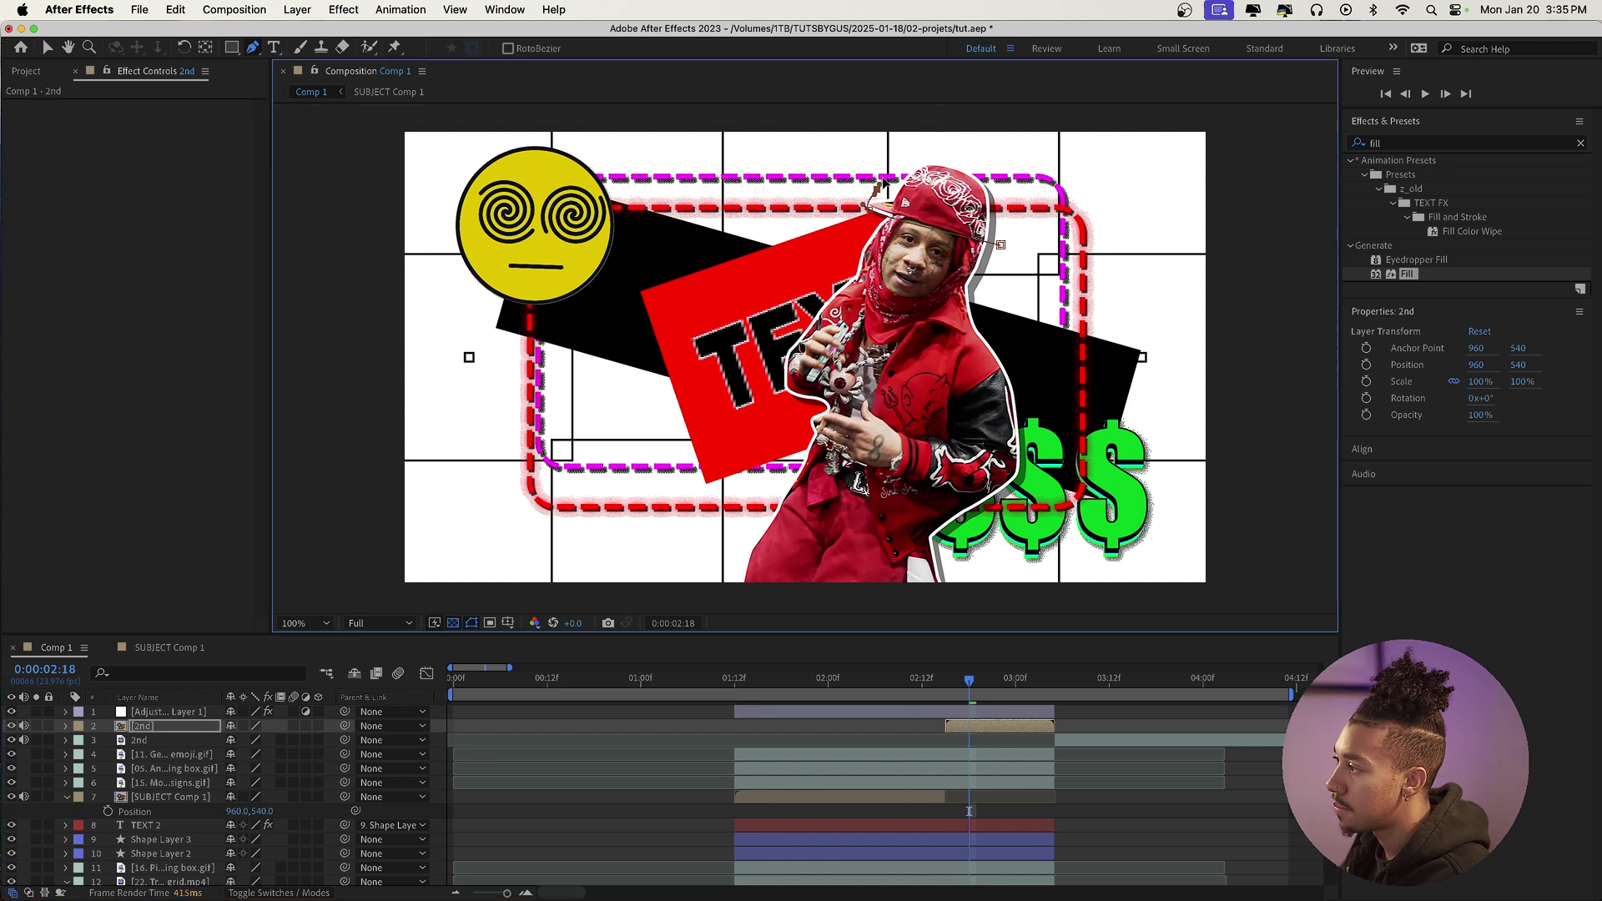
{"action": "left_click_drag", "start_coordinate": [940, 149], "coordinate": [1037, 146]}
{"action": "left_click", "coordinate": [1000, 245]}
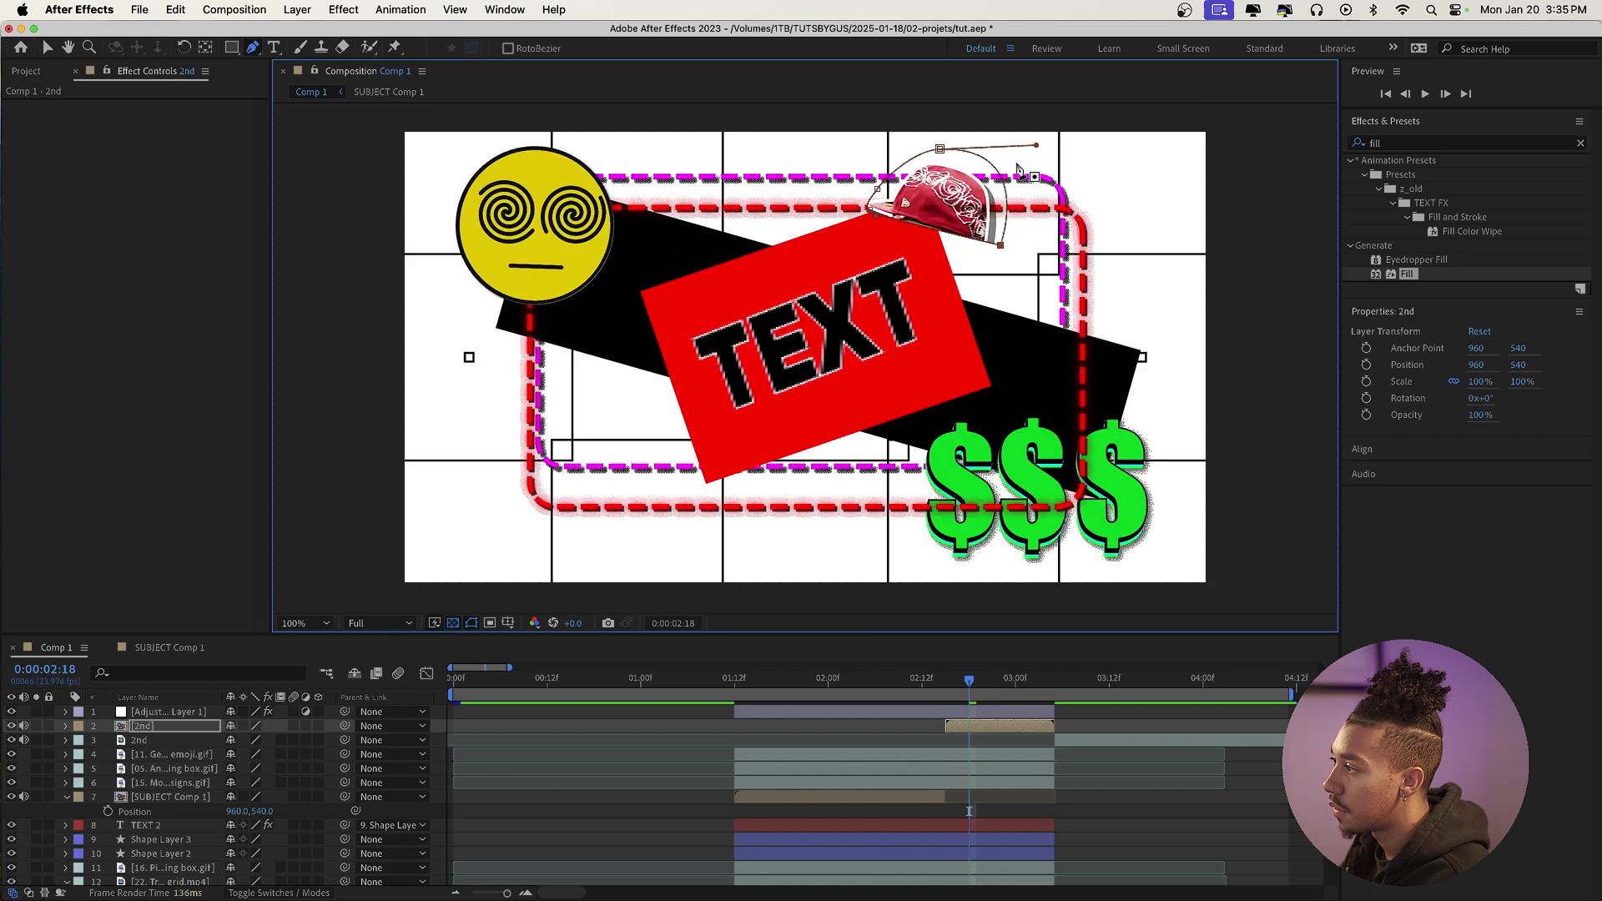
Split the 2nd precomp layer at 0:00:02:18 and 0:00:02:21, leaving the last segment without a mask
{"action": "left_click", "coordinate": [983, 729]}
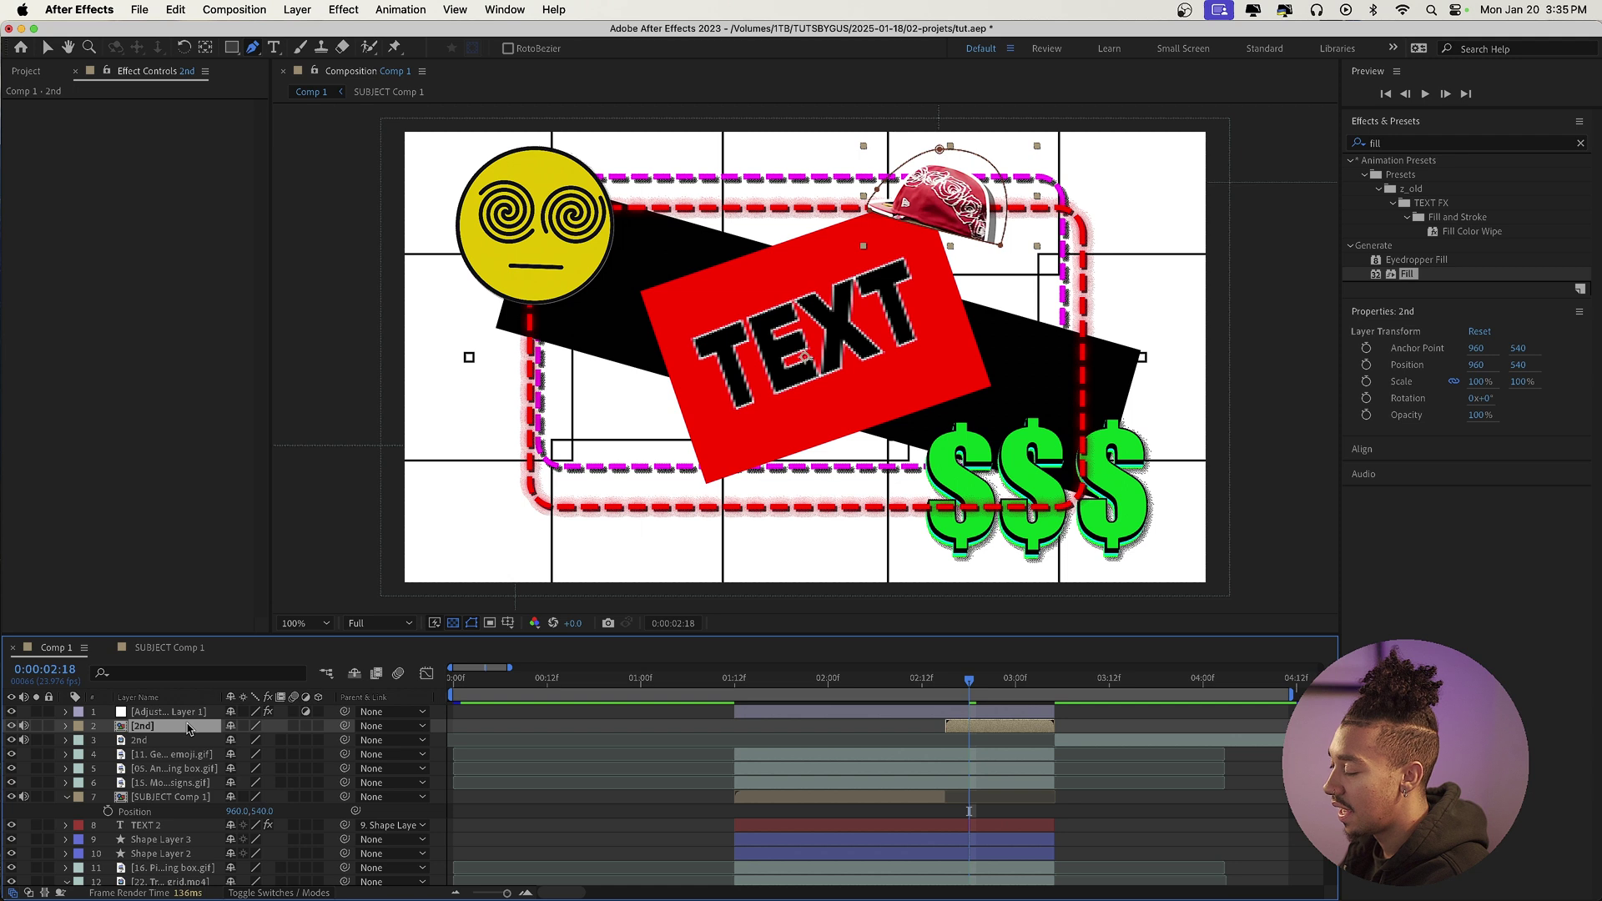
{"action": "key", "text": "super+shift+d"}
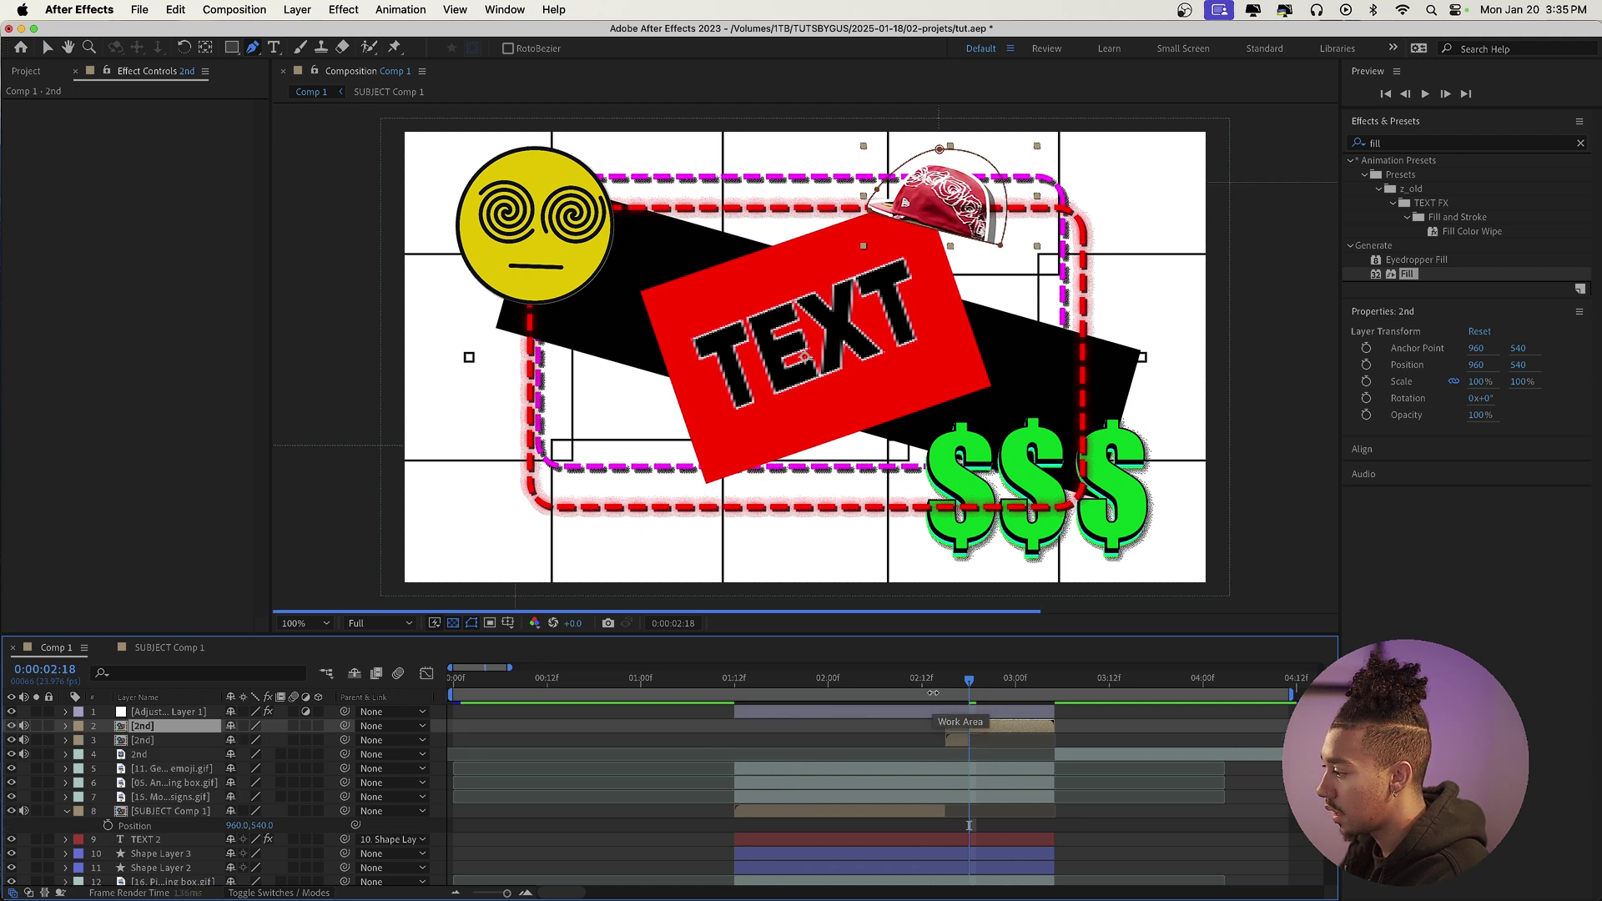
{"action": "left_click", "coordinate": [992, 679]}
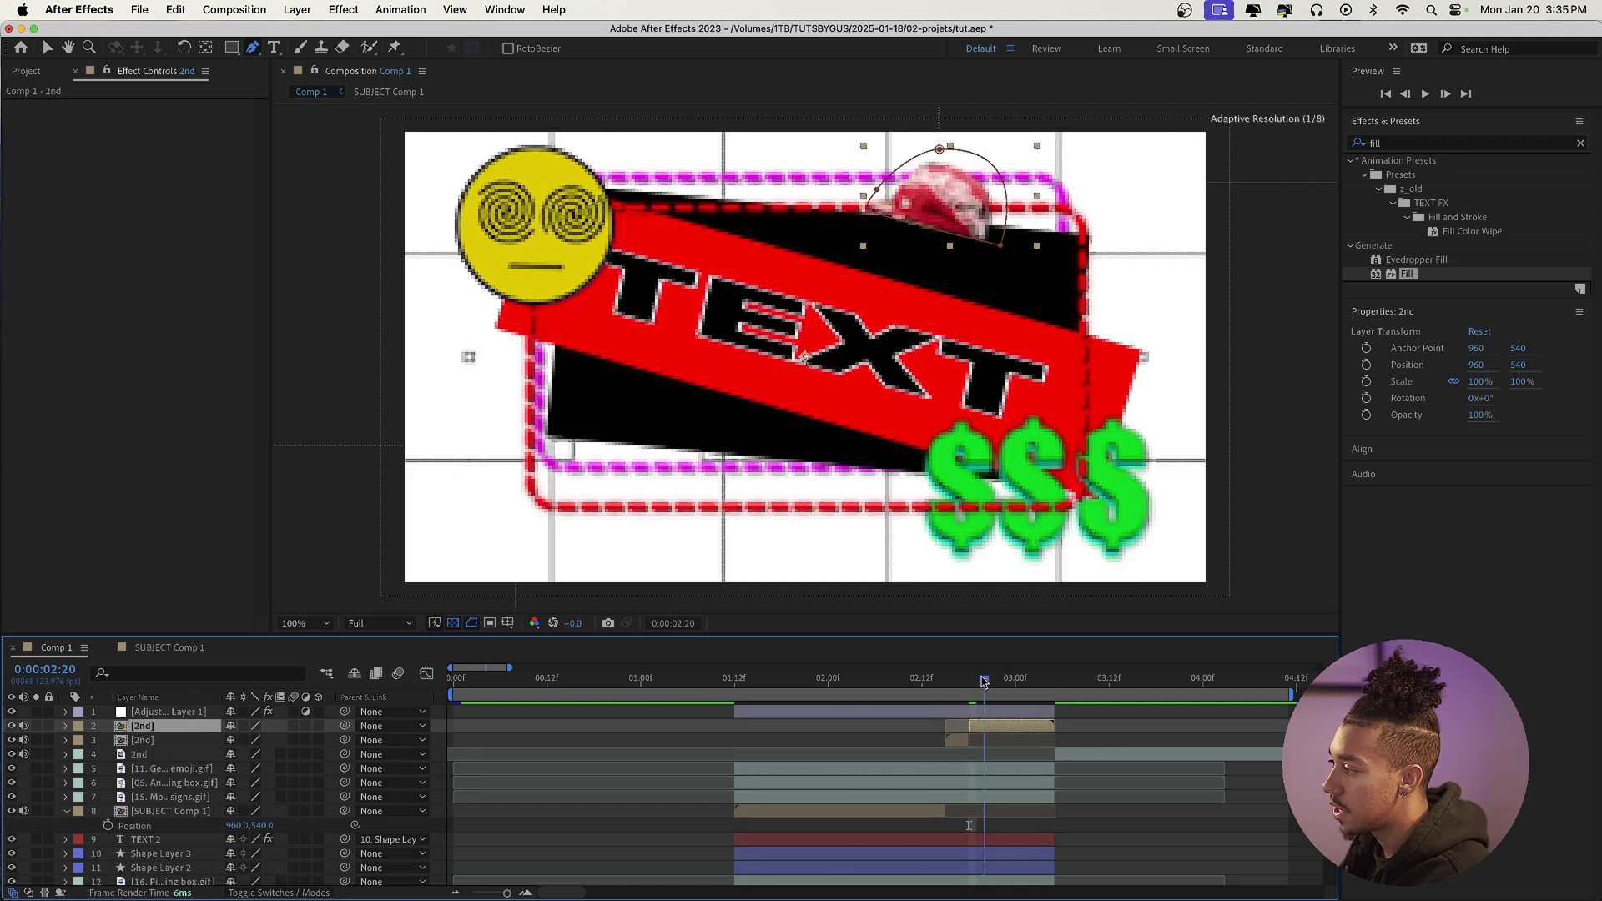
{"action": "key", "text": "super+shift+d"}
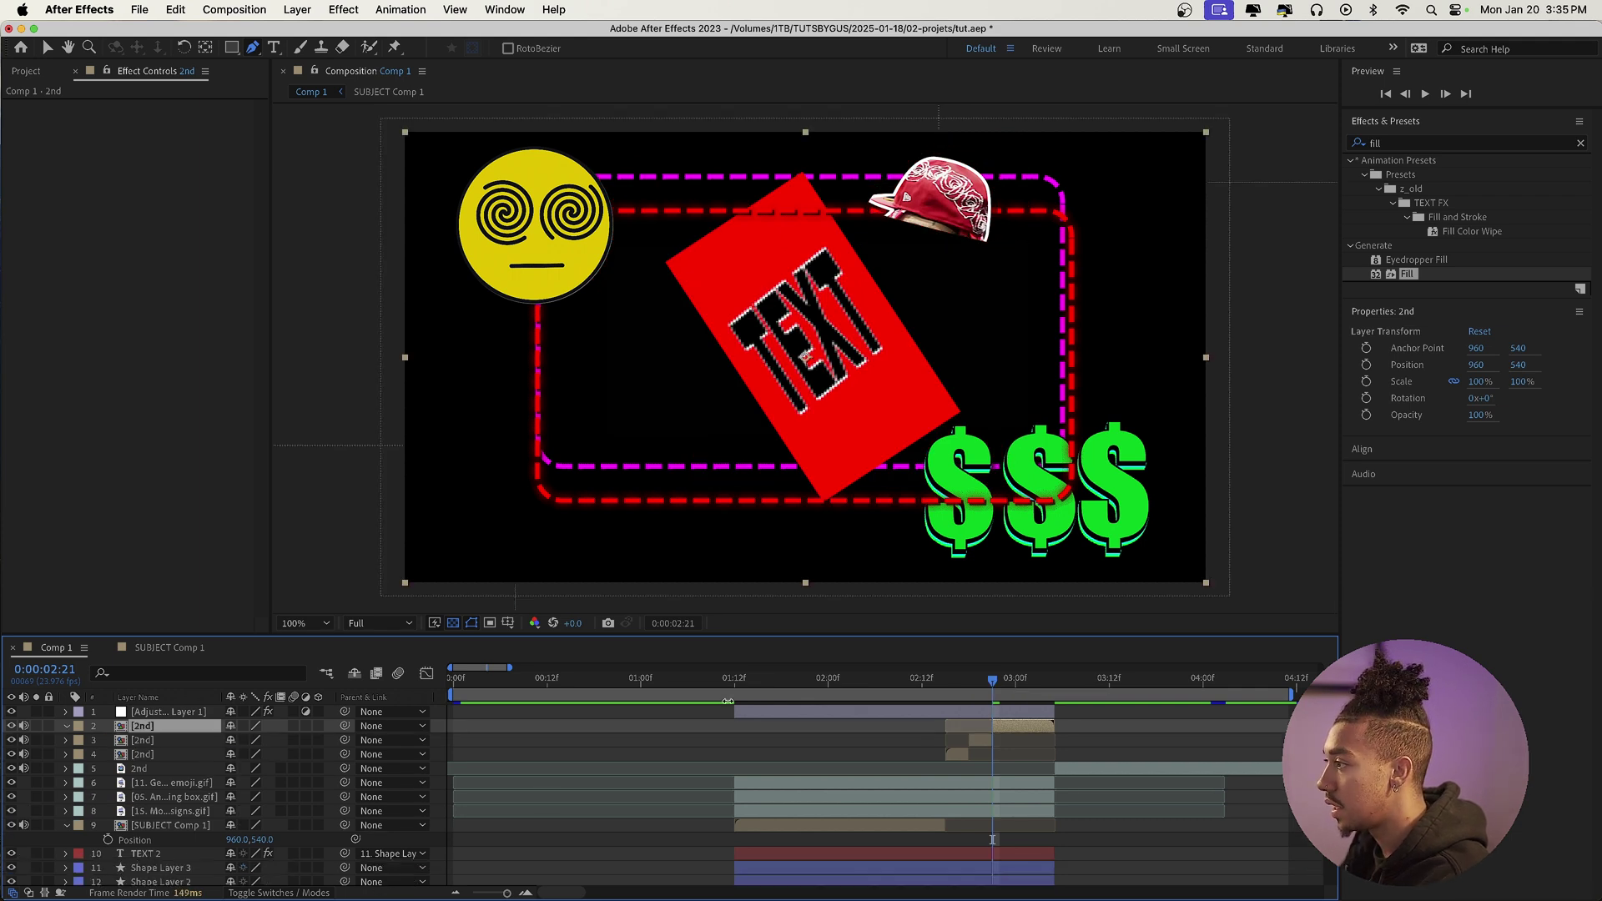
Hide the adjustment layer and check the masked middle segment of 2nd at 0:00:02:18
{"action": "left_click", "coordinate": [159, 740]}
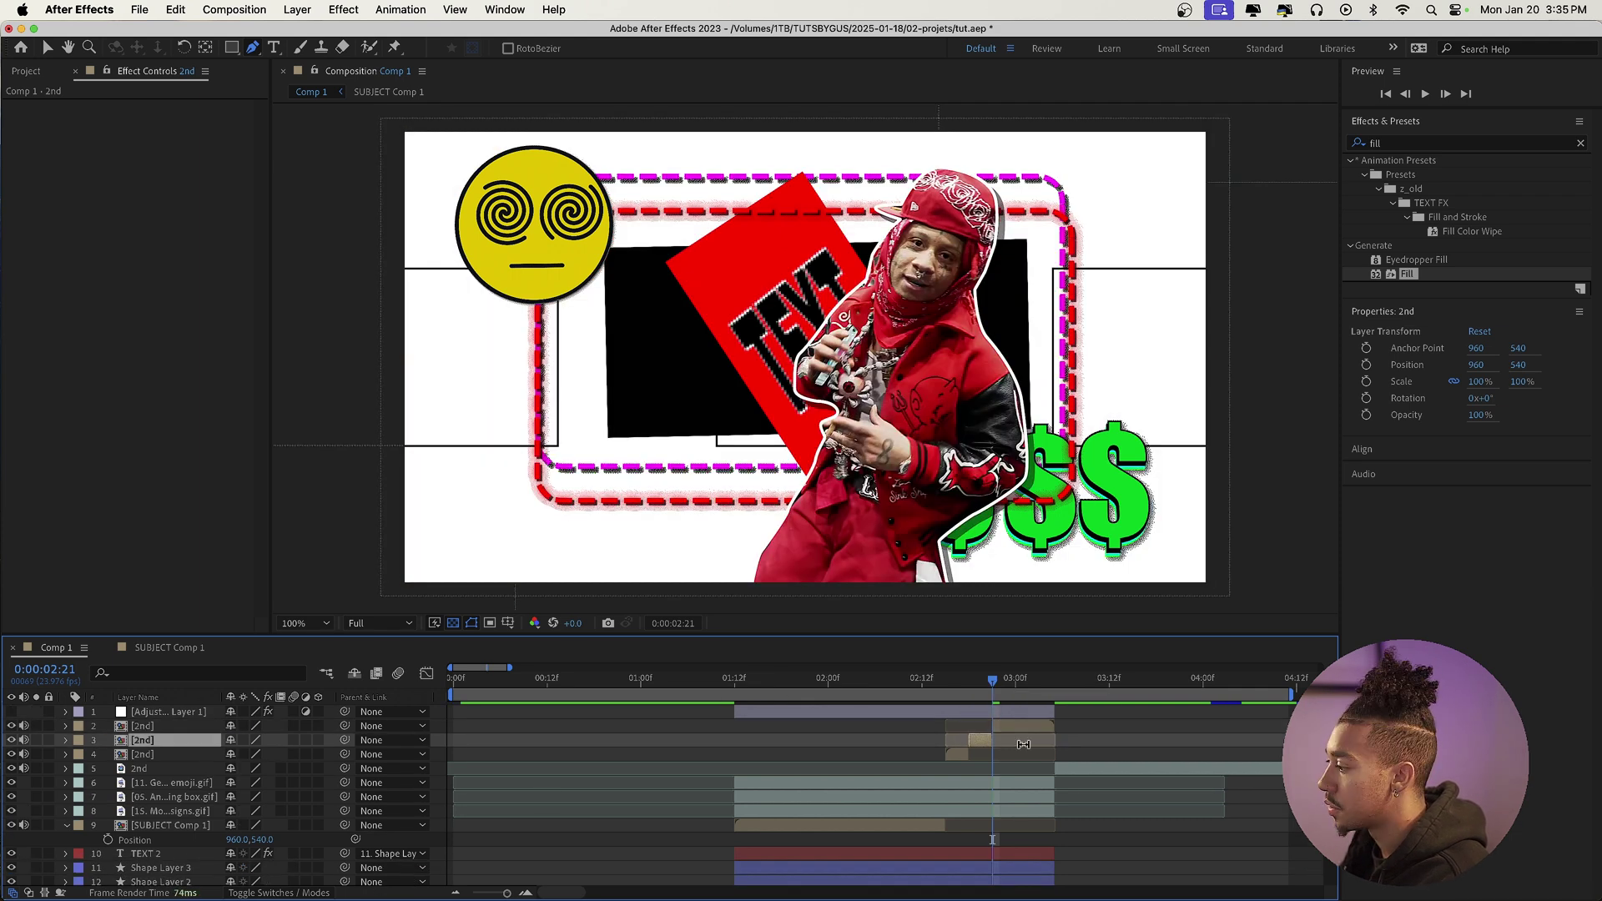
{"action": "left_click_drag", "start_coordinate": [987, 689], "coordinate": [967, 689]}
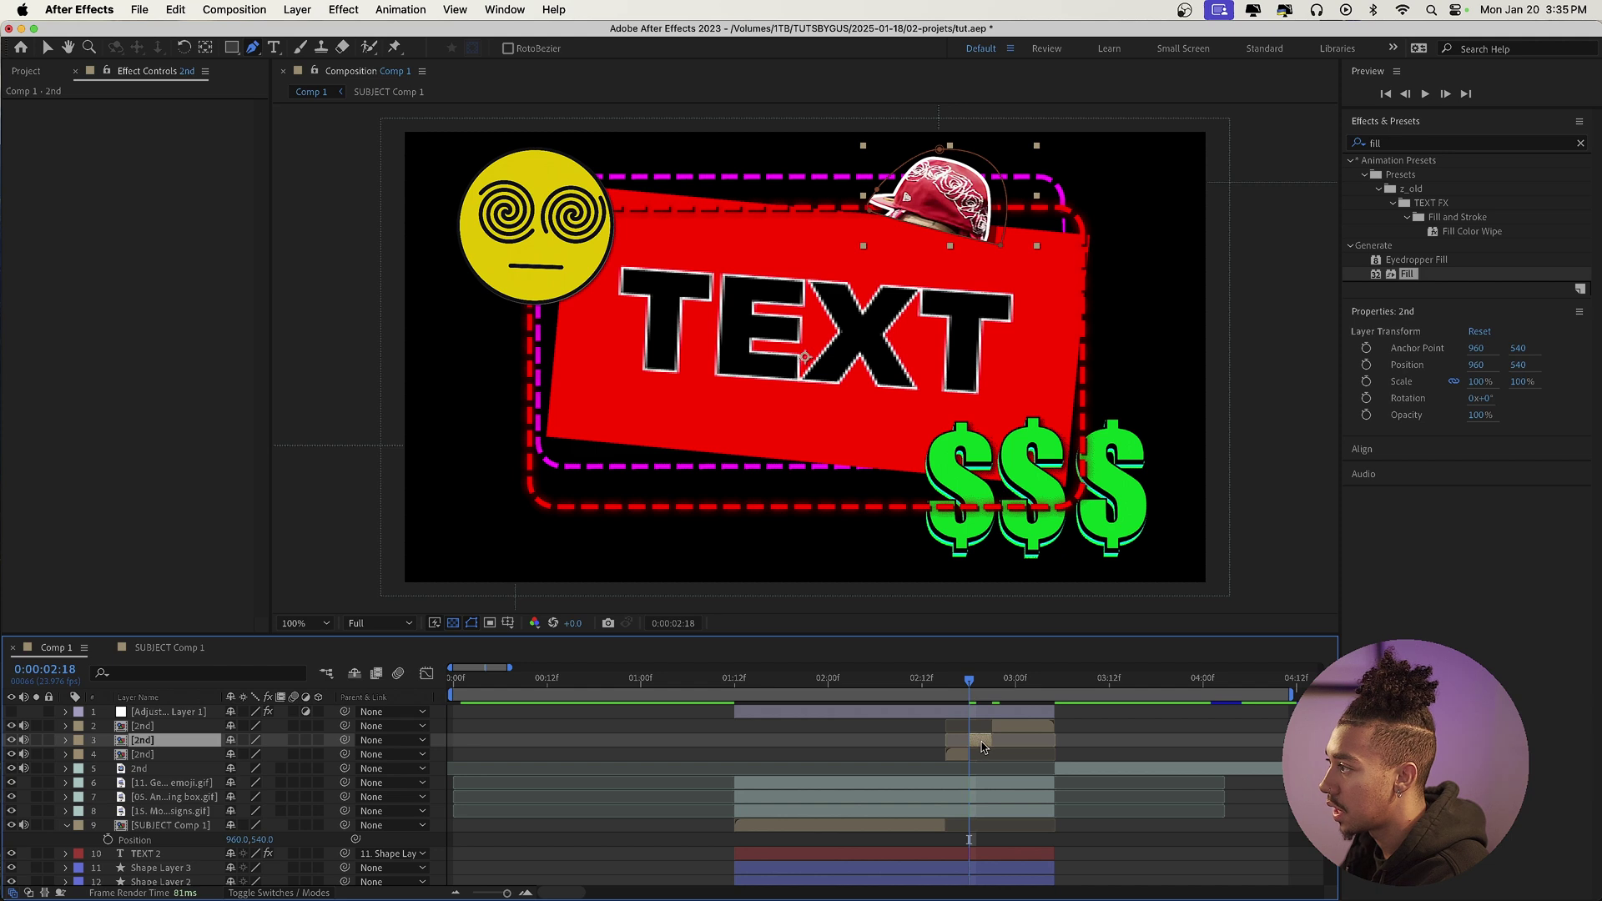
{"action": "mouse_move", "coordinate": [974, 690]}
{"action": "left_mouse_down"}
{"action": "mouse_move", "coordinate": [953, 694]}
{"action": "mouse_move", "coordinate": [972, 696]}
{"action": "left_mouse_up"}
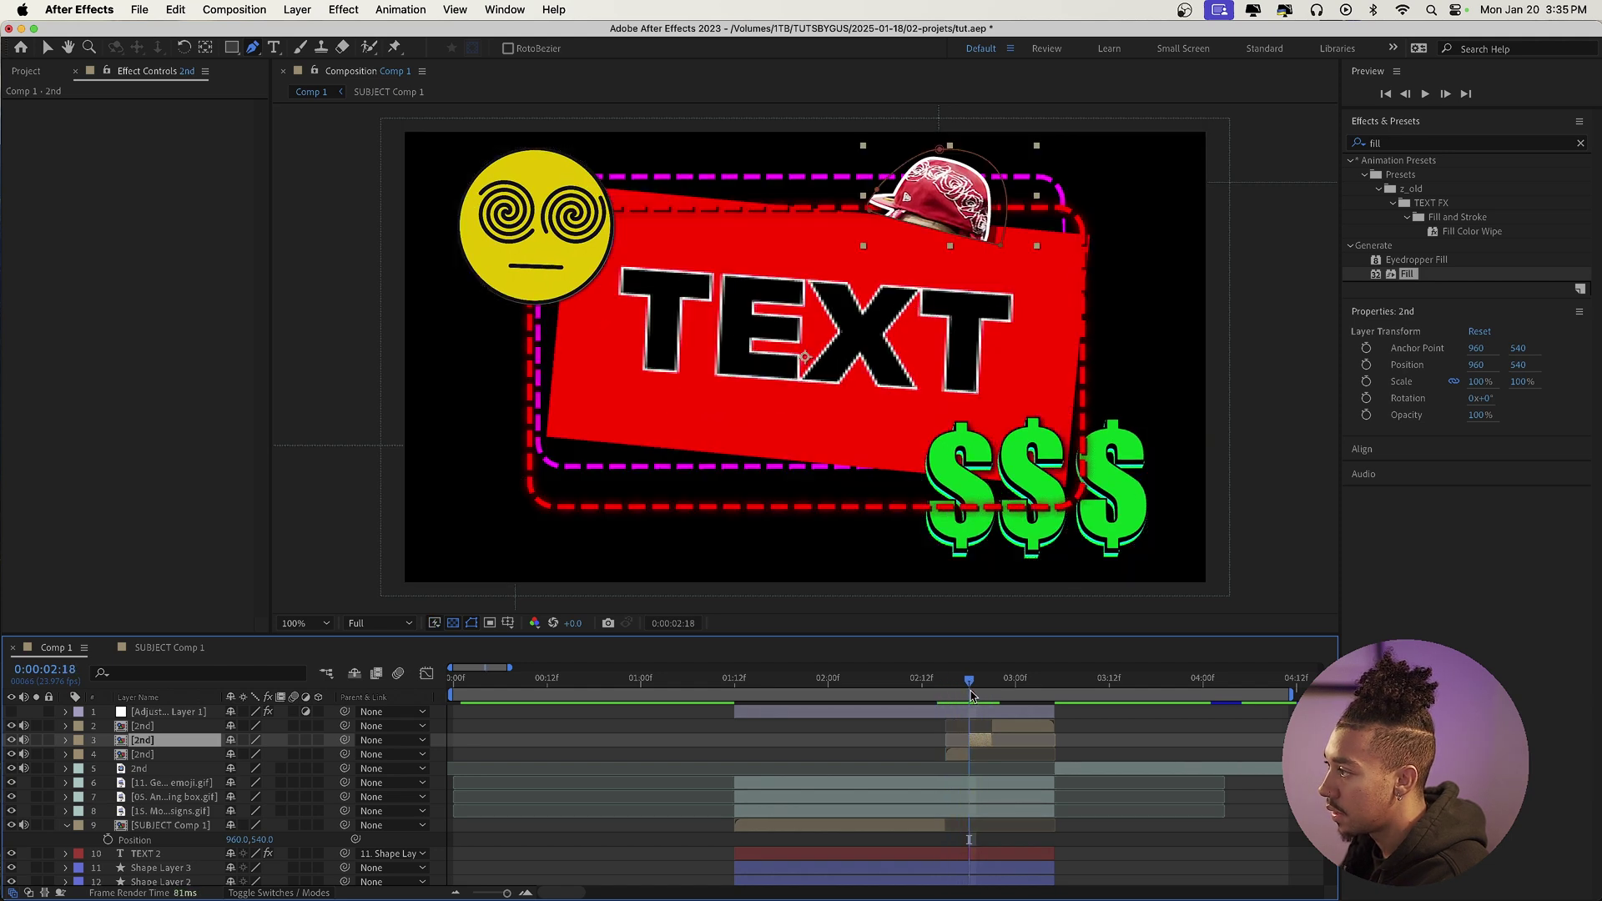
Draw a closed four-point mask around the man's head and shoulders on the last 2nd segment at 0:00:02:21
{"action": "key", "text": "super+Right"}
{"action": "key", "text": "super+Right"}
{"action": "key", "text": "super+Right"}
{"action": "left_click", "coordinate": [1000, 725]}
{"action": "key", "text": "g"}
{"action": "left_click", "coordinate": [993, 163]}
{"action": "left_click_drag", "start_coordinate": [1040, 335], "coordinate": [838, 350]}
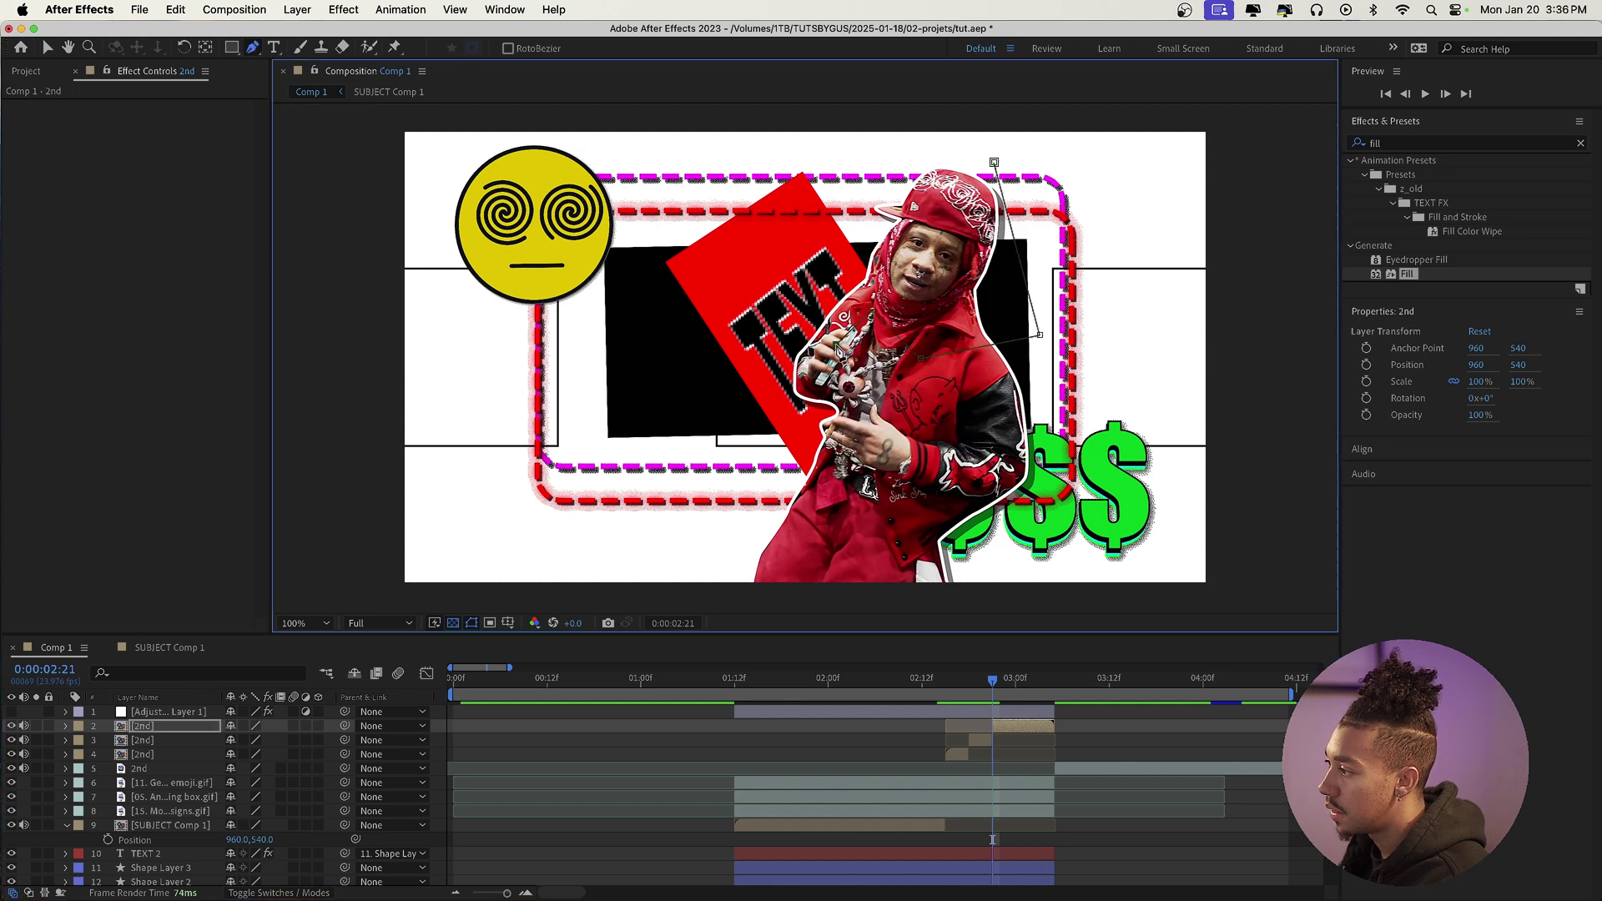
{"action": "left_click", "coordinate": [856, 173]}
{"action": "left_click", "coordinate": [994, 162]}
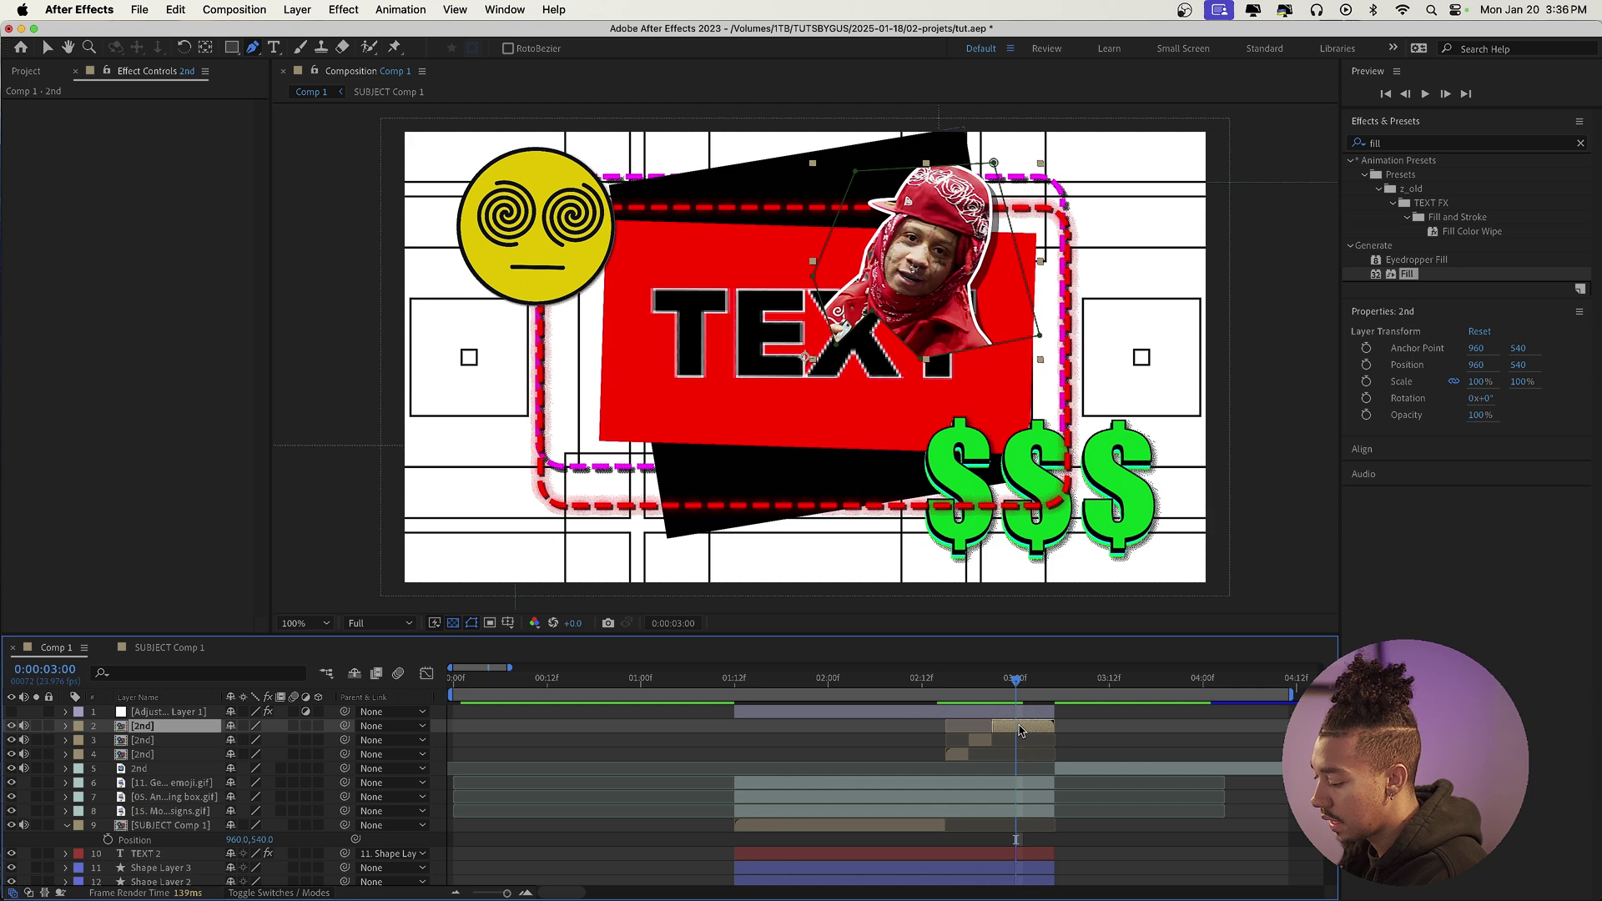
Split the last 2nd segment at 0:00:03:00 and extend the new piece's mask down to the man's waist
{"action": "key", "text": "super+shift+d"}
{"action": "left_click_drag", "start_coordinate": [873, 312], "coordinate": [857, 486]}
{"action": "left_click_drag", "start_coordinate": [837, 344], "coordinate": [748, 468]}
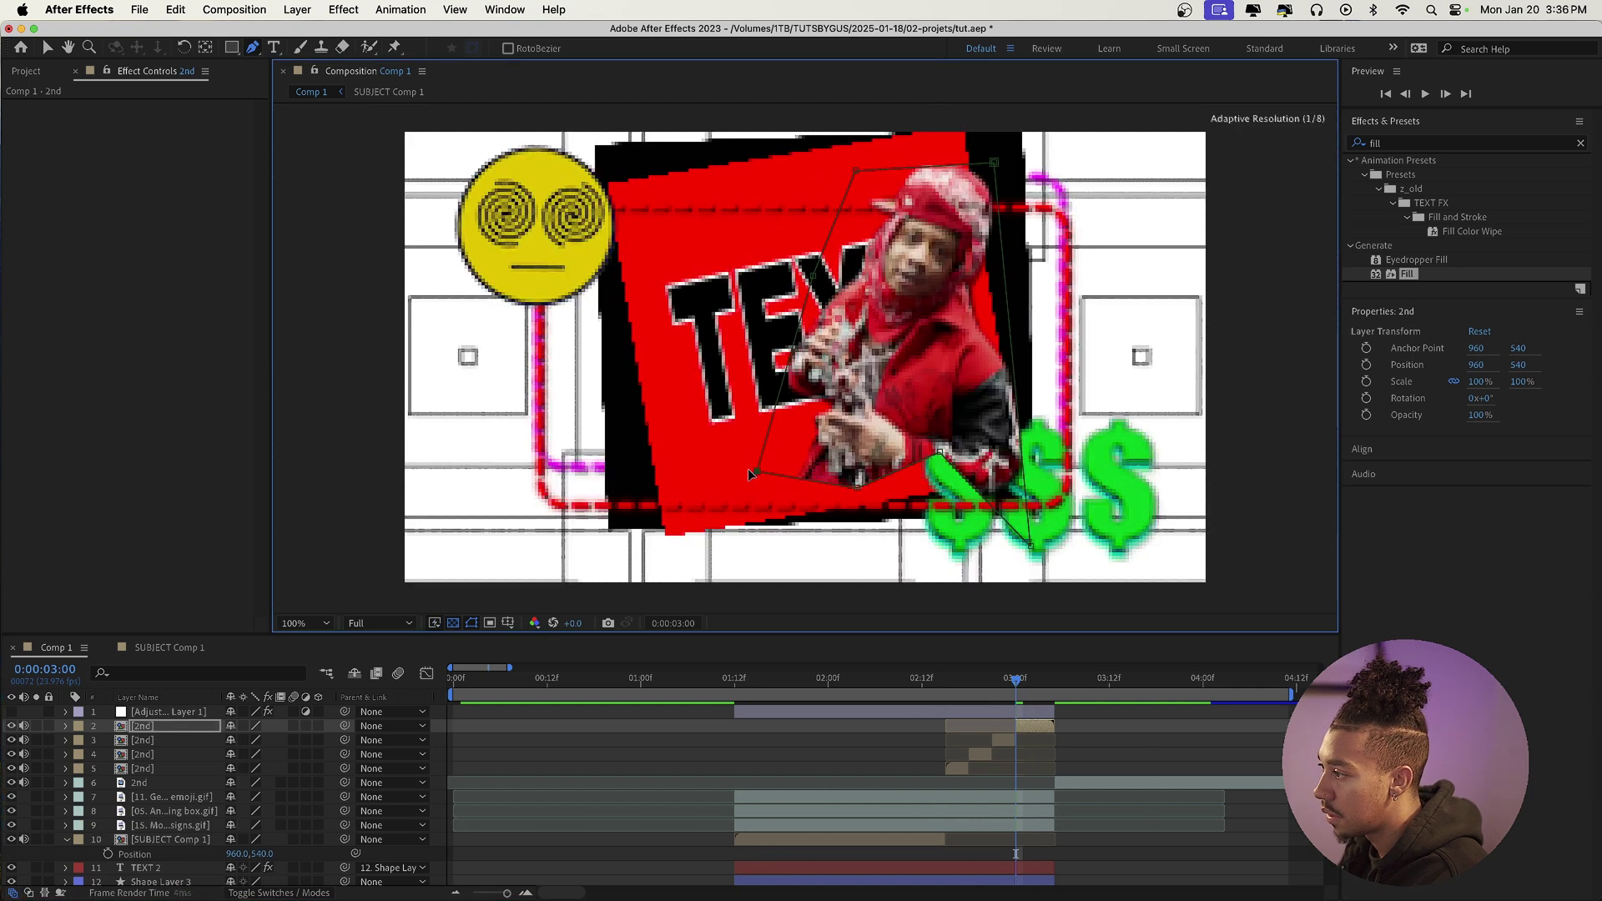
{"action": "left_click_drag", "start_coordinate": [816, 268], "coordinate": [749, 351]}
{"action": "left_click_drag", "start_coordinate": [993, 162], "coordinate": [997, 131]}
{"action": "left_click_drag", "start_coordinate": [941, 456], "coordinate": [943, 511]}
{"action": "left_click_drag", "start_coordinate": [1038, 683], "coordinate": [1022, 694]}
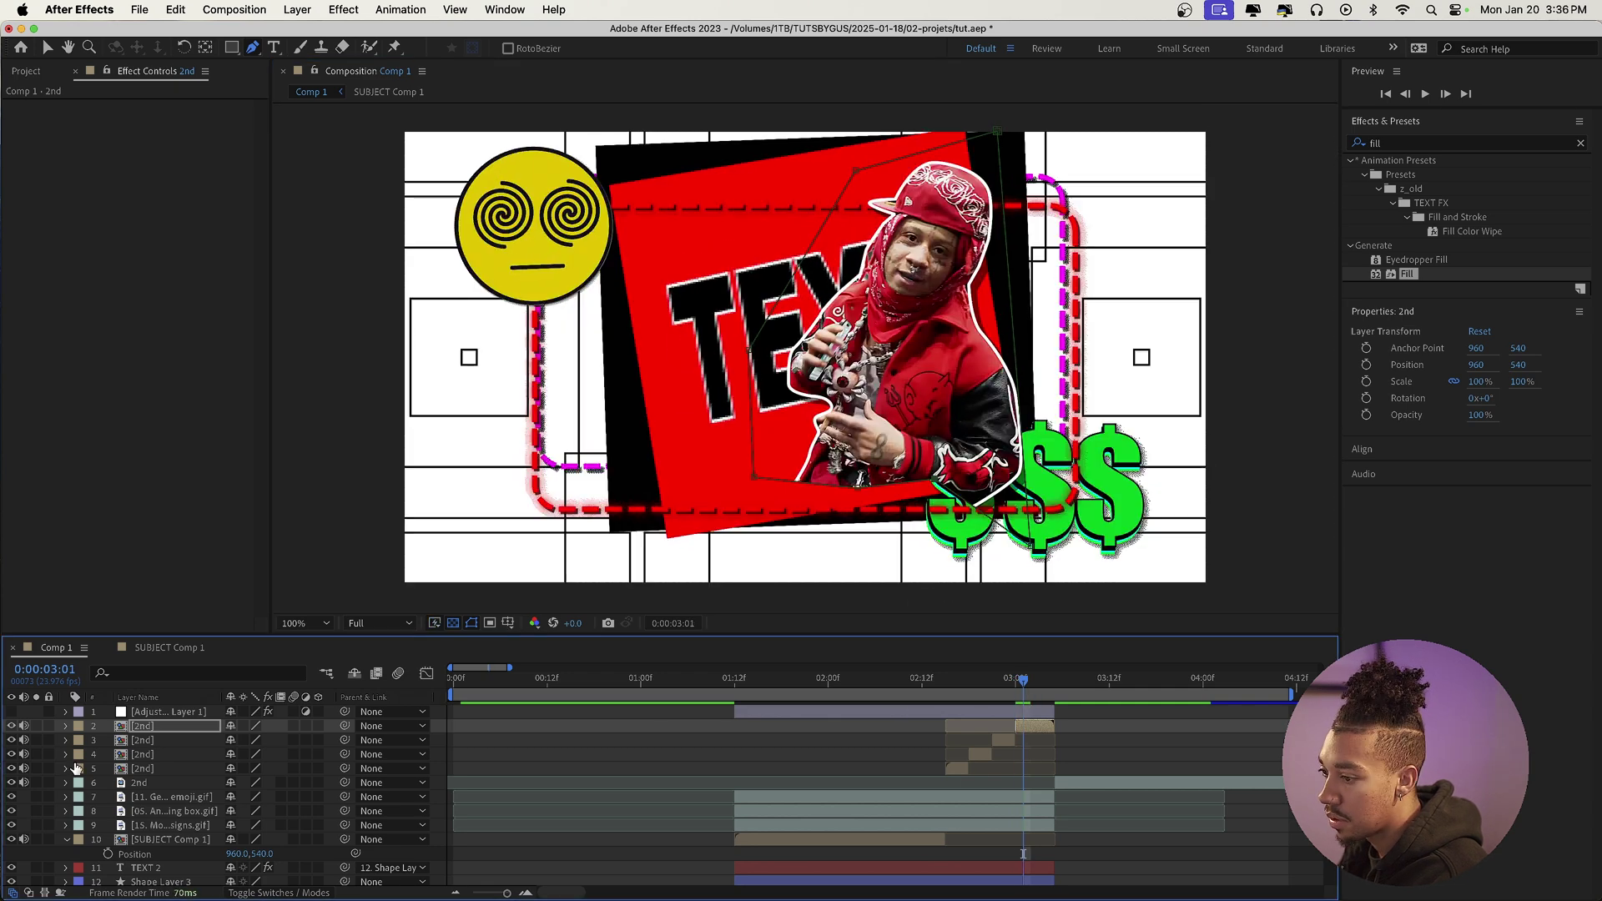
Show the adjustment layer again and preview the tear-away and stepped reveal of the second subject
{"action": "left_click", "coordinate": [12, 713]}
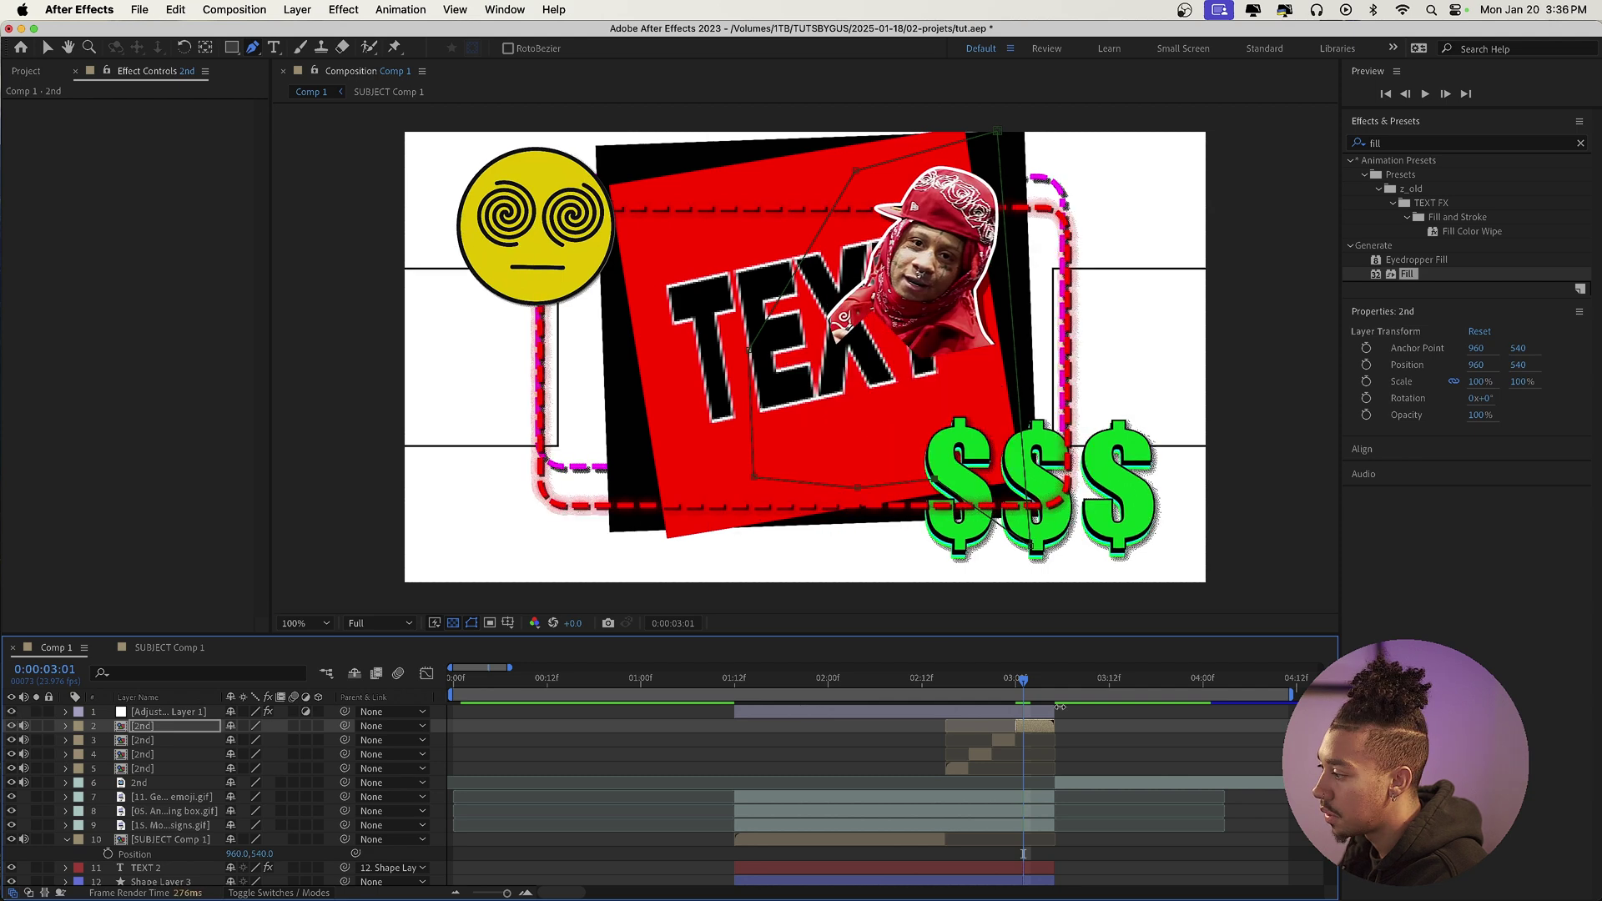
{"action": "left_click", "coordinate": [735, 689]}
{"action": "key", "text": "space"}
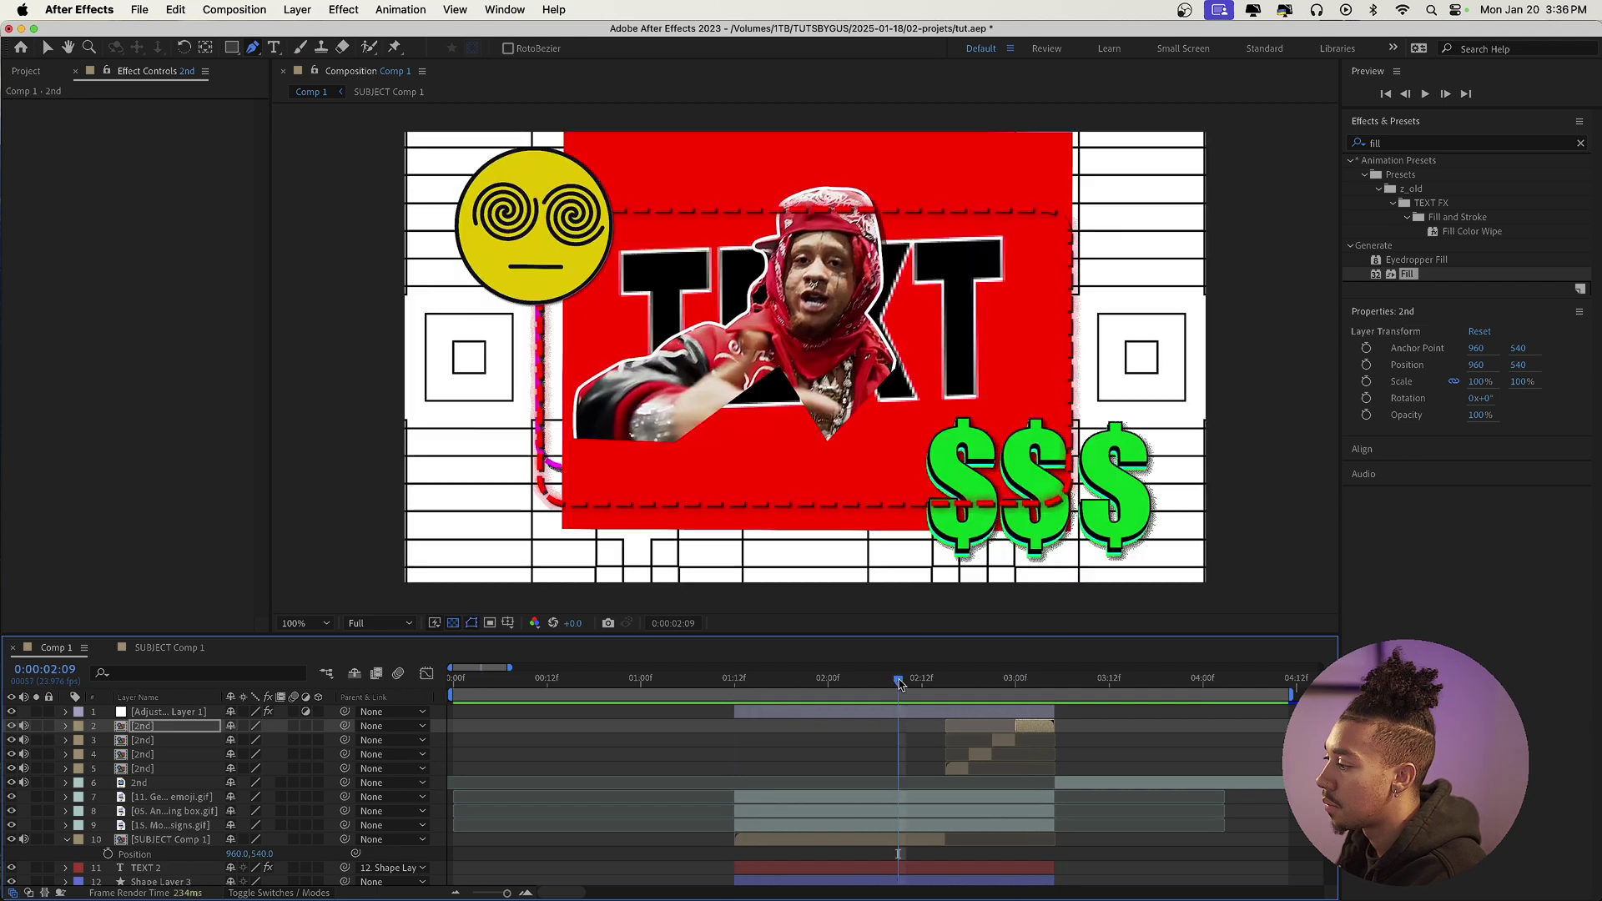
{"action": "left_click_drag", "start_coordinate": [900, 684], "coordinate": [703, 688]}
{"action": "key", "text": "space"}
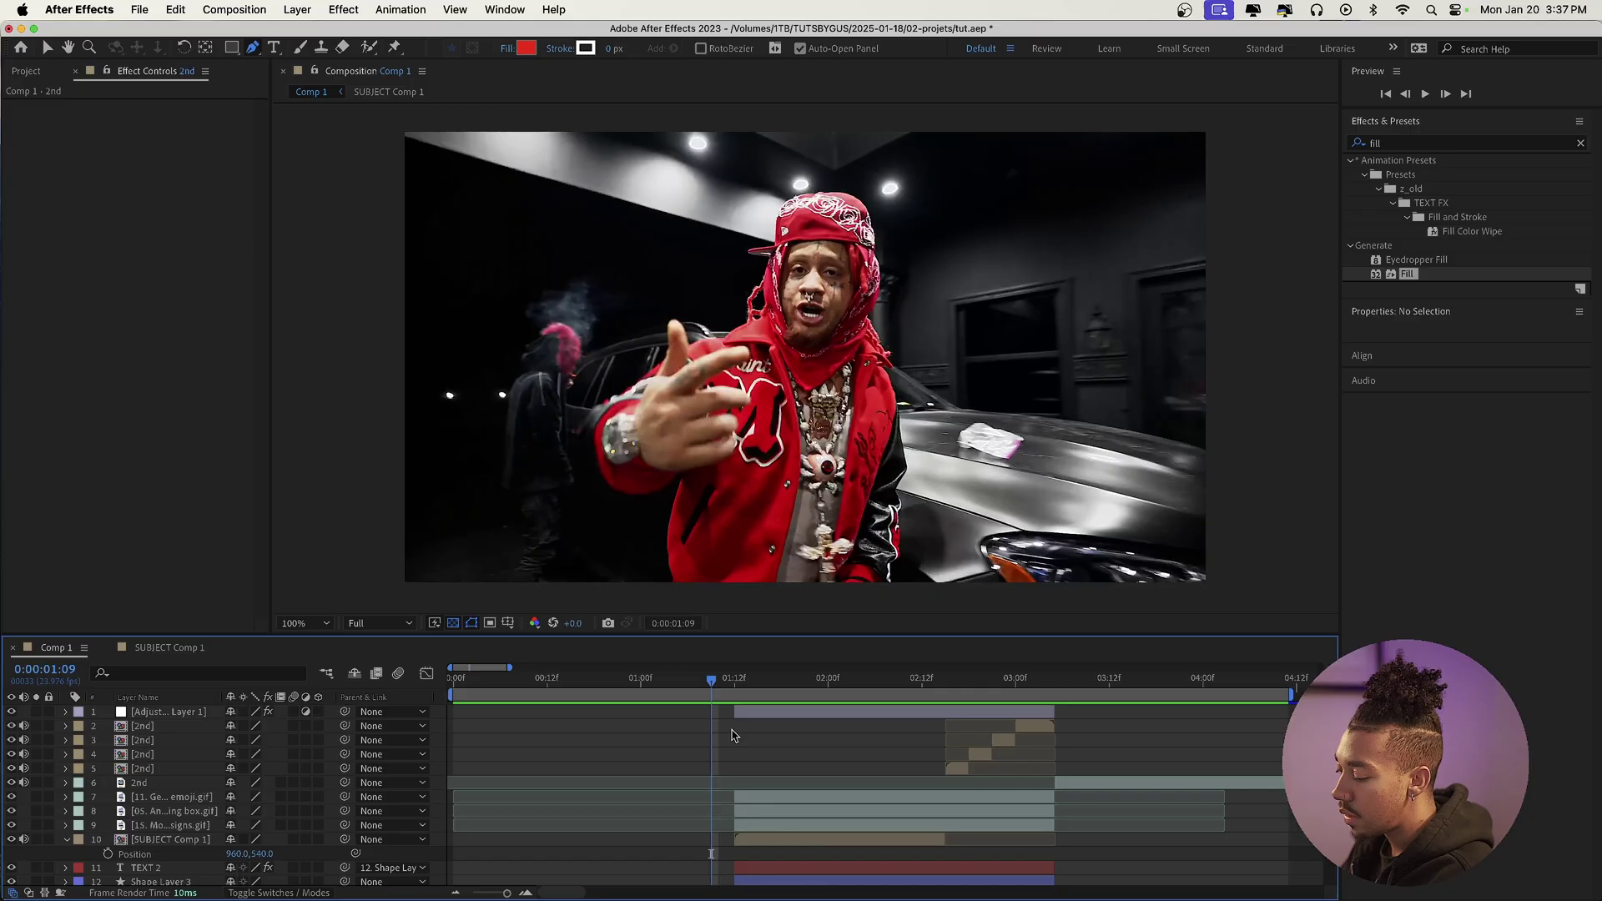
Create a white 1920 × 1080 solid and trim it to a one-frame flash near the start of the freeze frame
{"action": "key", "text": "super+y"}
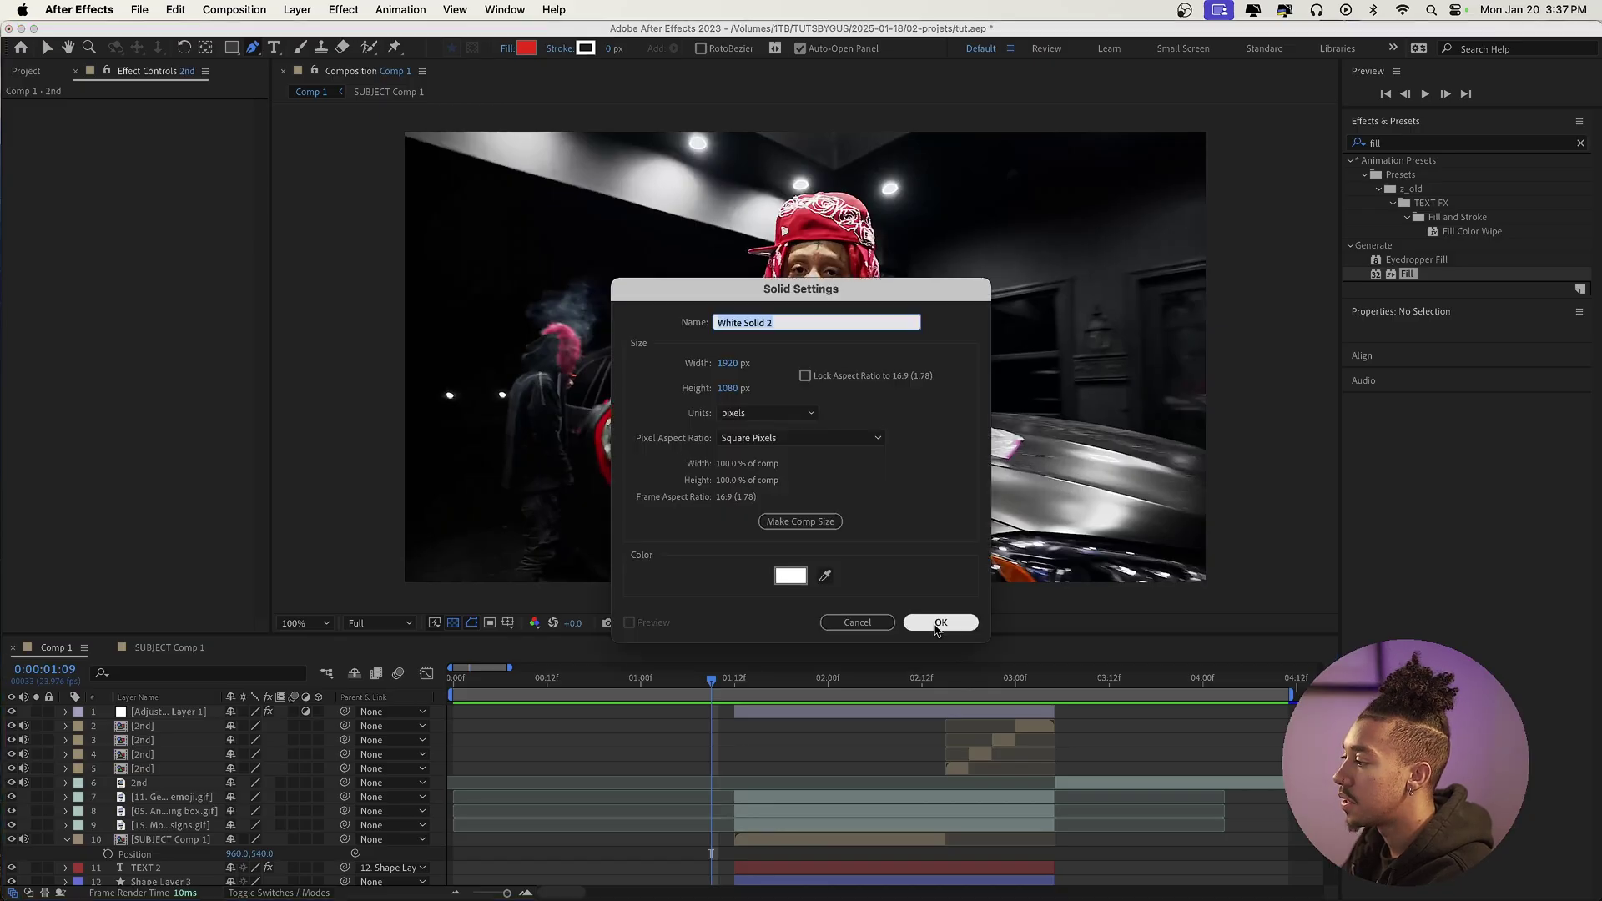
{"action": "left_click", "coordinate": [938, 624]}
{"action": "left_click", "coordinate": [717, 682]}
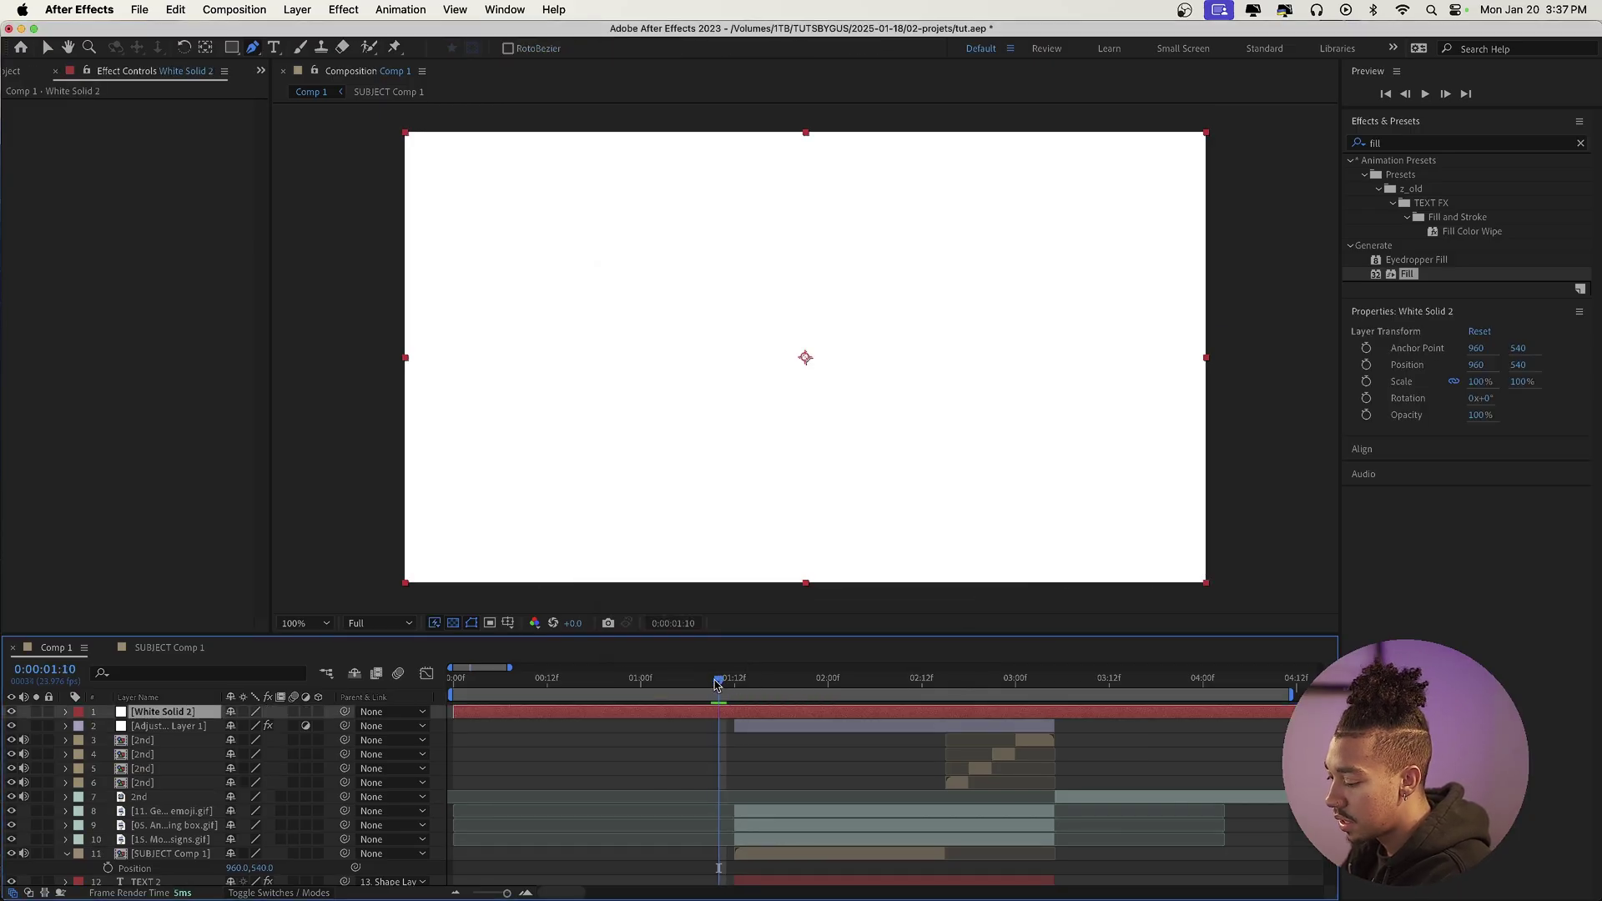
{"action": "key", "text": "super+shift+d"}
{"action": "left_click_drag", "start_coordinate": [718, 683], "coordinate": [728, 681]}
{"action": "left_click_drag", "start_coordinate": [728, 681], "coordinate": [659, 690]}
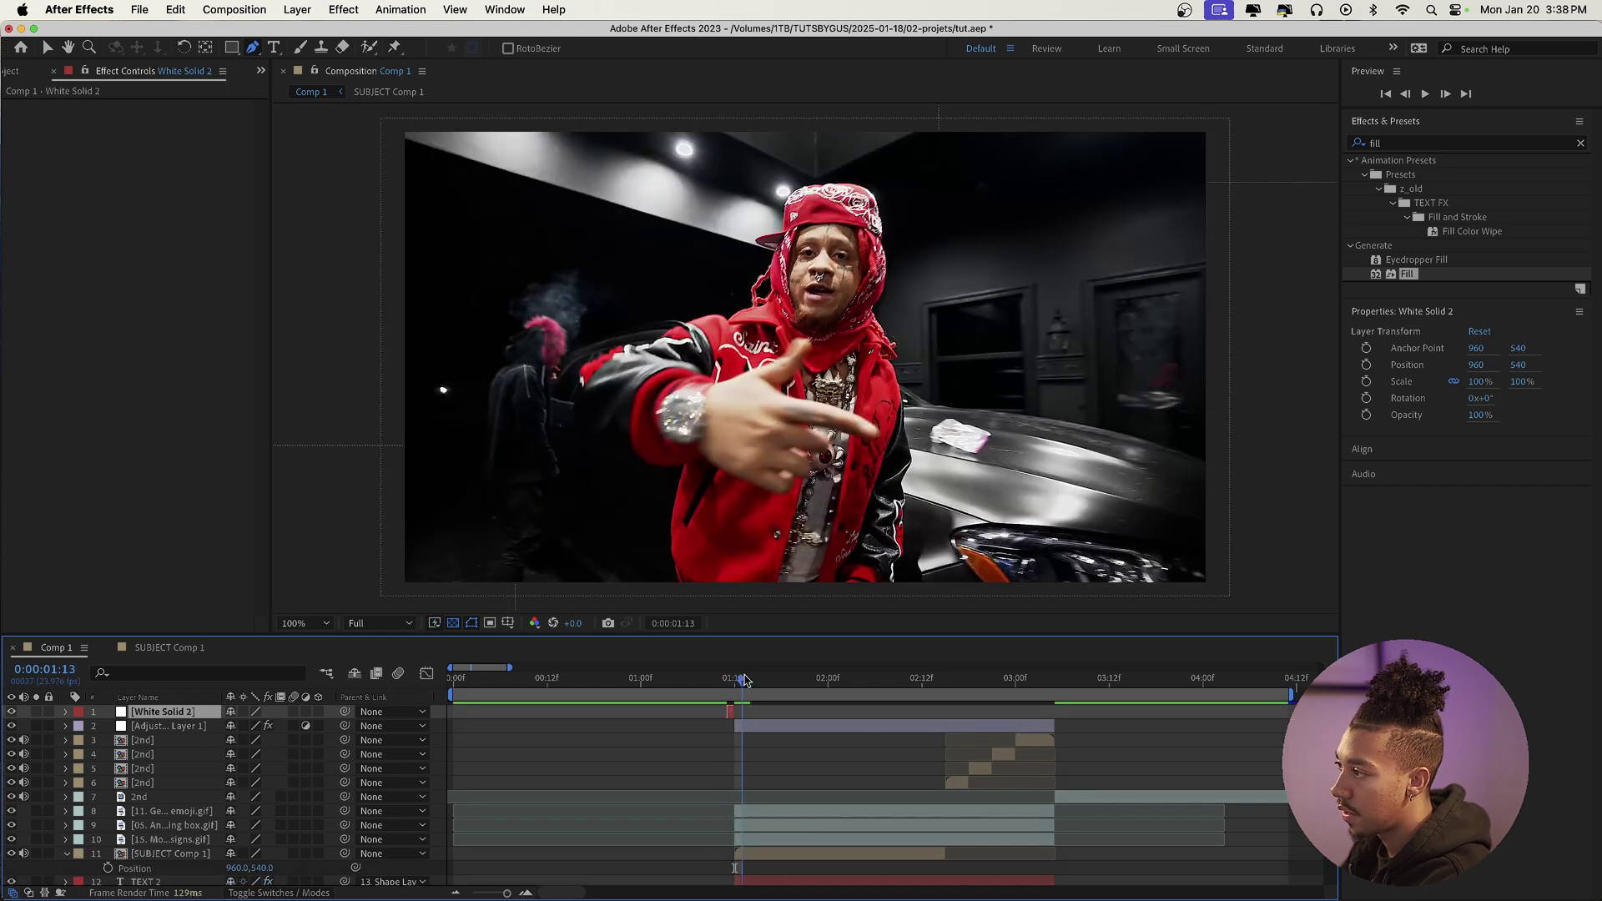
Duplicate the white flash solid and place the copy at the end of the freeze frame, starting at 0:00:03:05
{"action": "key", "text": "["}
{"action": "key", "text": "="}
{"action": "key", "text": "="}
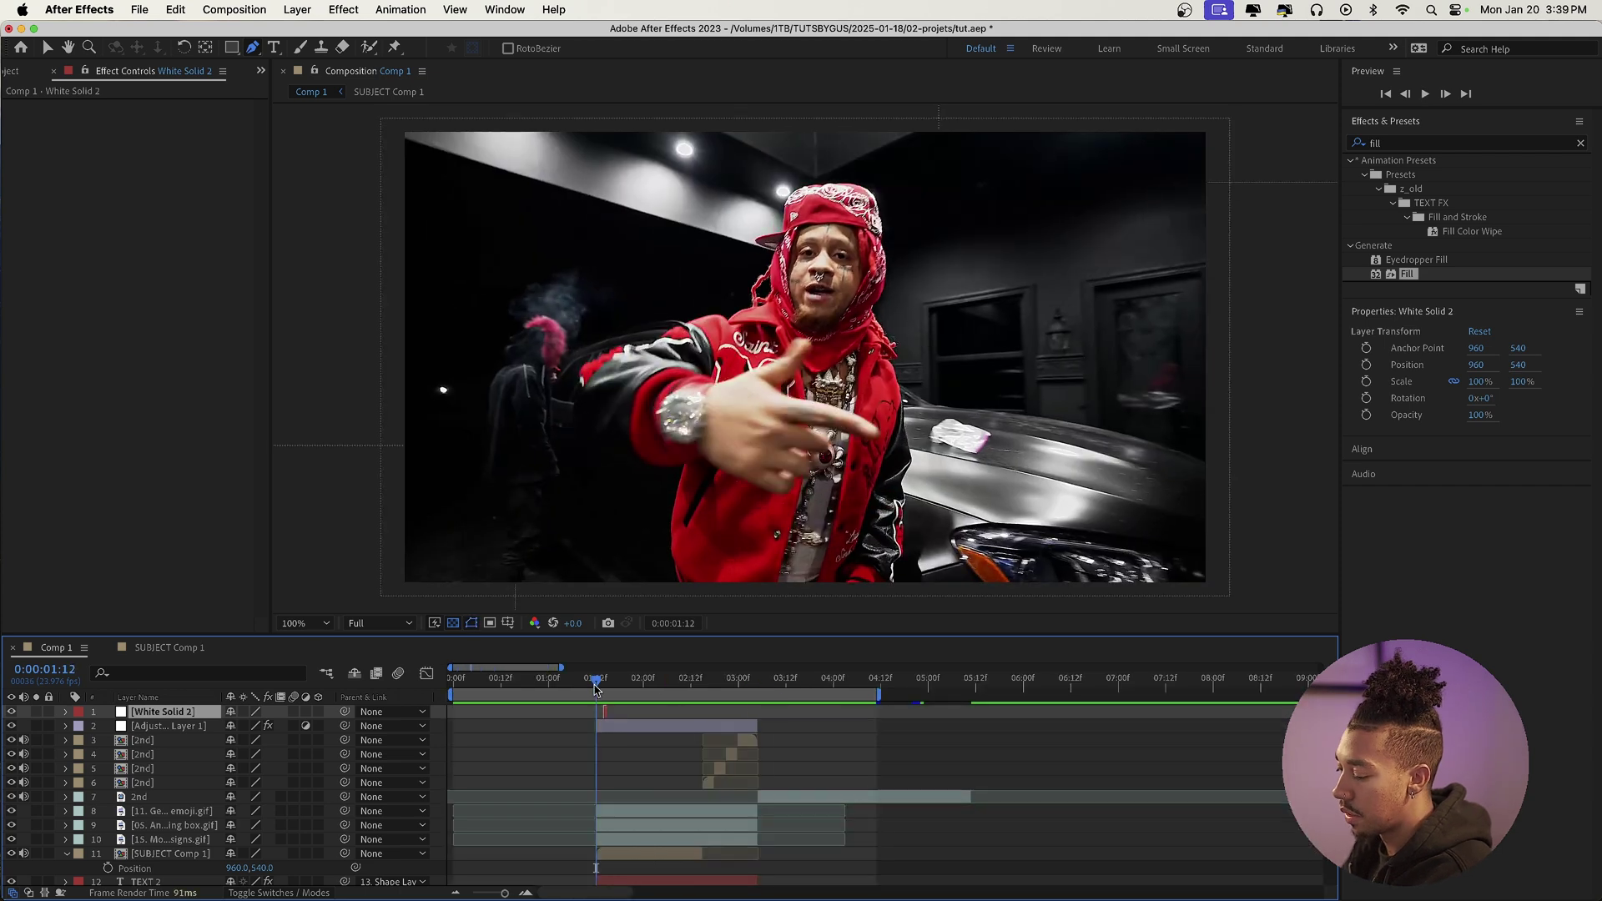
{"action": "key", "text": "ctrl+d"}
{"action": "key", "text": "equal"}
{"action": "key", "text": "equal"}
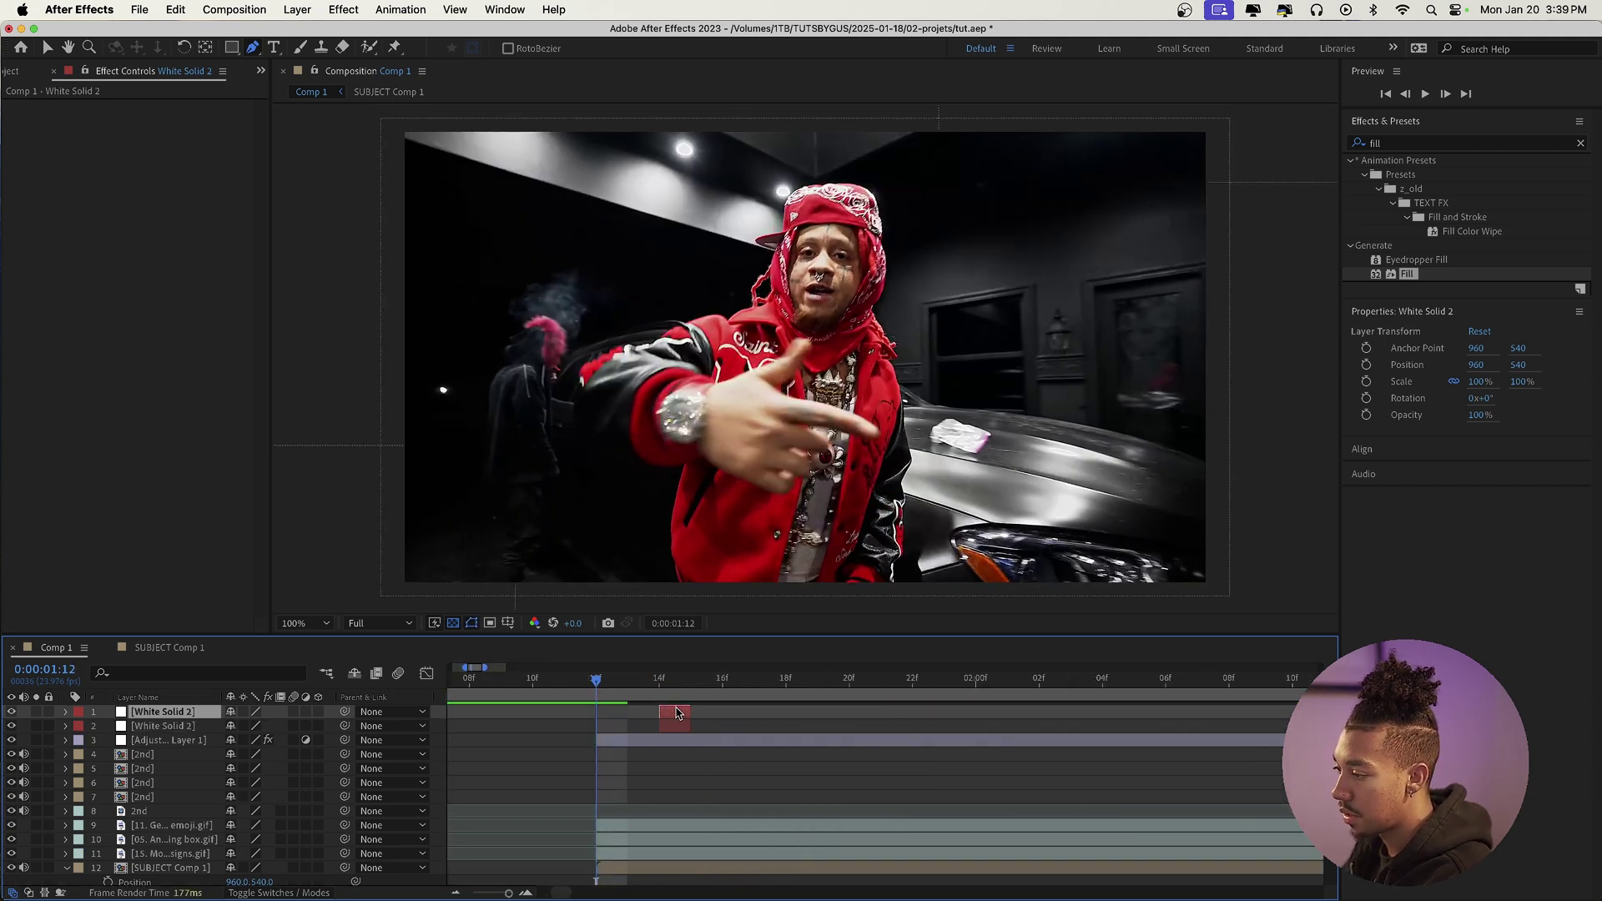
{"action": "left_click_drag", "start_coordinate": [676, 711], "coordinate": [1225, 728]}
{"action": "left_click", "coordinate": [830, 680]}
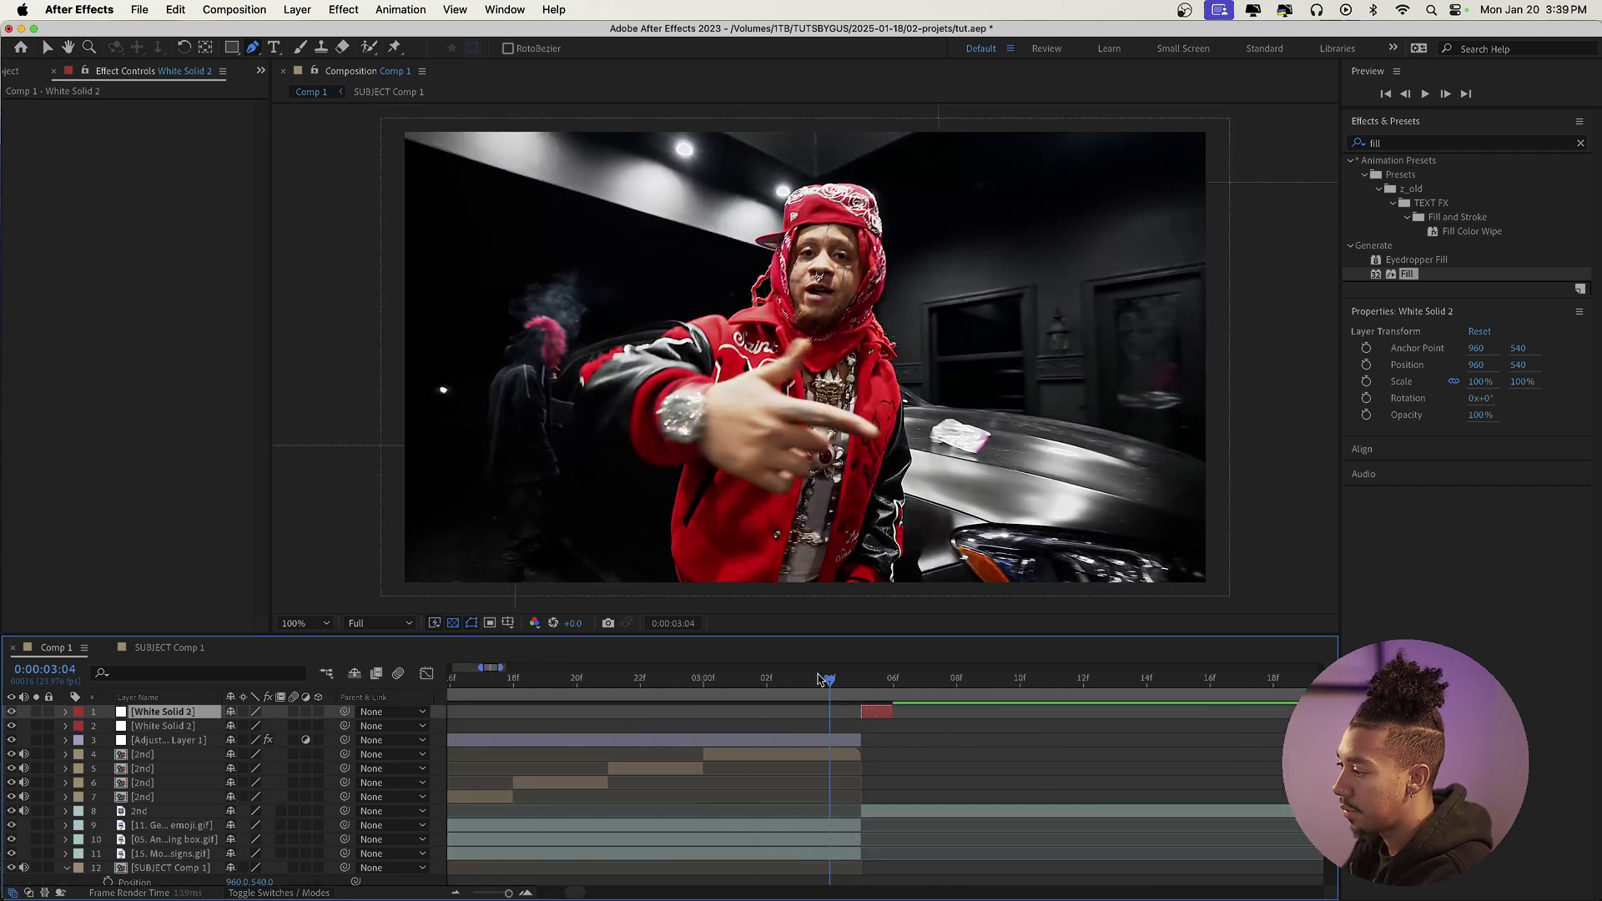
{"action": "left_click_drag", "start_coordinate": [840, 683], "coordinate": [944, 682]}
Preview the white flashes at the start and end of the freeze frame
{"action": "key", "text": "minus"}
{"action": "key", "text": "minus"}
{"action": "key", "text": "minus"}
{"action": "key", "text": "space"}
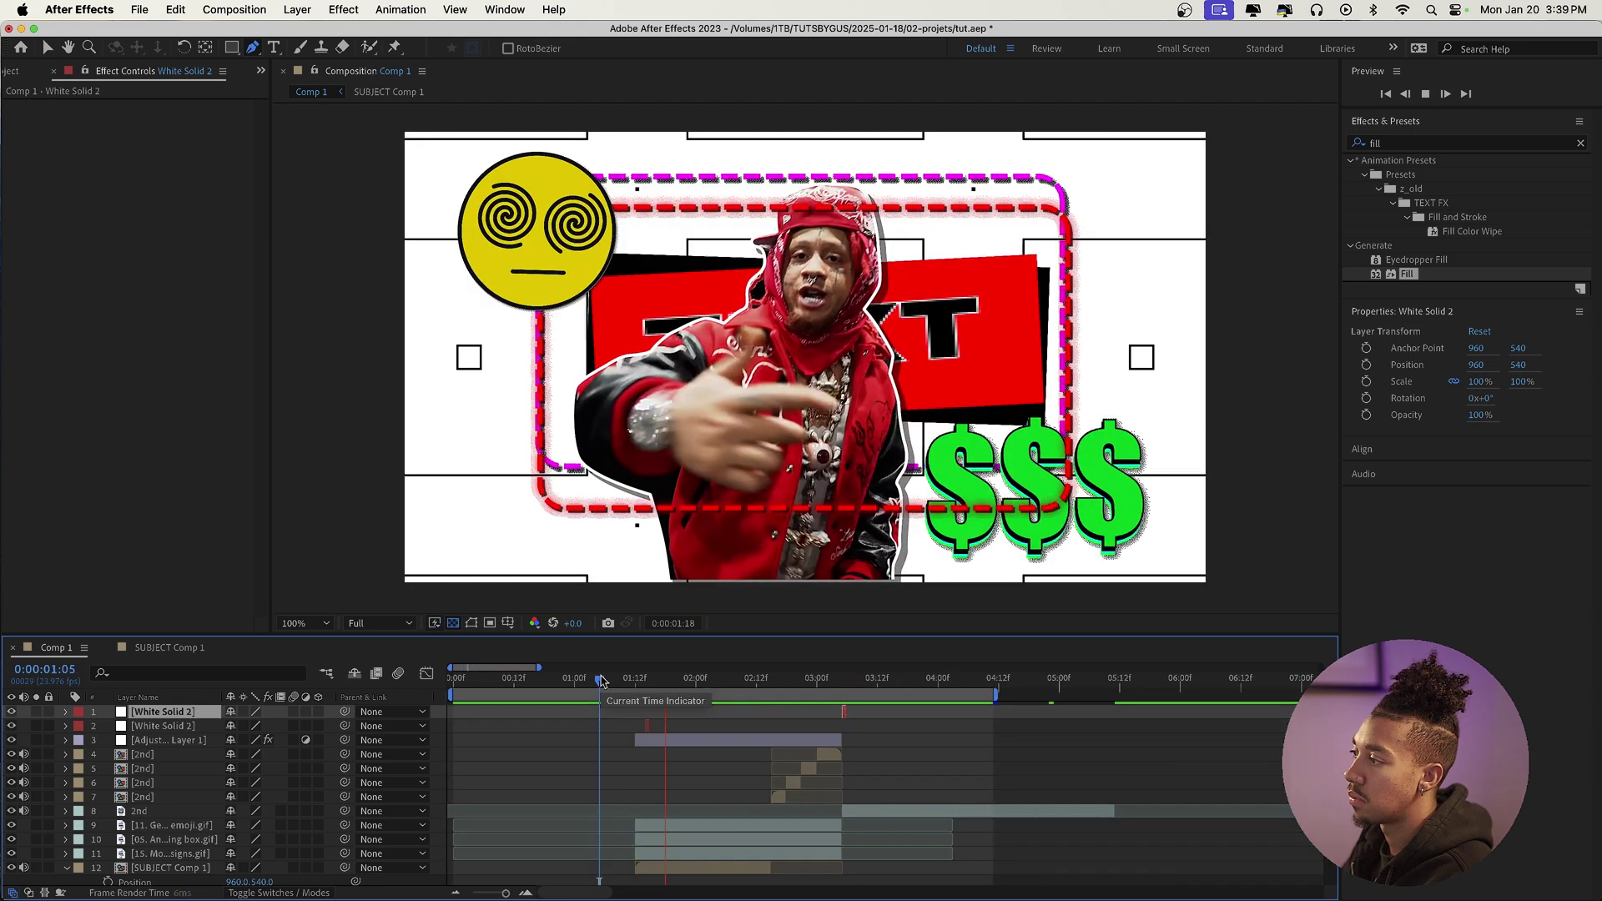
{"action": "left_click", "coordinate": [600, 680]}
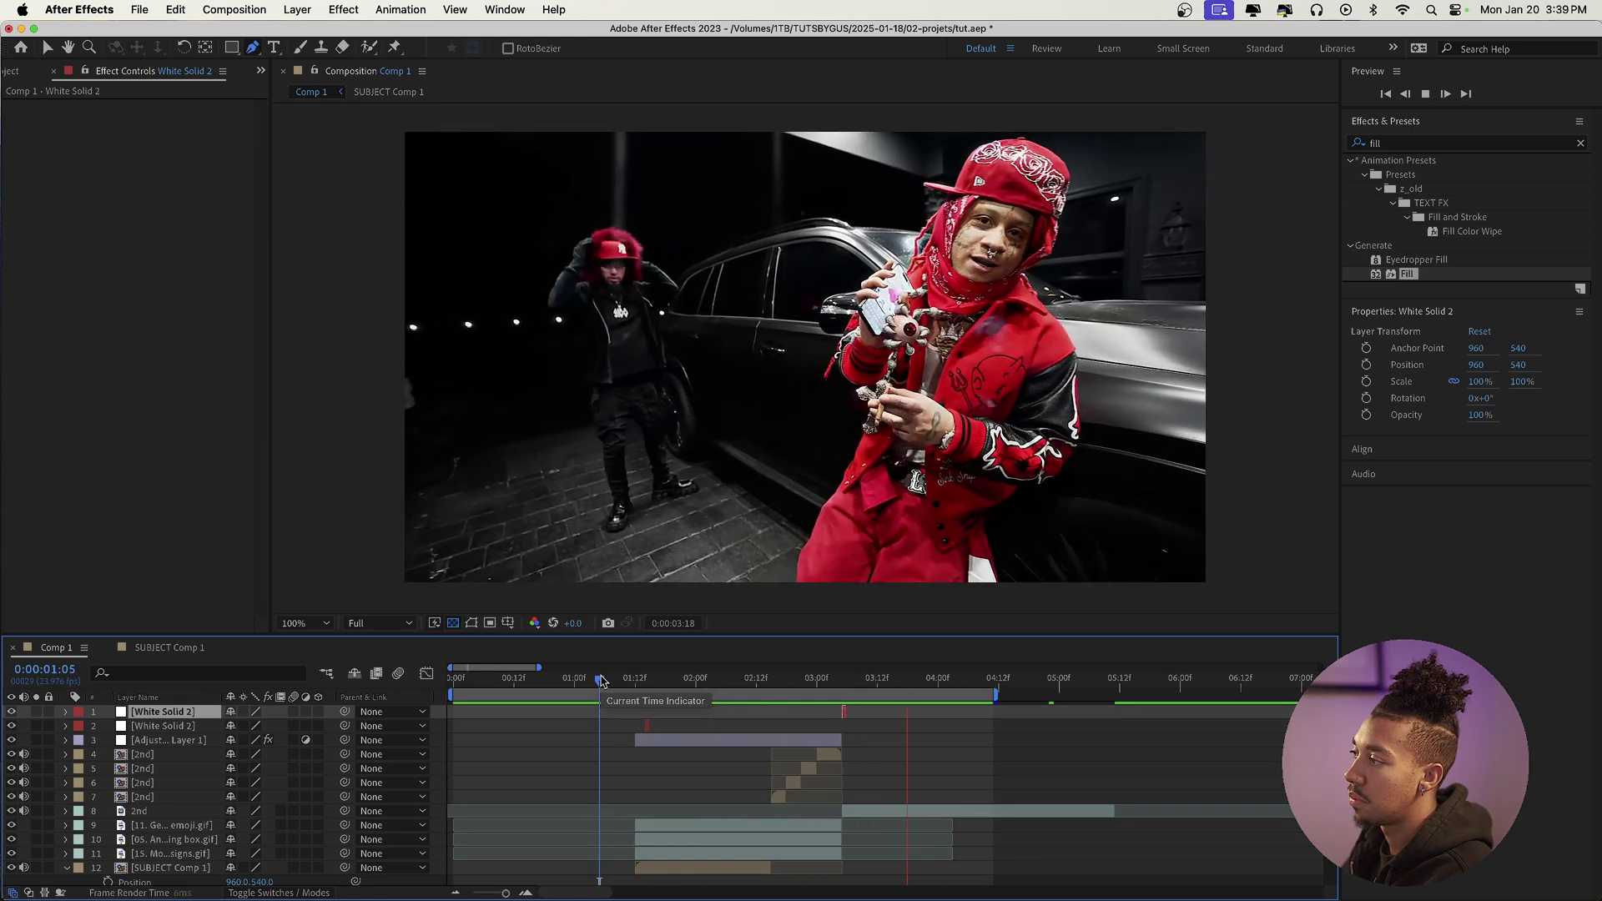
{"action": "key", "text": "space"}
Add a new adjustment layer above Adjustment Layer 1, trimmed from just after the first white flash to 0:00:03:05
{"action": "left_click", "coordinate": [169, 740]}
{"action": "key", "text": "super+alt+y"}
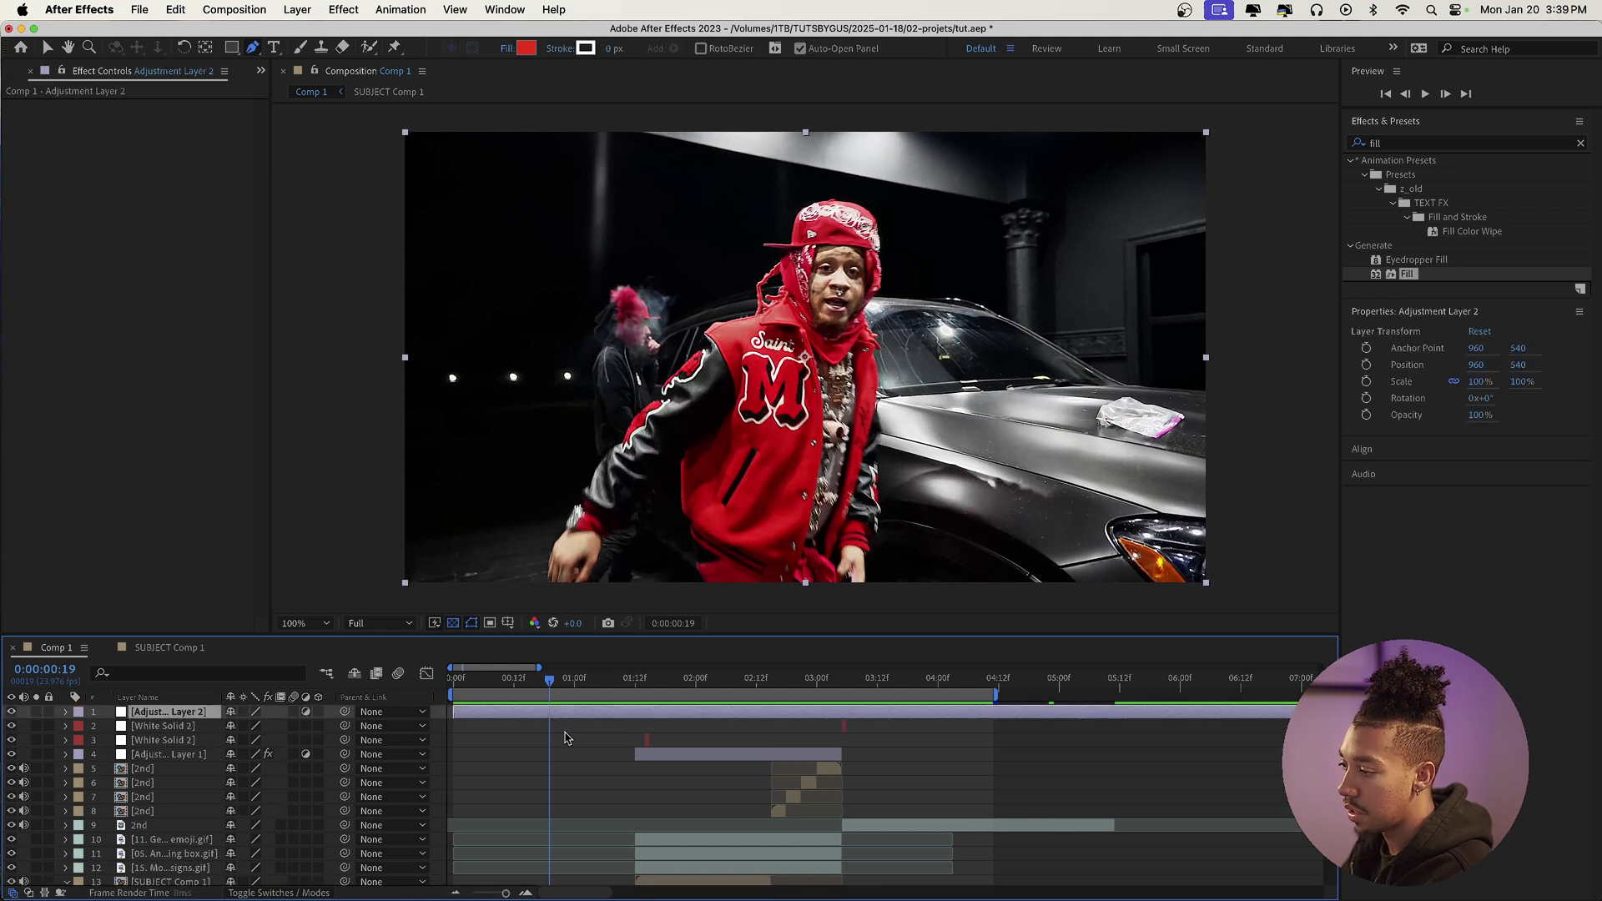
{"action": "left_click_drag", "start_coordinate": [635, 686], "coordinate": [640, 688]}
{"action": "key", "text": "super+shift+d"}
{"action": "left_click", "coordinate": [841, 686]}
{"action": "key", "text": "super+shift+d"}
{"action": "key", "text": "Delete"}
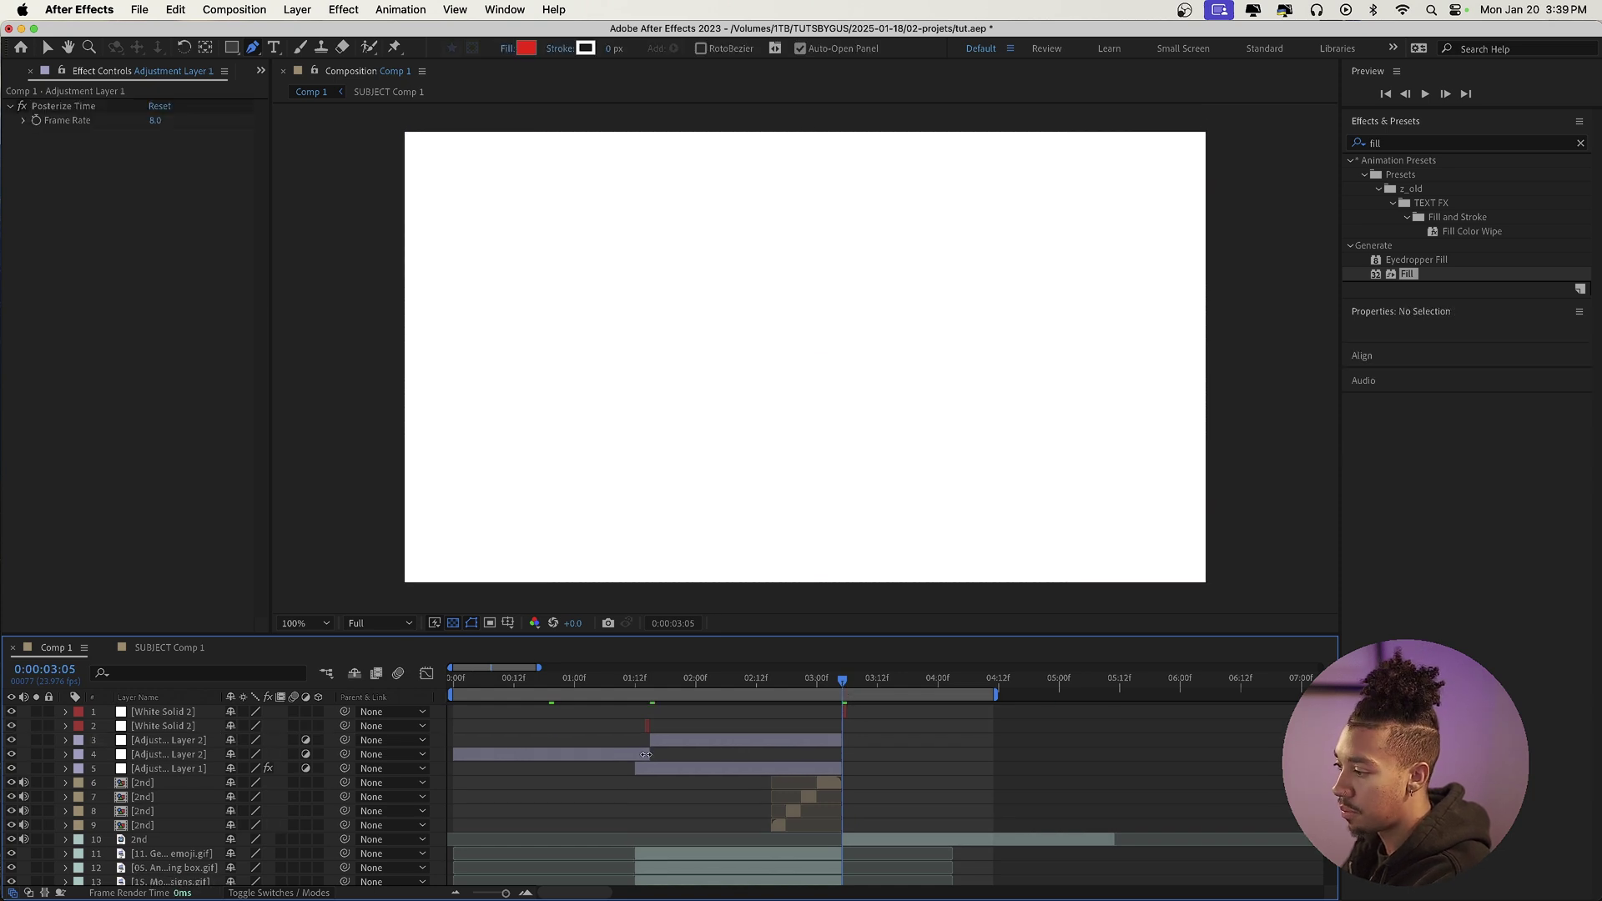
{"action": "left_click", "coordinate": [638, 755]}
{"action": "key", "text": "Delete"}
Try the Mosaic effect on Adjustment Layer 2 over the freeze frame
{"action": "left_click", "coordinate": [669, 742]}
{"action": "left_click", "coordinate": [695, 688]}
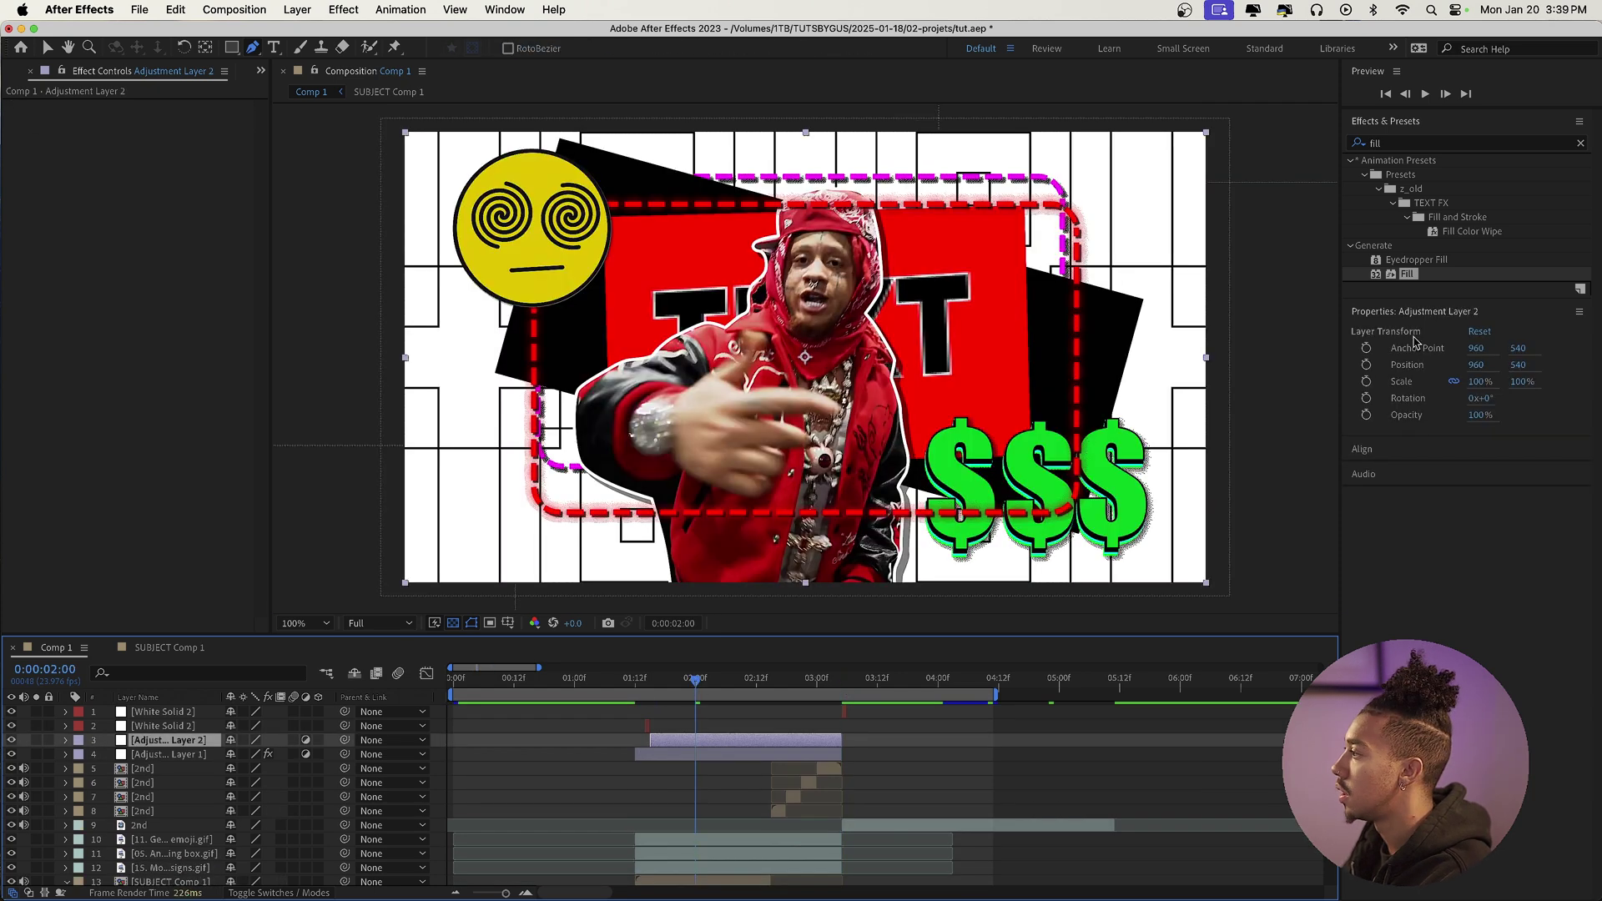
{"action": "left_click", "coordinate": [1399, 125]}
{"action": "left_click", "coordinate": [1391, 145]}
{"action": "key", "text": "BackSpace"}
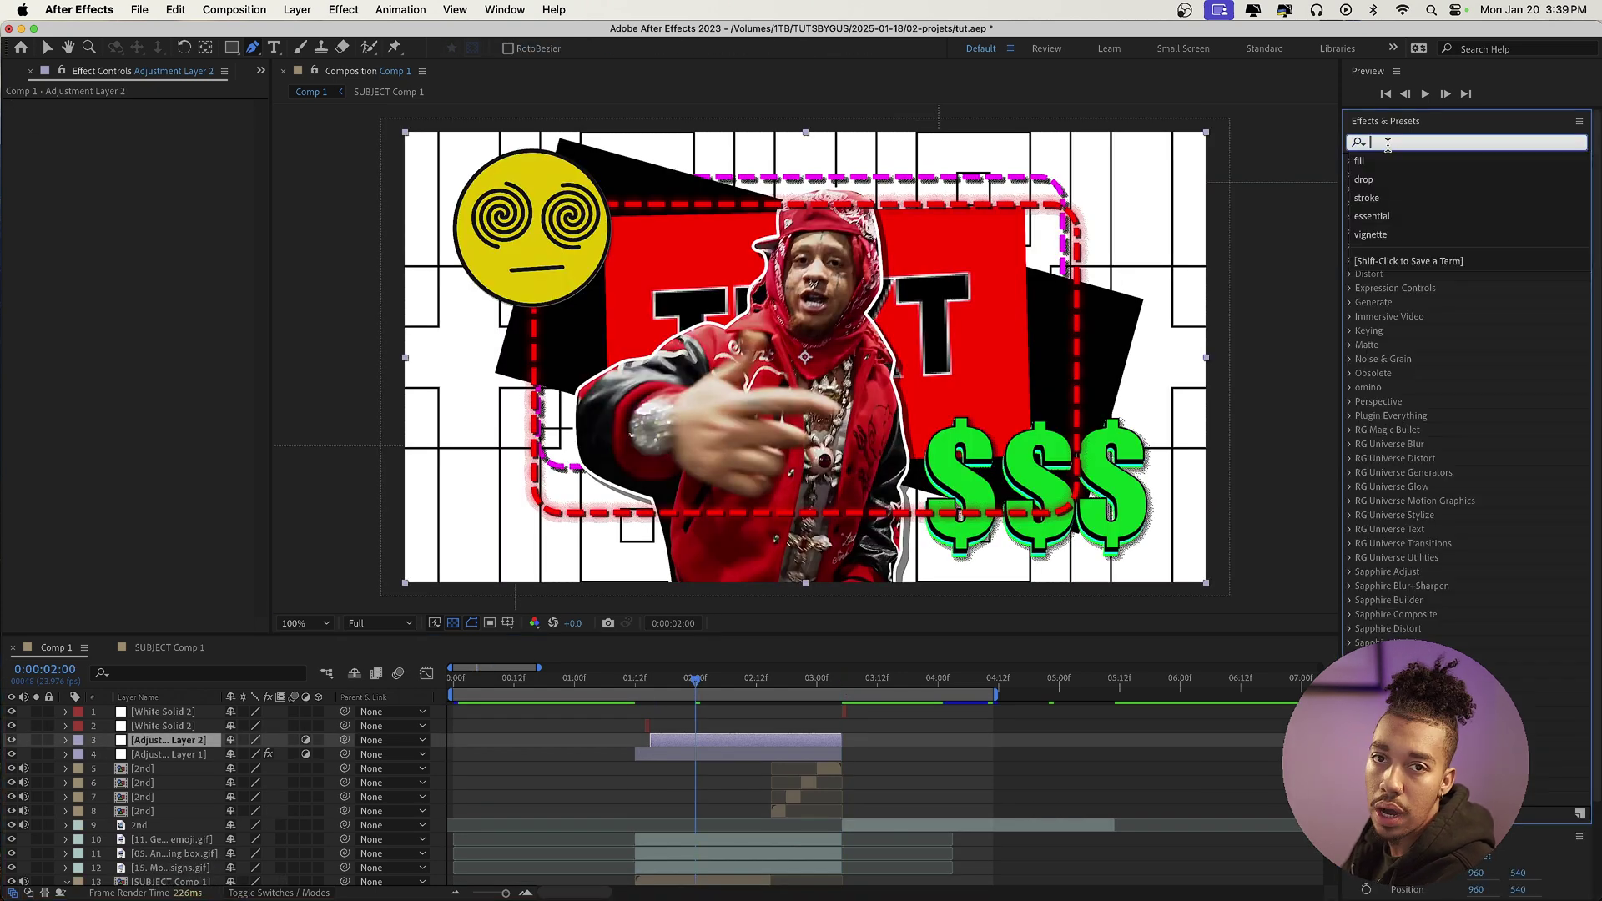
{"action": "type", "text": "mosaic"}
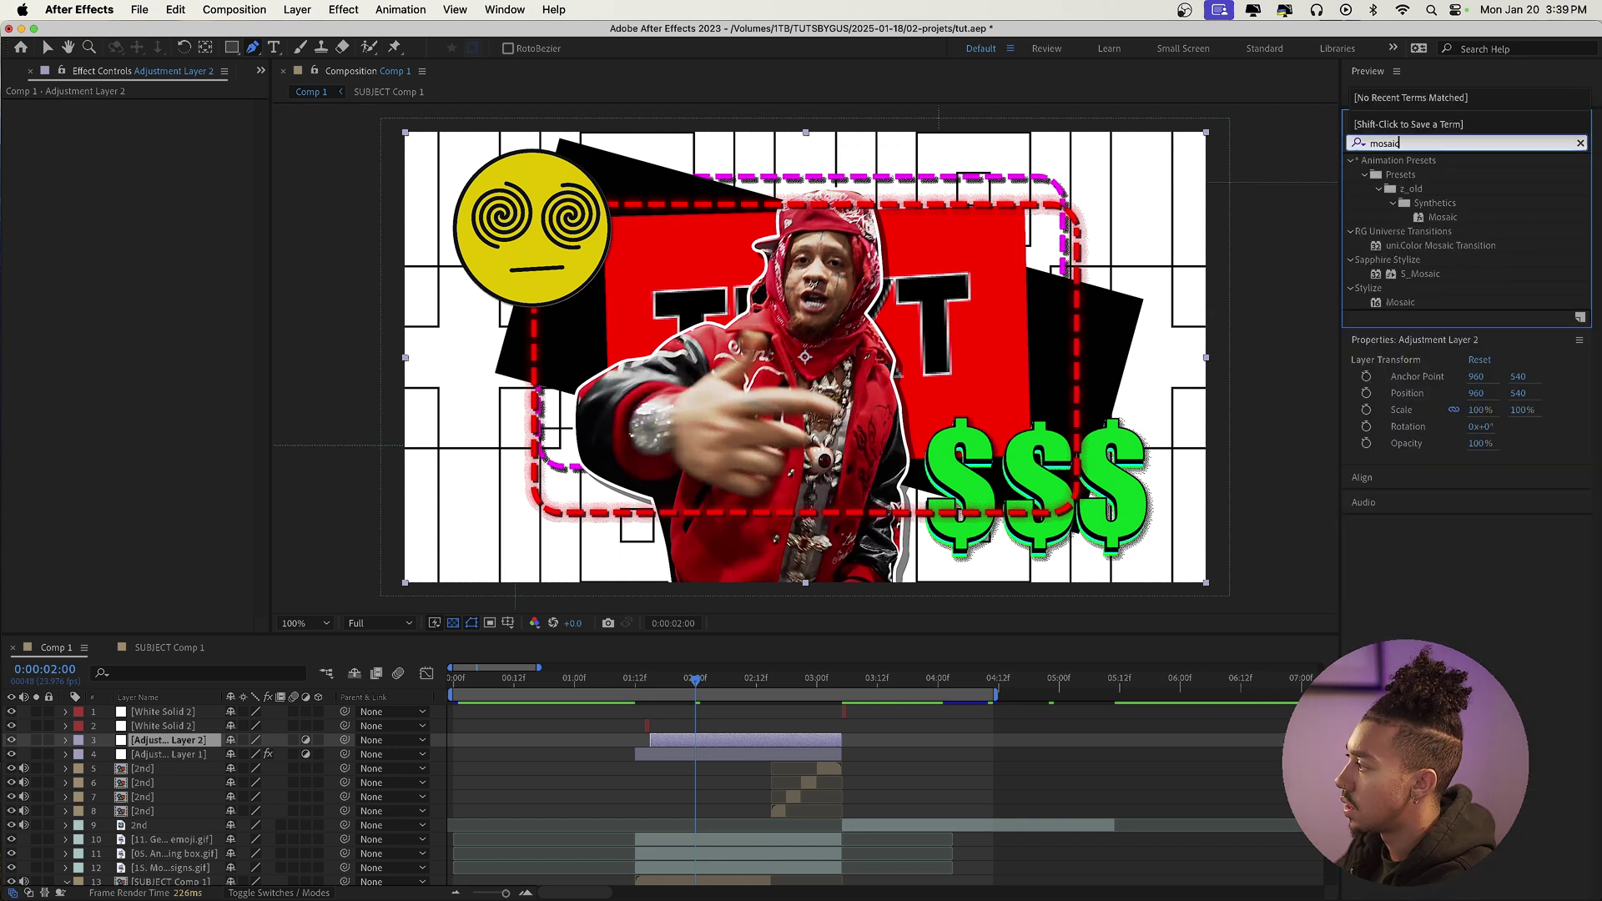
{"action": "left_click_drag", "start_coordinate": [1400, 302], "coordinate": [344, 154]}
{"action": "left_click_drag", "start_coordinate": [159, 121], "coordinate": [162, 119]}
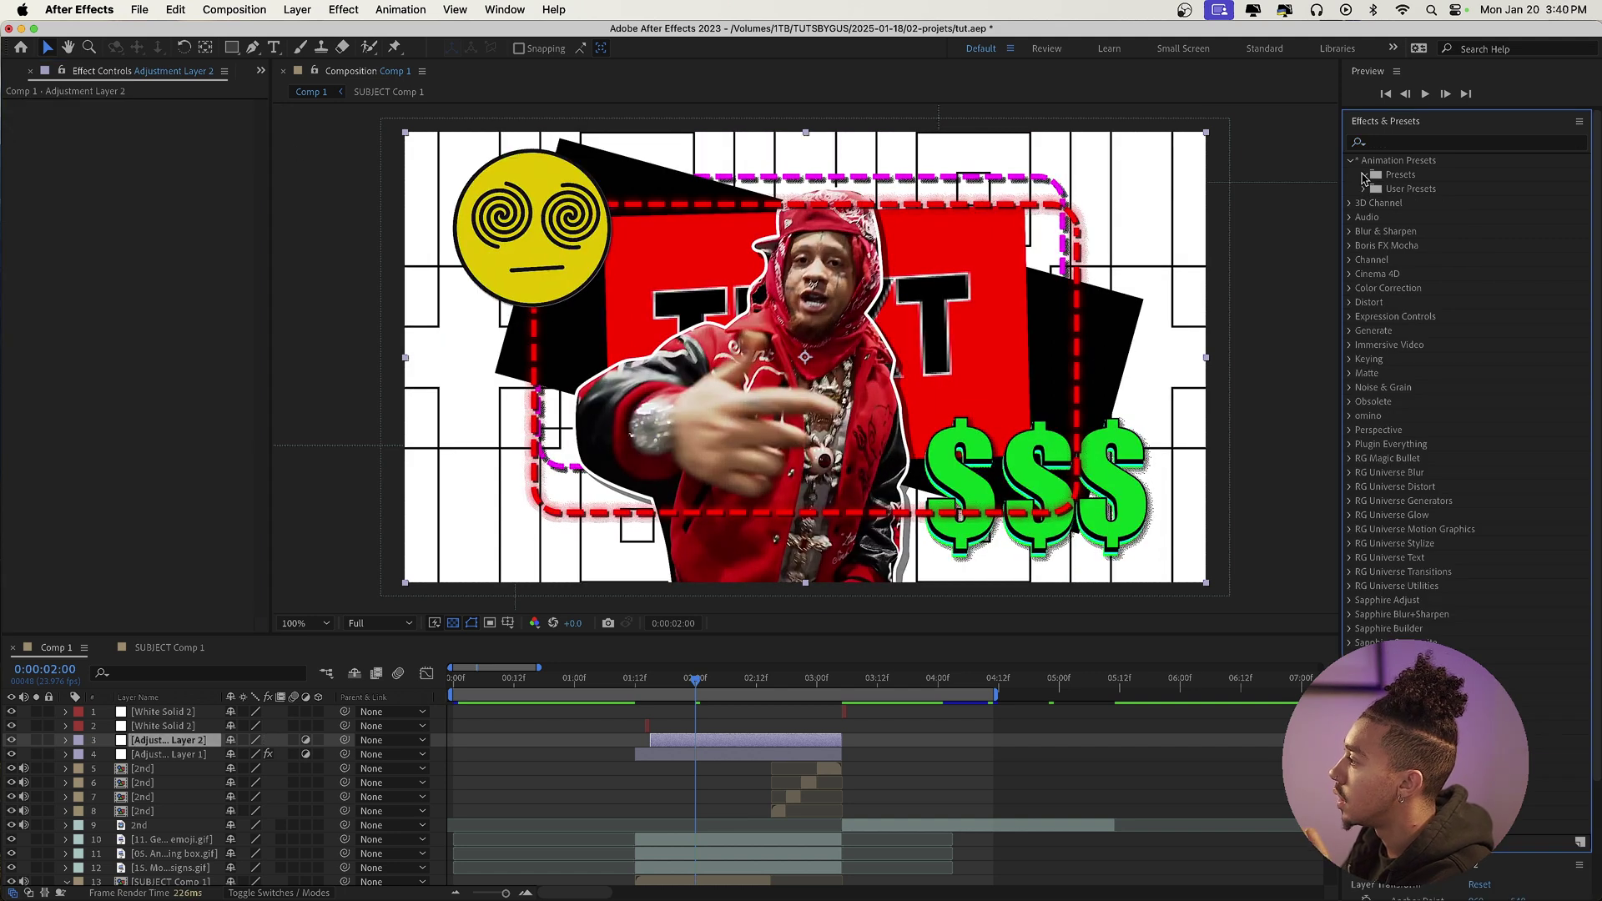
Apply the BRAINROT FX Essentials presets 13. SWAG 2012 FILTER and 04. MP4 Damage to Adjustment Layer 2 and preview the freeze frame
{"action": "left_click", "coordinate": [1365, 175]}
{"action": "left_click", "coordinate": [1379, 189]}
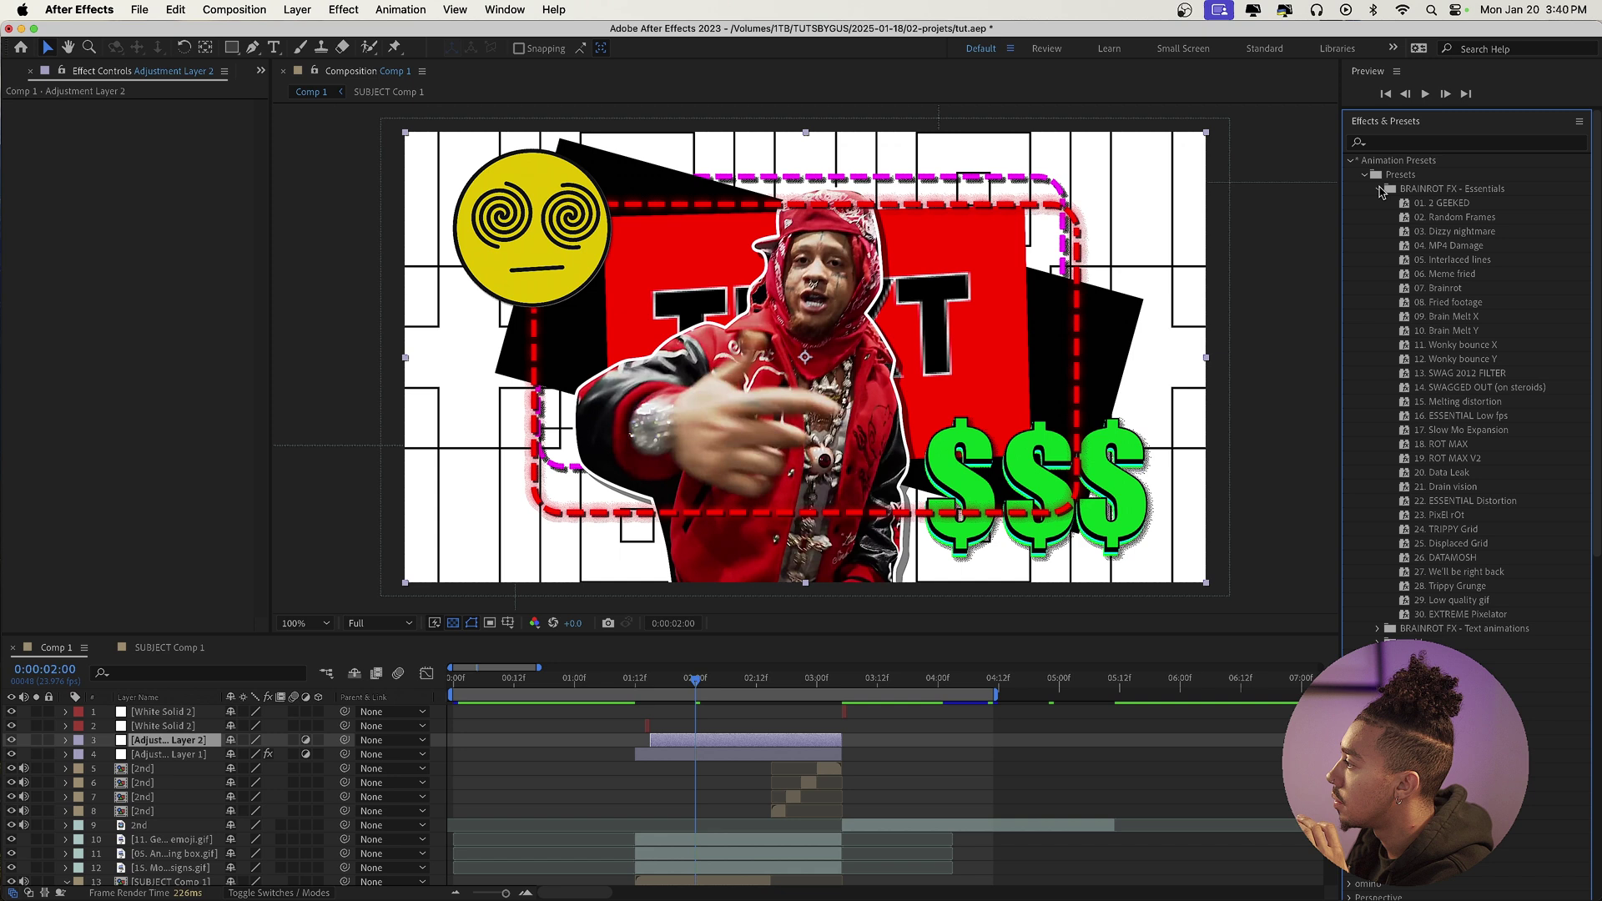
{"action": "left_click_drag", "start_coordinate": [1497, 374], "coordinate": [1500, 376]}
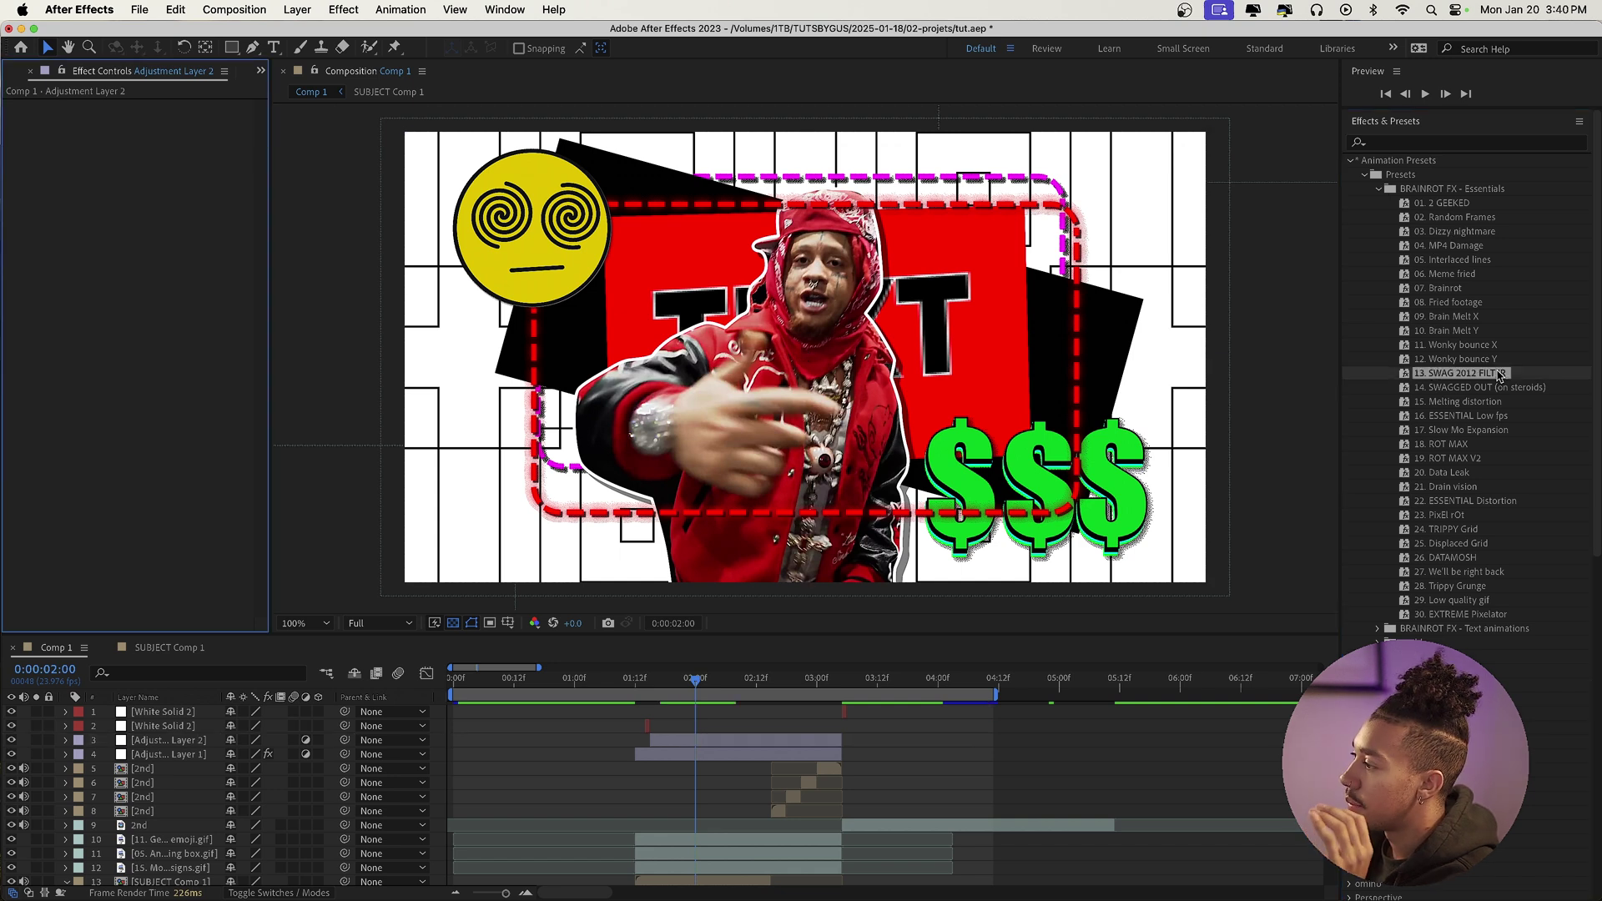
{"action": "left_click", "coordinate": [1499, 376]}
{"action": "left_click_drag", "start_coordinate": [864, 631], "coordinate": [674, 741]}
{"action": "left_click", "coordinate": [720, 682]}
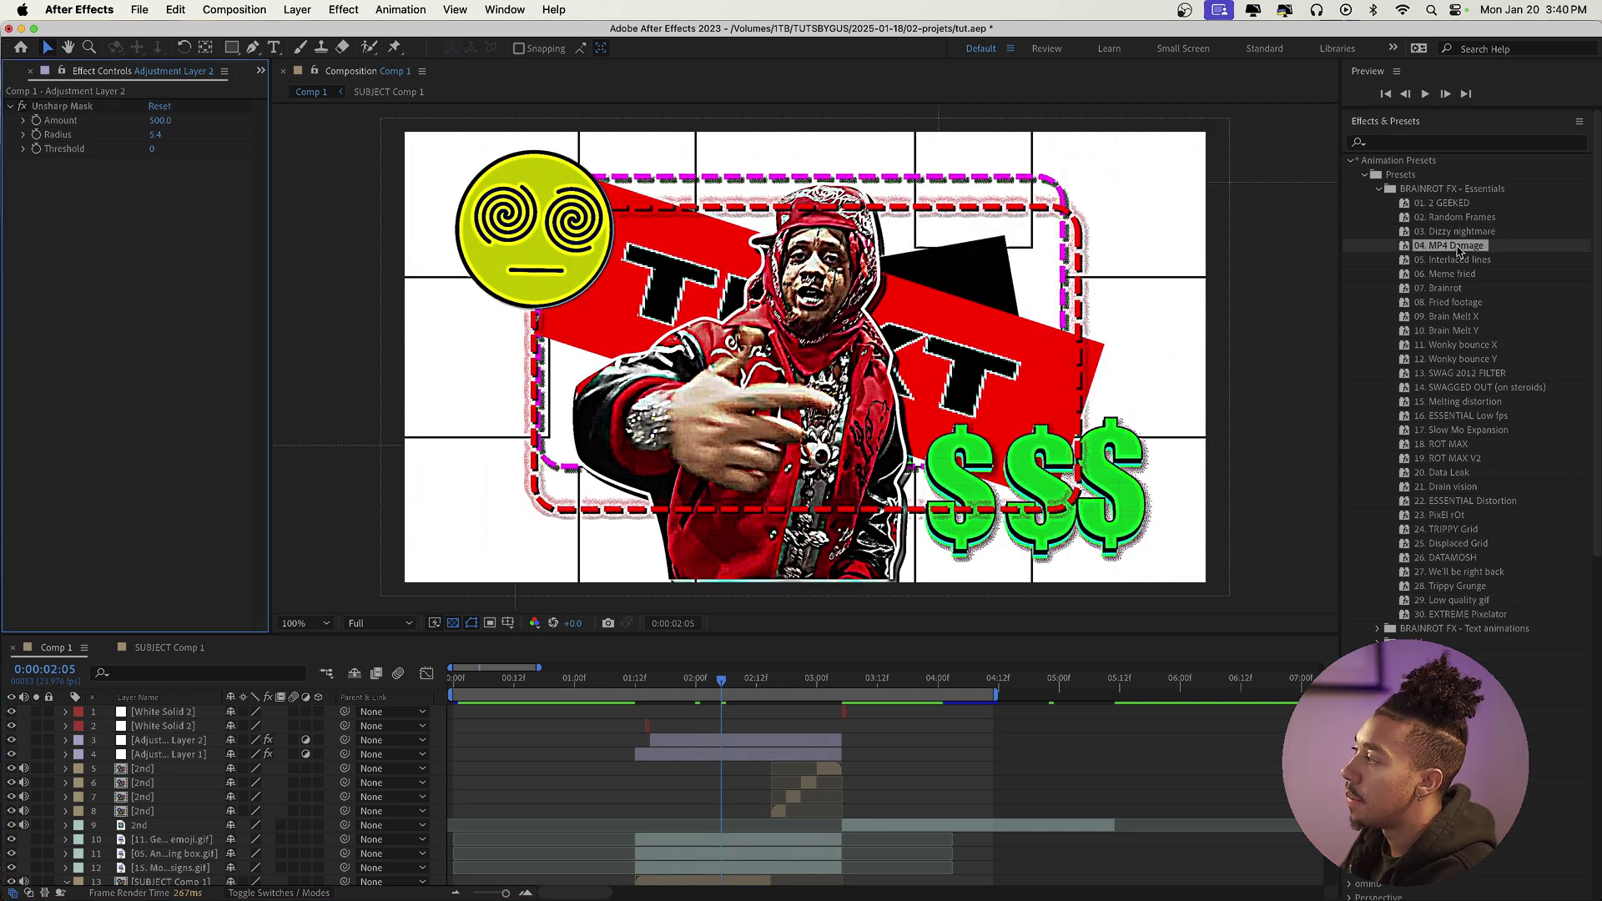
{"action": "left_click_drag", "start_coordinate": [1457, 250], "coordinate": [739, 748]}
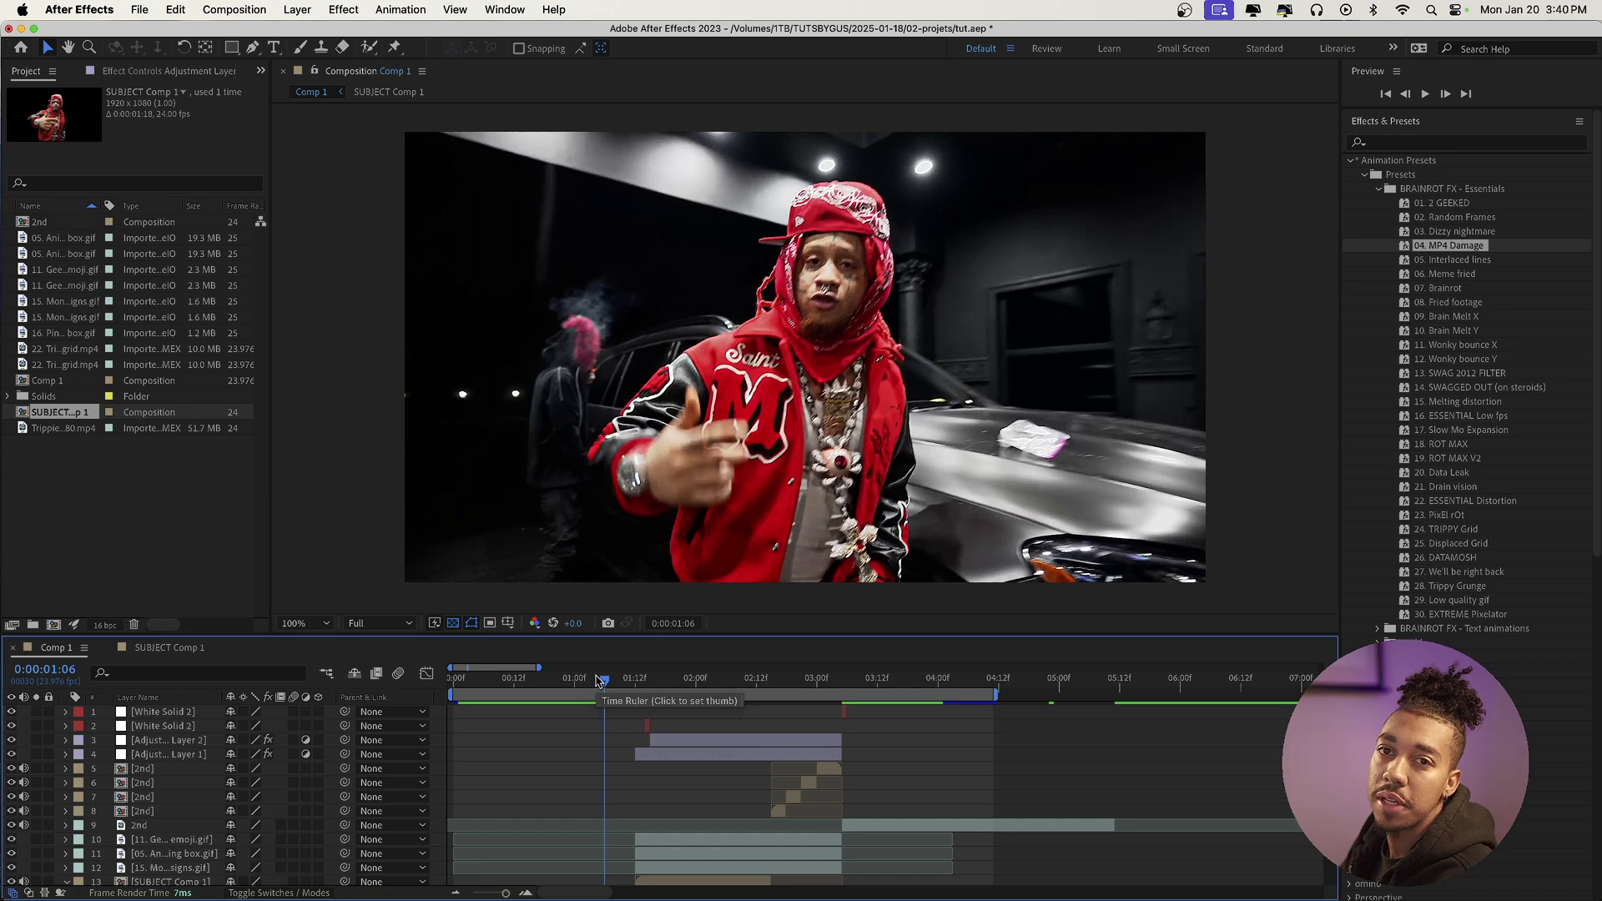
{"action": "key", "text": "space"}
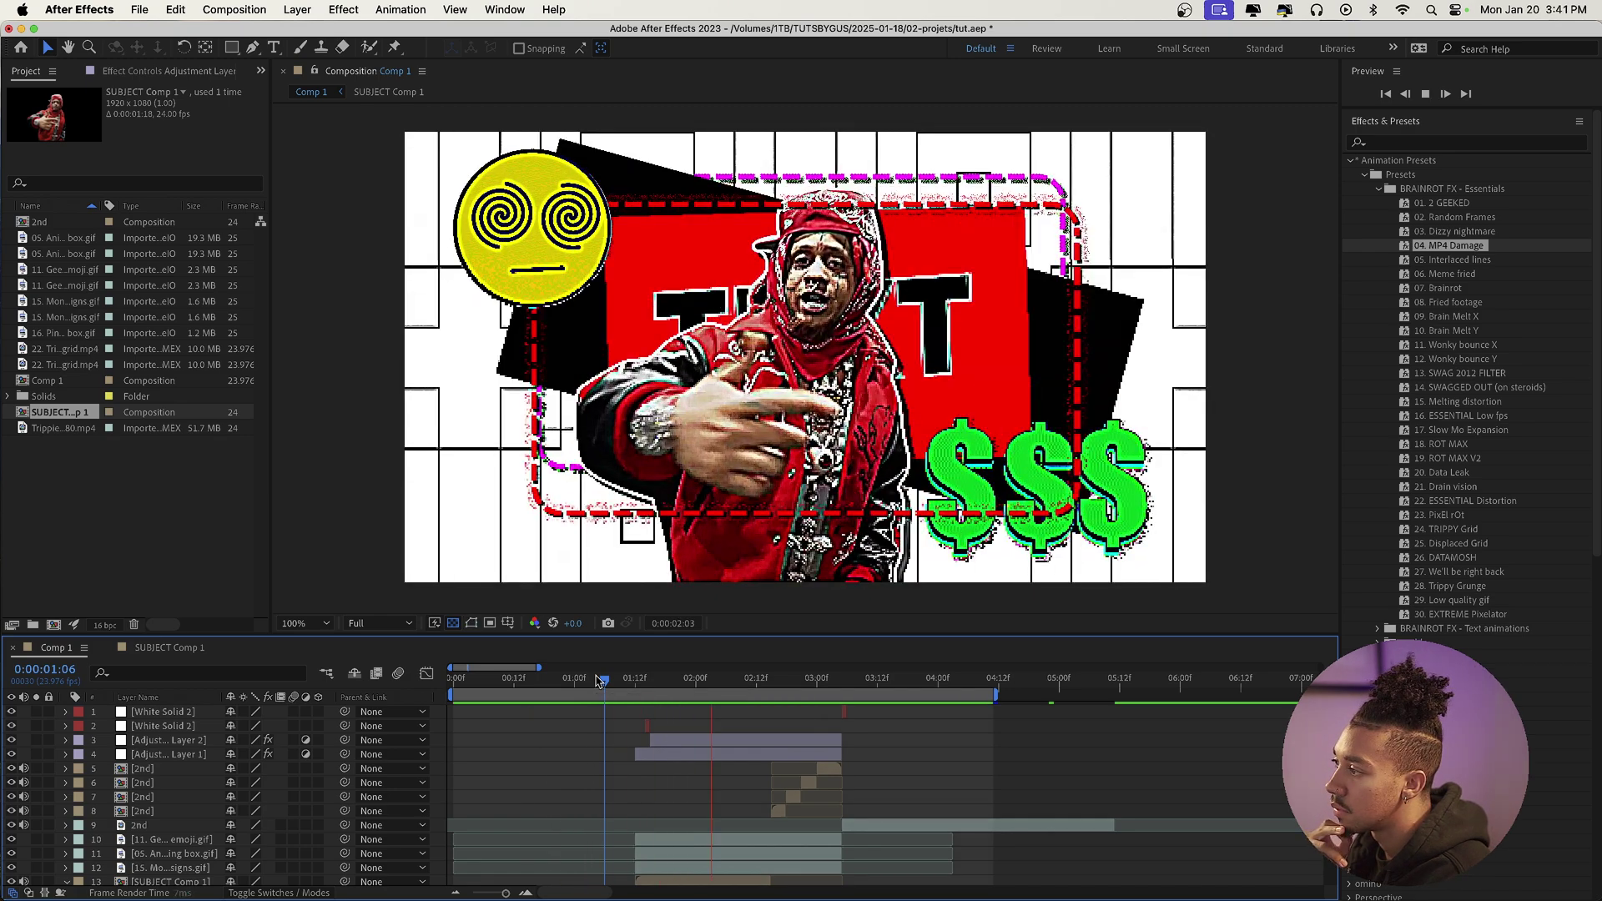